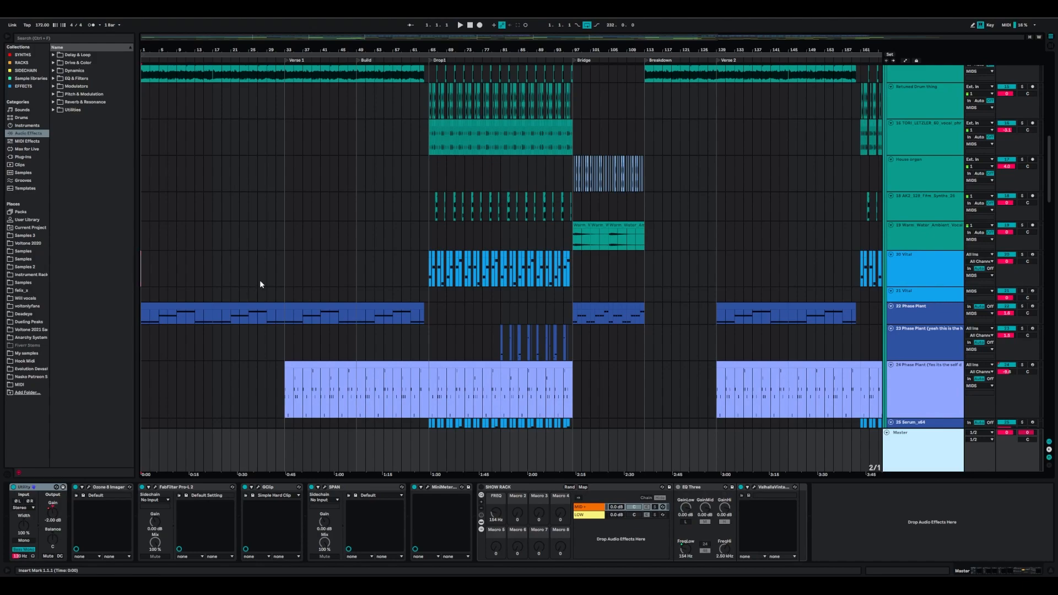
# Examine the arrangement's track groups and clips from the intro through Verse 1, Build, Drop 1 and the later sections
pyautogui.moveTo(474, 49); pyautogui.dragTo(475, 22)
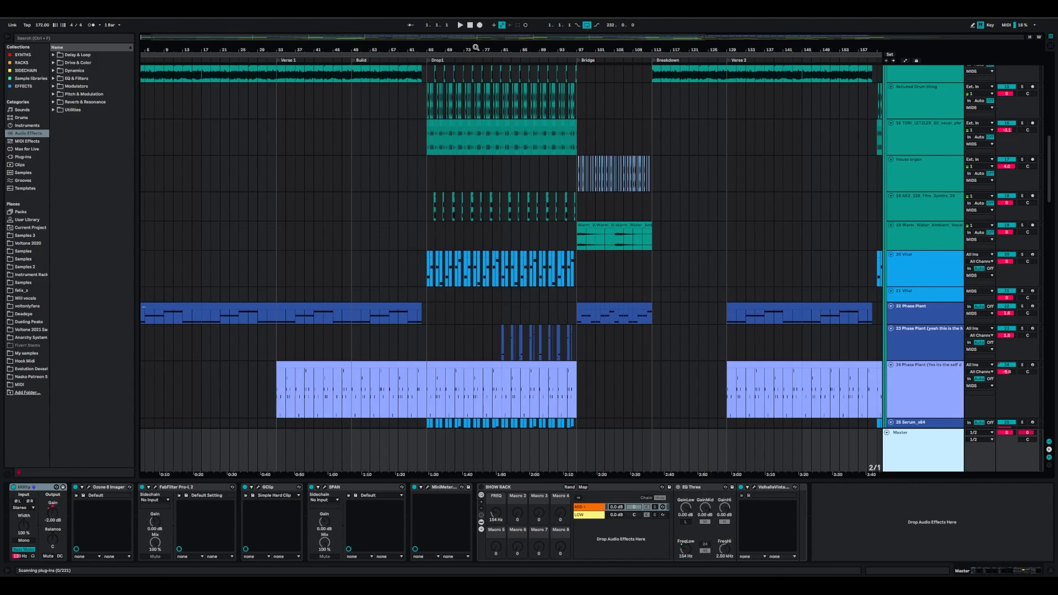
pyautogui.moveTo(148, 48); pyautogui.dragTo(190, 99)
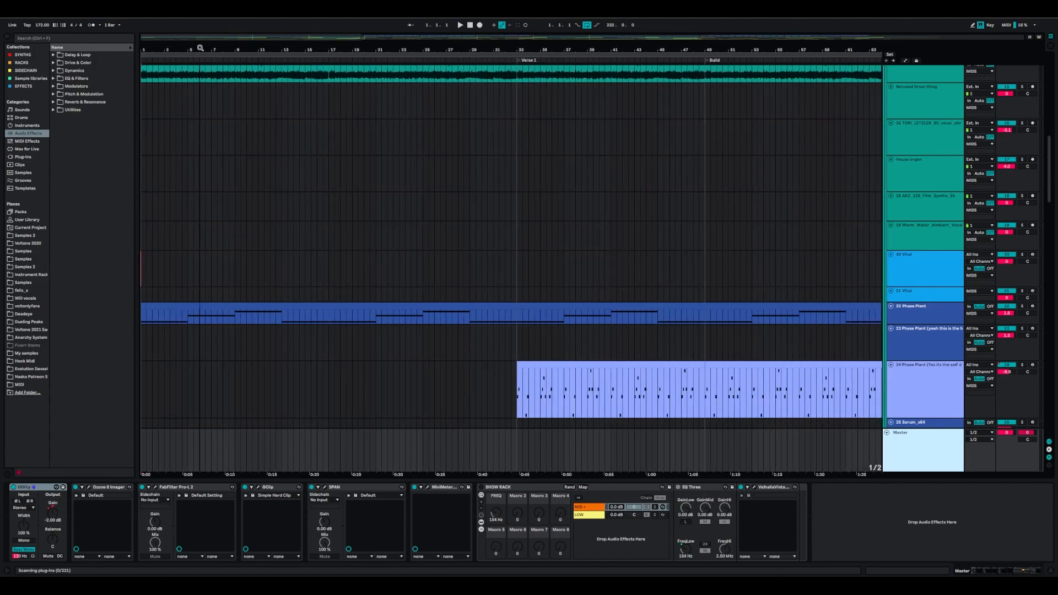
pyautogui.scroll(3, 316, 189)
pyautogui.scroll(8, 323, 206)
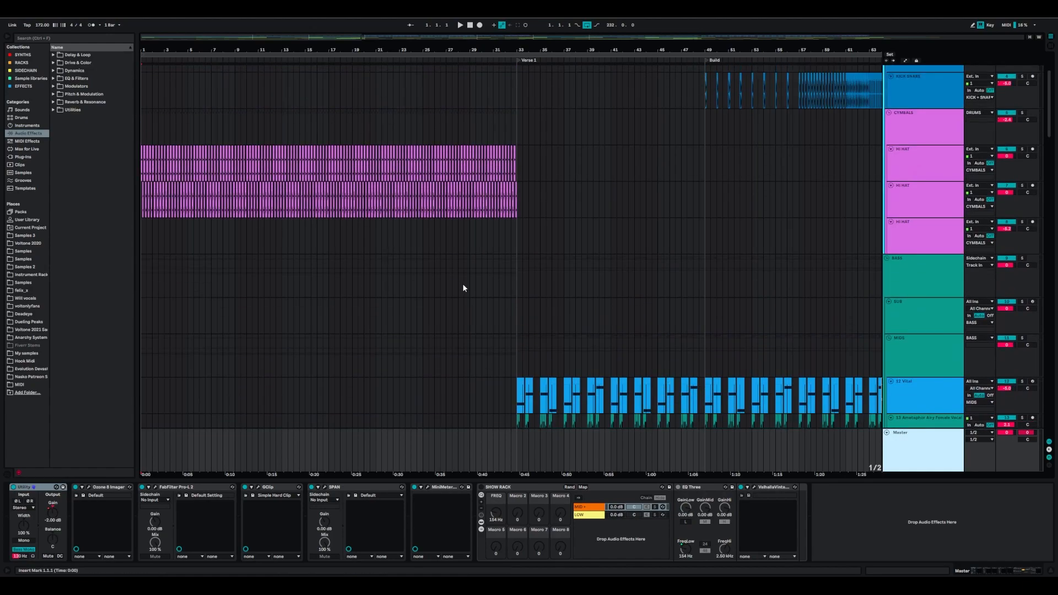
pyautogui.scroll(-5, 463, 287)
pyautogui.scroll(-2, 361, 209)
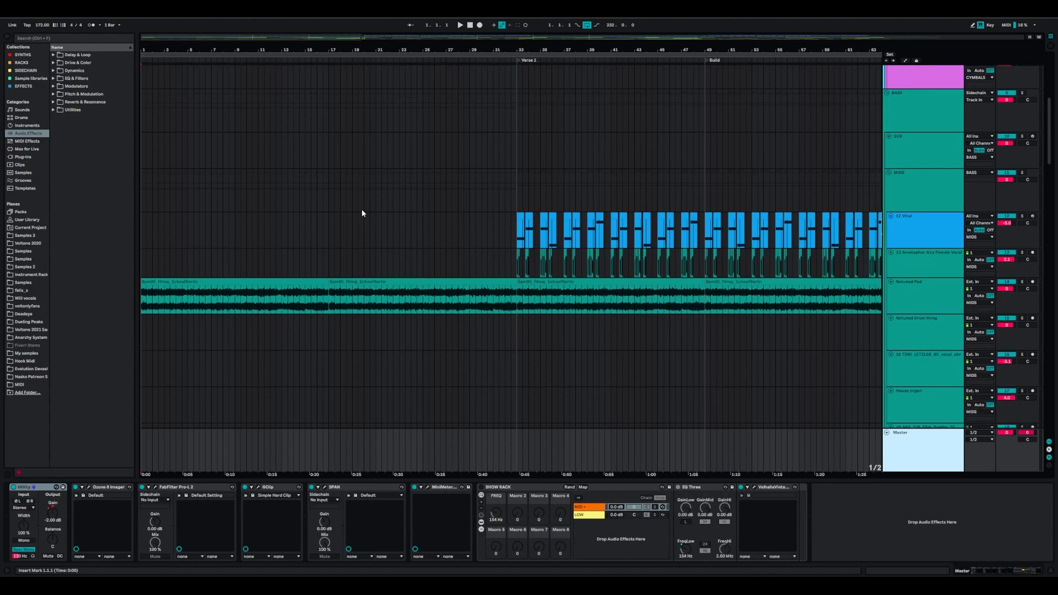
pyautogui.scroll(-3, 536, 323)
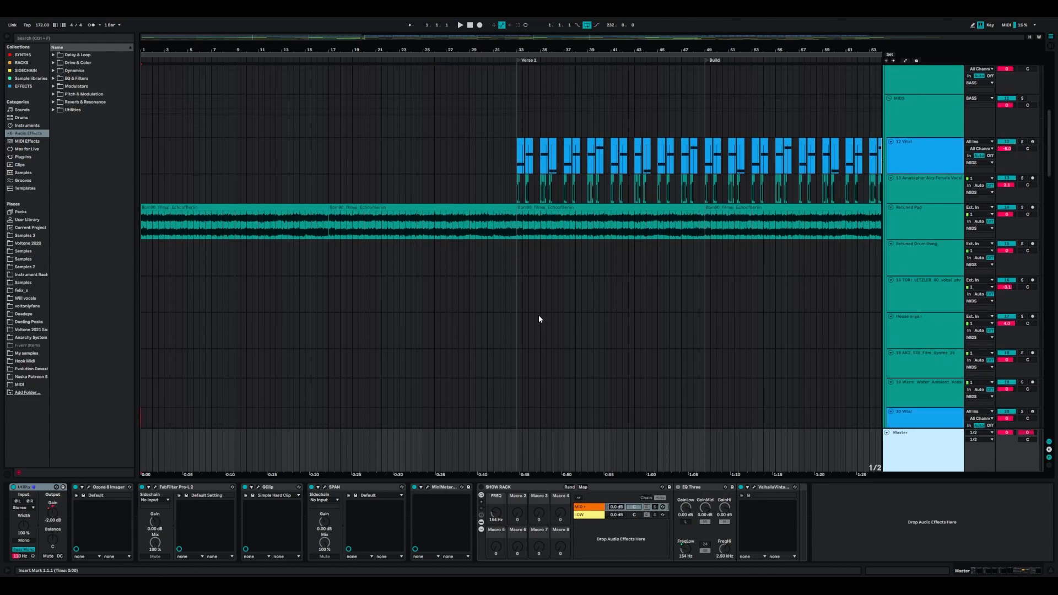
pyautogui.scroll(-10, 566, 315)
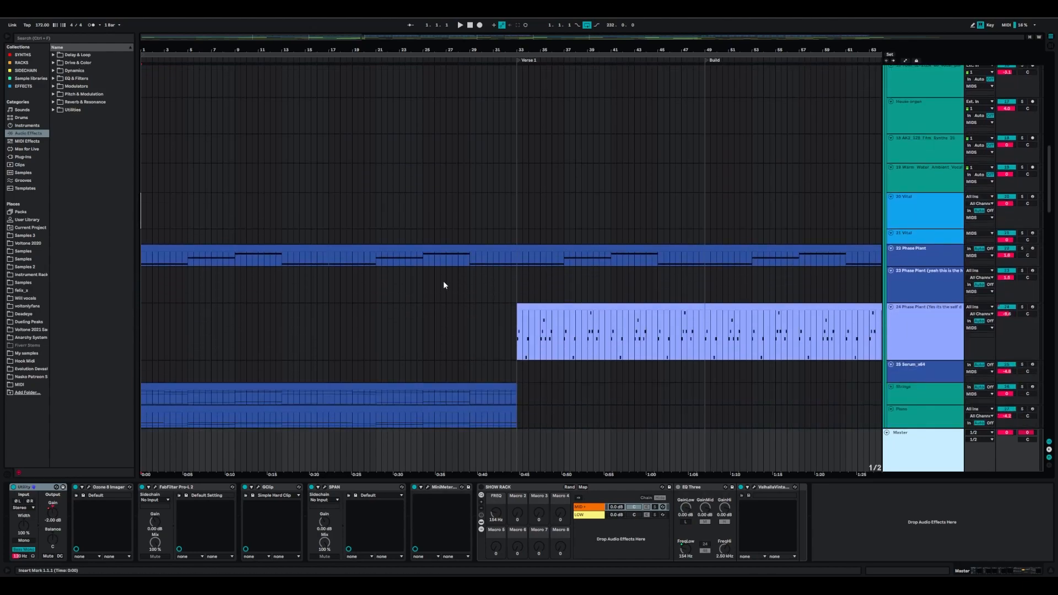
pyautogui.scroll(-1, 485, 296)
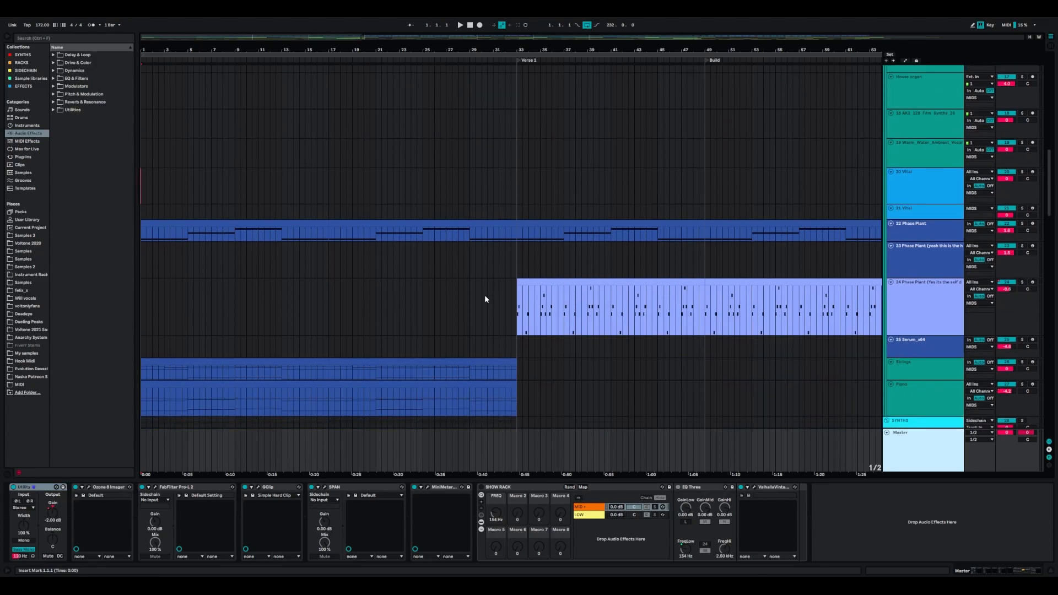
pyautogui.moveTo(492, 50); pyautogui.dragTo(491, 18)
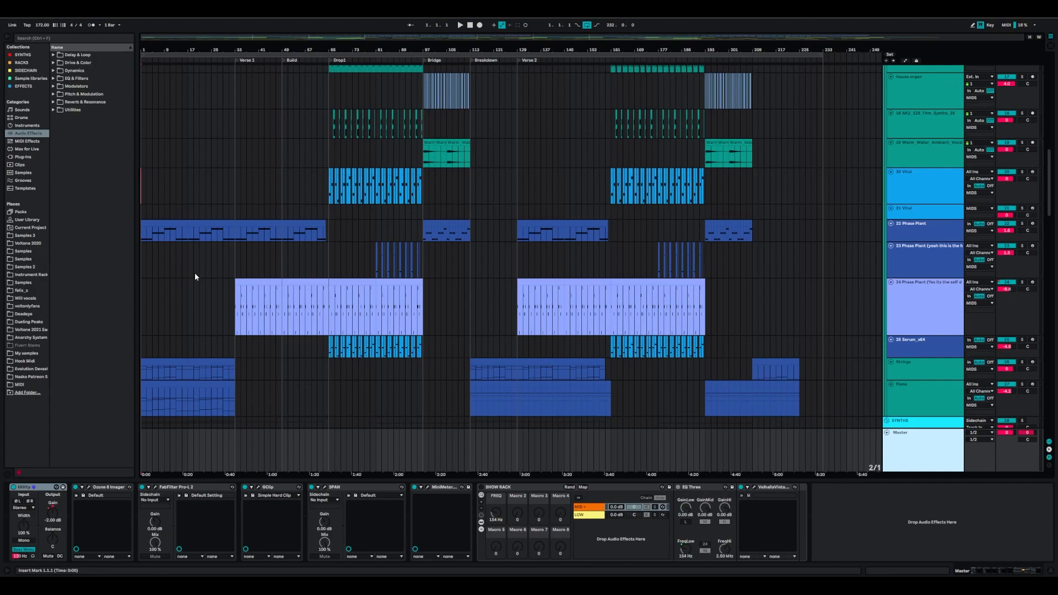
# Show the 22 Phase Plant track's device chain and focus the timeline on the intro up to Verse 1
pyautogui.click(914, 227)
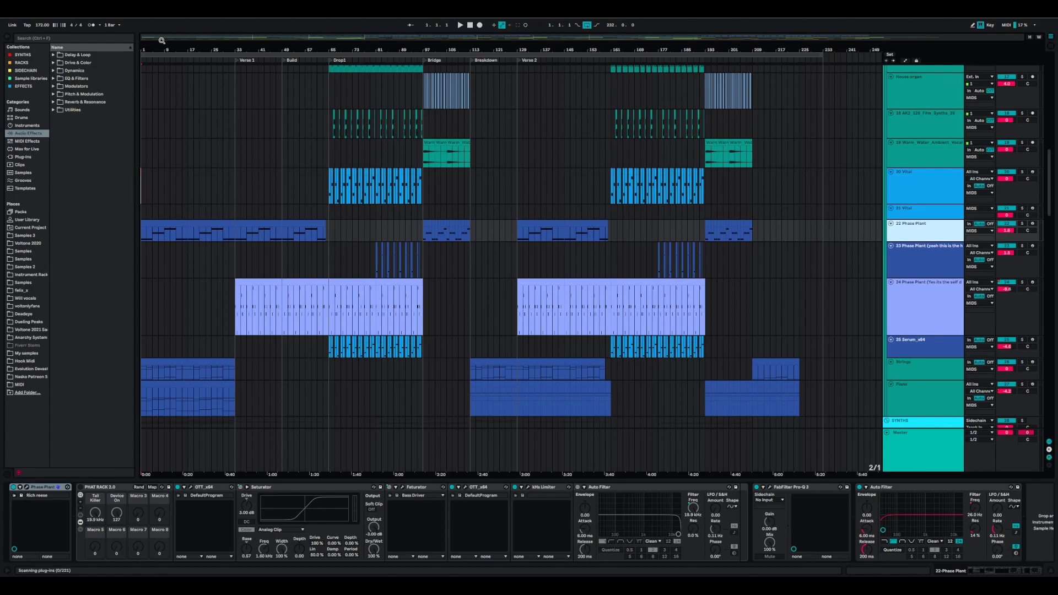
pyautogui.moveTo(161, 44); pyautogui.dragTo(236, 45)
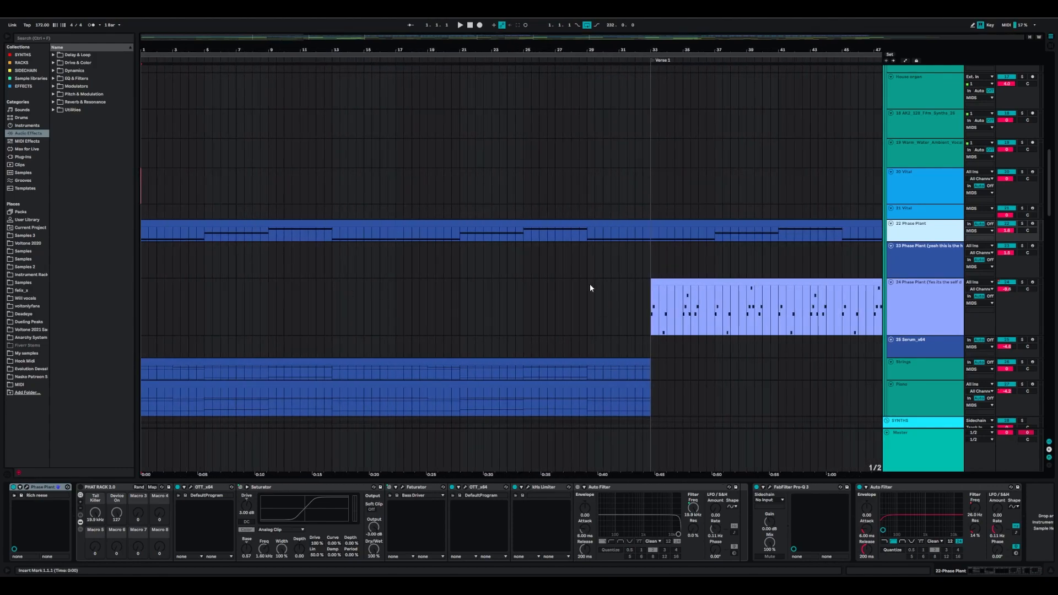
pyautogui.scroll(-1, 557, 262)
pyautogui.scroll(8, 589, 253)
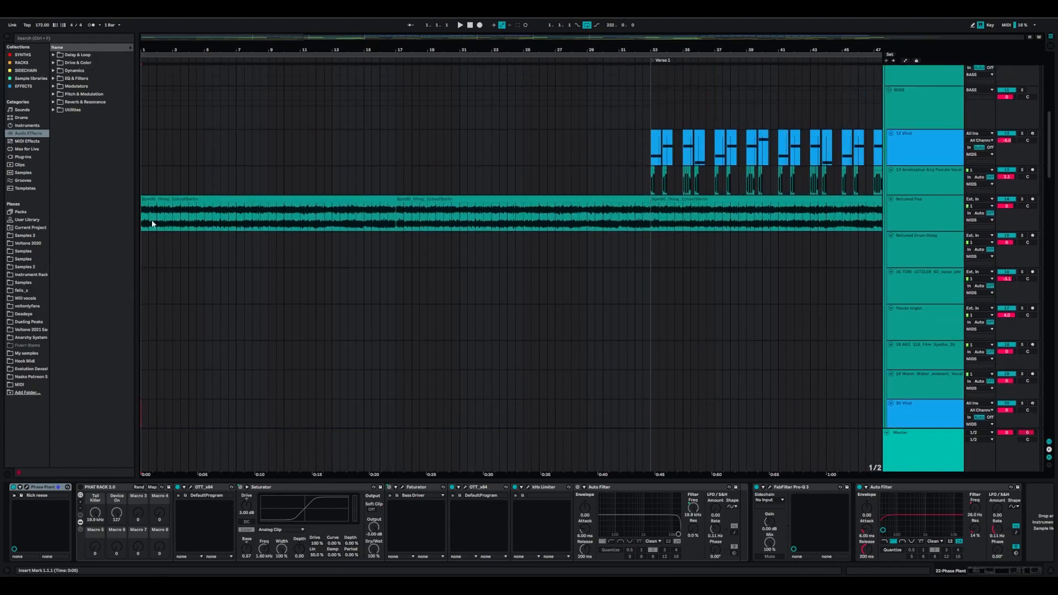
# Group all effects on the Retuned Pad track, through FabFilter Pro-Q 3, into one Audio Effect Rack
pyautogui.click(926, 214)
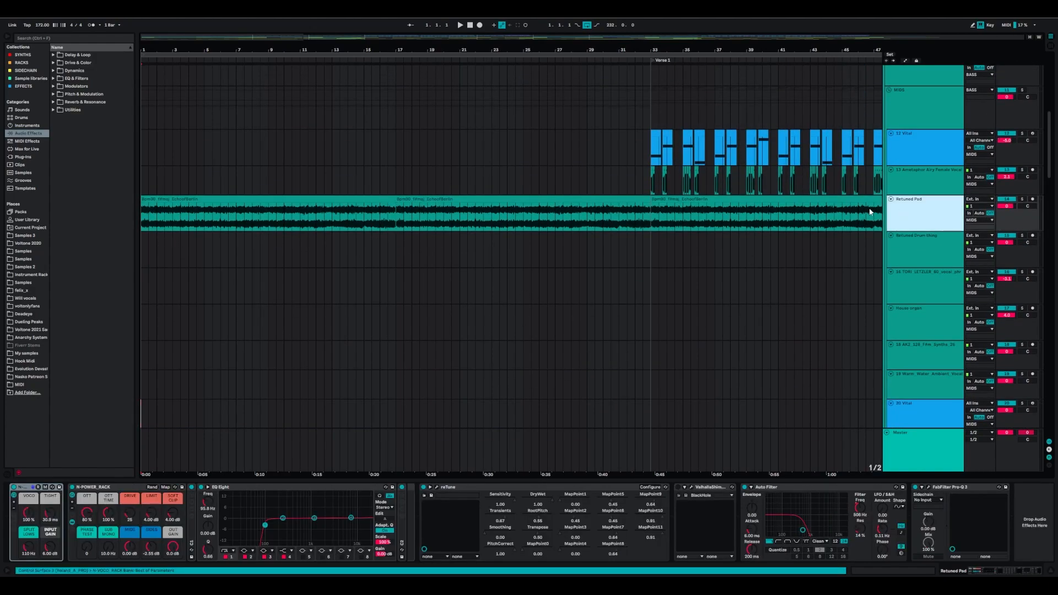
pyautogui.click(23, 531)
pyautogui.keyDown('shift'); pyautogui.click(952, 490); pyautogui.keyUp('shift')
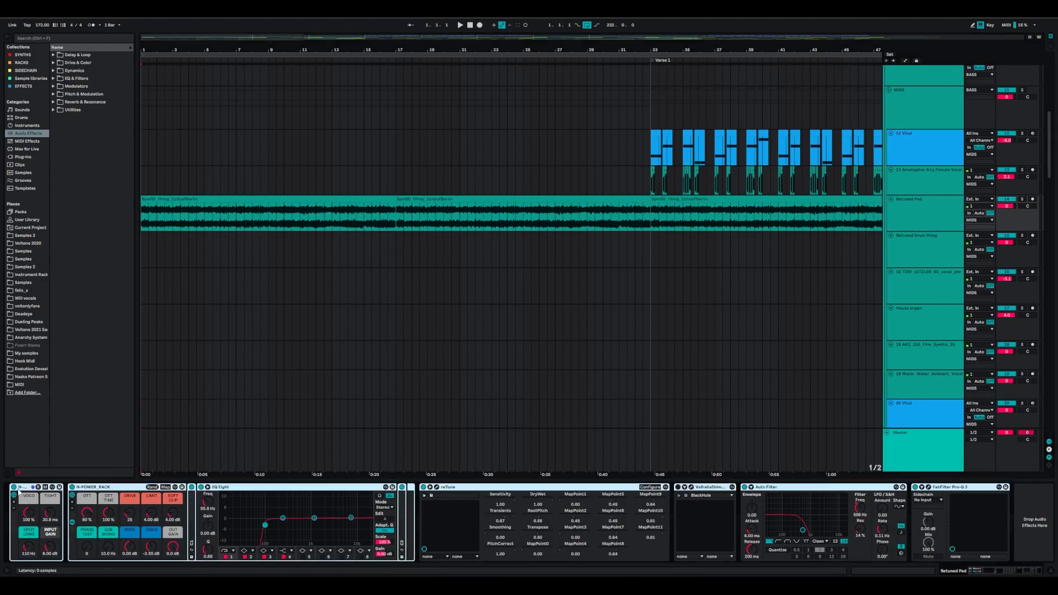
pyautogui.hotkey('ctrl', 'g')
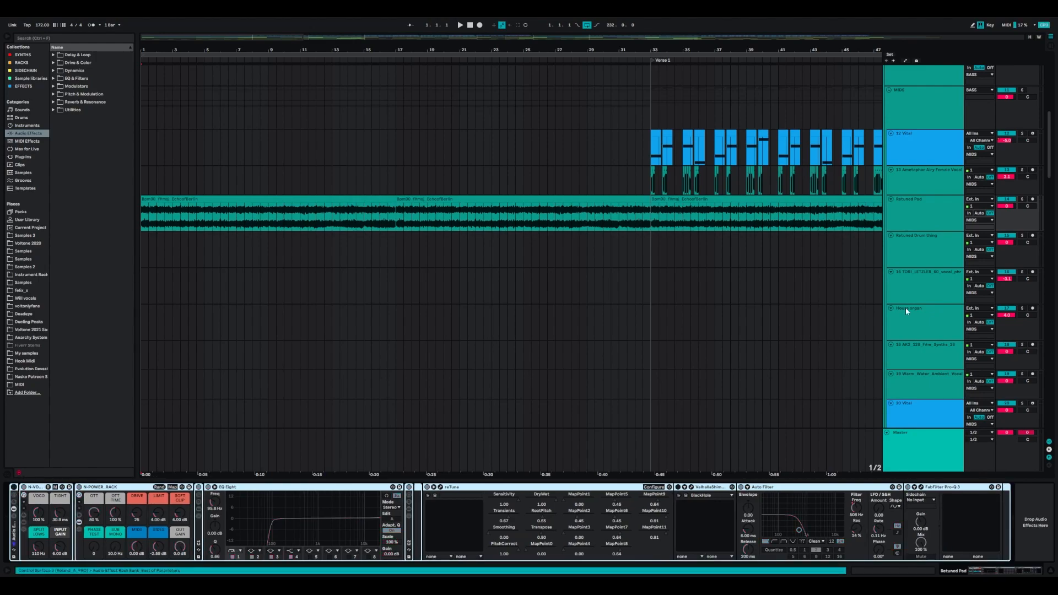
# Solo the Retuned Pad track and play its opening bars from the start
pyautogui.click(1023, 199)
pyautogui.press('space')
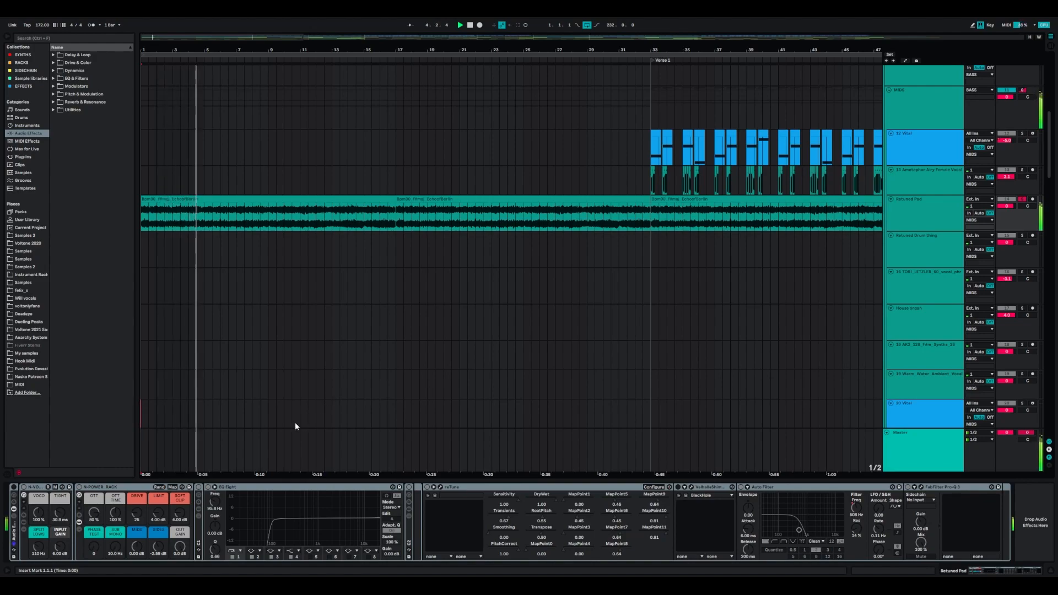
pyautogui.press('space')
# Activate only the first effect with the VOCO and TIGHT macros in the Retuned Pad chain and audition the pad
pyautogui.click(13, 487)
pyautogui.click(24, 487)
pyautogui.click(79, 487)
pyautogui.click(427, 487)
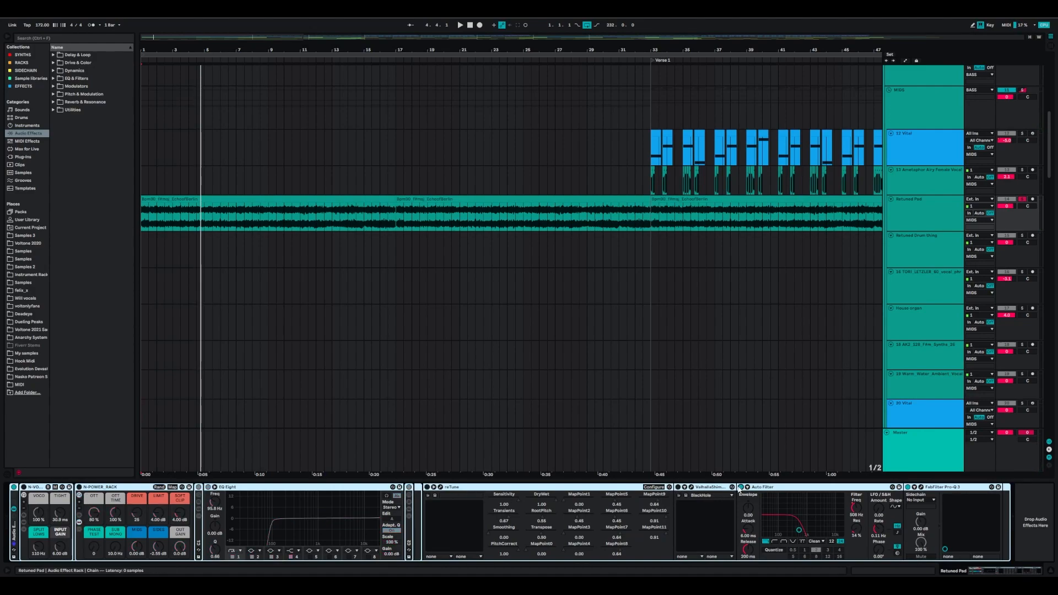
pyautogui.click(24, 488)
pyautogui.click(741, 488)
pyautogui.press('space')
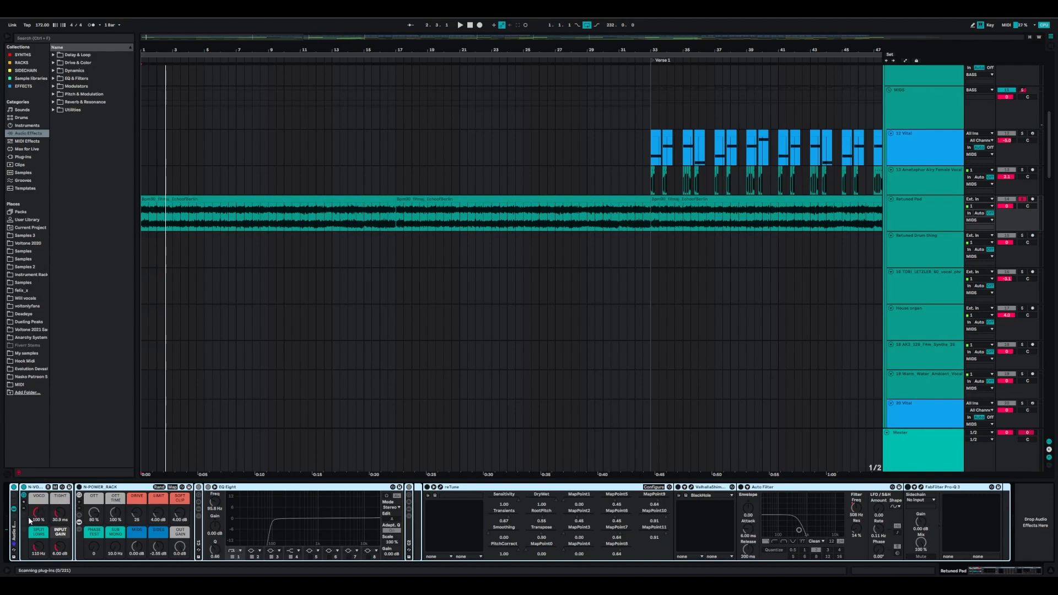
# Switch on N-POWER_RACK and EQ Eight in the Retuned Pad chain and examine their settings
pyautogui.click(33, 487)
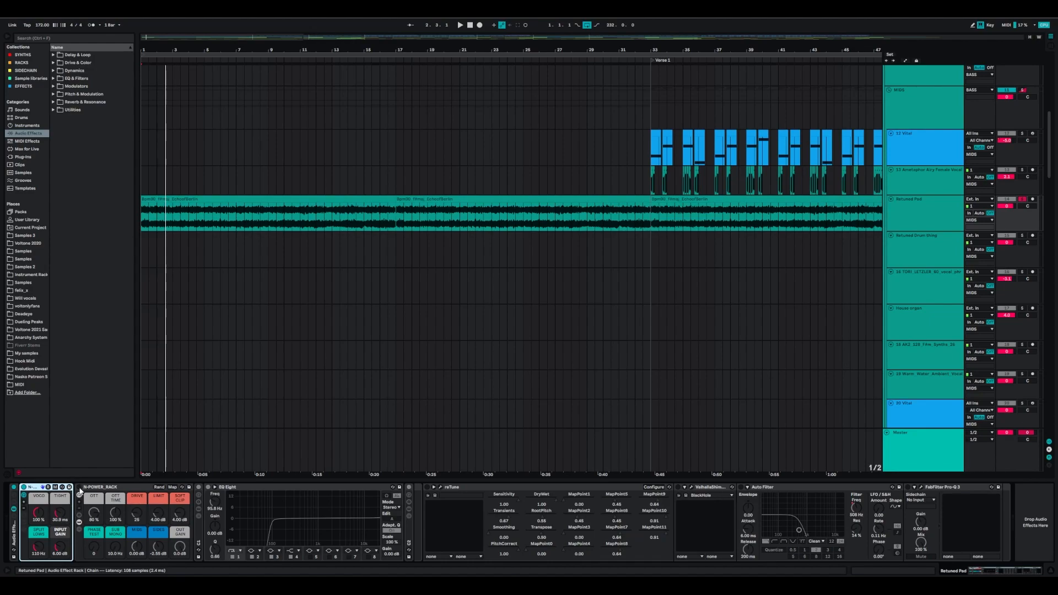
pyautogui.click(125, 501)
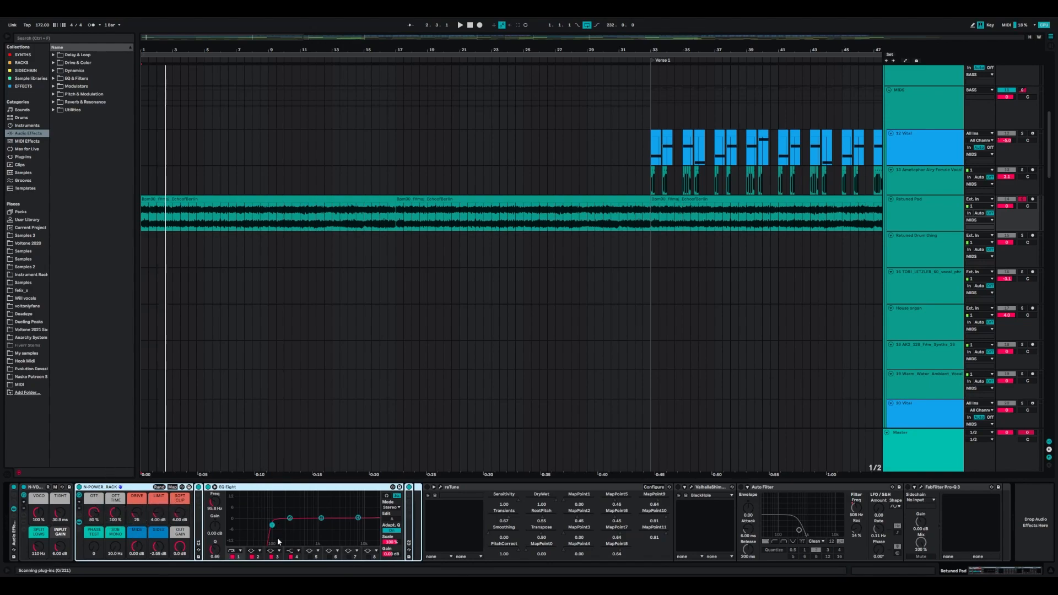
pyautogui.click(249, 538)
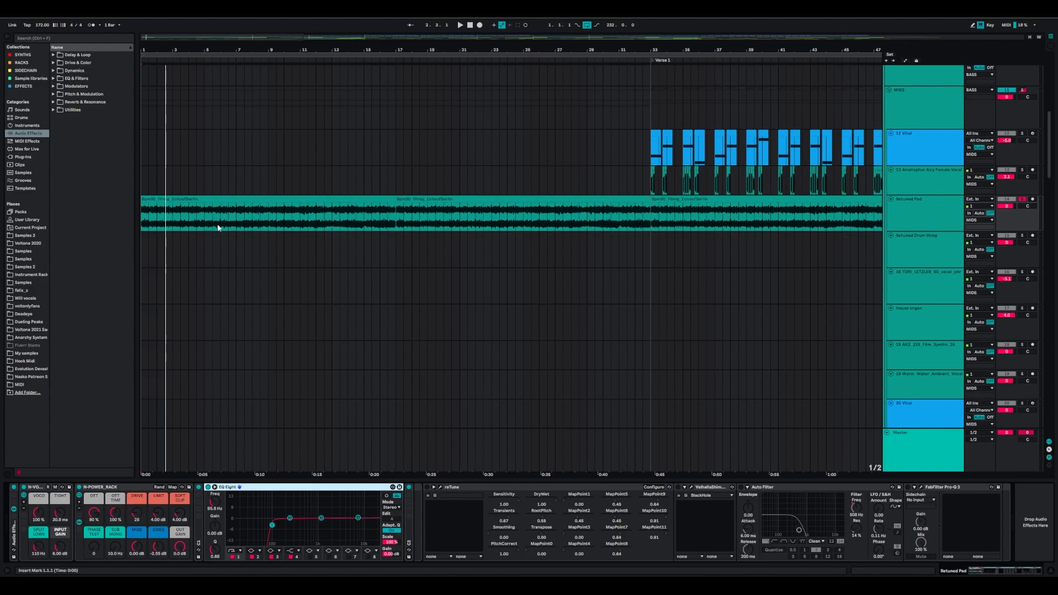
# Examine reTune's note mapping on the Retuned Pad track and audition the pad through it
pyautogui.click(448, 491)
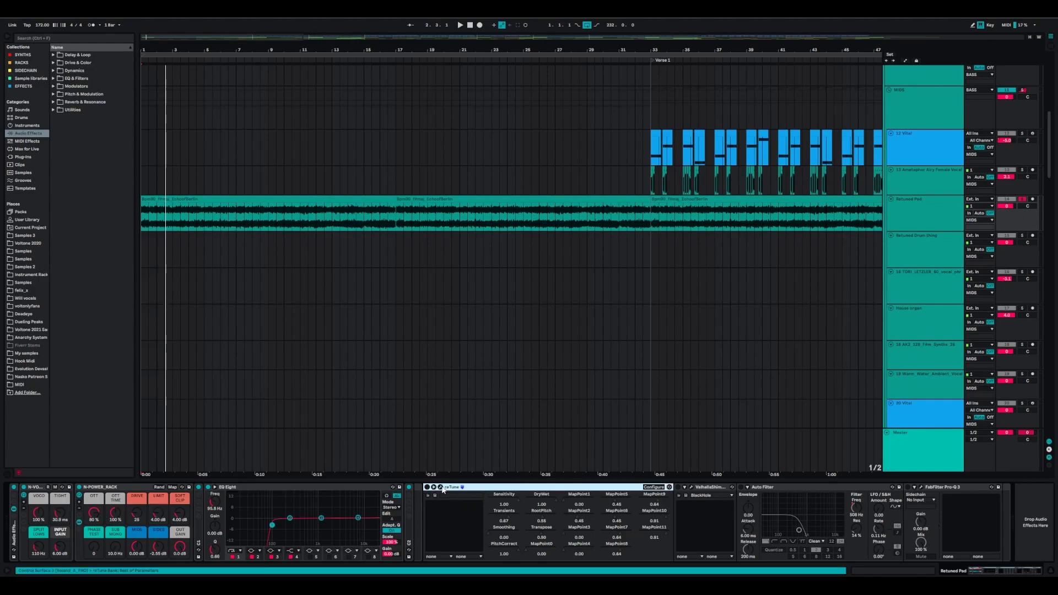
pyautogui.click(441, 487)
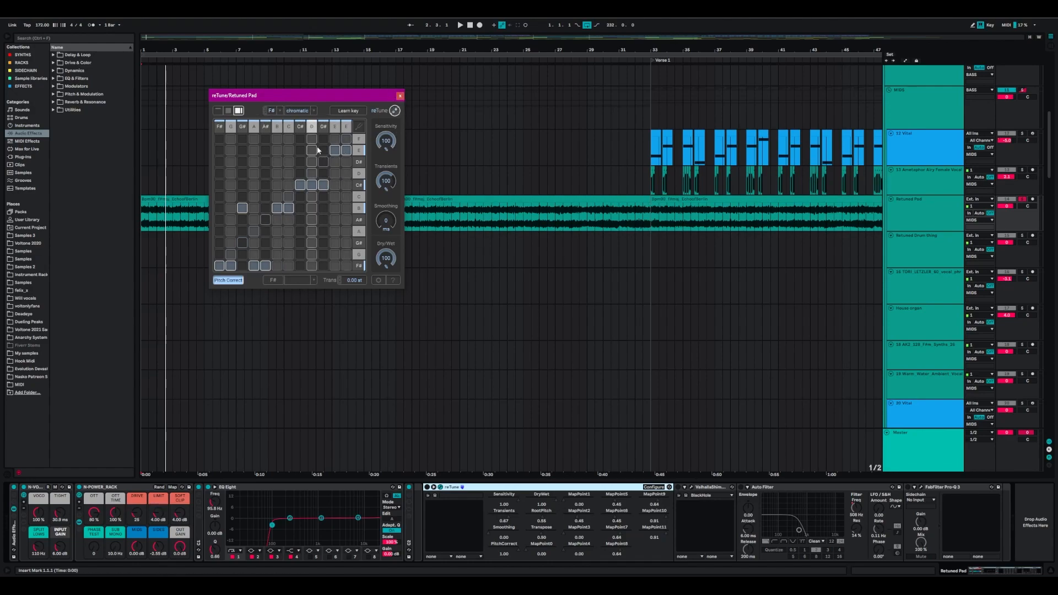
pyautogui.click(400, 96)
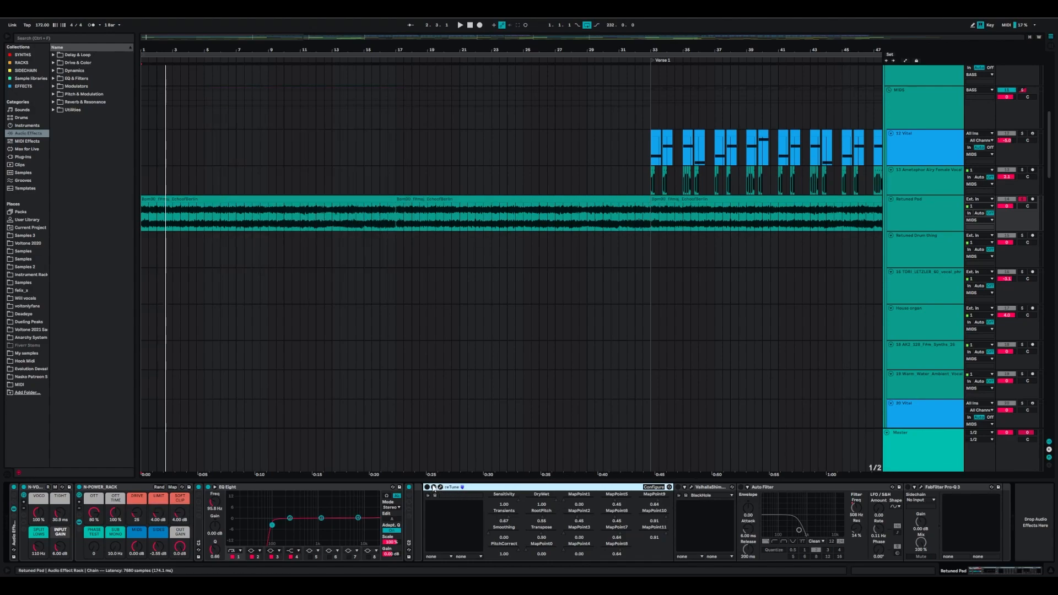
pyautogui.press('space')
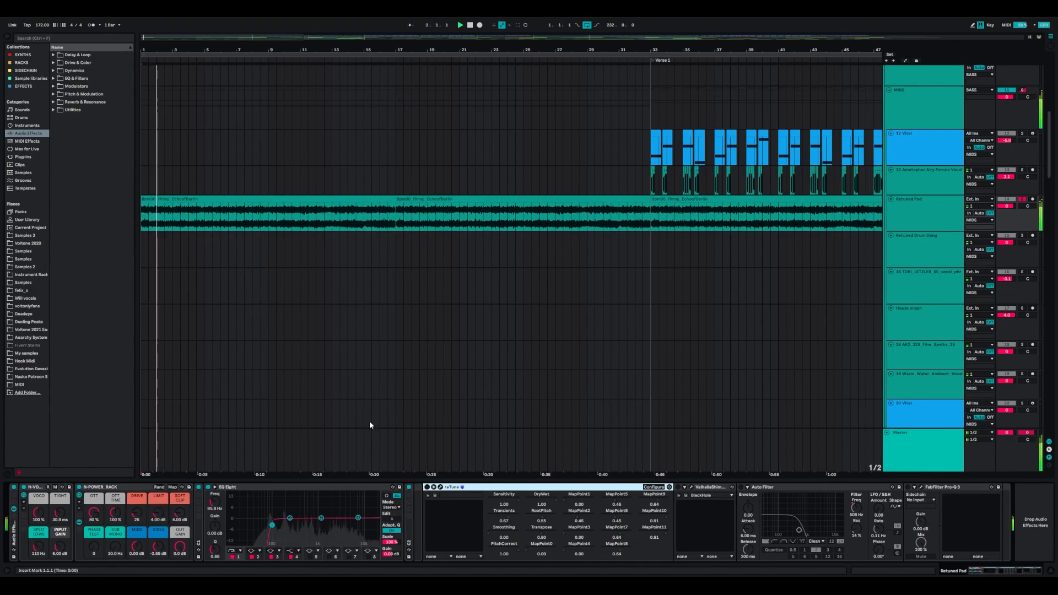
pyautogui.press('space')
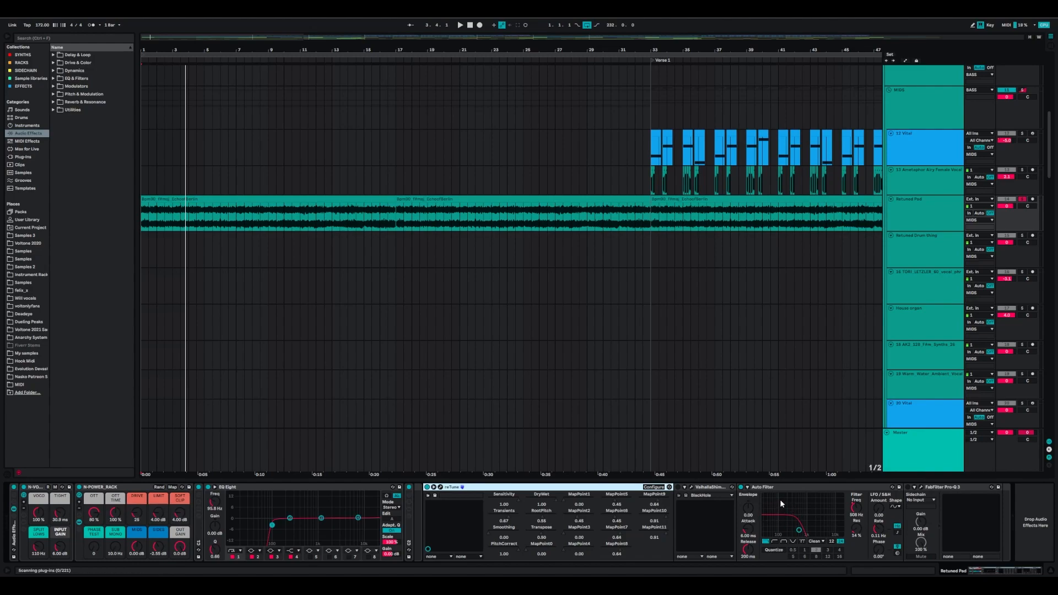
# Audition the pad through Auto Filter, examine the FabFilter Pro-Q 3 curve, and play the pad again
pyautogui.press('space')
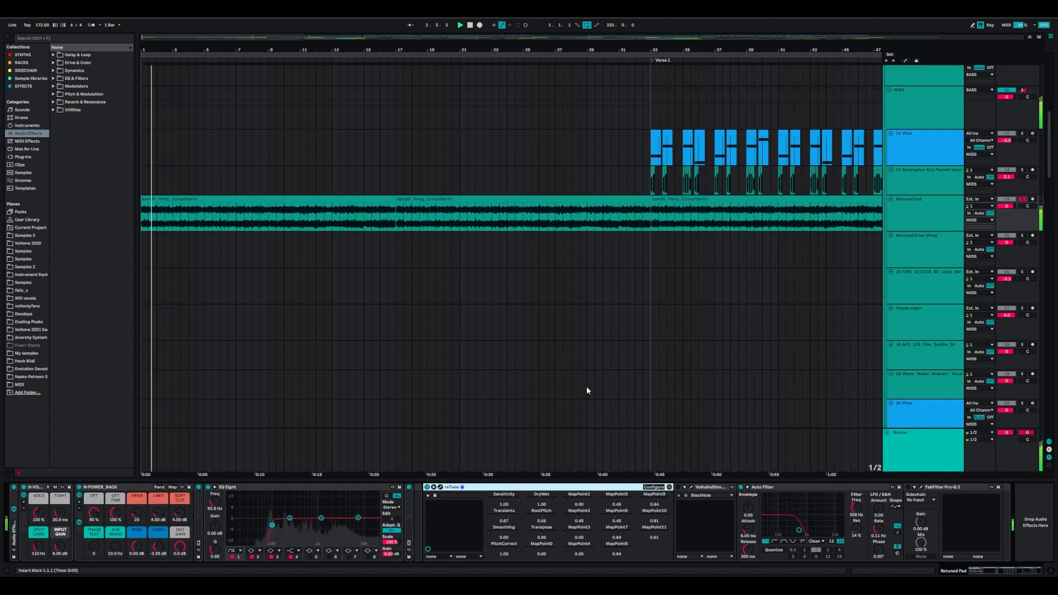
pyautogui.click(920, 487)
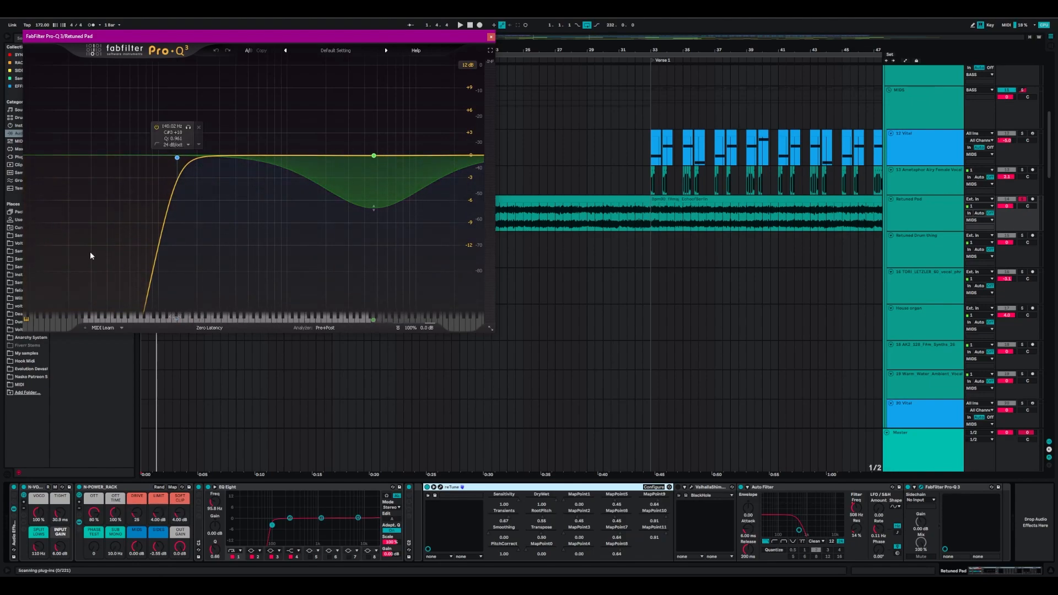
pyautogui.click(491, 37)
pyautogui.press('space')
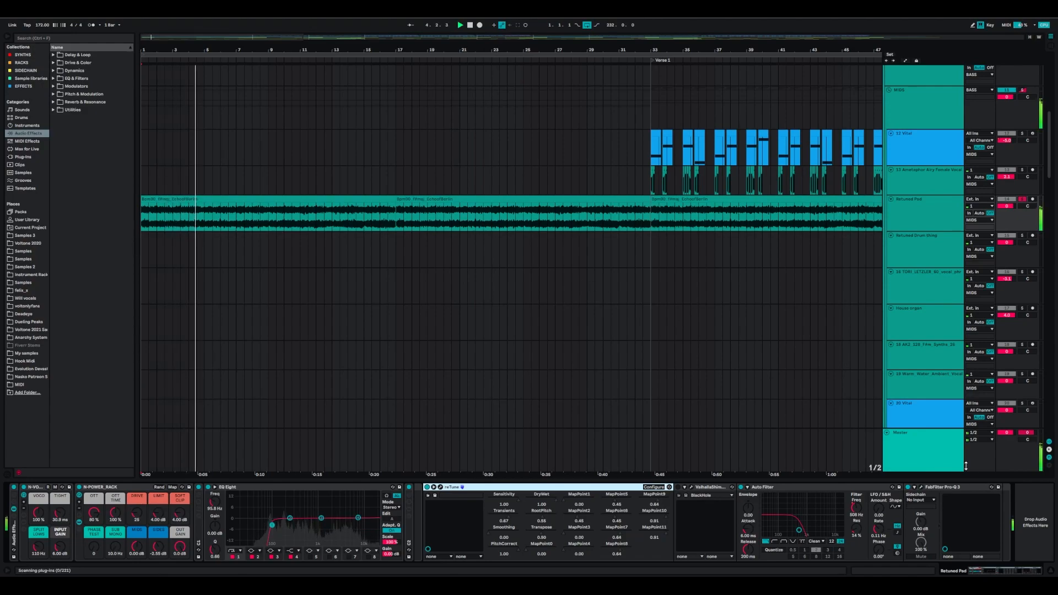
# Solo the 22 Phase Plant track and play it while examining its Rich reese patch
pyautogui.scroll(-5, 600, 297)
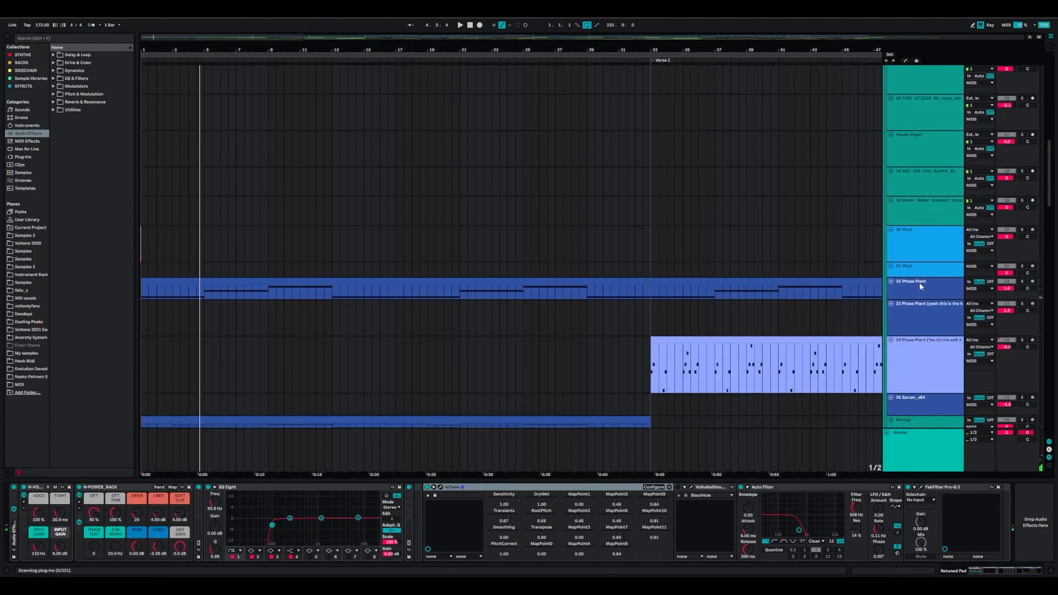
pyautogui.click(920, 282)
pyautogui.press('space')
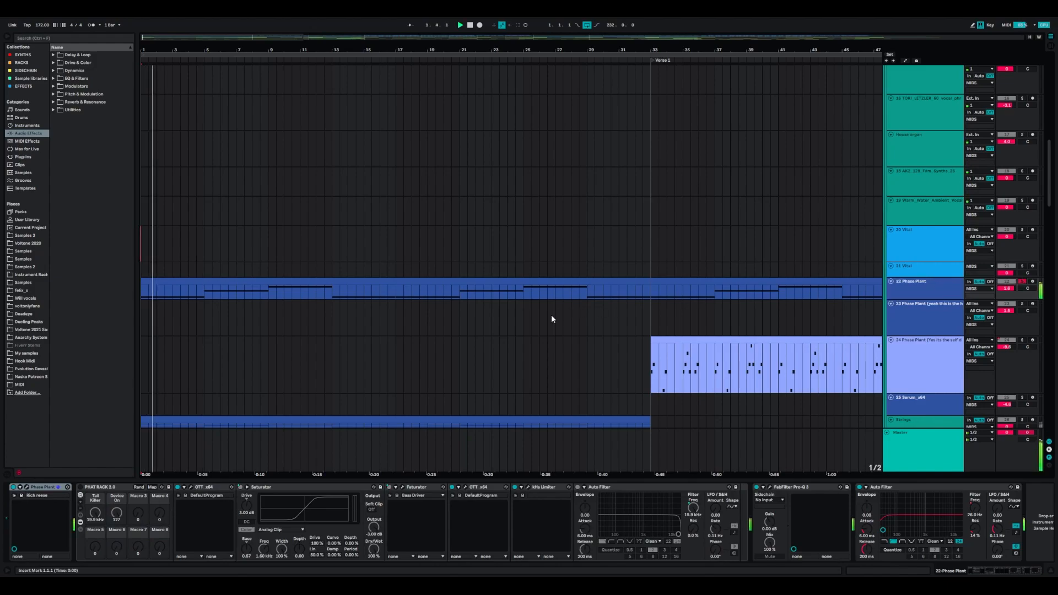
pyautogui.click(27, 487)
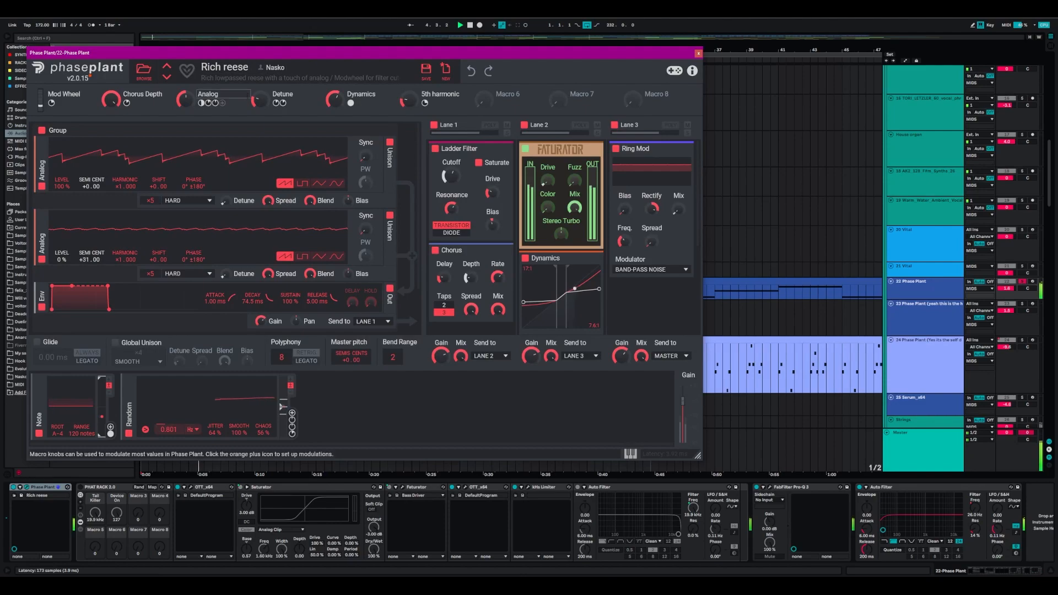
pyautogui.click(698, 53)
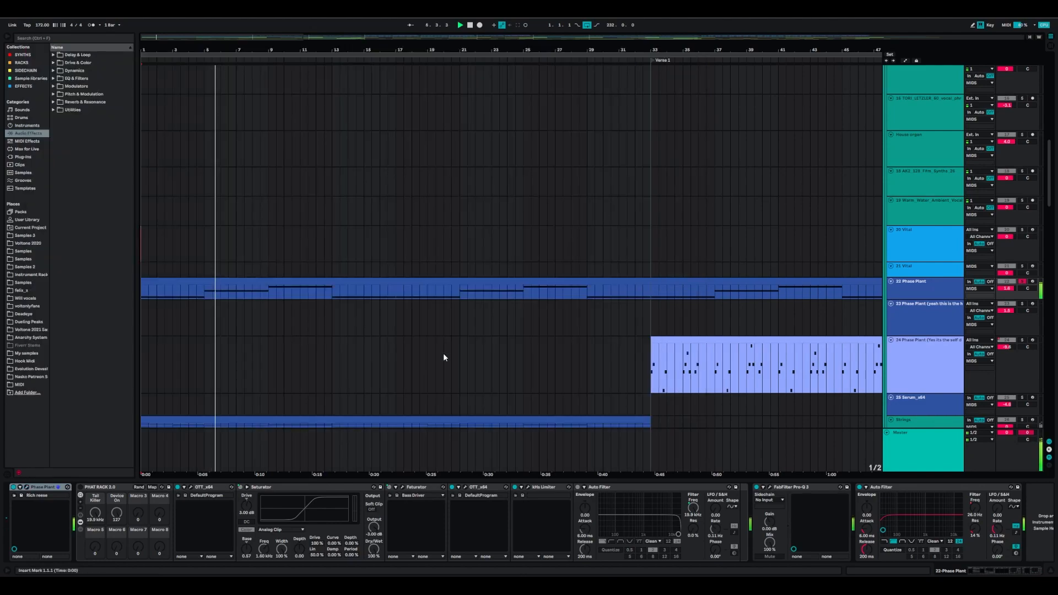
# Examine the FabFilter Pro-Q 3 curve on the 22 Phase Plant track and close its window
pyautogui.click(953, 286)
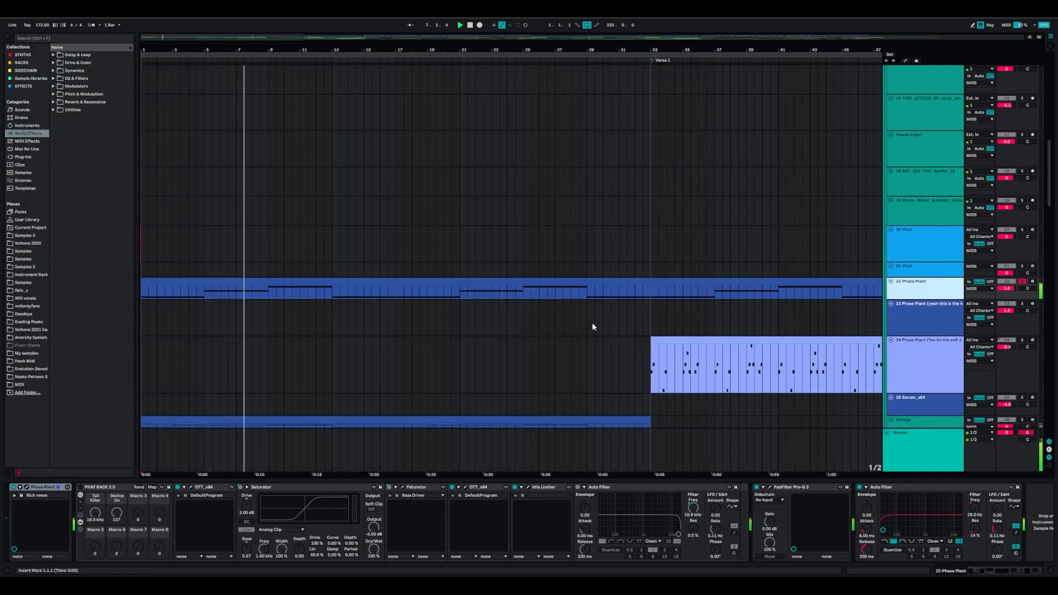
pyautogui.click(770, 487)
pyautogui.moveTo(461, 273); pyautogui.dragTo(376, 213)
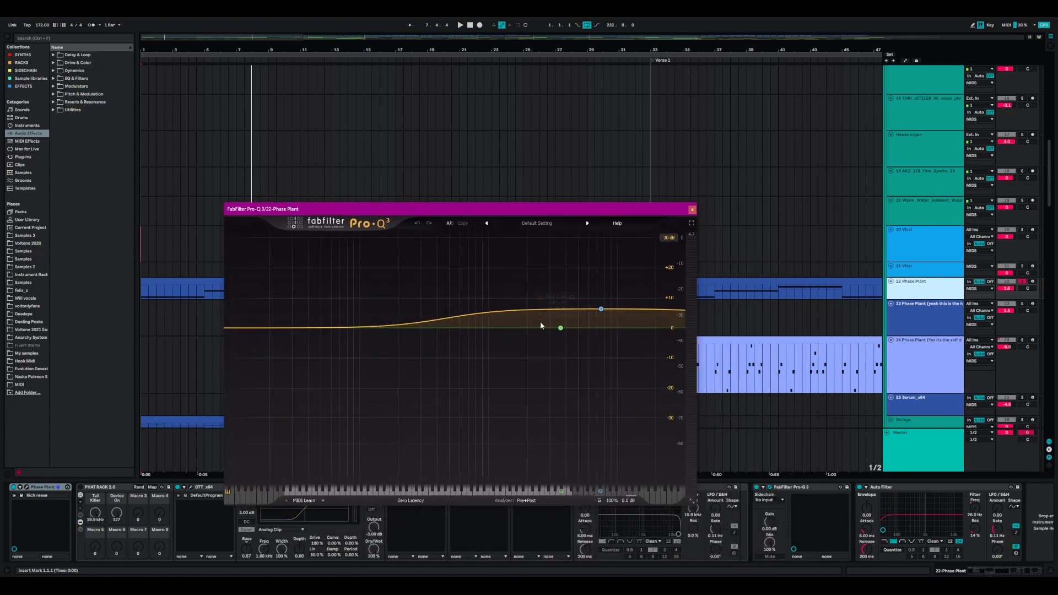
pyautogui.click(695, 211)
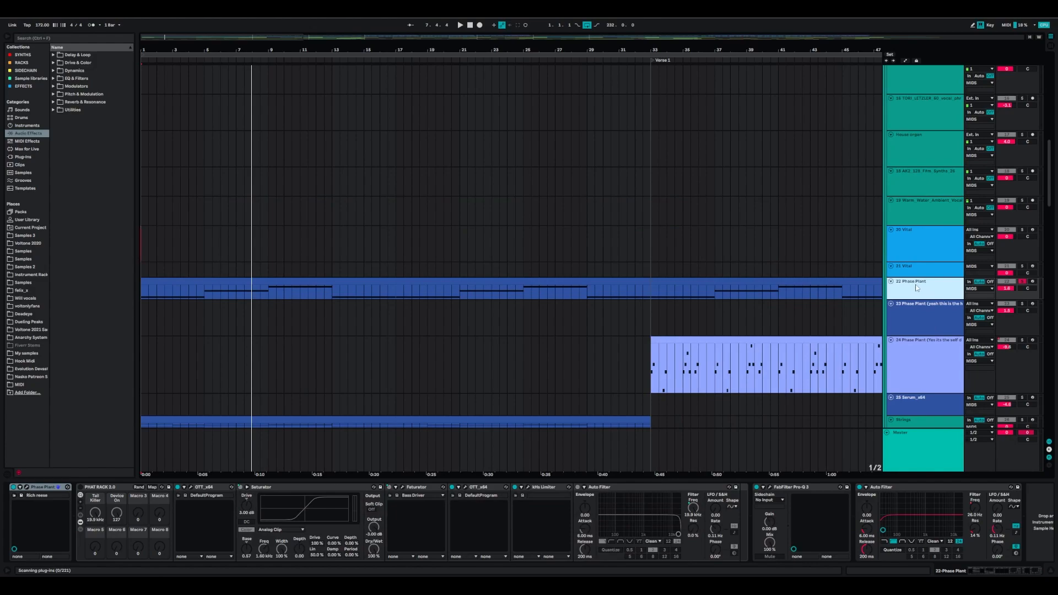
# Solo the Strings track and examine its Session Strings Pro 2 instrument in Kontakt, then close the instrument window
pyautogui.click(912, 326)
pyautogui.click(912, 377)
pyautogui.scroll(-5, 689, 392)
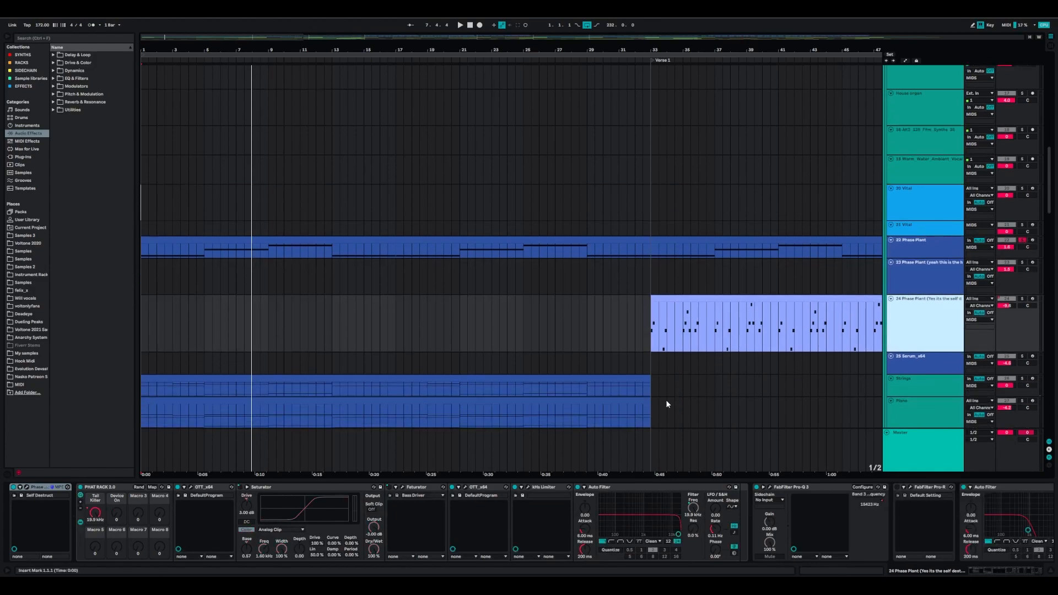
pyautogui.click(928, 283)
pyautogui.click(1022, 280)
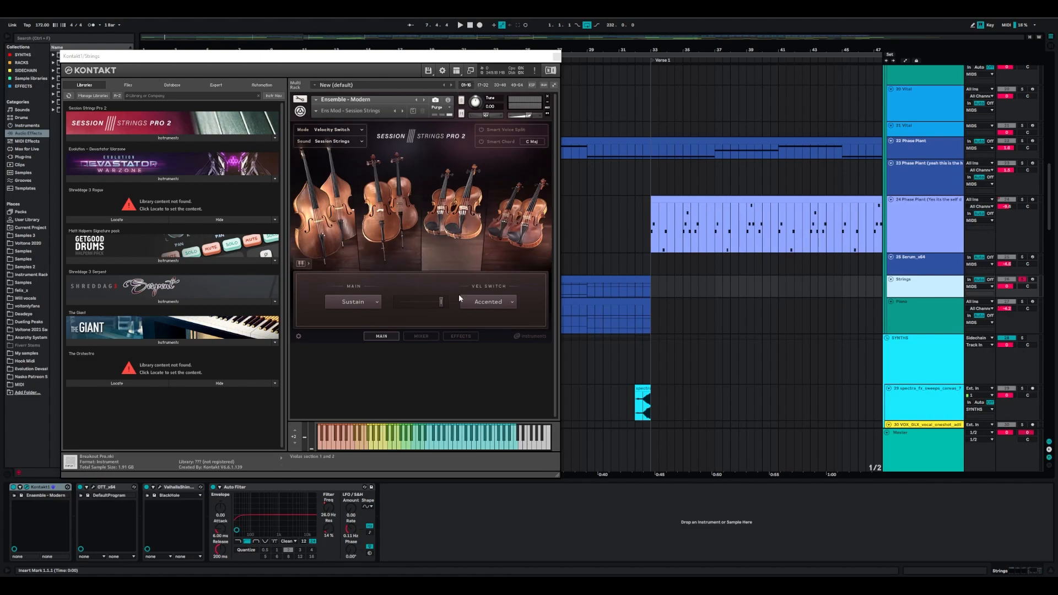
pyautogui.click(558, 57)
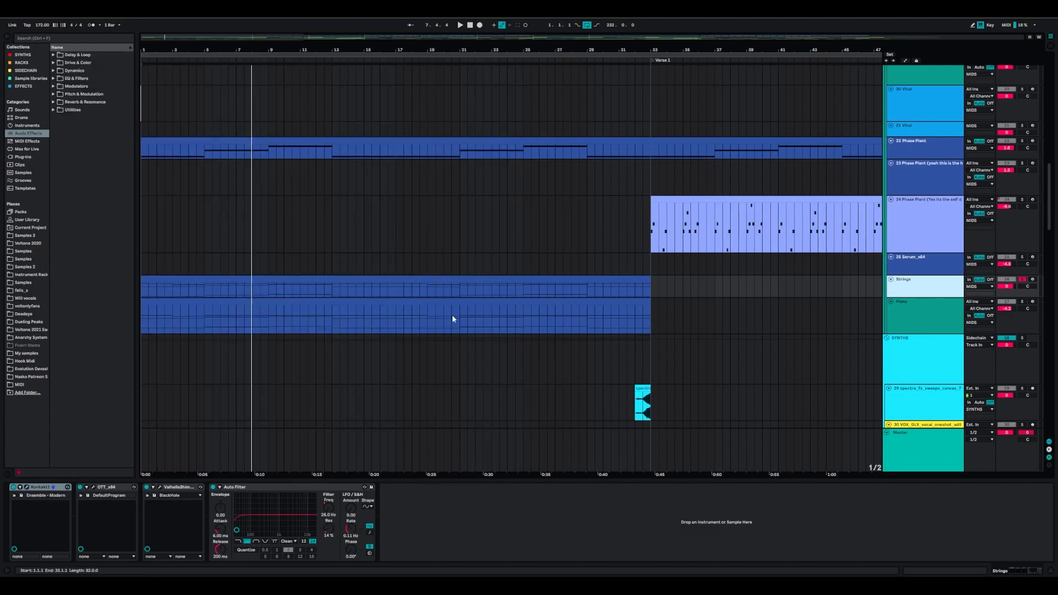
# Examine the OTT, Valhalla reverb and Auto Filter devices on the Strings track and play the soloed strings from the start
pyautogui.click(119, 488)
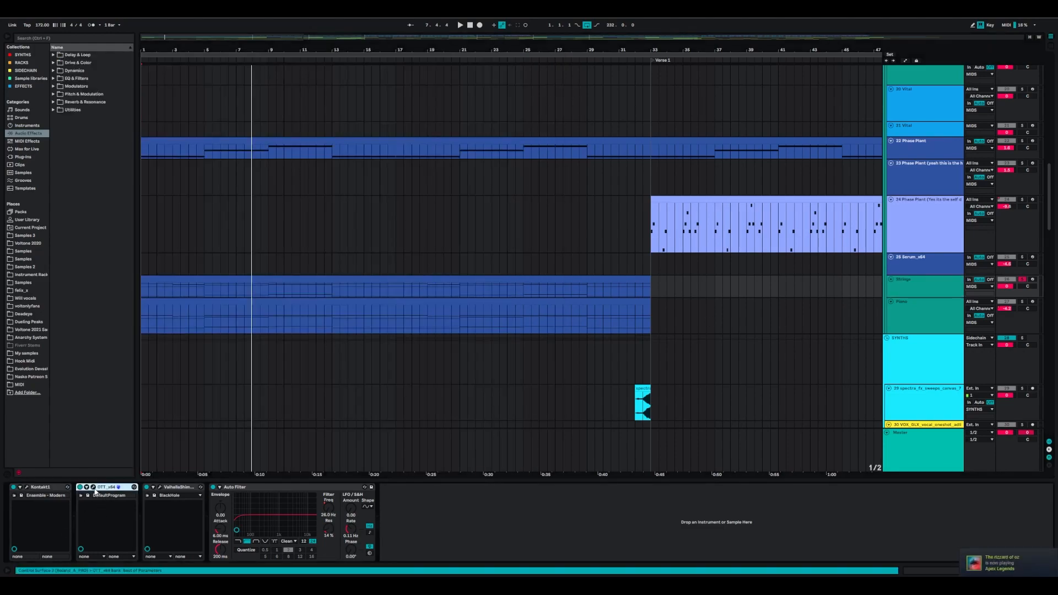
pyautogui.click(177, 487)
pyautogui.click(252, 489)
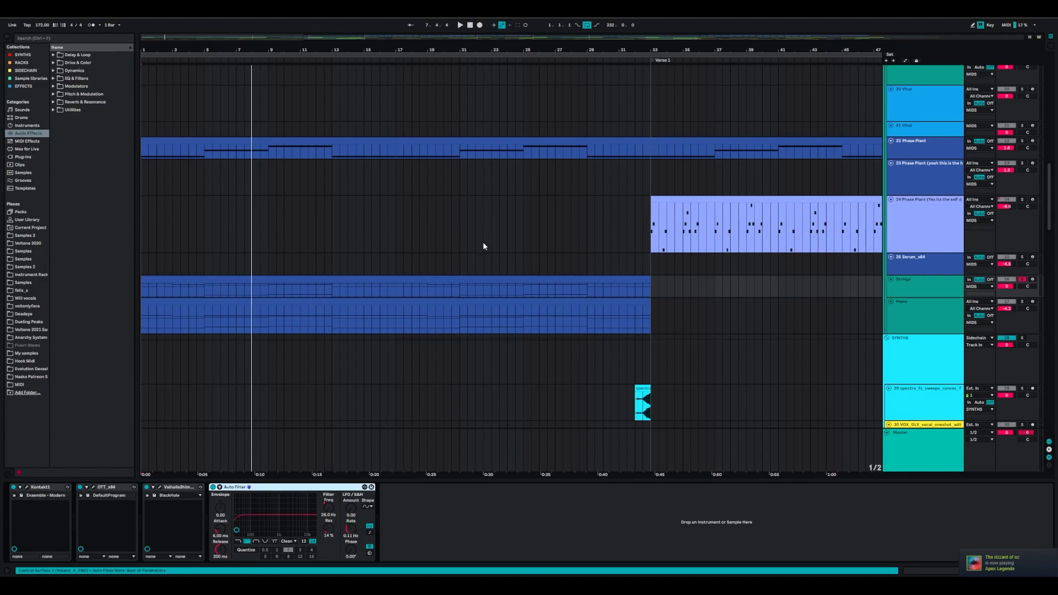
pyautogui.click(929, 286)
pyautogui.press('space')
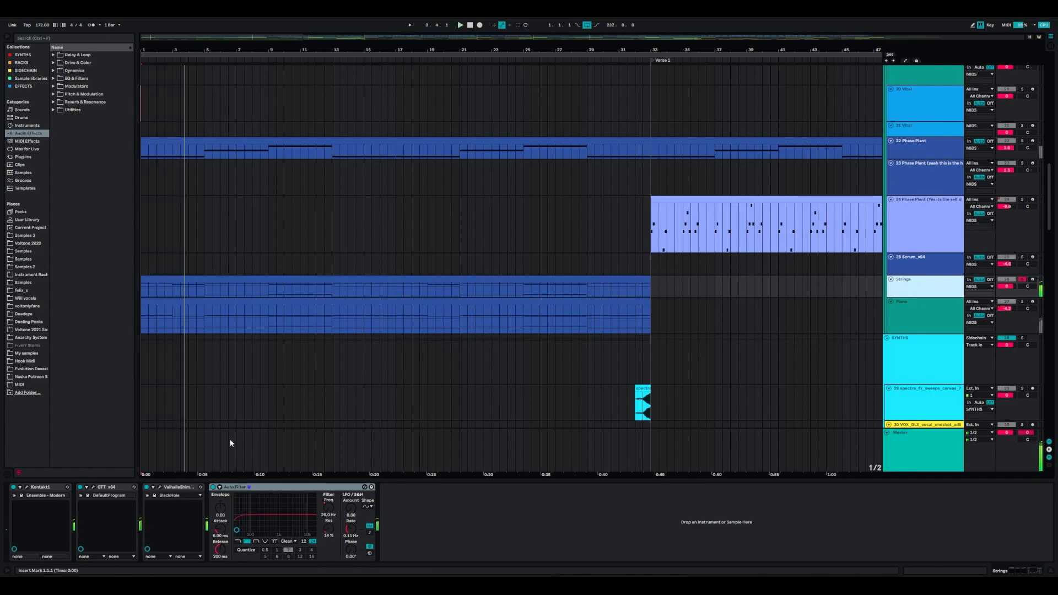
pyautogui.click(80, 491)
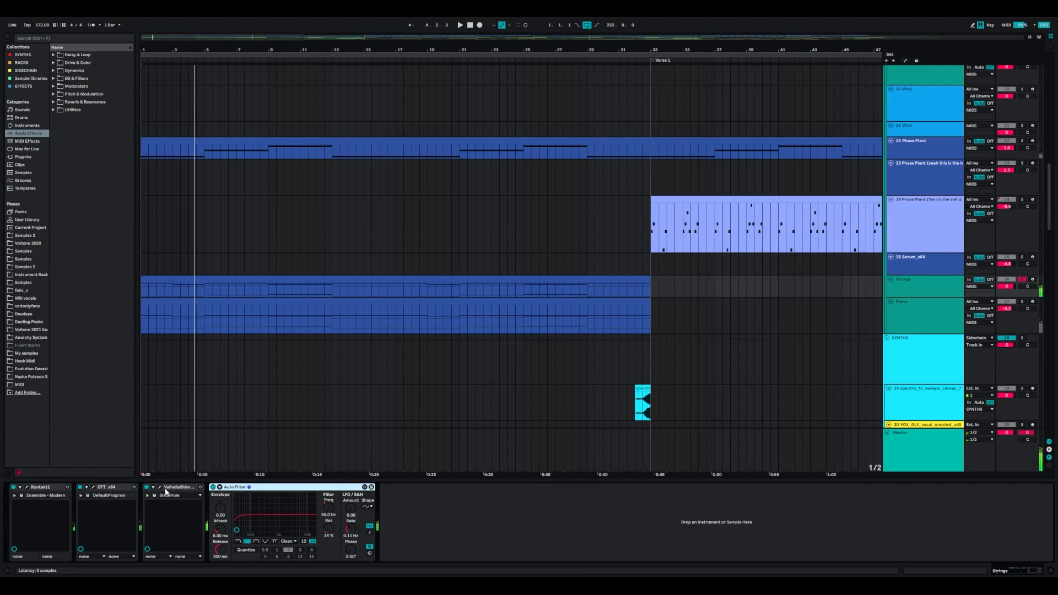
# Solo the Piano track instead and examine its imagiro piano 2 instrument, closing the window when done
pyautogui.click(910, 312)
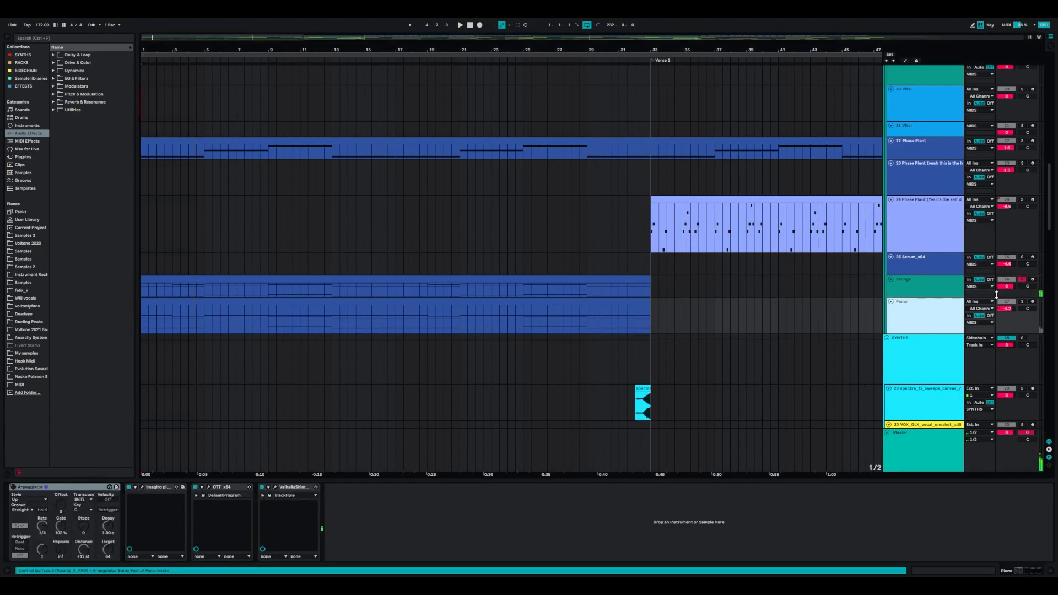
pyautogui.click(1024, 302)
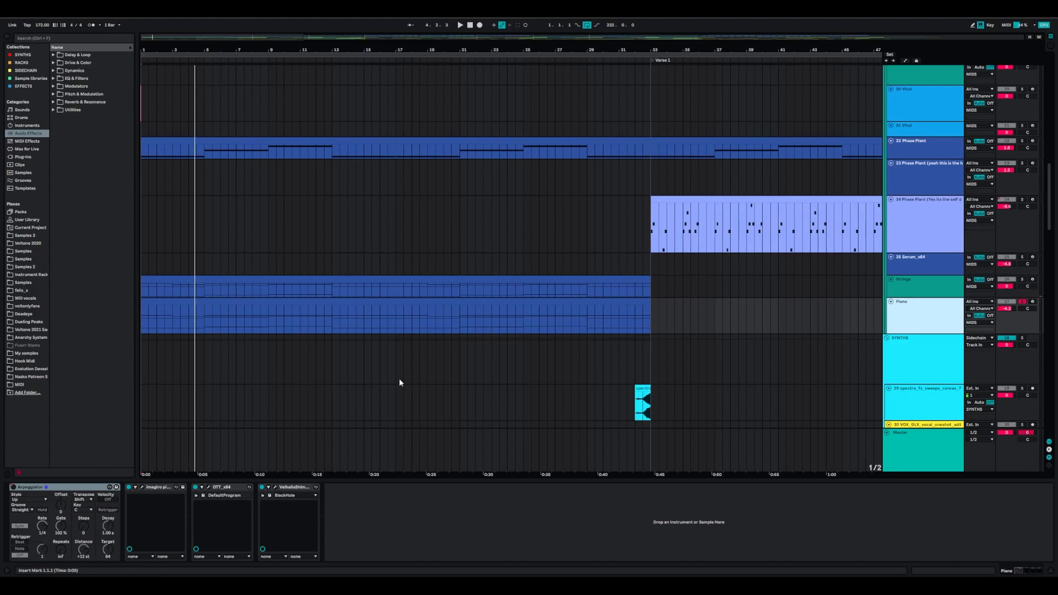
pyautogui.click(142, 487)
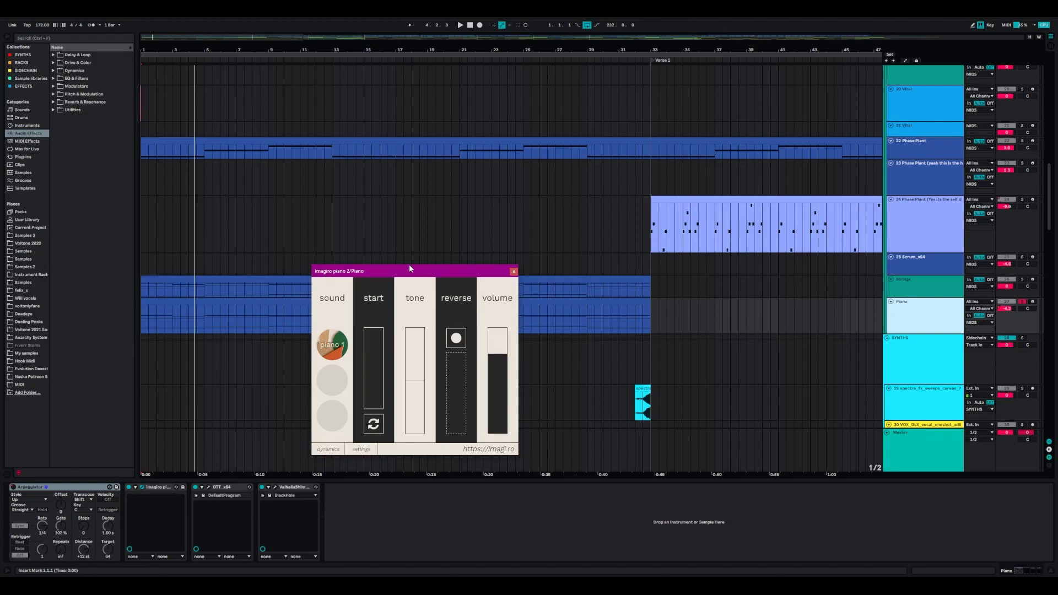
pyautogui.moveTo(411, 269); pyautogui.dragTo(295, 205)
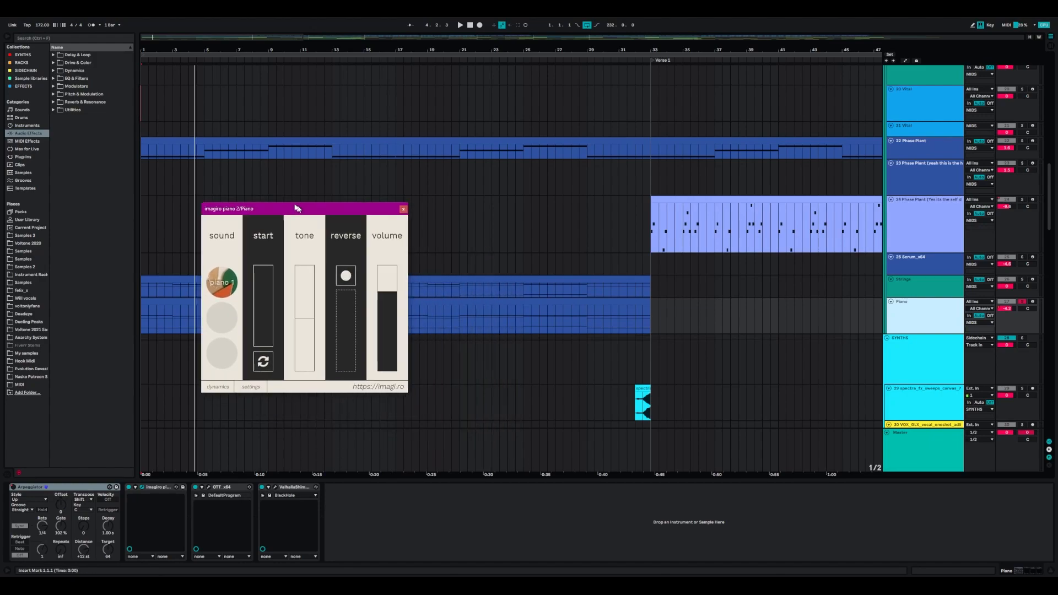
pyautogui.click(398, 207)
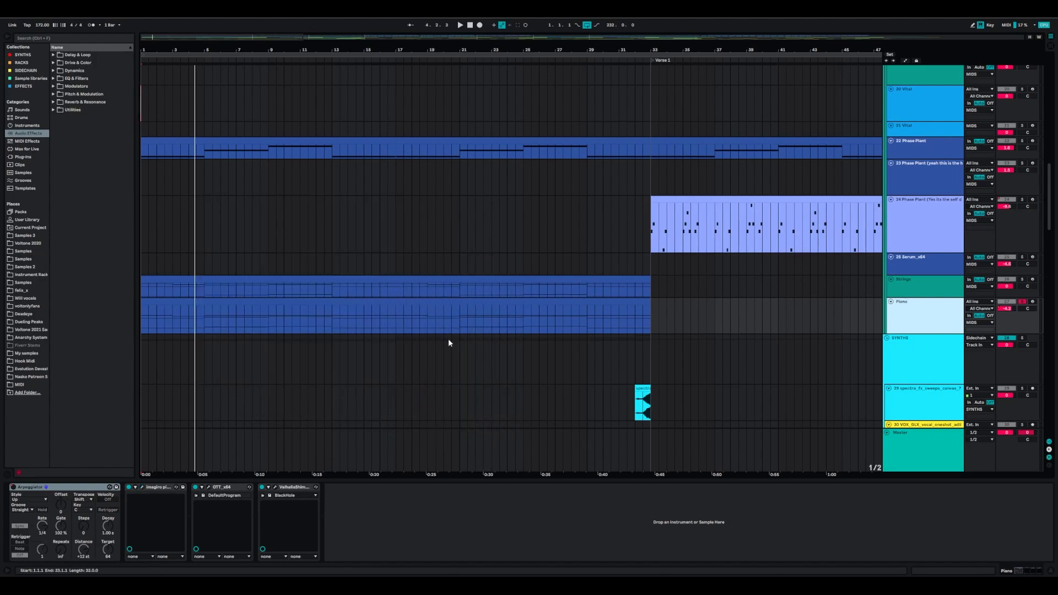
# Examine the OTT settings and the BlackHole Valhalla reverb in the Piano track's effect chain
pyautogui.click(208, 488)
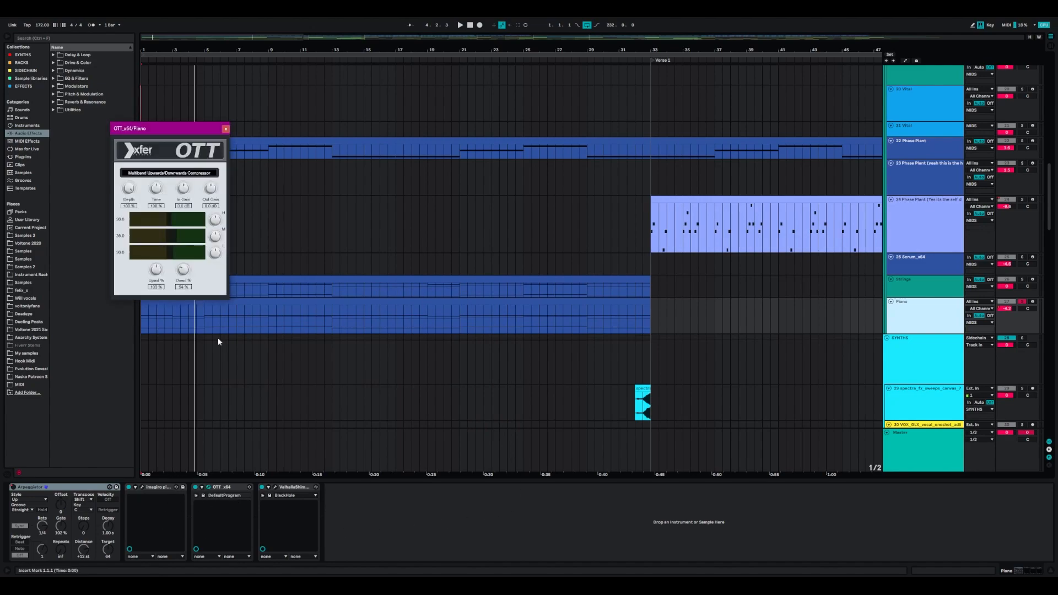
pyautogui.click(225, 128)
pyautogui.click(292, 489)
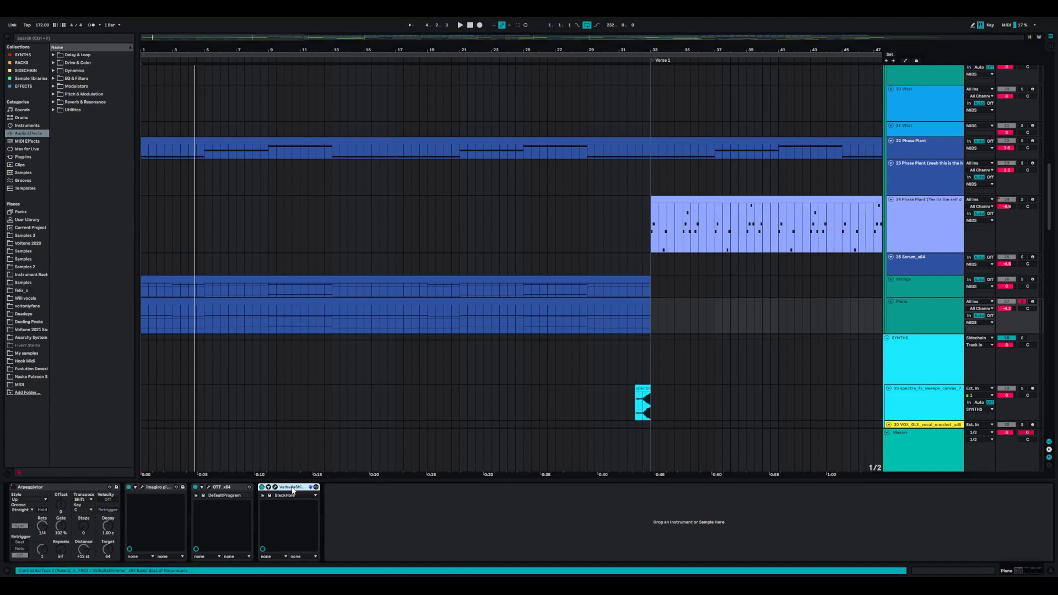
# Play the soloed piano, add the Strings track to the solo to hear both together, and stop playback
pyautogui.click(584, 332)
pyautogui.press('space')
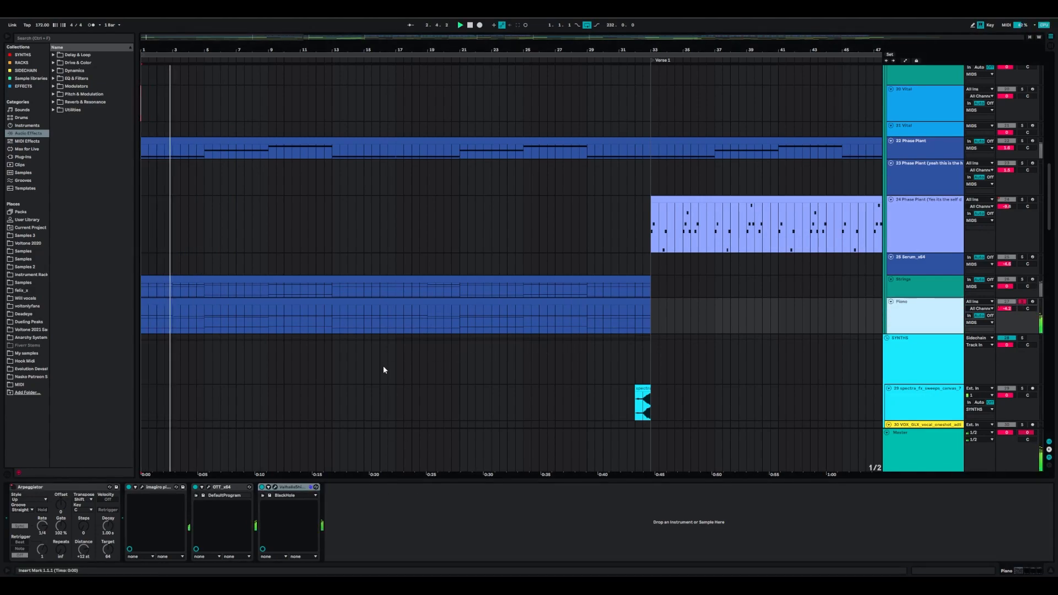
pyautogui.keyDown('ctrl'); pyautogui.click(1023, 280); pyautogui.keyUp('ctrl')
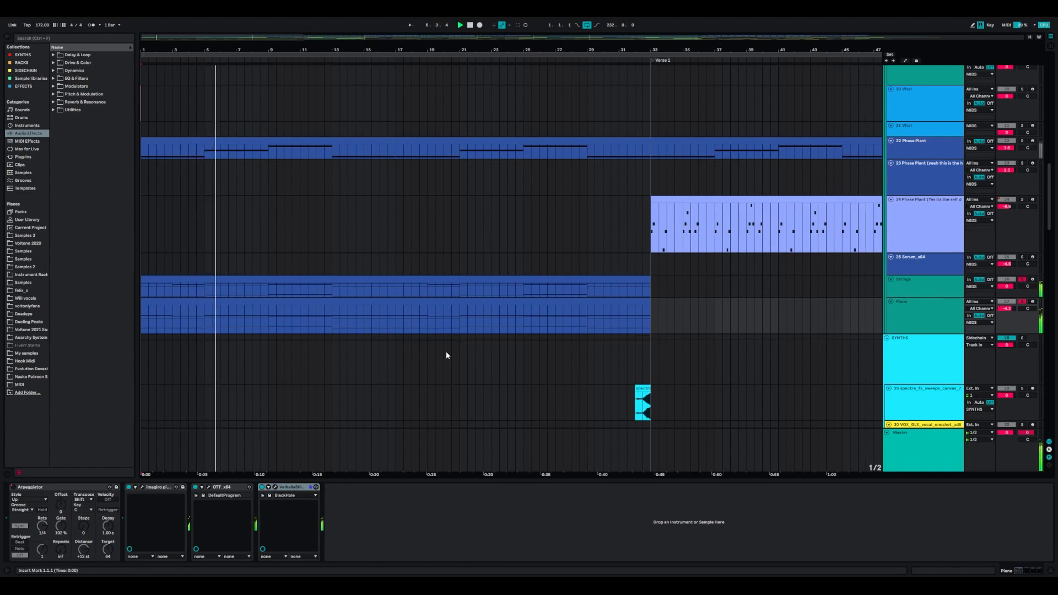
pyautogui.press('space')
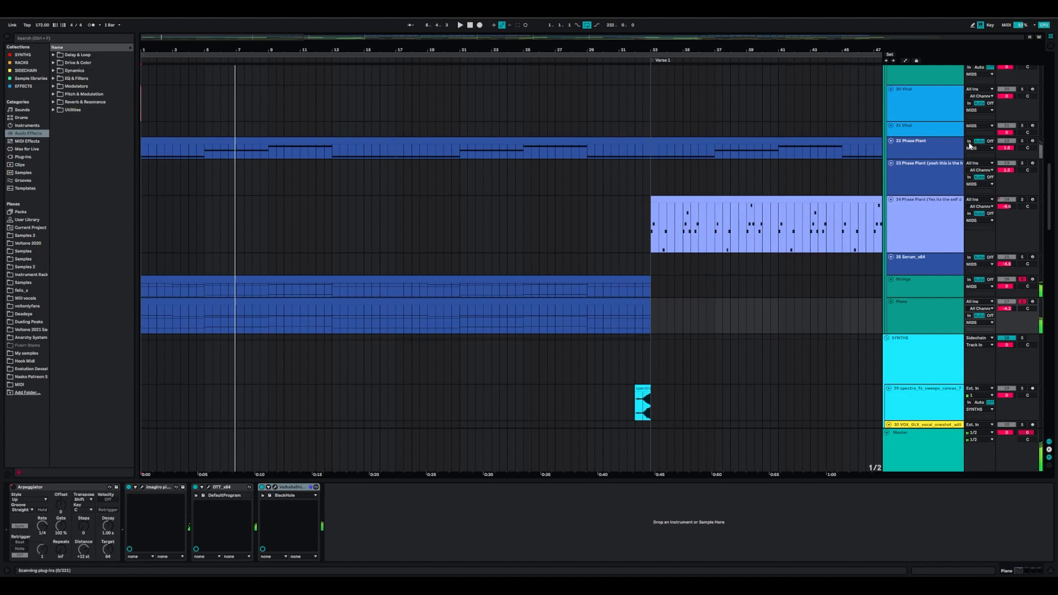
# Solo the ACEAURA synth loop track and play it while examining its Auto Filter, Crystallizer and Valhalla reverb
pyautogui.scroll(-2, 445, 385)
pyautogui.scroll(-5, 445, 385)
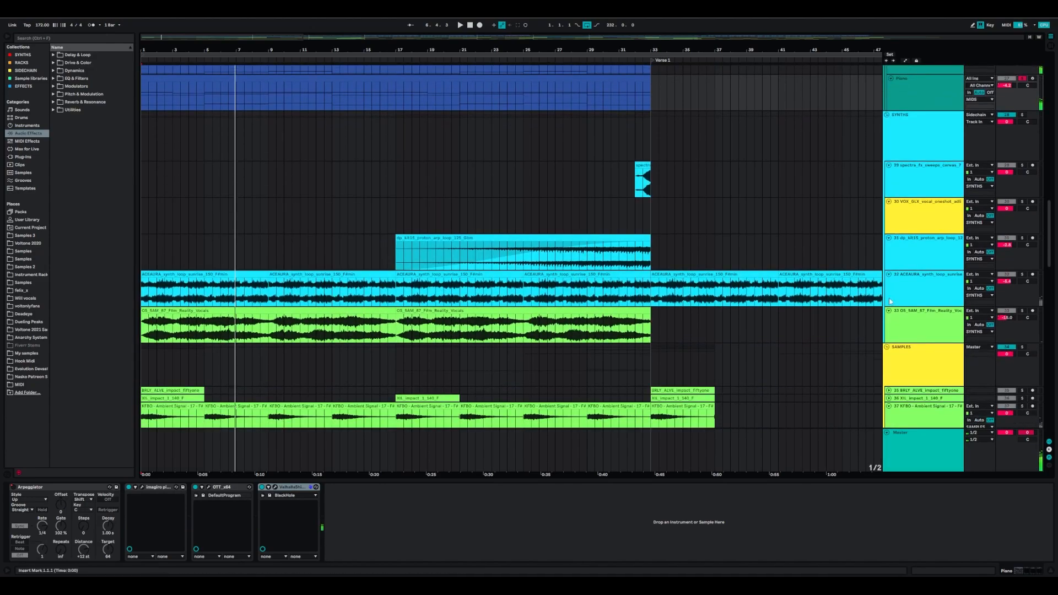
pyautogui.click(1016, 275)
pyautogui.click(1021, 275)
pyautogui.press('space')
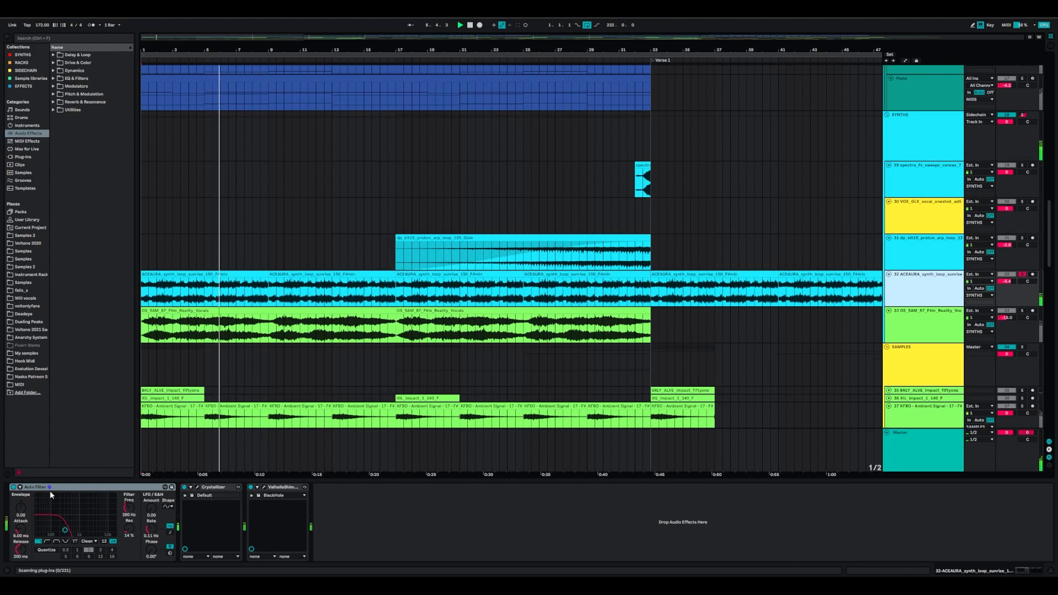
pyautogui.click(243, 496)
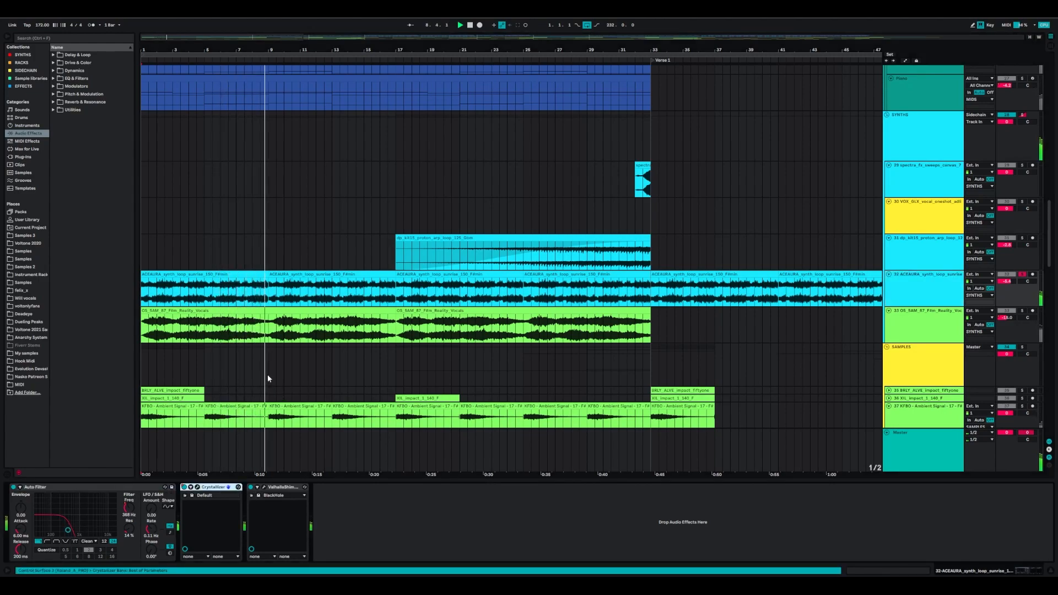
pyautogui.click(282, 488)
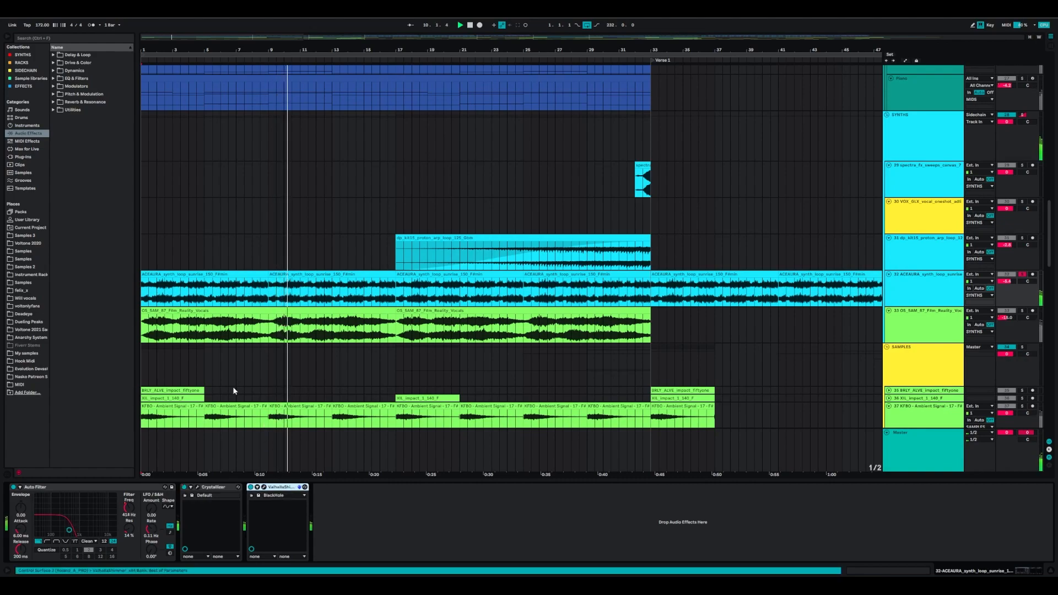
# Solo the OS_SAM_87_Film_Reality_Vocals track and listen to it alone
pyautogui.click(937, 322)
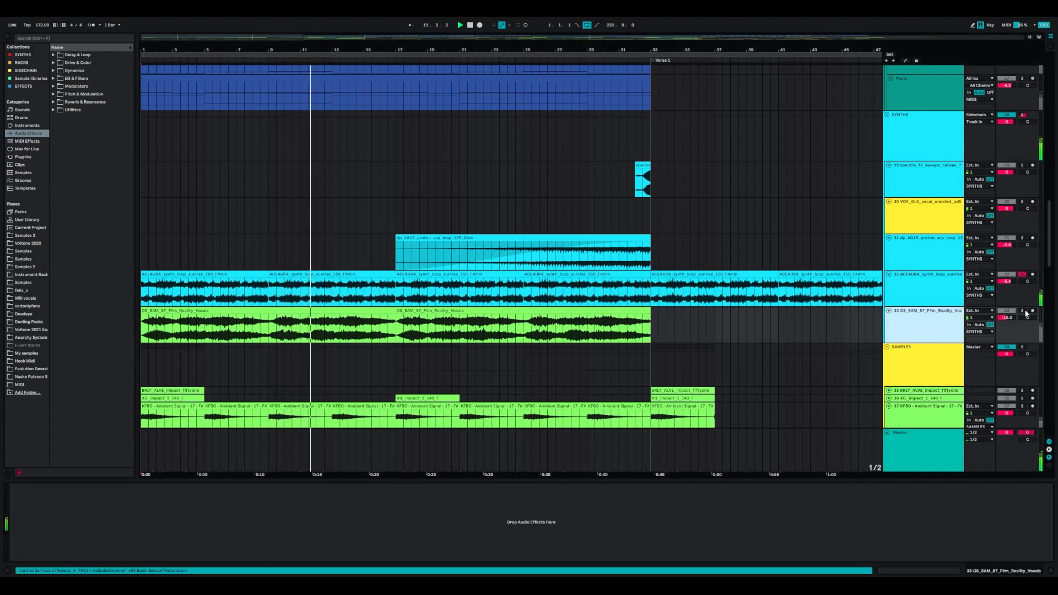
pyautogui.click(1023, 311)
pyautogui.click(919, 330)
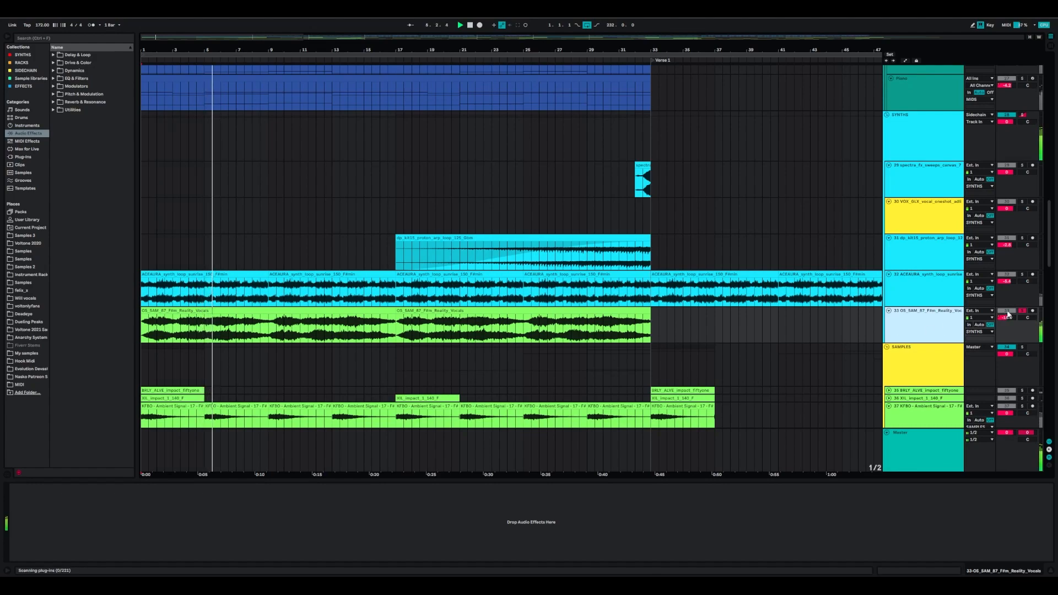
# Look over the impact sample tracks, audition the KFBO Ambient Signal track soloed, unsolo it, and select the start of the KSHMR Exhaust Breath track
pyautogui.scroll(-3, 391, 386)
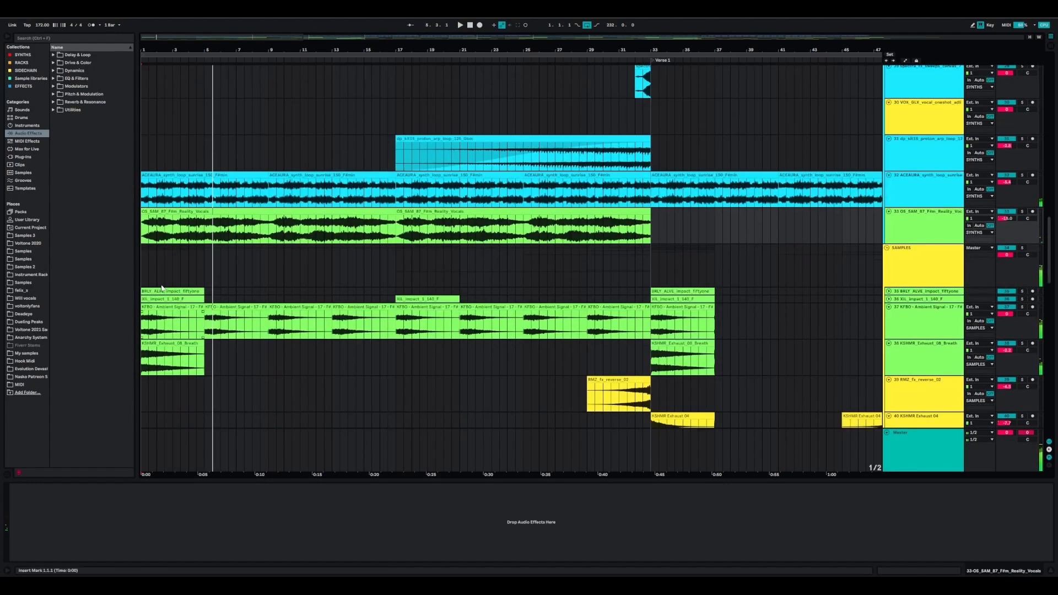
pyautogui.click(910, 291)
pyautogui.click(906, 300)
pyautogui.click(896, 317)
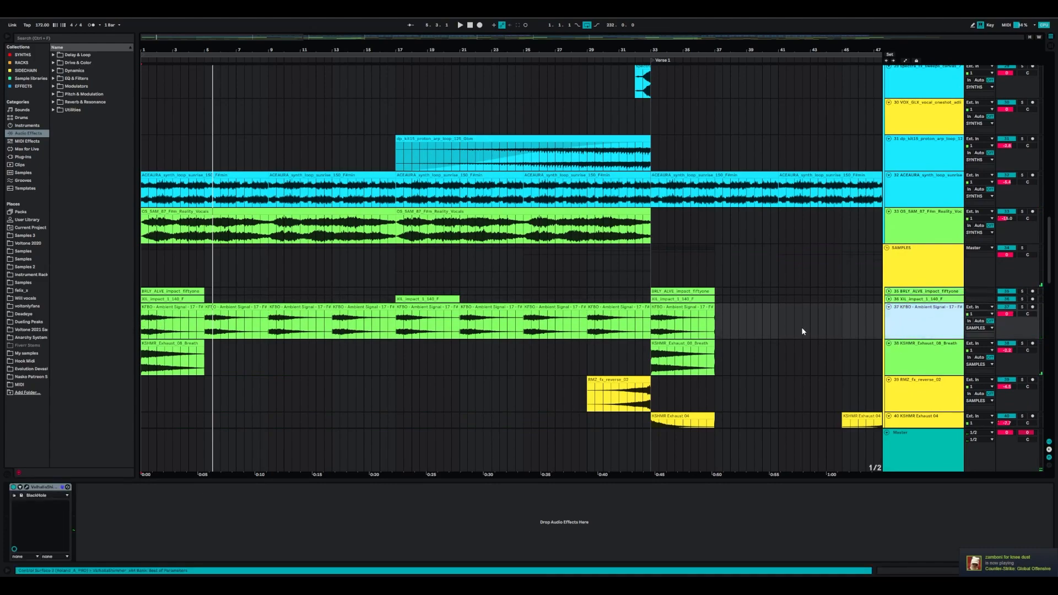
pyautogui.click(1023, 308)
pyautogui.press('space')
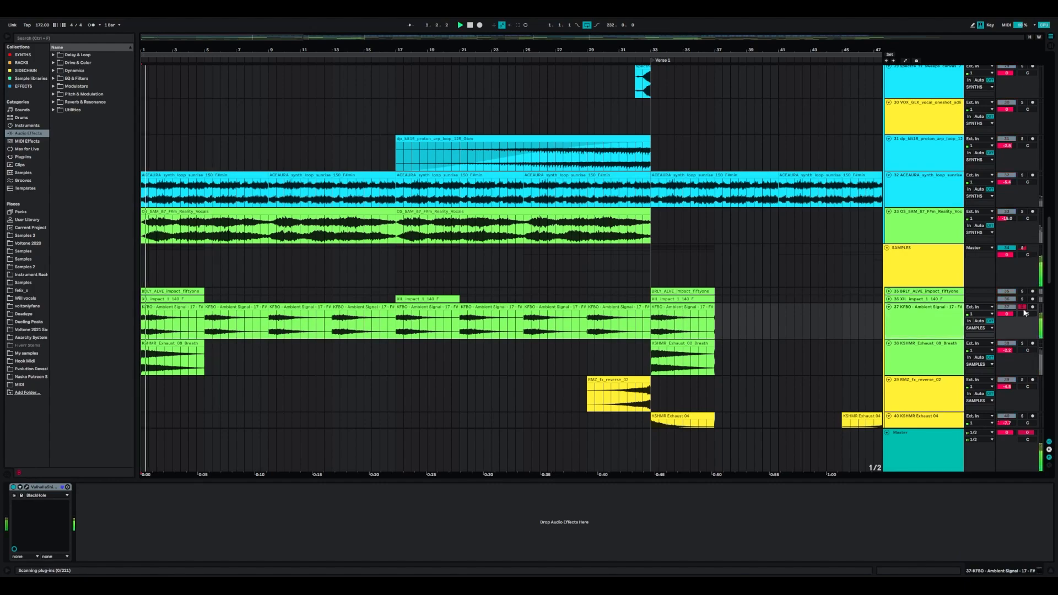
pyautogui.click(1023, 308)
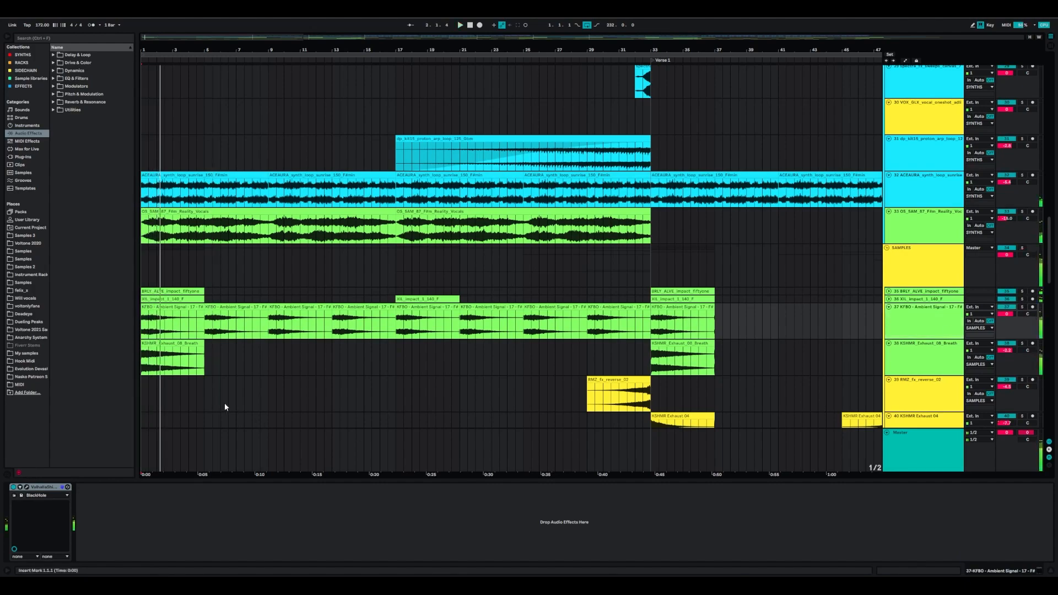
pyautogui.click(142, 369)
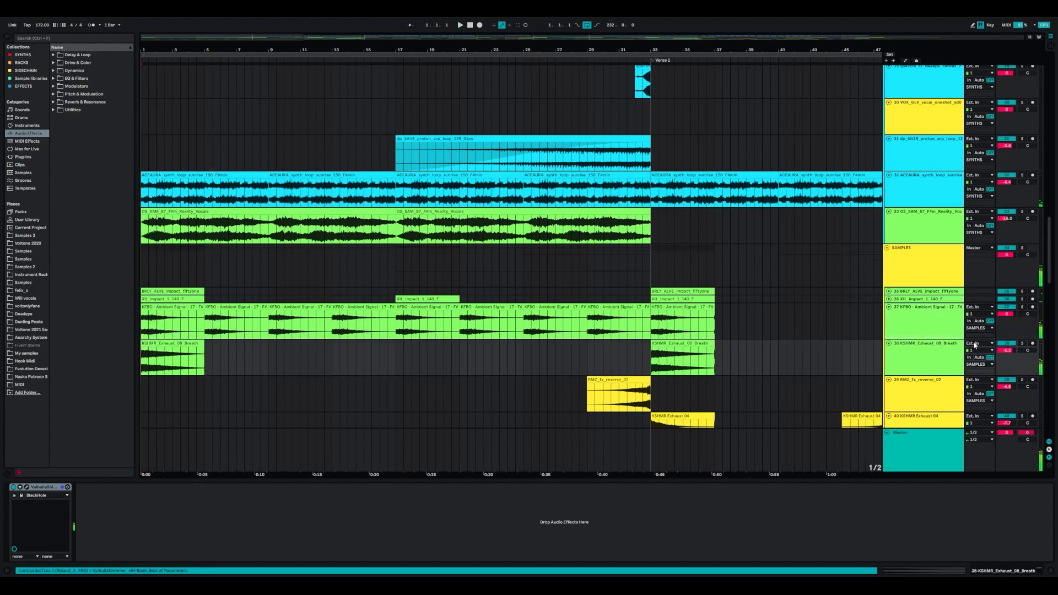
# Solo the two HI HAT tracks that have clips in the CYMBALS group and play them from the start of the song
pyautogui.scroll(-5, 442, 371)
pyautogui.scroll(8, 419, 409)
pyautogui.scroll(10, 419, 408)
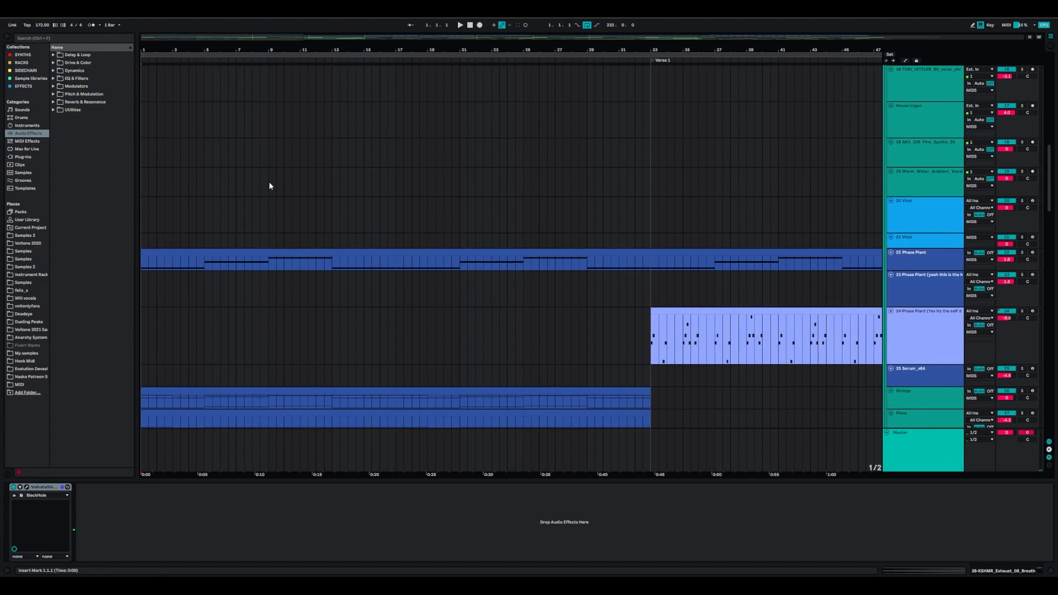
pyautogui.scroll(12, 261, 193)
pyautogui.moveTo(512, 256)
pyautogui.mouseDown()
pyautogui.moveTo(97, 218)
pyautogui.moveTo(112, 224)
pyautogui.mouseUp()
pyautogui.click(530, 331)
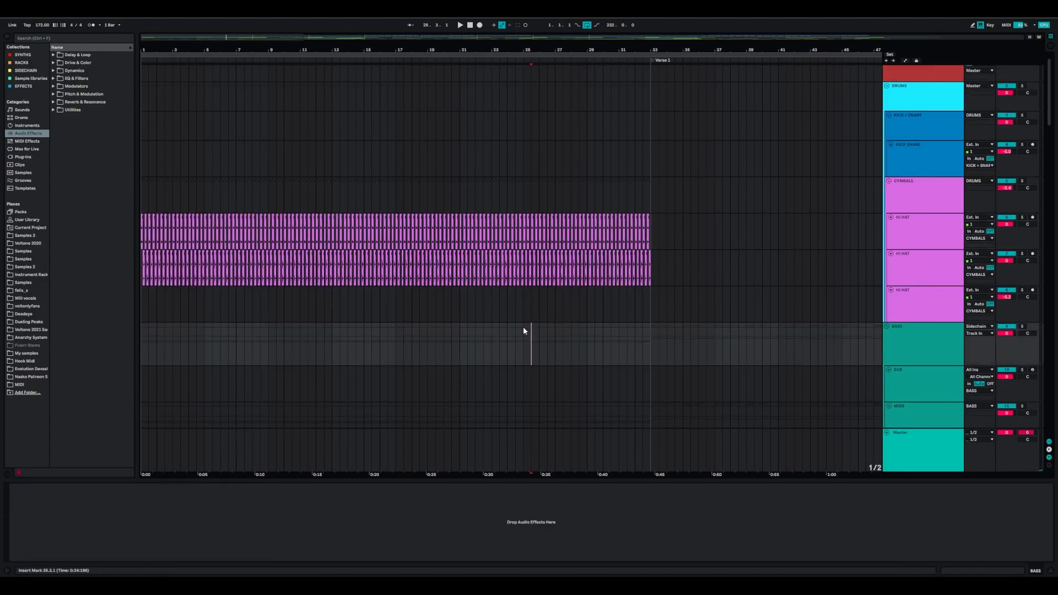
pyautogui.click(144, 305)
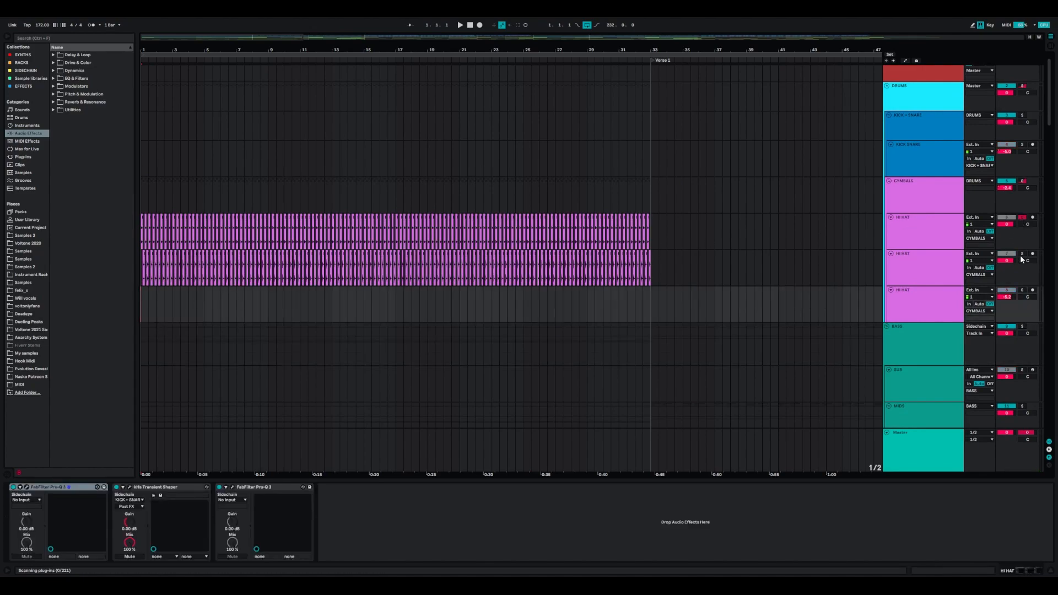
pyautogui.press('space')
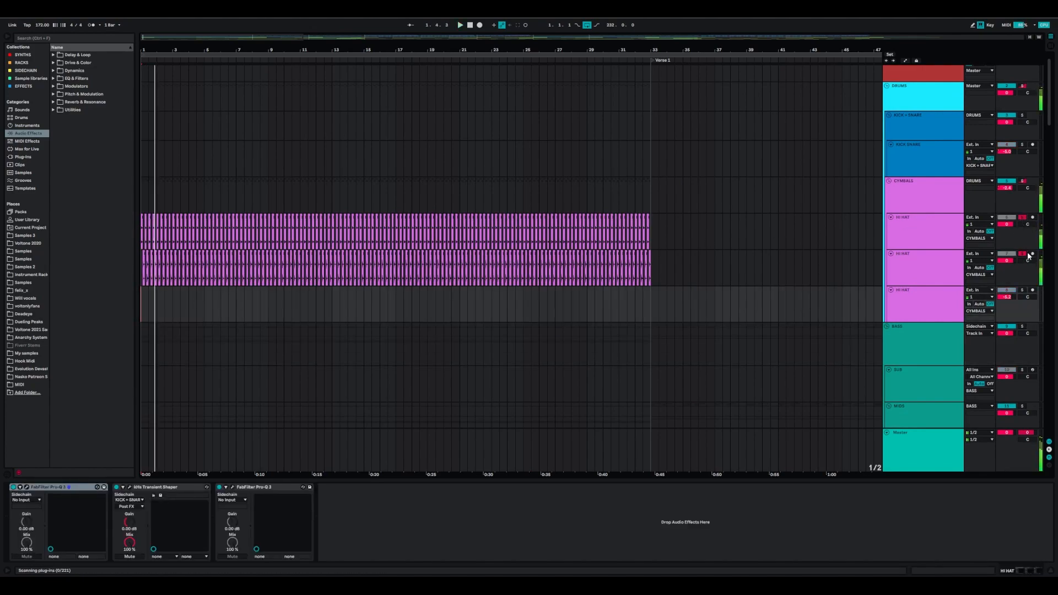
# Compare the effect chains of the two HI HAT tracks, including FabFilter Pro-Q 3, the Bright Airy Chamber reverb and Auto Pan
pyautogui.click(916, 273)
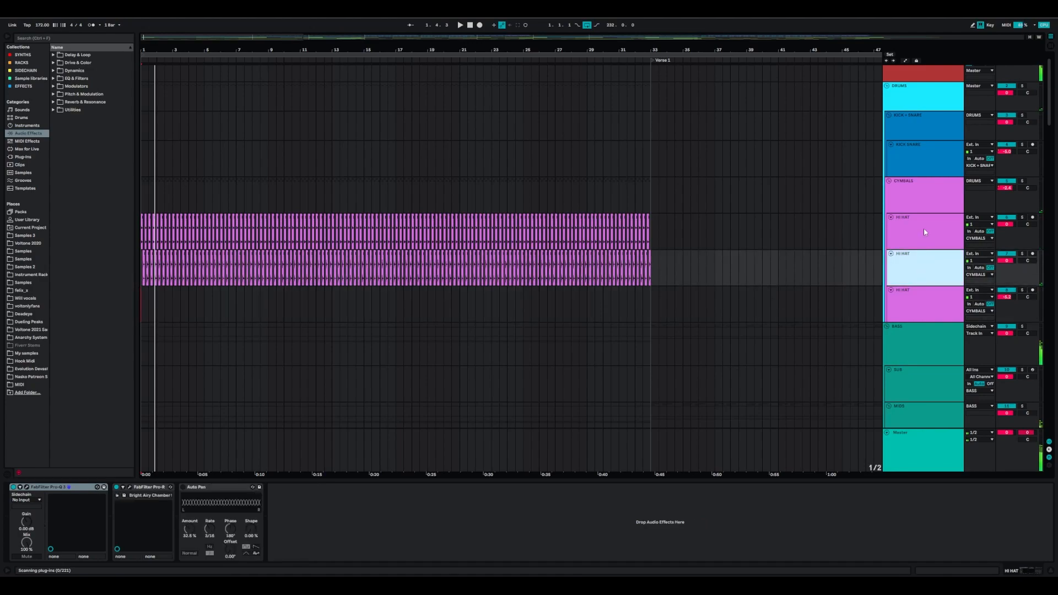
pyautogui.click(924, 230)
pyautogui.click(923, 255)
pyautogui.click(924, 233)
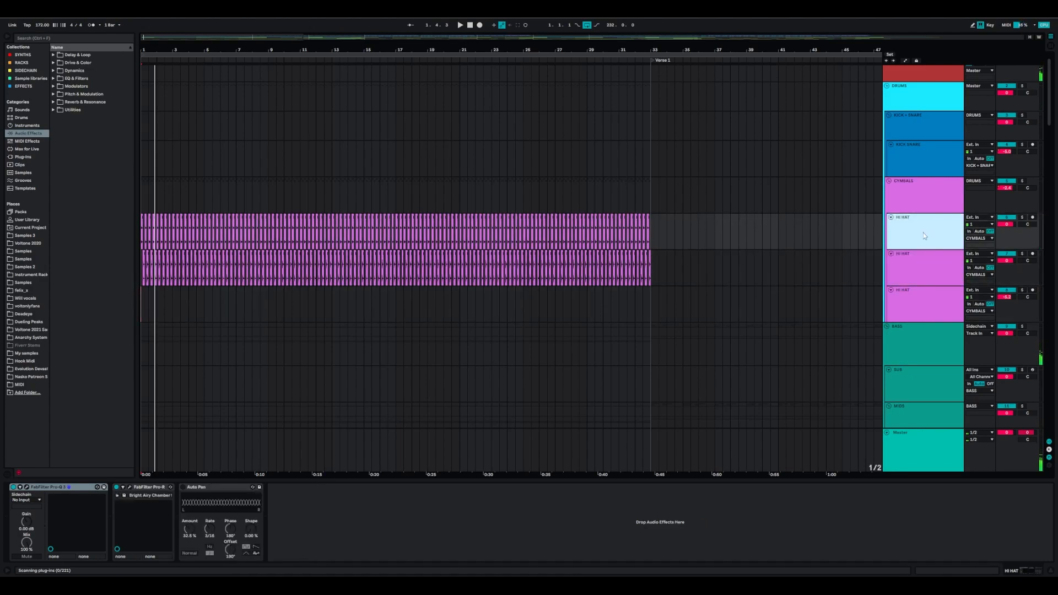
pyautogui.click(919, 262)
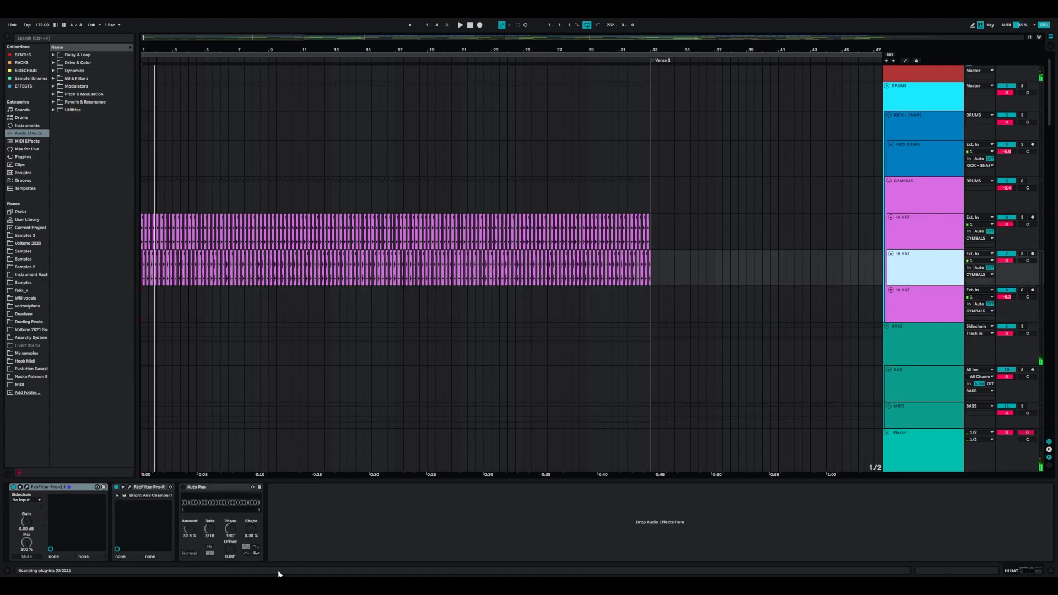
# Unsolo the HI HAT tracks and audition the full intro from the start, including its final bars from about bar 30
pyautogui.click(919, 243)
pyautogui.click(1023, 217)
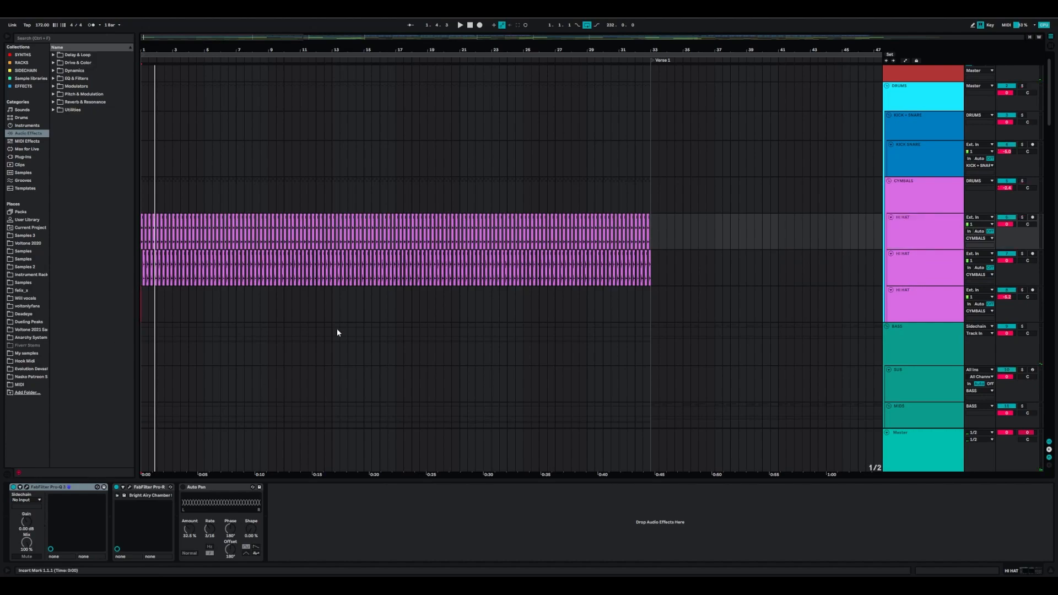
pyautogui.scroll(-5, 419, 276)
pyautogui.press('space')
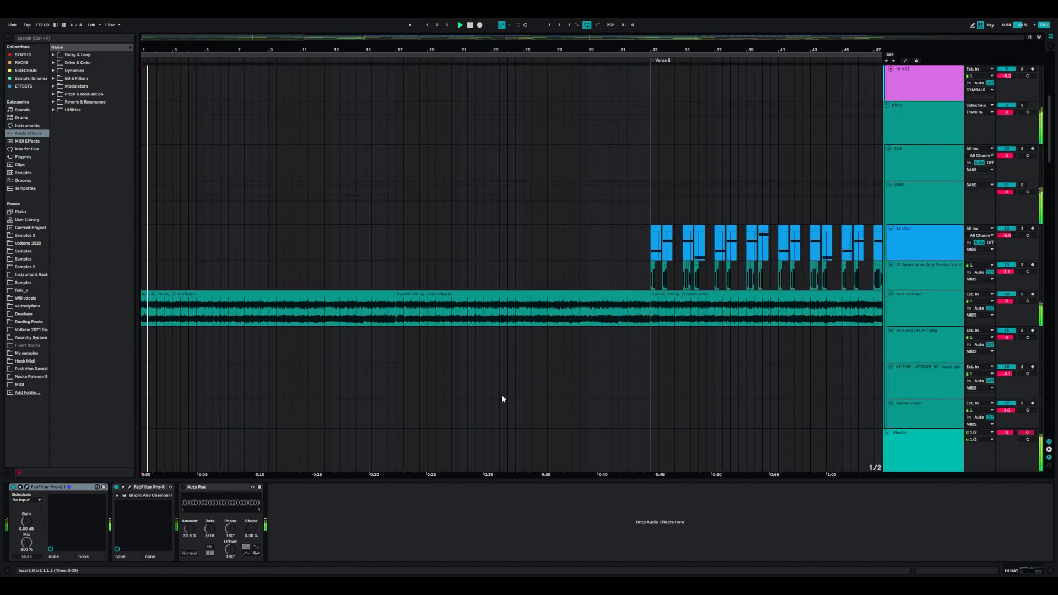
pyautogui.scroll(-3, 518, 331)
pyautogui.moveTo(518, 332); pyautogui.dragTo(529, 205)
pyautogui.moveTo(577, 319); pyautogui.dragTo(576, 268)
pyautogui.moveTo(564, 347); pyautogui.dragTo(570, 231)
pyautogui.moveTo(569, 299); pyautogui.dragTo(571, 233)
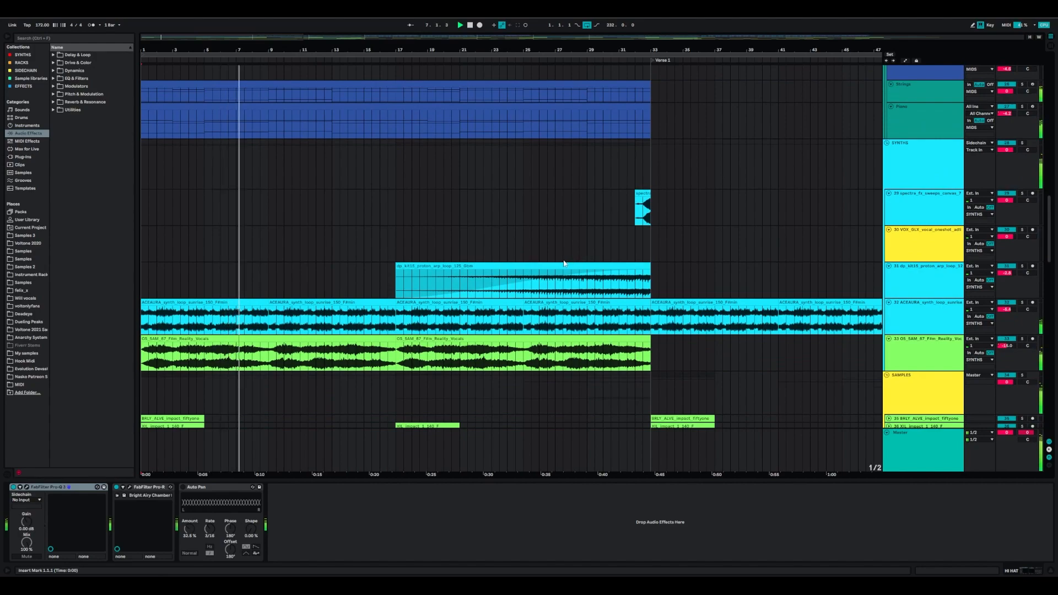
pyautogui.moveTo(555, 242); pyautogui.dragTo(555, 217)
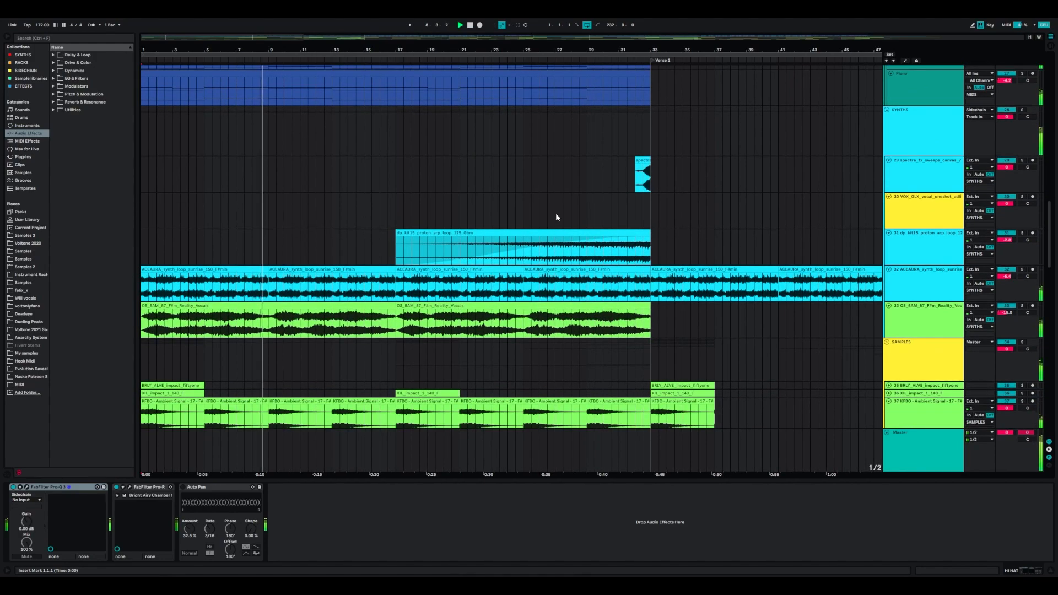
pyautogui.click(608, 212)
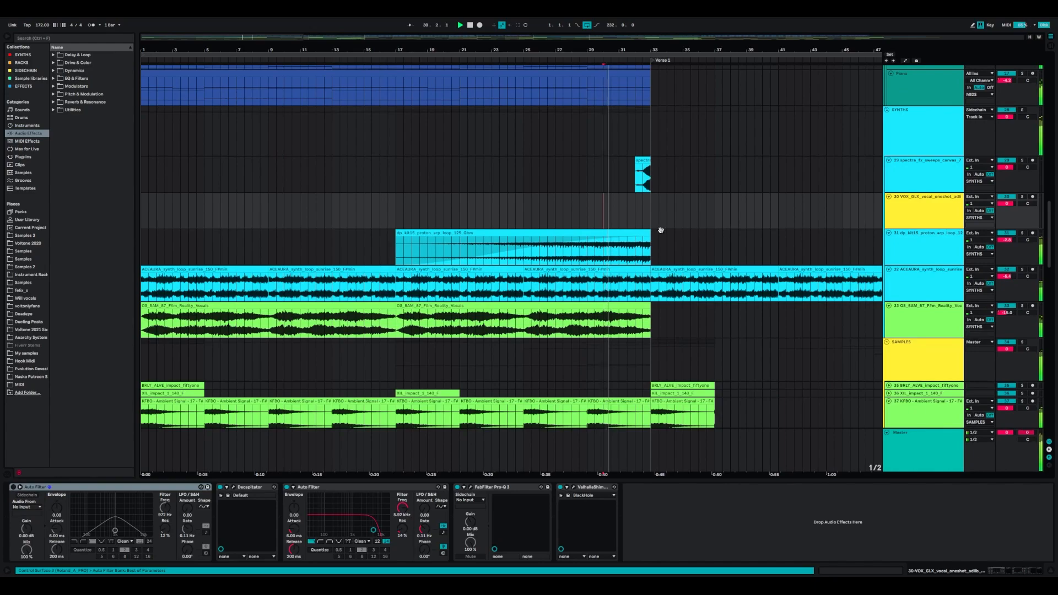
pyautogui.moveTo(679, 228); pyautogui.dragTo(639, 246)
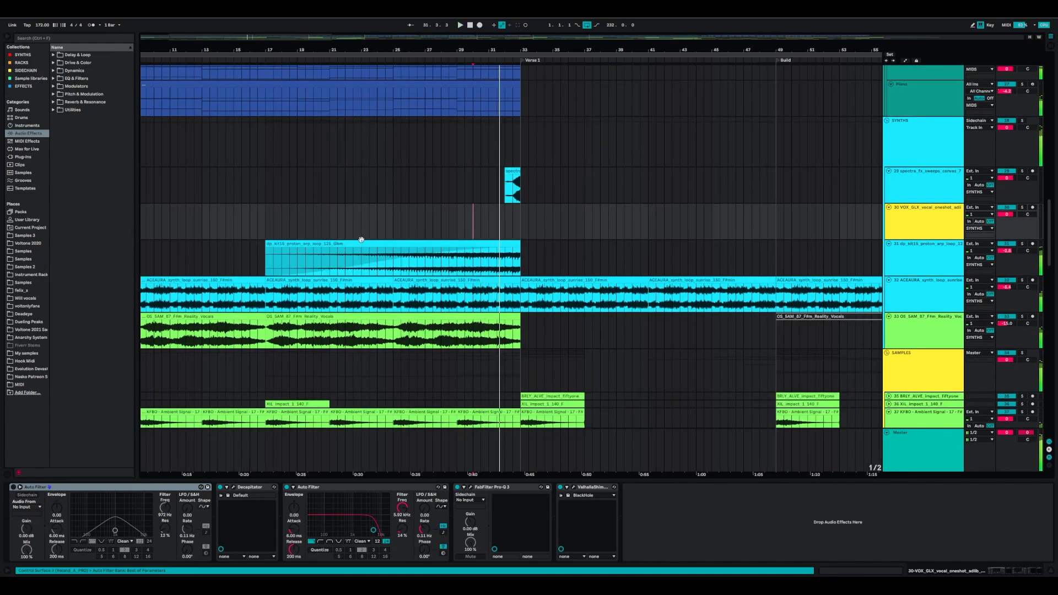
# Look over the VOCAL GROUP tracks across the whole arrangement, including Processed vocals, Main Vocal and OCTAVE
pyautogui.scroll(-15, 362, 238)
pyautogui.scroll(-5, 386, 354)
pyautogui.moveTo(400, 344); pyautogui.dragTo(443, 361)
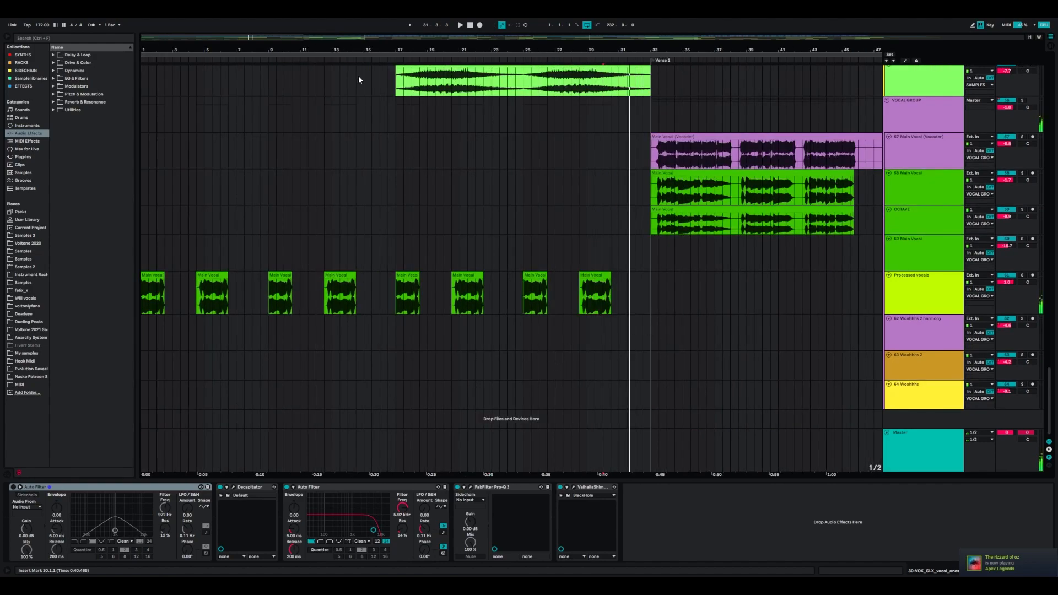
pyautogui.moveTo(356, 50); pyautogui.dragTo(356, 27)
pyautogui.click(554, 307)
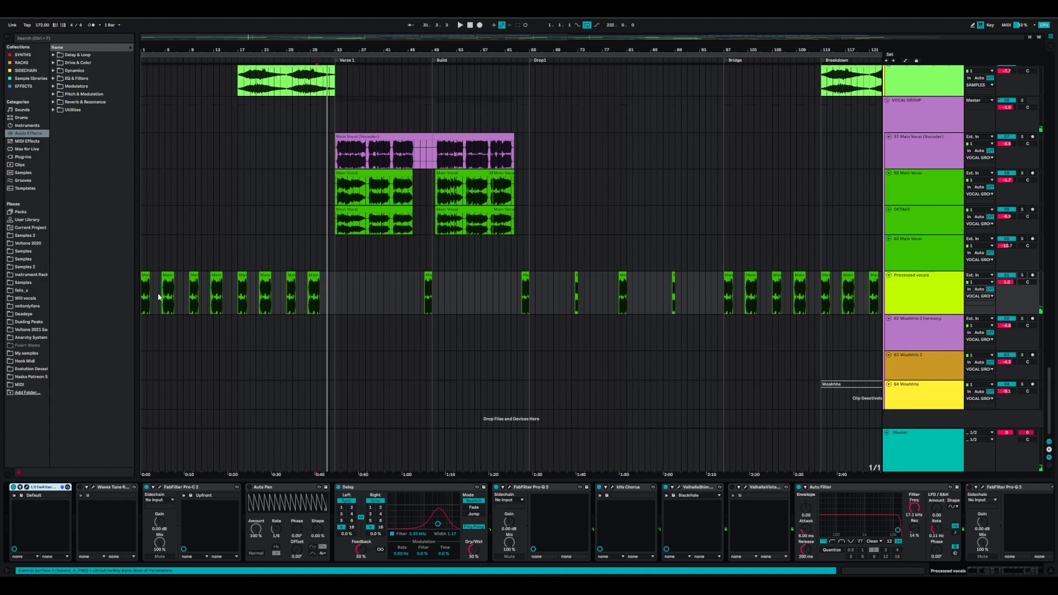
pyautogui.click(328, 290)
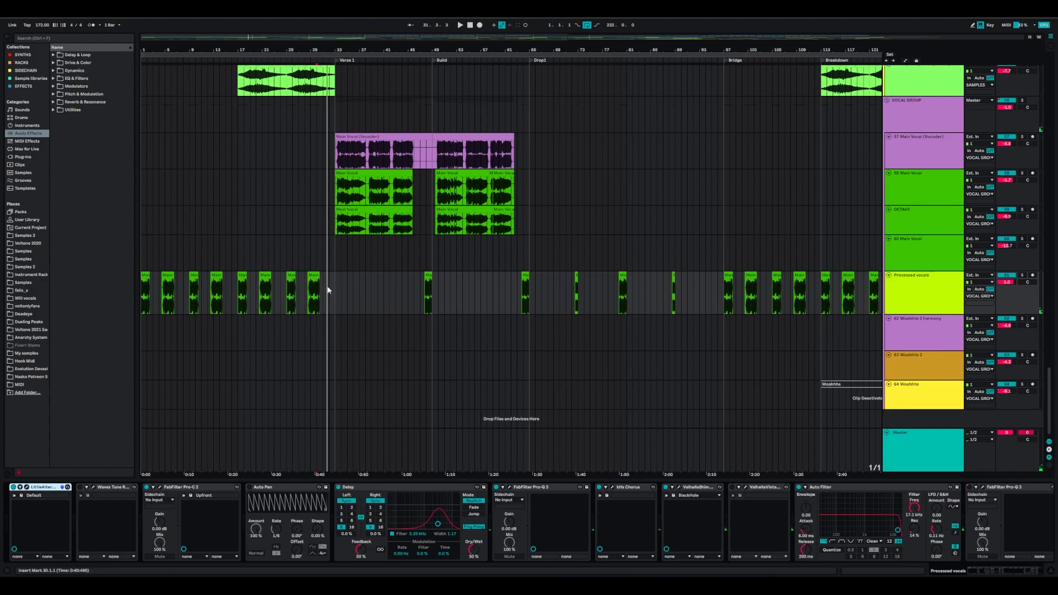
pyautogui.click(142, 301)
pyautogui.click(395, 187)
pyautogui.click(444, 226)
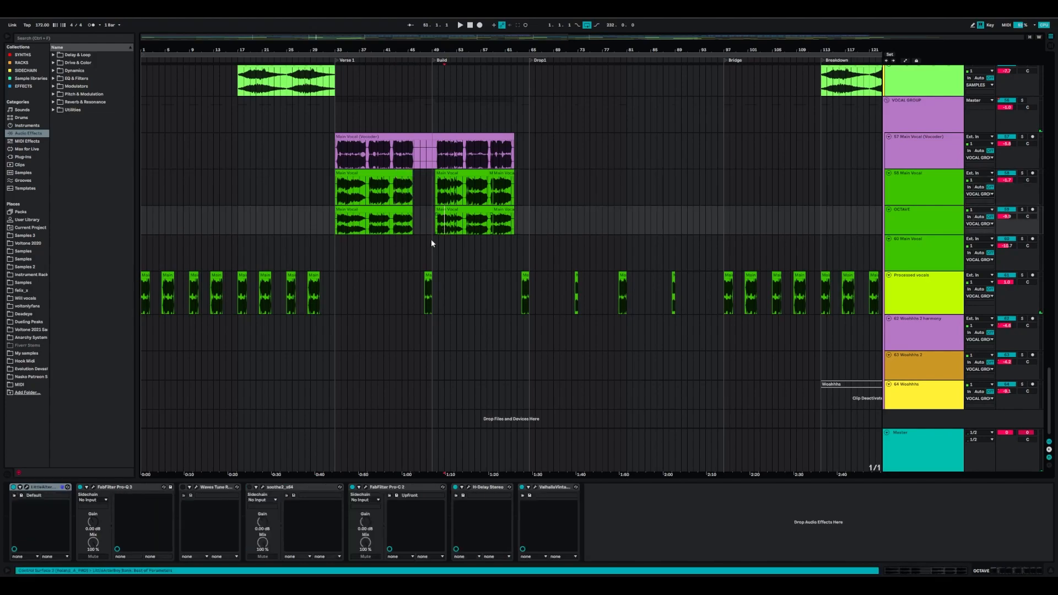
# Play the Processed vocals track from the start of the song and solo it
pyautogui.click(144, 301)
pyautogui.press('space')
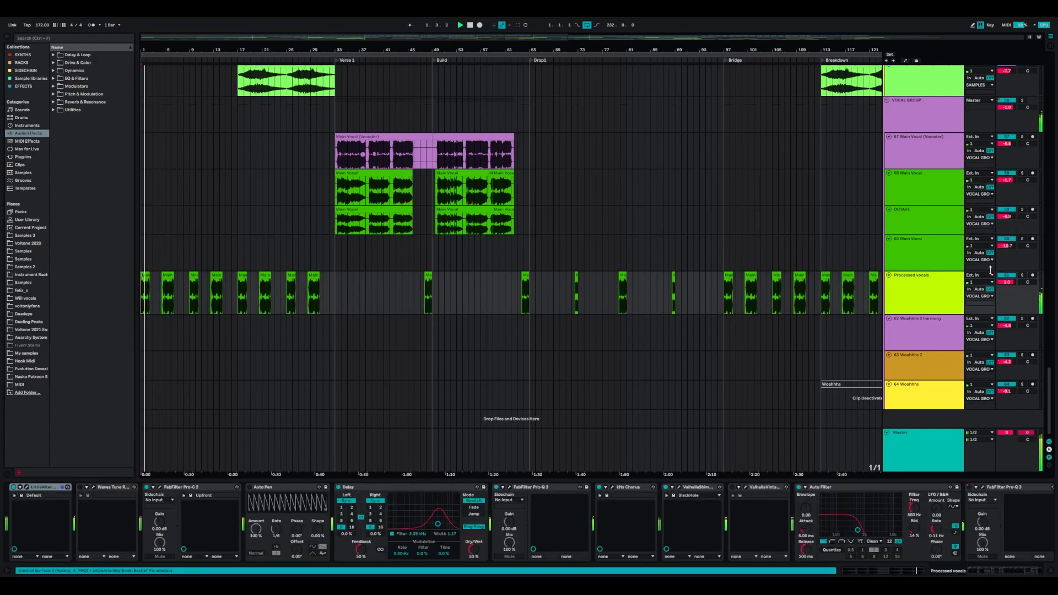
pyautogui.click(1022, 275)
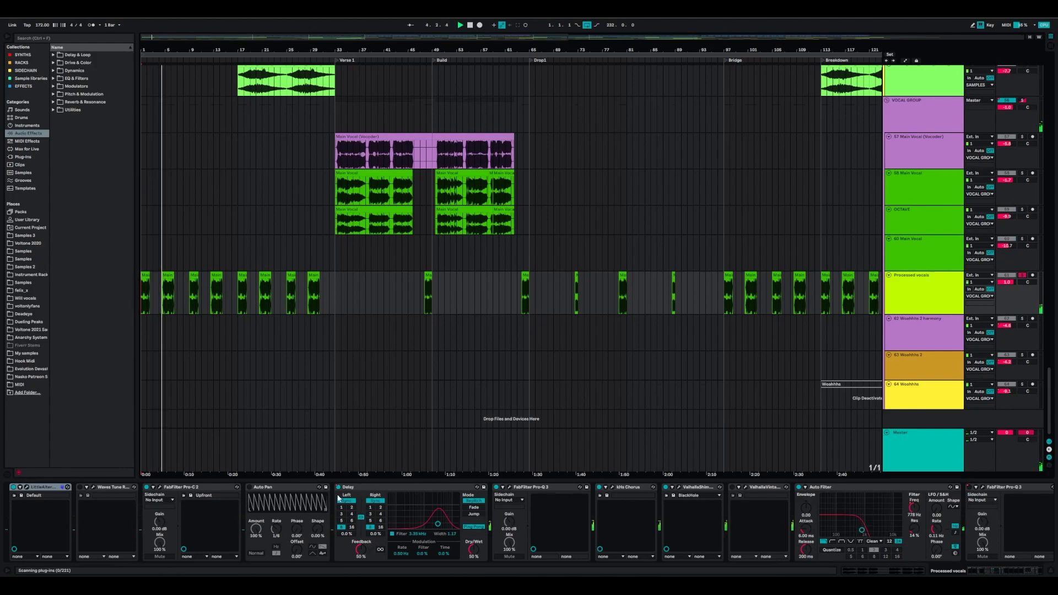
# Examine the LittleAlterBoy plug-in and the Delay device on the Processed vocals track
pyautogui.click(35, 488)
pyautogui.click(26, 487)
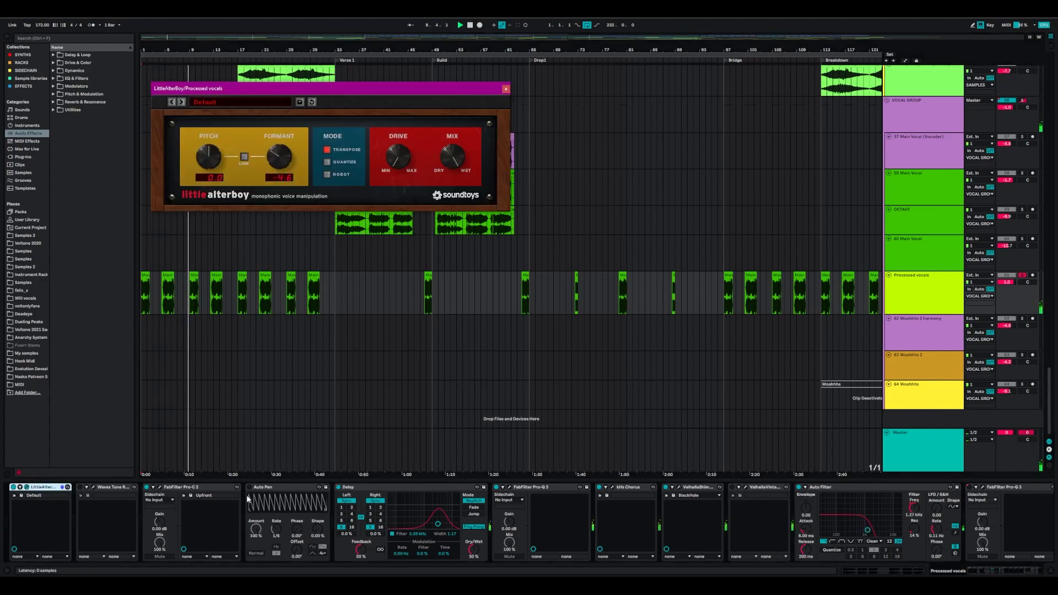
pyautogui.click(364, 489)
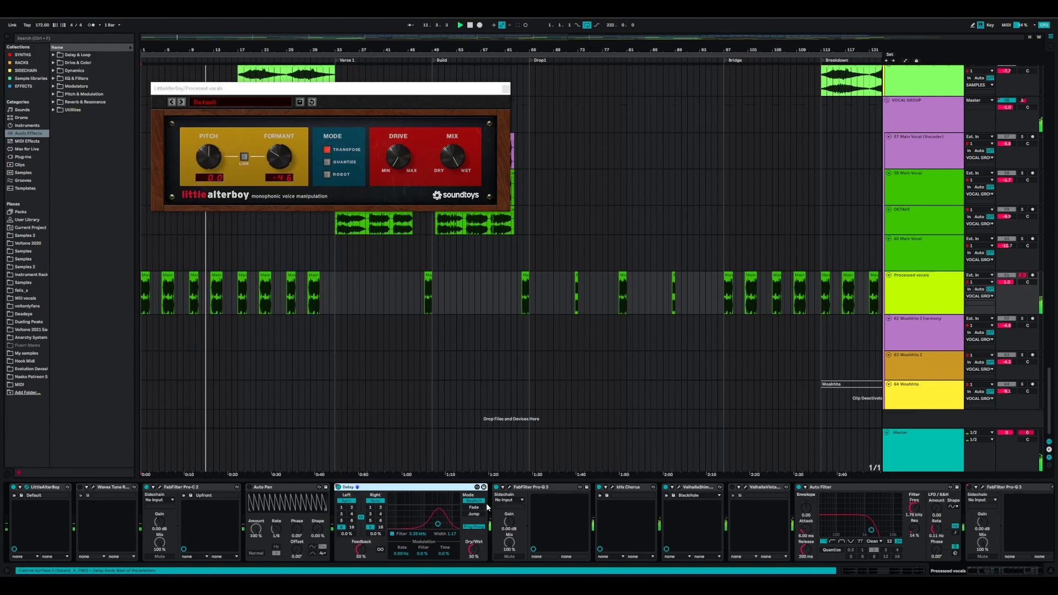
# Inspect the Processed vocals' FabFilter Pro-Q 3, kHs Chorus and Auto Filter, and close the open plug-in windows
pyautogui.click(508, 489)
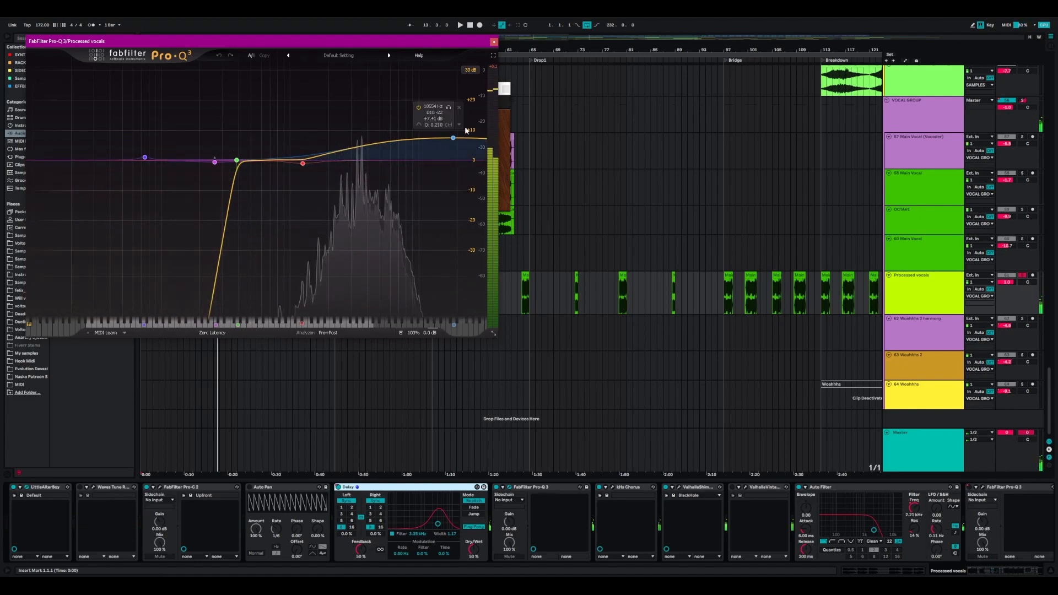
pyautogui.click(494, 42)
pyautogui.click(611, 489)
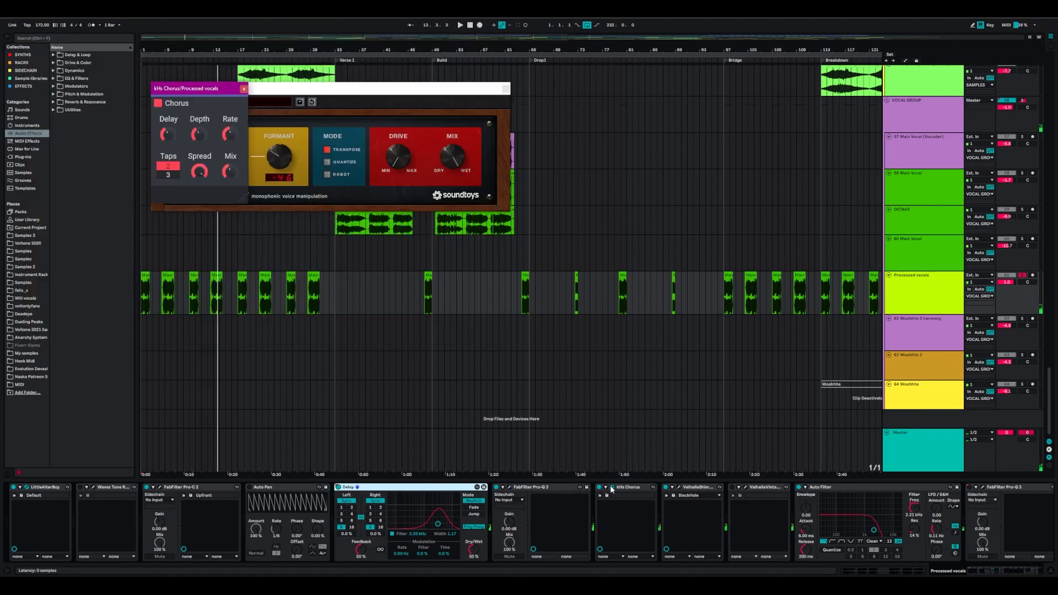
pyautogui.click(243, 89)
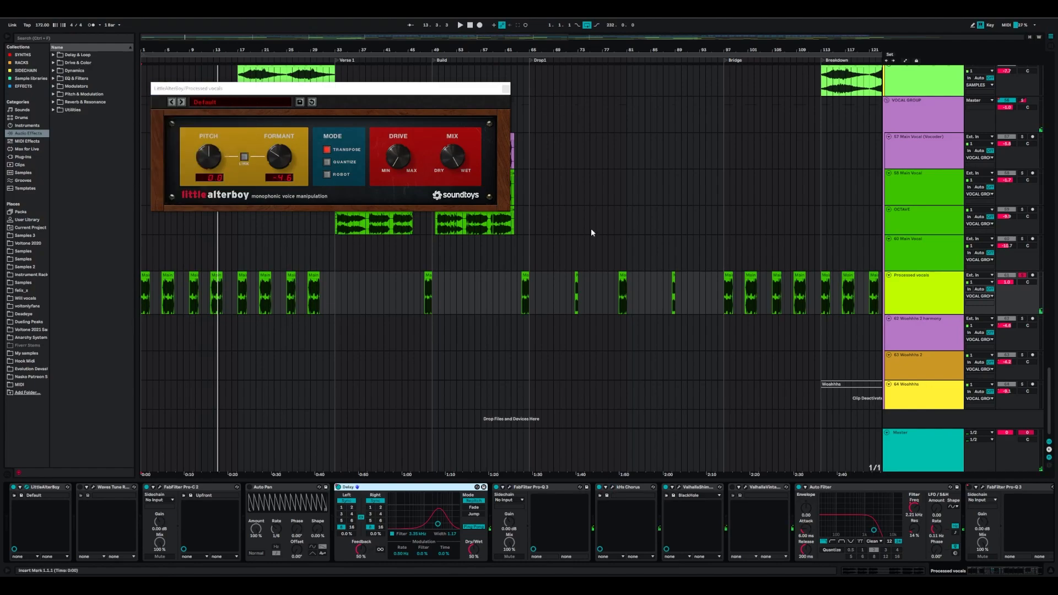
pyautogui.click(808, 488)
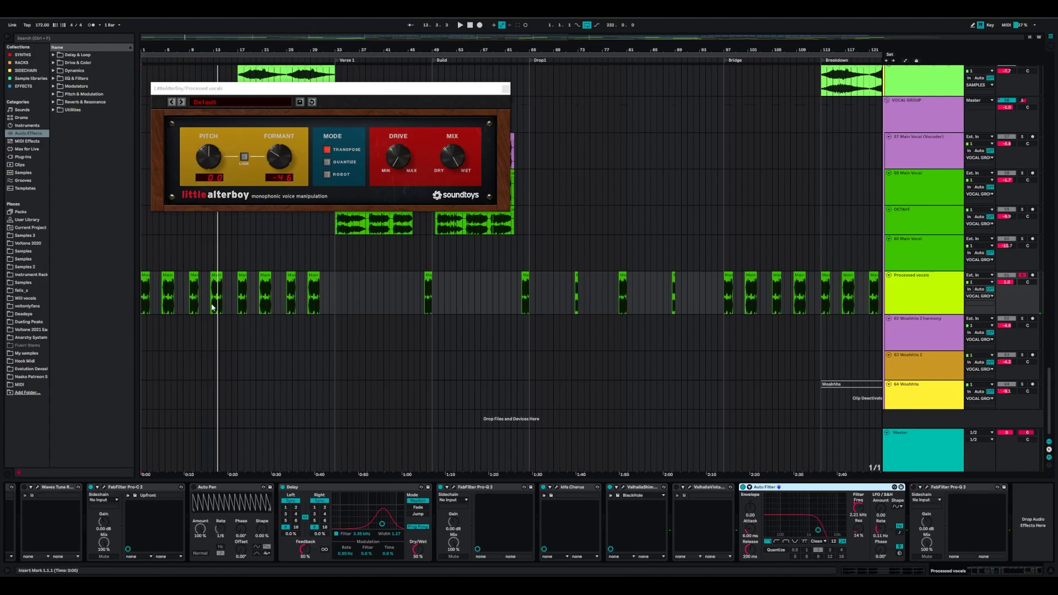
pyautogui.click(507, 90)
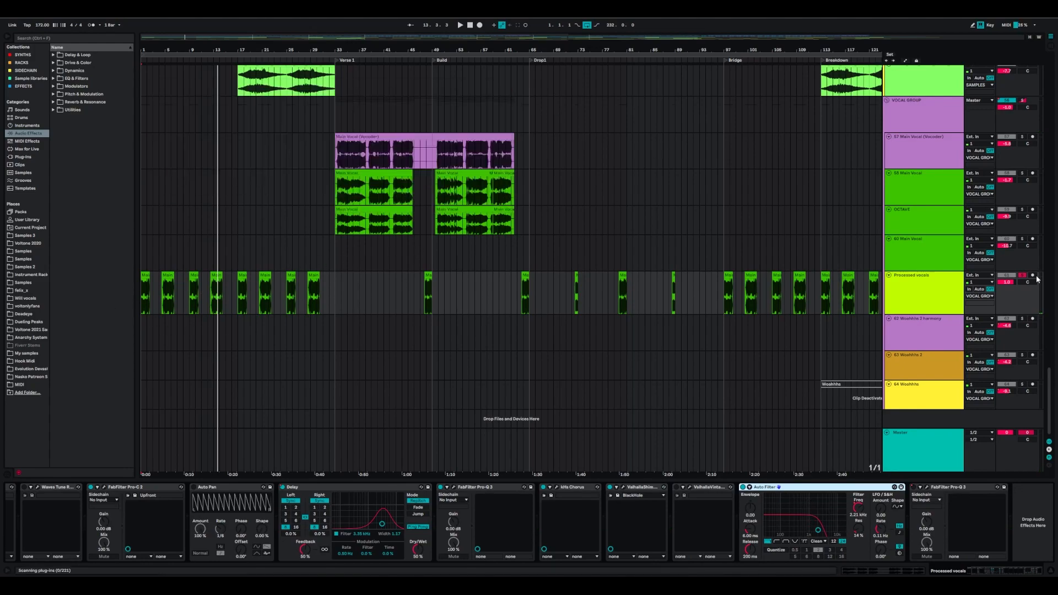
# Unsolo Processed vocals and audition them in the full mix at the song start and at the end of the intro
pyautogui.press('space')
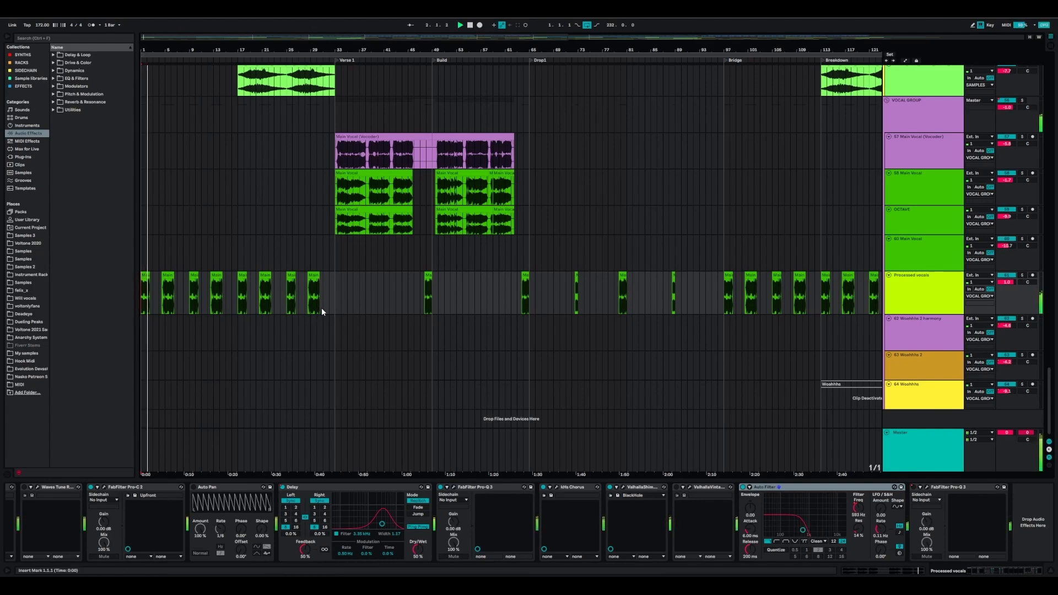
pyautogui.click(308, 302)
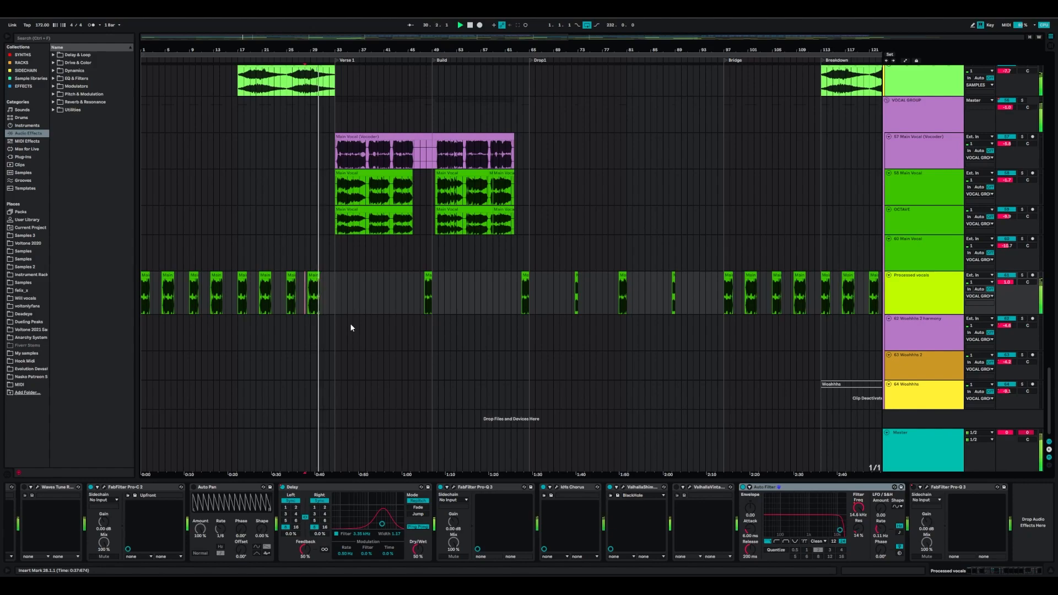
pyautogui.click(353, 279)
pyautogui.scroll(10, 352, 280)
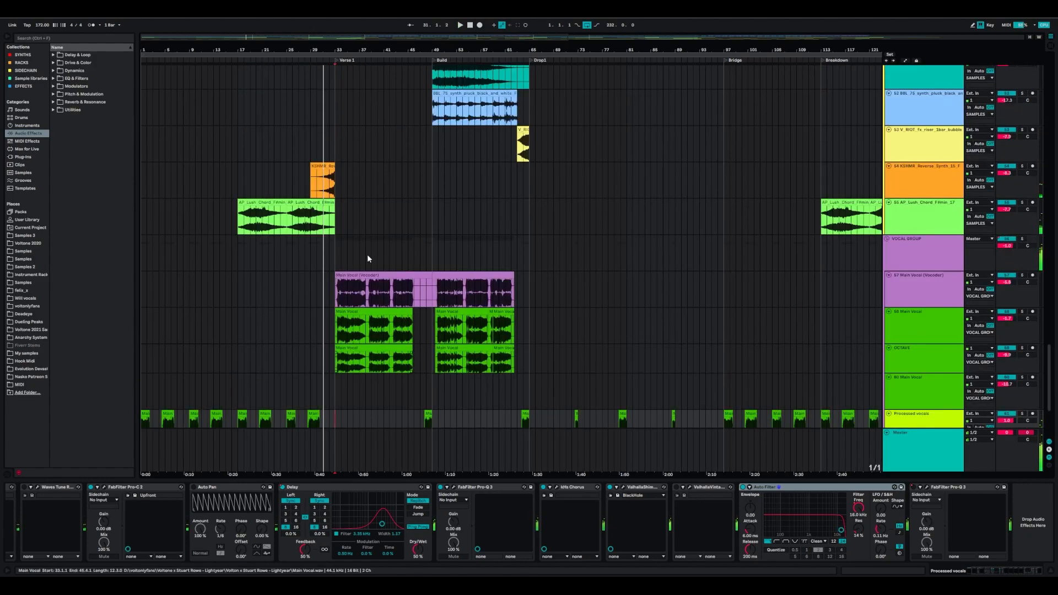
pyautogui.click(338, 245)
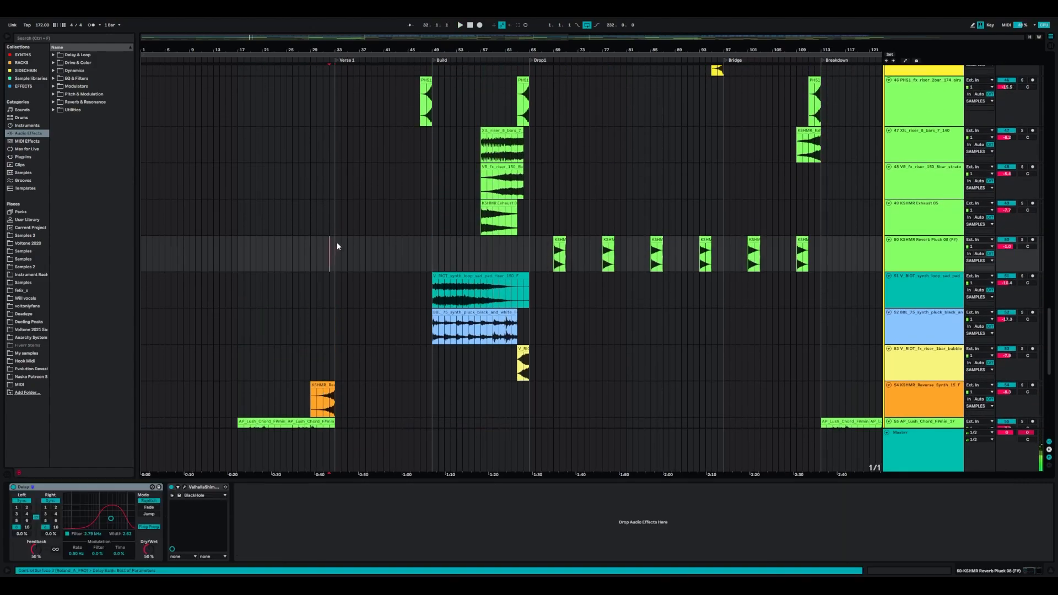
# Play Verse 1 from its start while looking over the main vocal tracks
pyautogui.scroll(-3, 380, 341)
pyautogui.scroll(-4, 380, 343)
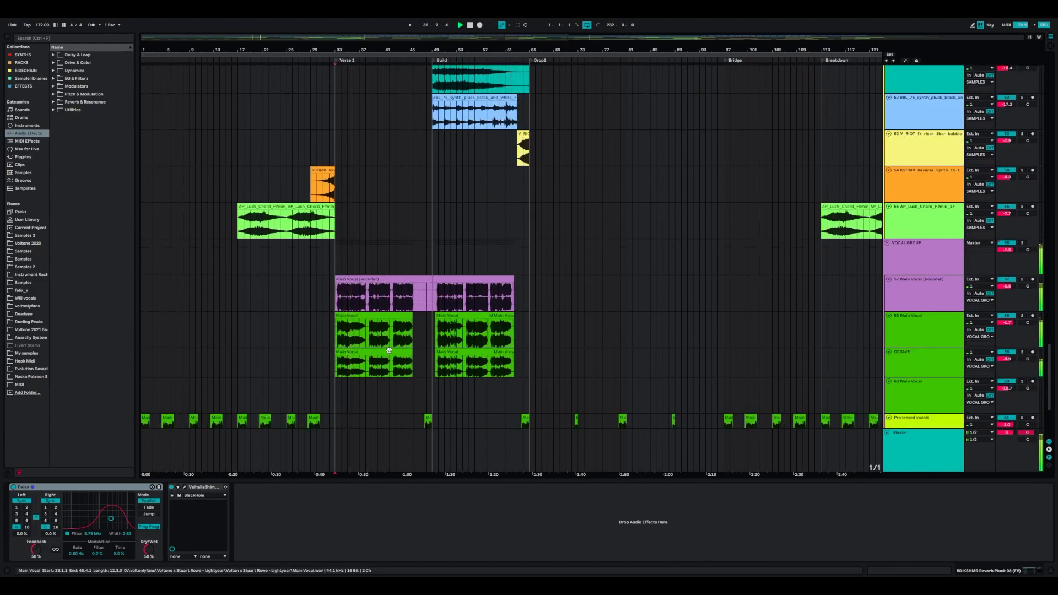
pyautogui.scroll(-2, 396, 352)
pyautogui.scroll(-1, 397, 352)
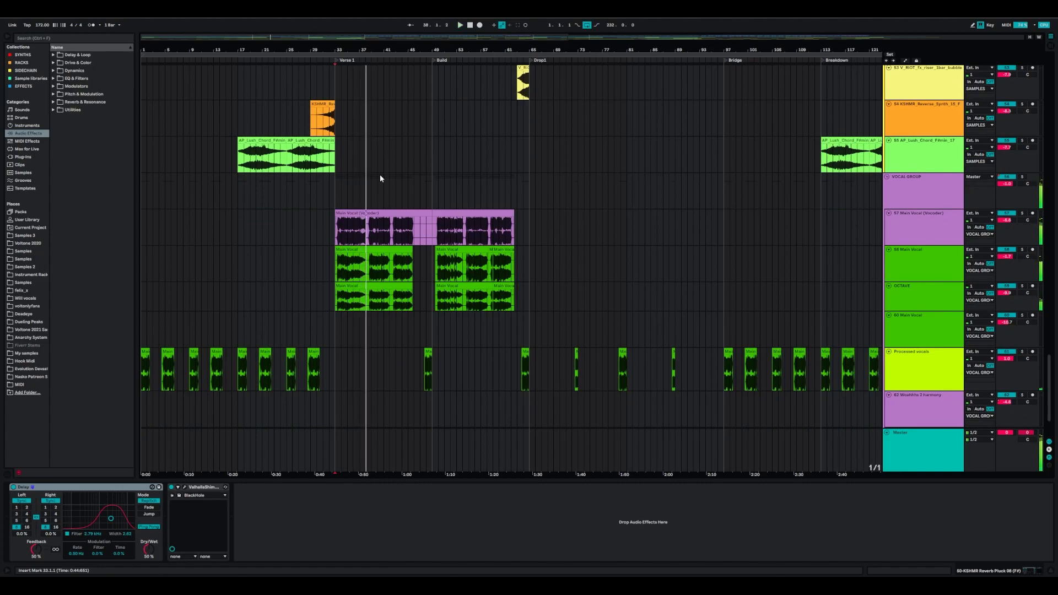
# Select the Main Vocal (Vocoder) track to view its effect rack, and solo it
pyautogui.scroll(3, 433, 279)
pyautogui.click(945, 312)
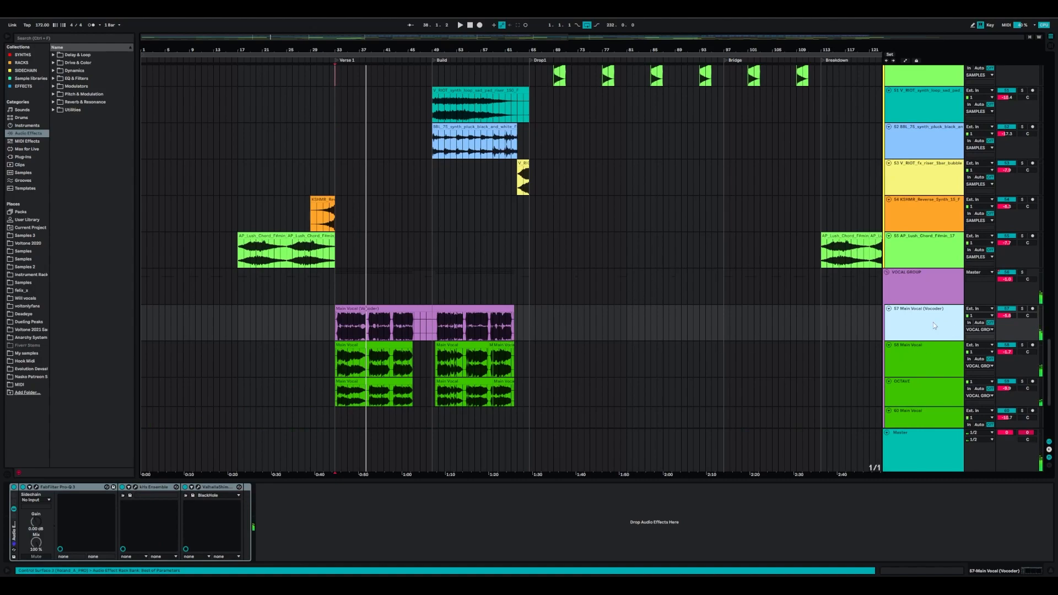
pyautogui.scroll(-2, 915, 353)
pyautogui.scroll(-1, 732, 295)
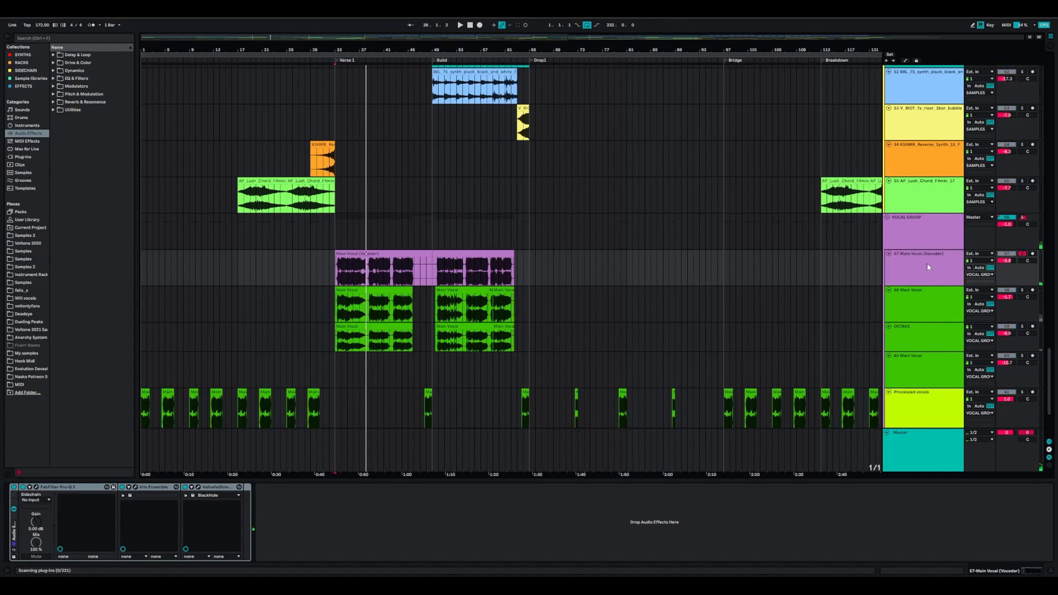
# Unsolo the vocoder track, solo the 58 Main Vocal track and play it from the start of Verse 1
pyautogui.click(927, 289)
pyautogui.click(1023, 255)
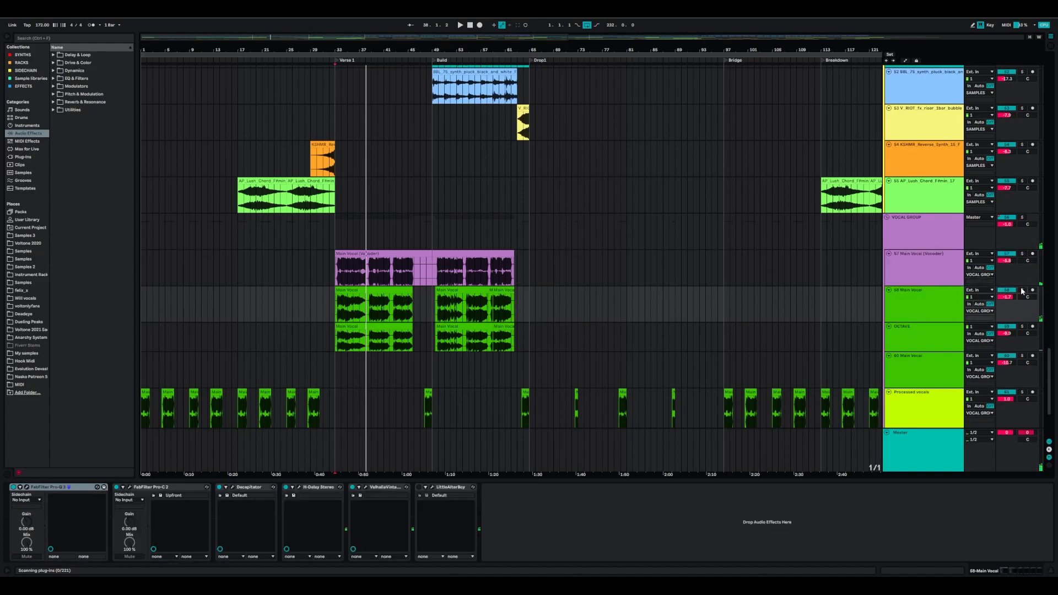
pyautogui.click(890, 299)
pyautogui.press('space')
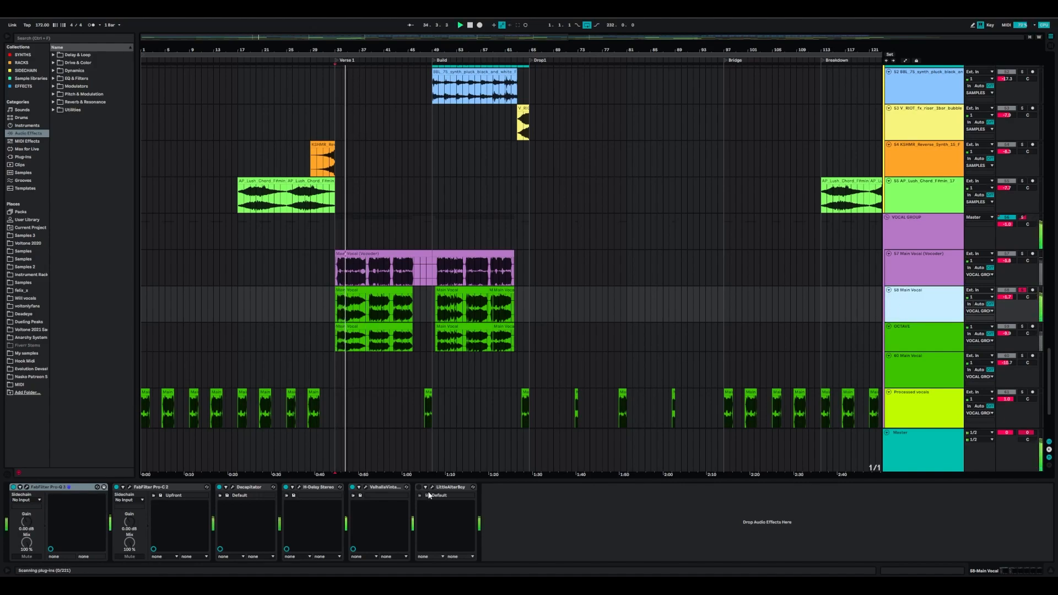
# Group all Main Vocal effects, FabFilter Pro-Q 3 through LittleAlterBoy, into one rack and compare the vocal with the rack off and on
pyautogui.click(447, 487)
pyautogui.keyDown('shift'); pyautogui.click(74, 487); pyautogui.keyUp('shift')
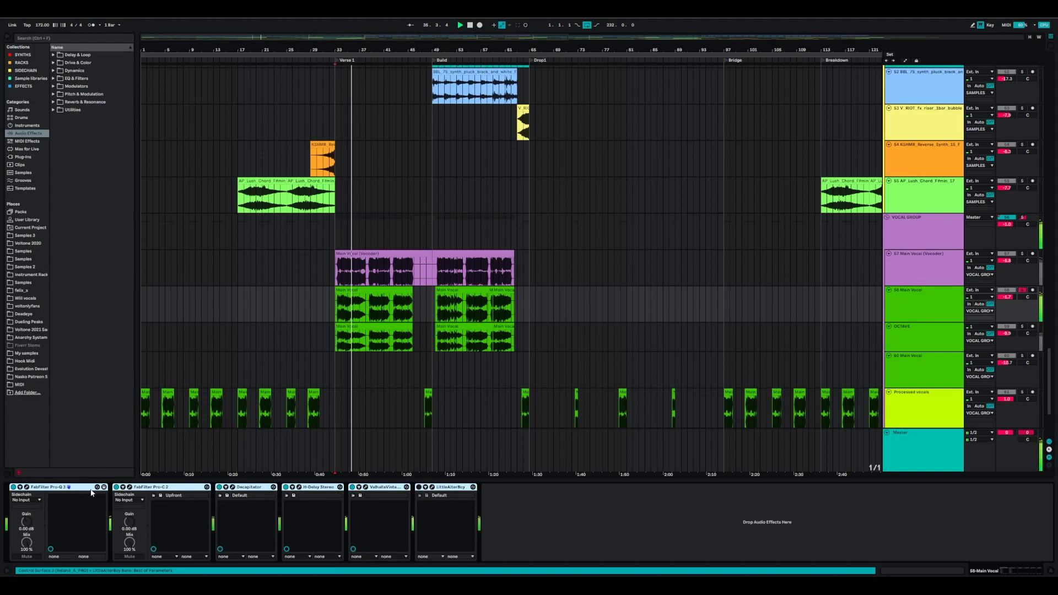
pyautogui.hotkey('ctrl', 'g')
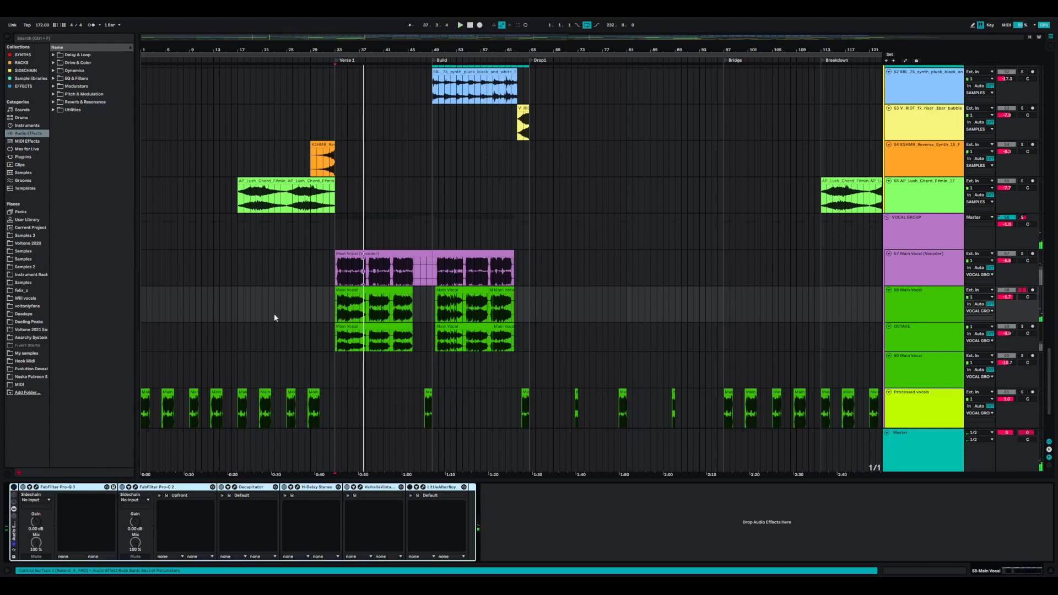
pyautogui.press('space')
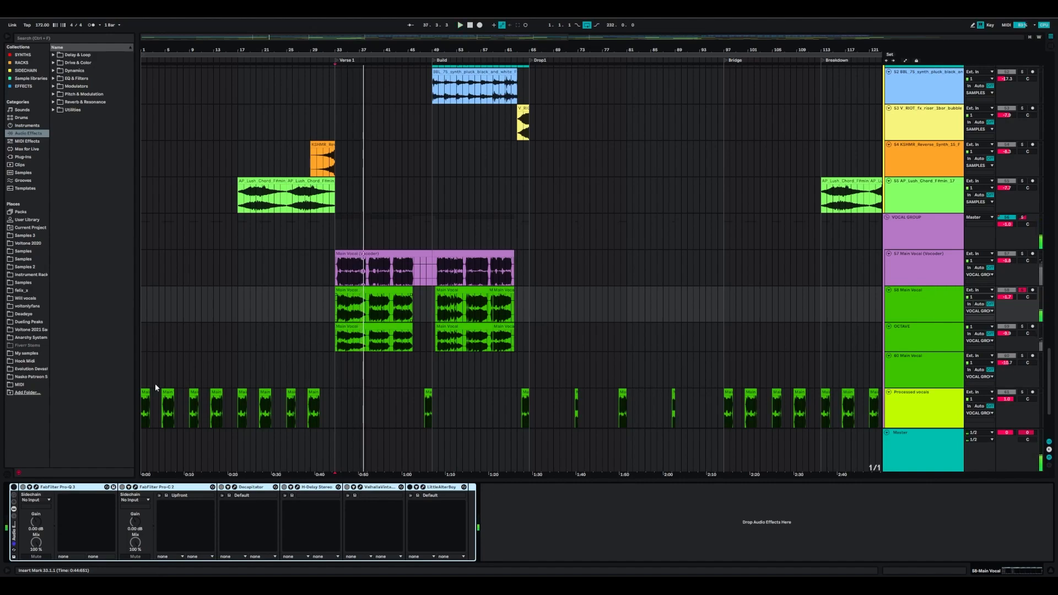
pyautogui.click(13, 487)
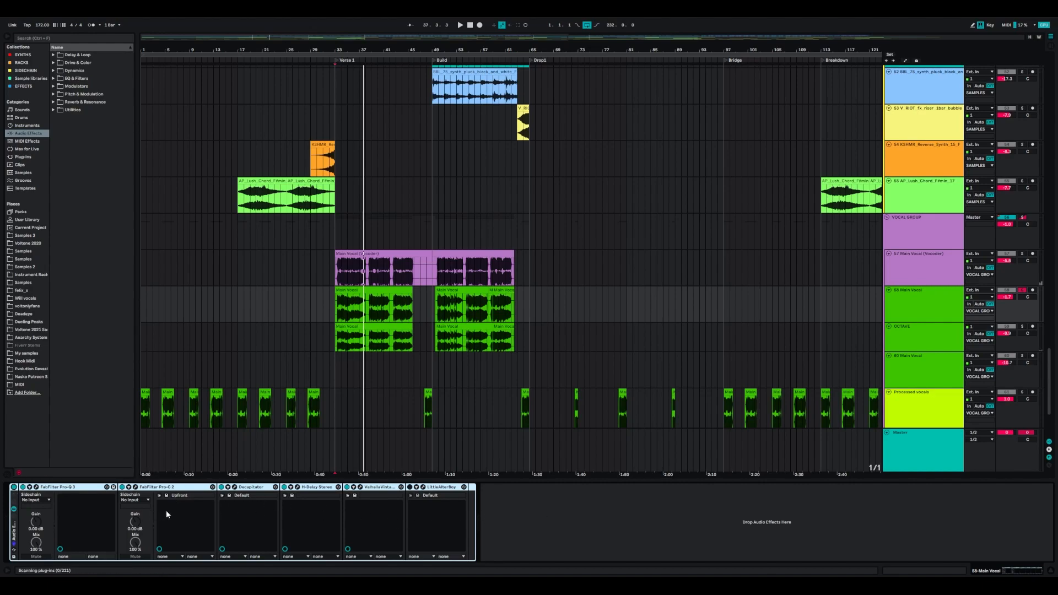
# Examine the EQ curve in the Main Vocal's FabFilter Pro-Q 3, close it and open the FabFilter Pro-C 2 compressor
pyautogui.click(36, 487)
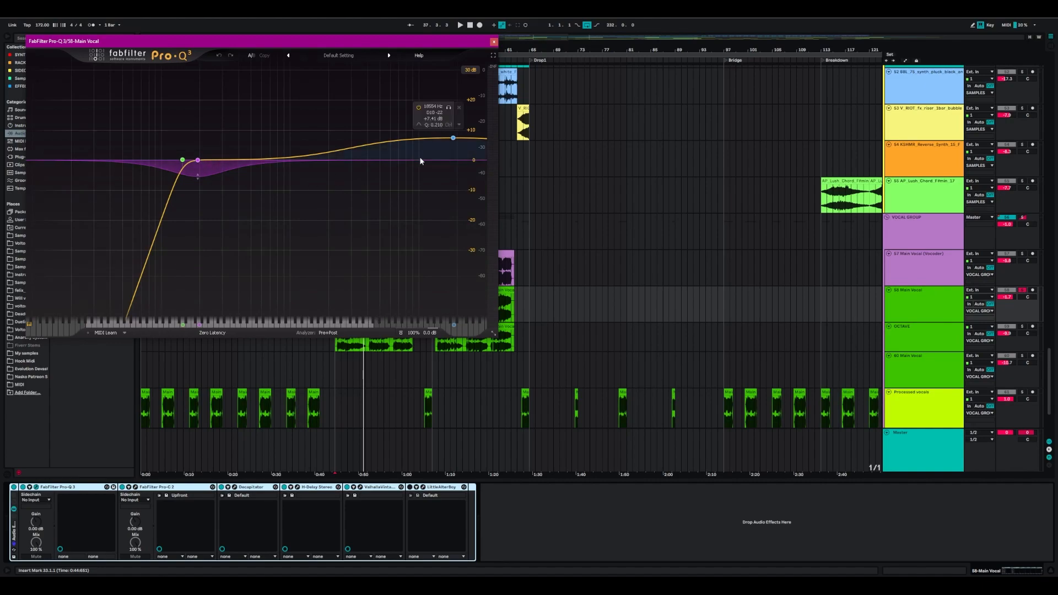
pyautogui.click(494, 42)
pyautogui.click(135, 488)
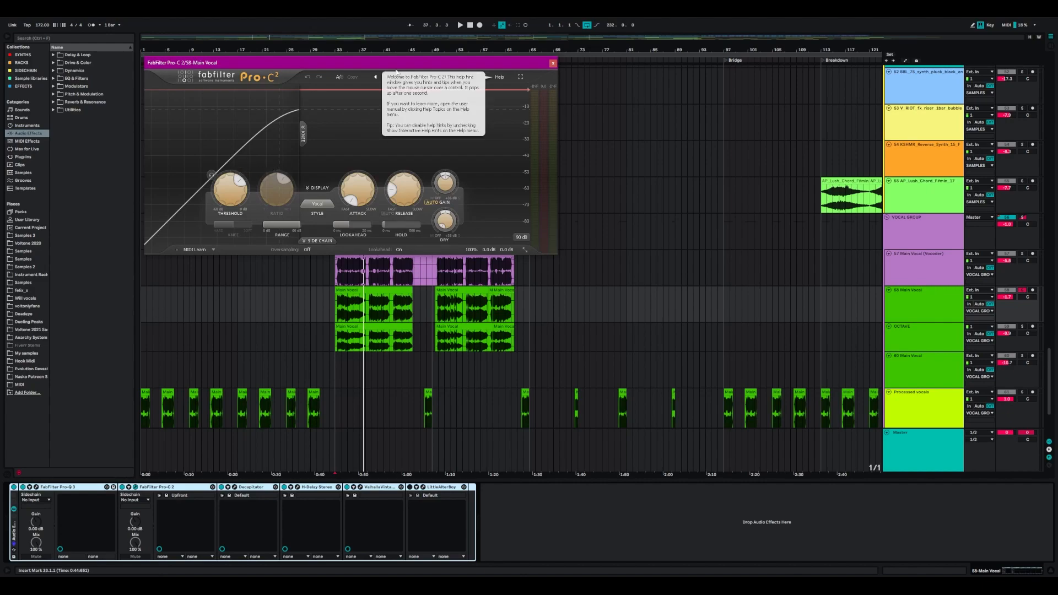
# Examine the Main Vocal's FabFilter Pro-C 2 compressor settings, close it and open the Decapitator
pyautogui.moveTo(374, 61); pyautogui.dragTo(338, 94)
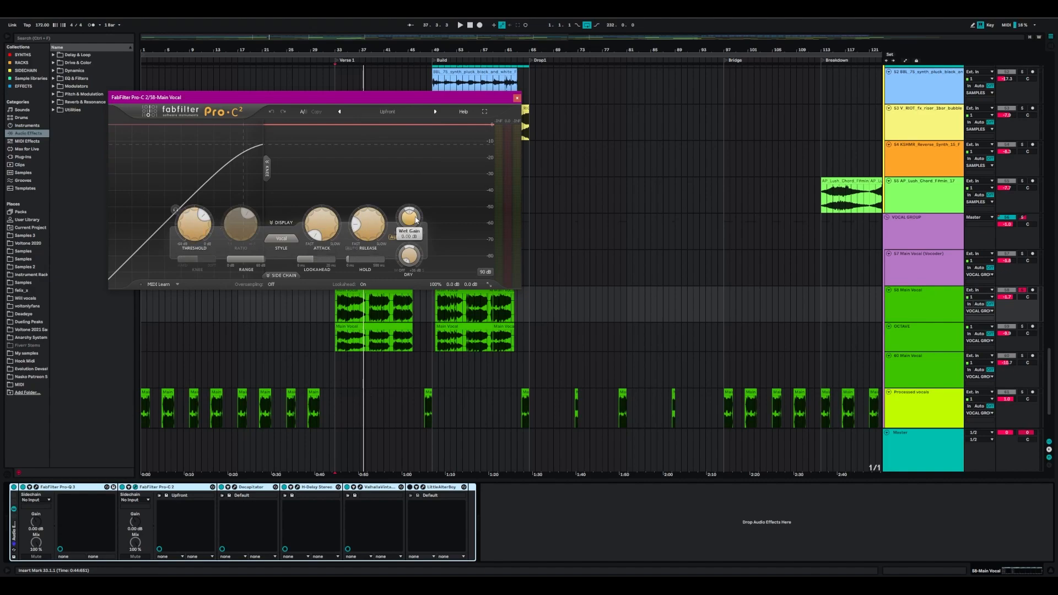
pyautogui.click(517, 99)
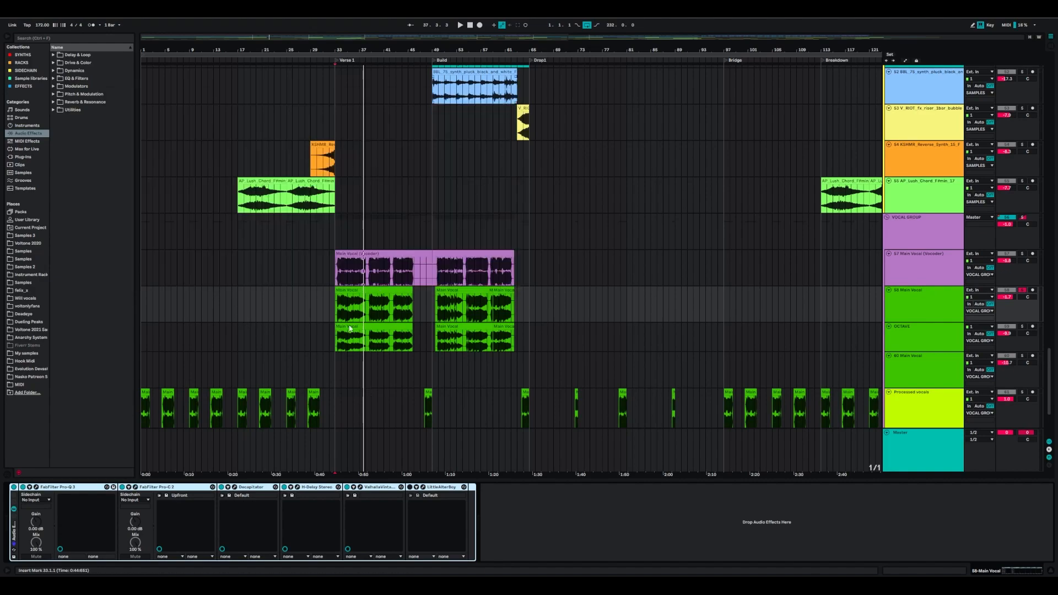
pyautogui.click(235, 487)
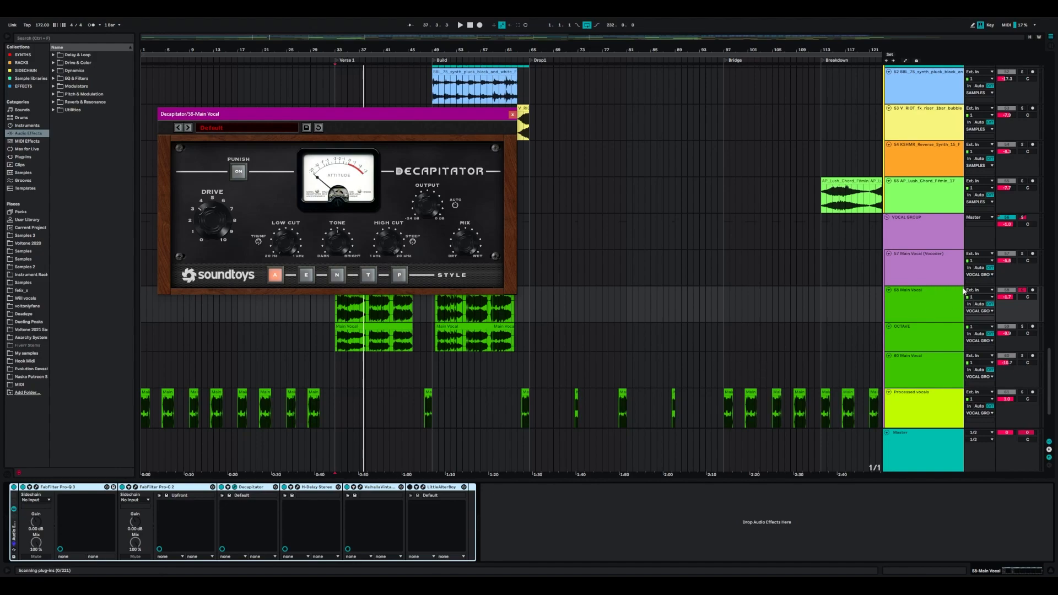
# Bypass the H-Delay and Valhalla reverb on the Main Vocal and audition the vocal with the Decapitator on
pyautogui.click(221, 491)
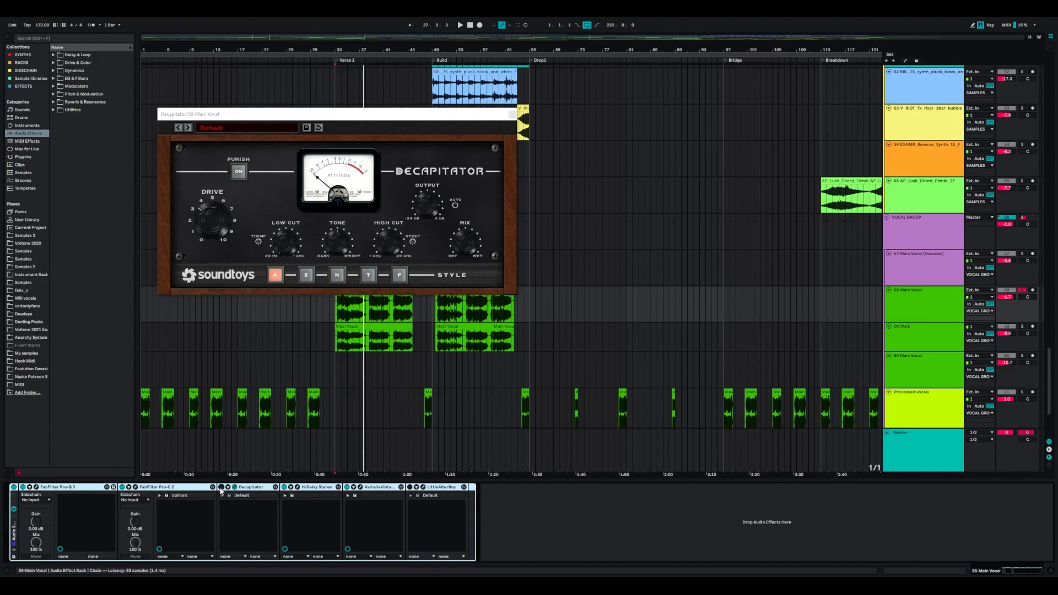
pyautogui.click(284, 488)
pyautogui.click(349, 488)
pyautogui.click(222, 488)
pyautogui.press('space')
pyautogui.press('space')
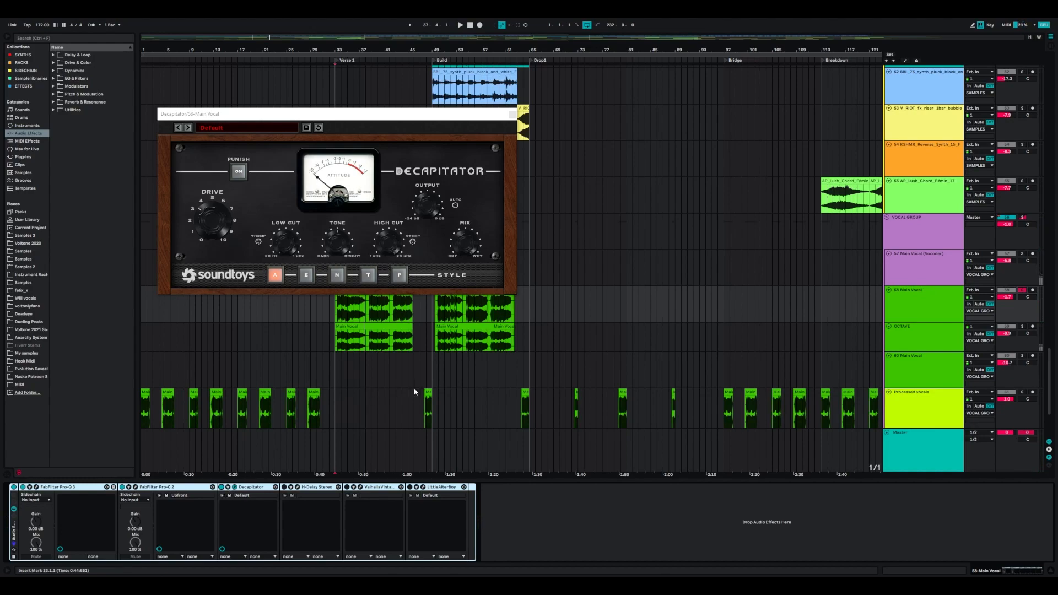
# Open the Main Vocal's H-Delay Stereo, turn the delay back on, audition the vocal with it and close its window
pyautogui.click(298, 488)
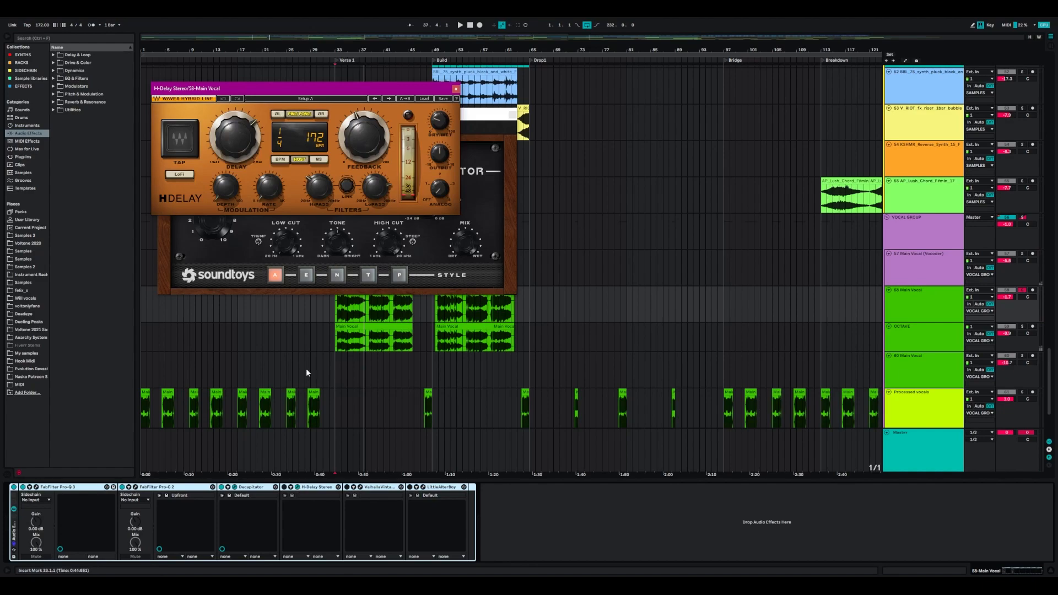
pyautogui.moveTo(289, 88); pyautogui.dragTo(416, 192)
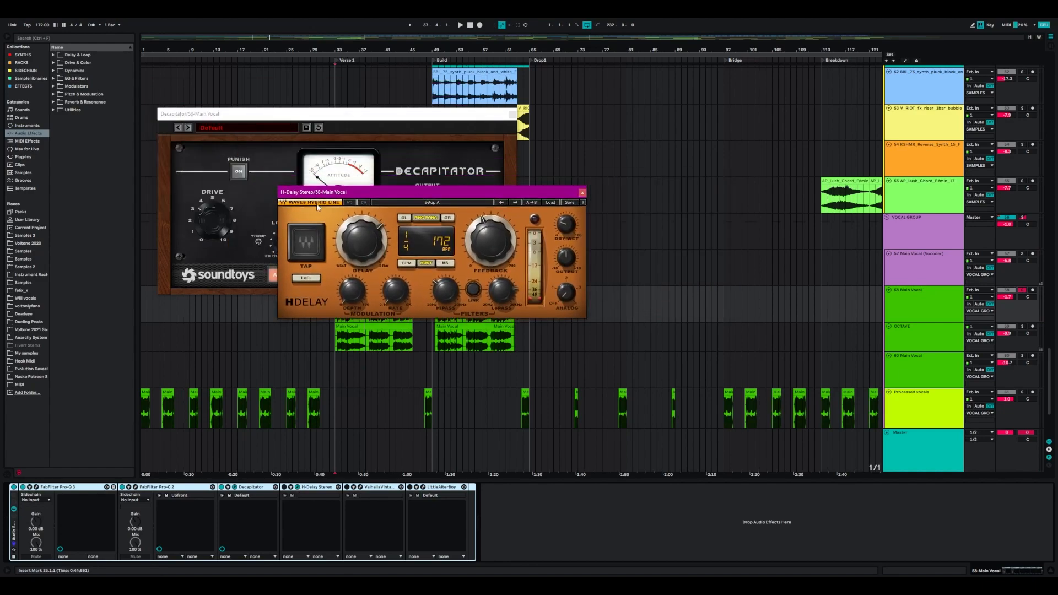
pyautogui.click(284, 487)
pyautogui.press('space')
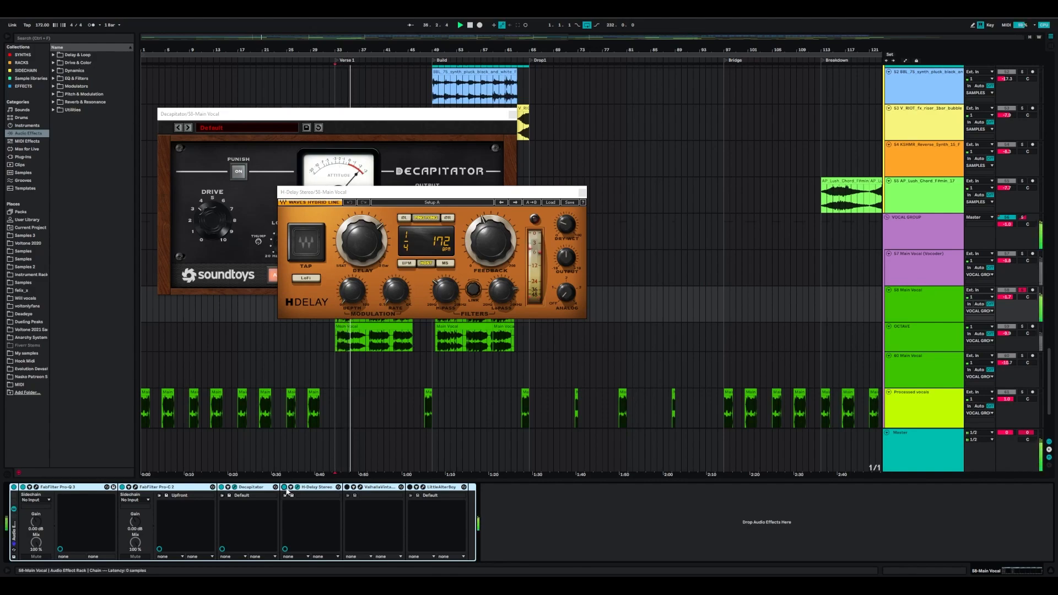
pyautogui.moveTo(499, 189); pyautogui.dragTo(411, 216)
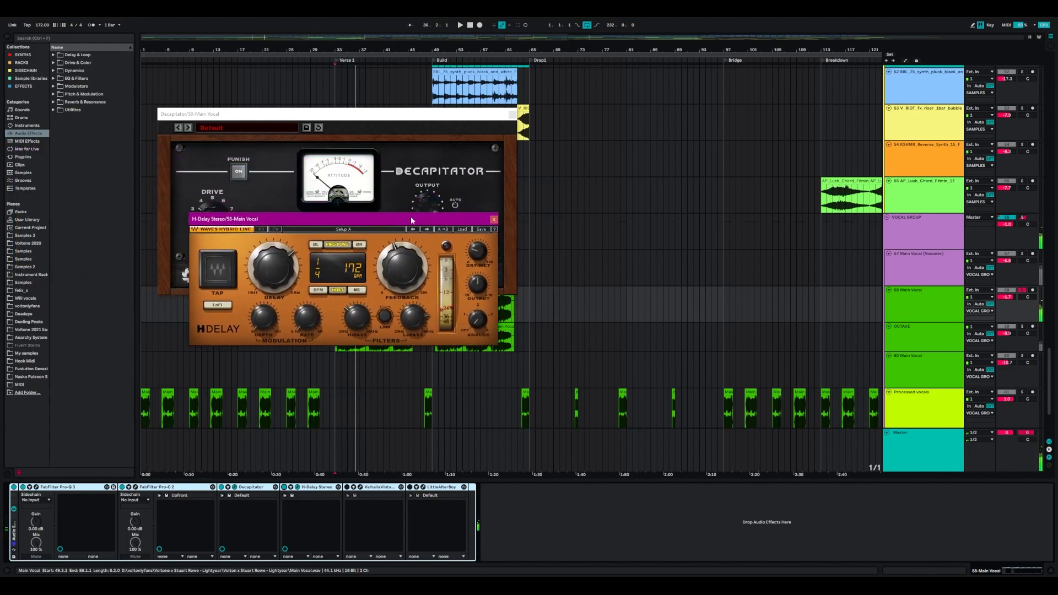
pyautogui.click(494, 220)
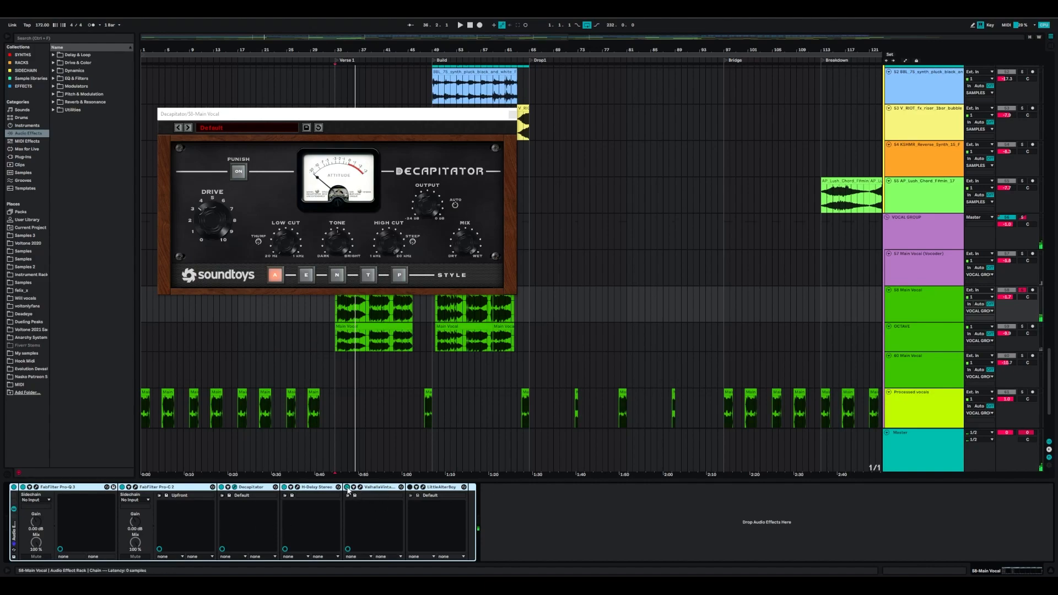
# Open the Main Vocal's ValhallaVintageVerb, play the vocal with the reverb on and close the reverb and Decapitator windows
pyautogui.click(365, 488)
pyautogui.click(361, 488)
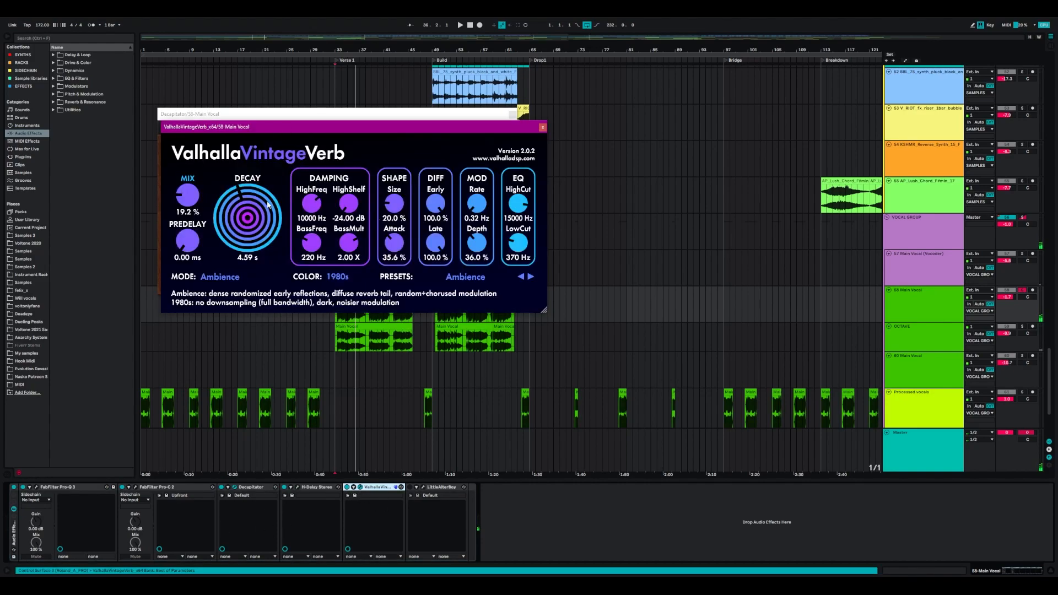
pyautogui.press('space')
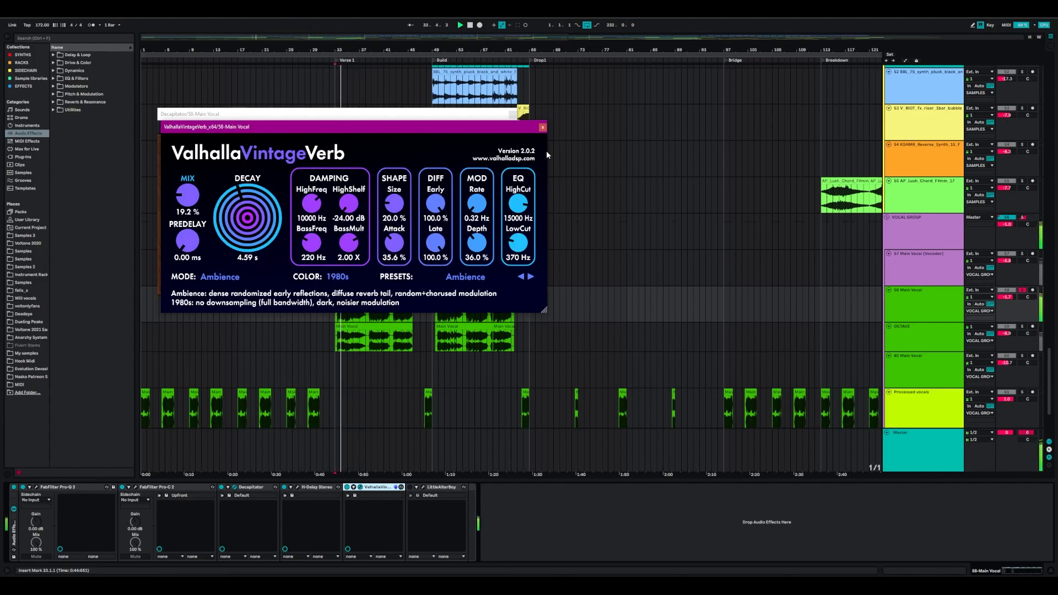
pyautogui.click(543, 127)
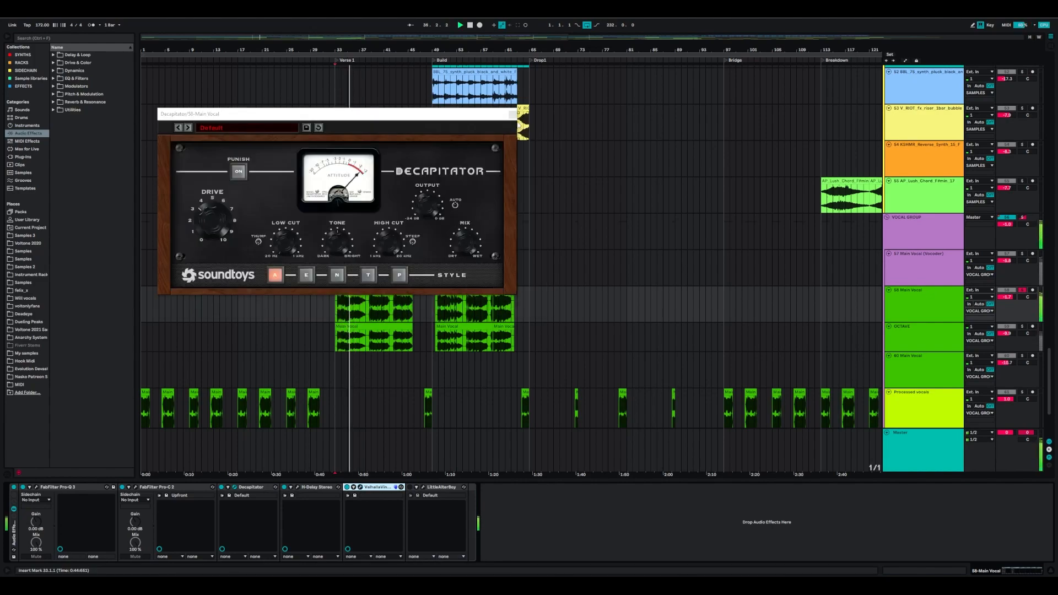
pyautogui.click(514, 116)
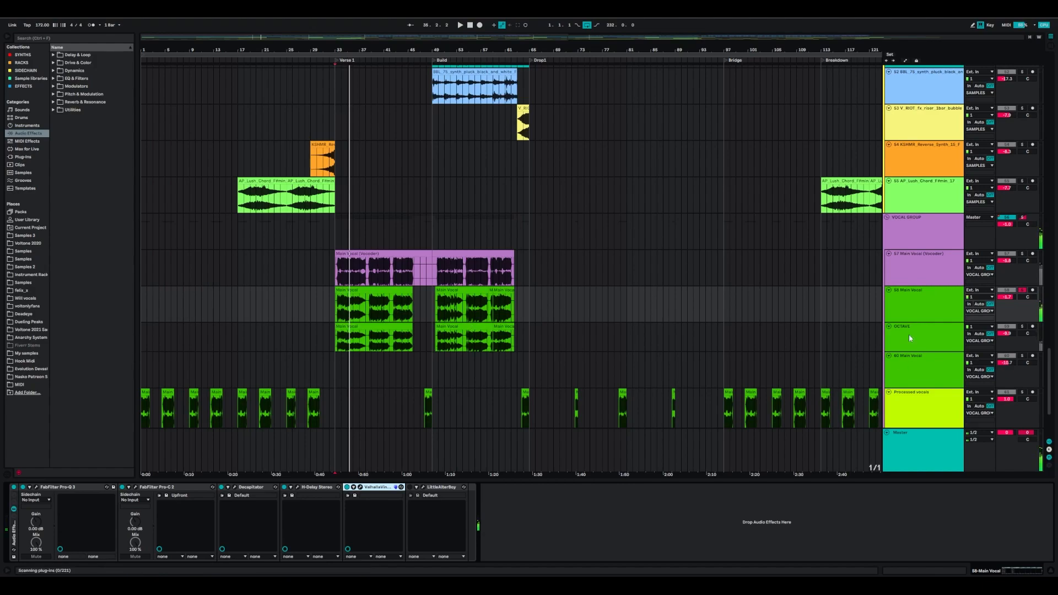
# View the LittleAlterBoy settings on the OCTAVE track, solo the track and play it together with the Main Vocal
pyautogui.click(1017, 334)
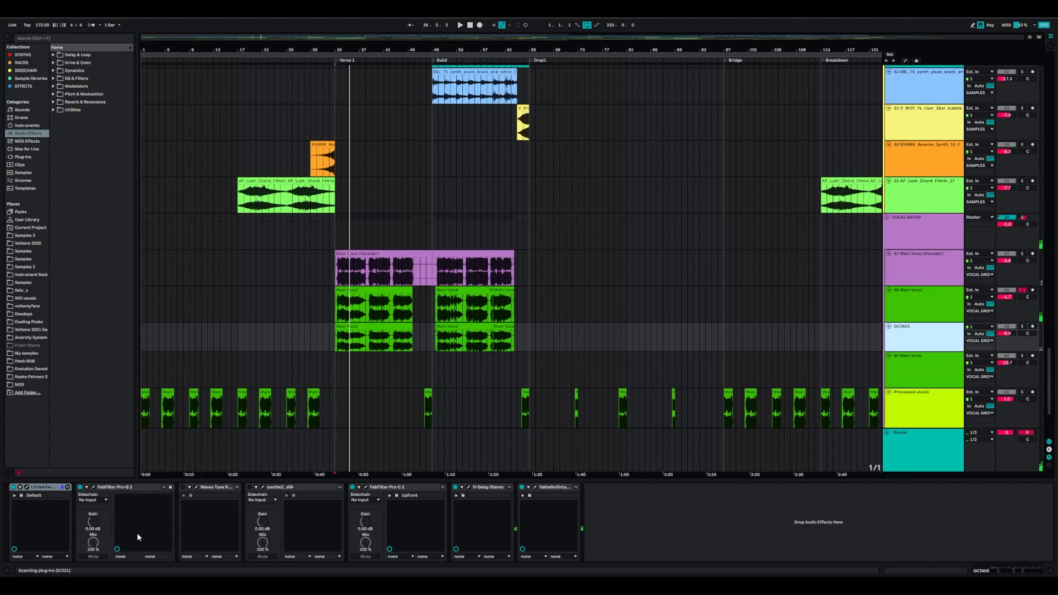
pyautogui.click(27, 488)
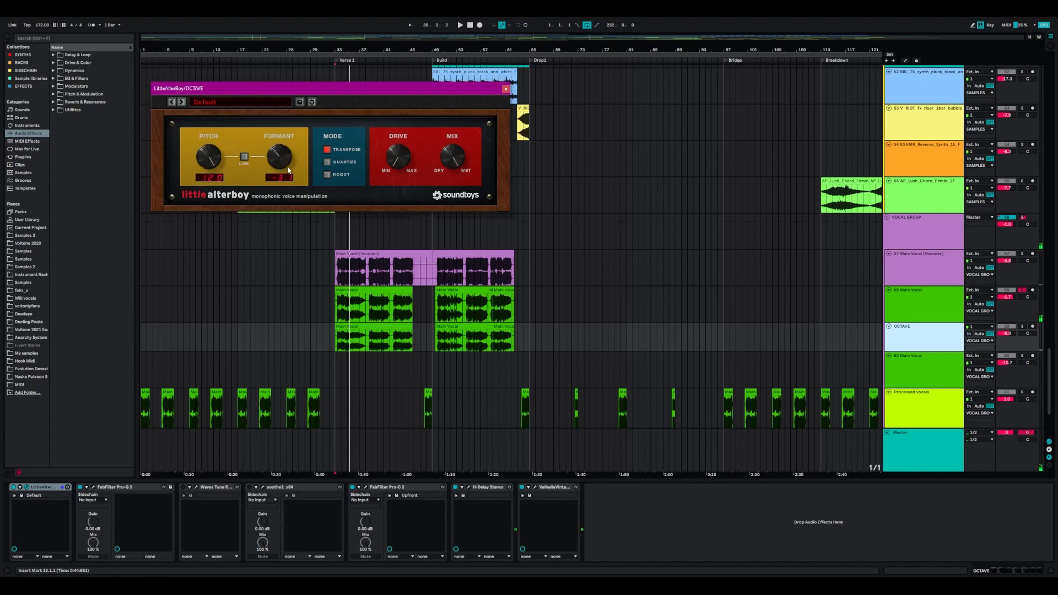
pyautogui.click(1023, 327)
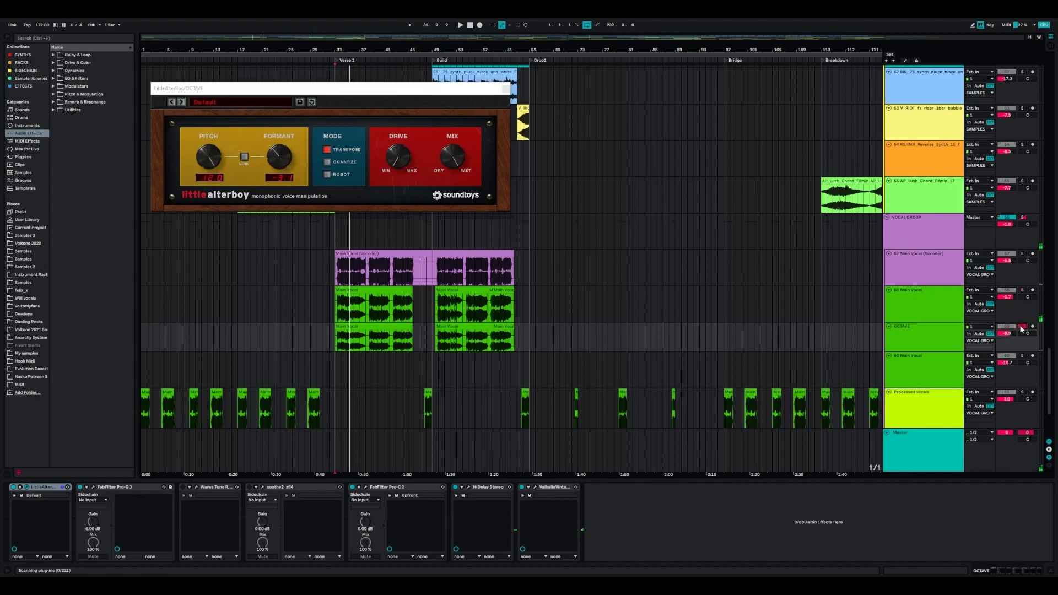
pyautogui.press('space')
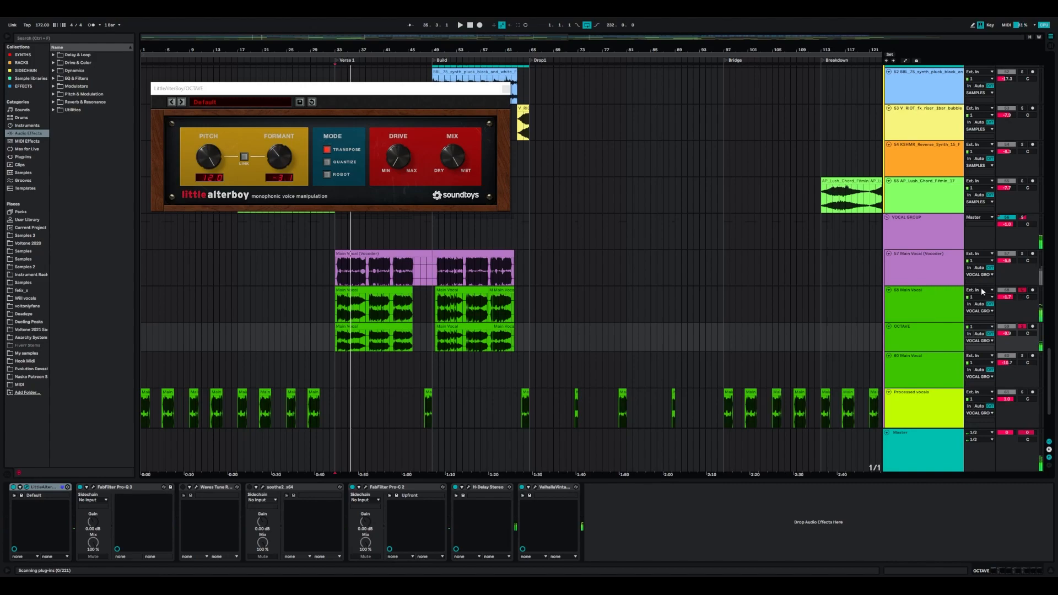
pyautogui.press('space')
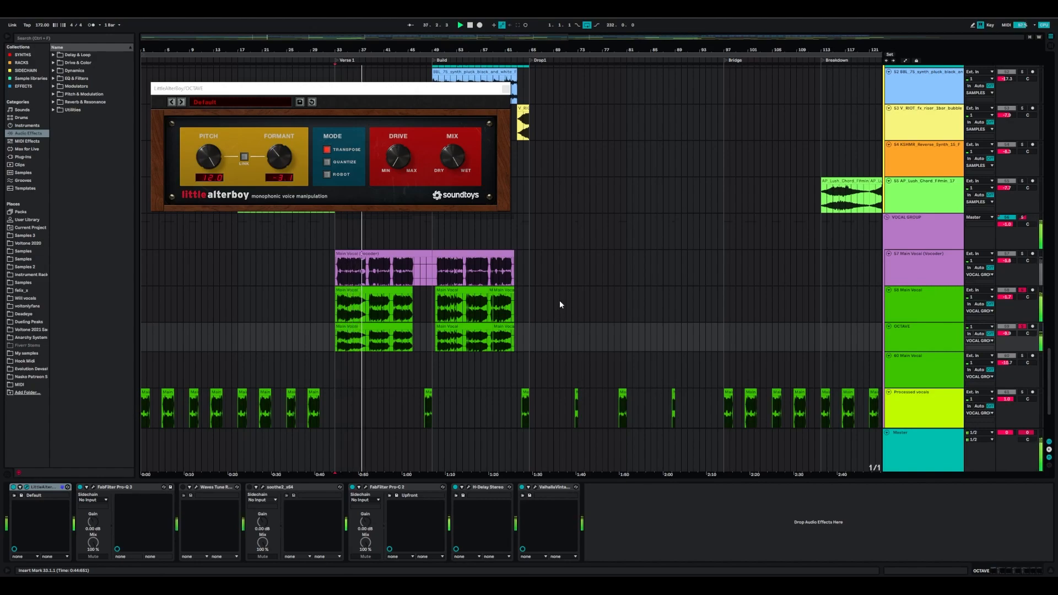
# Solo only the Main Vocal (Vocoder) track, zoom in on the start of Verse 1 and close LittleAlterBoy
pyautogui.click(915, 262)
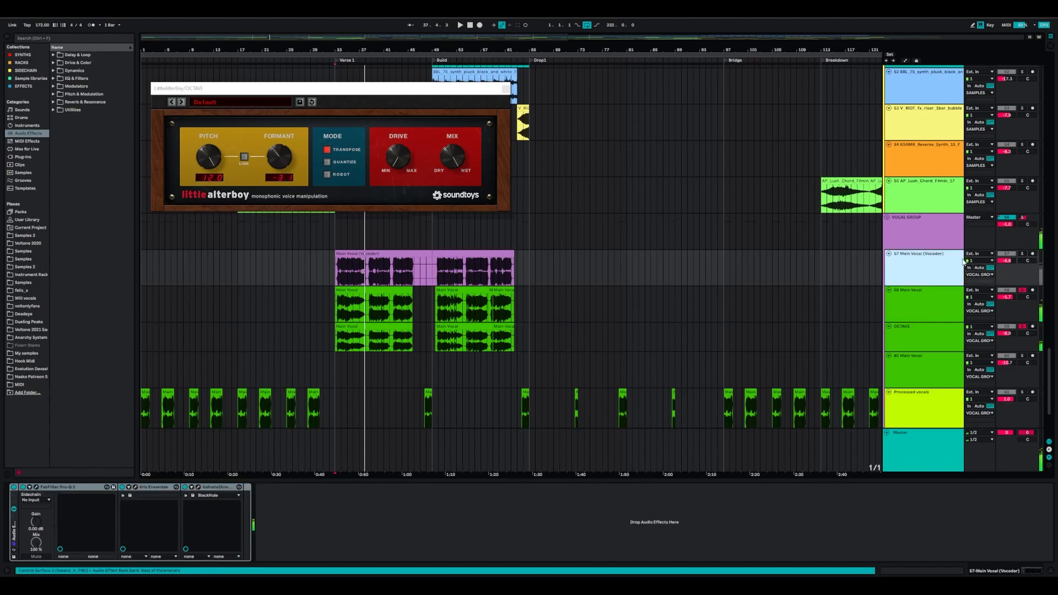
pyautogui.click(1024, 255)
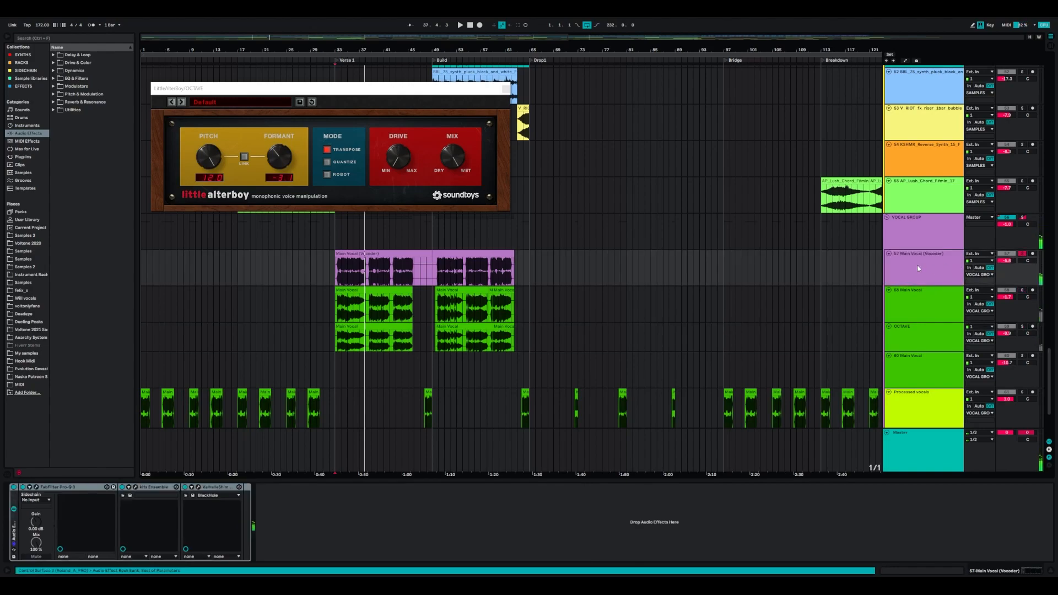
pyautogui.click(336, 279)
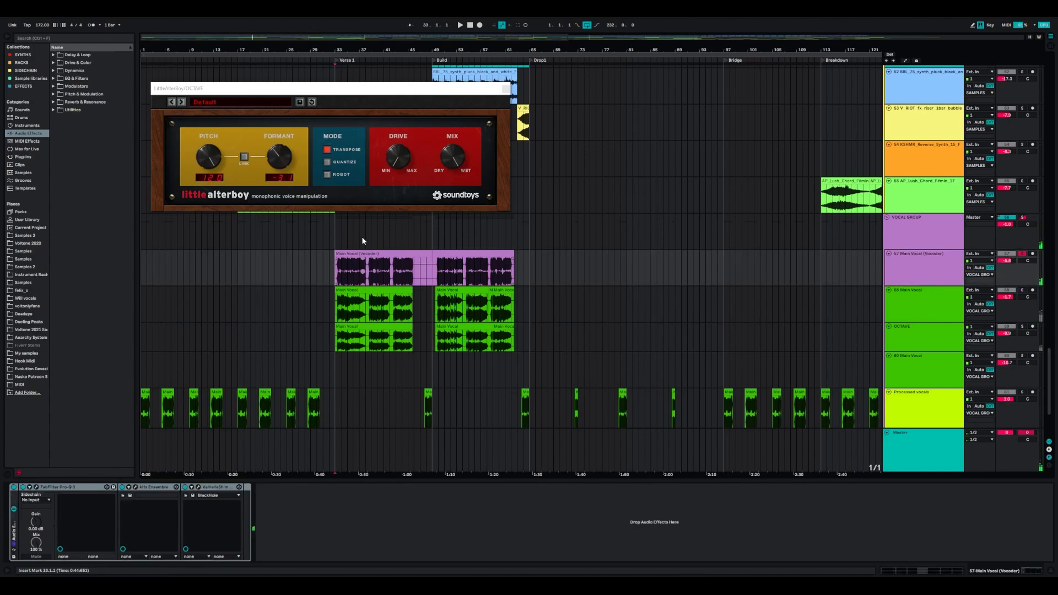
pyautogui.moveTo(335, 51); pyautogui.dragTo(334, 110)
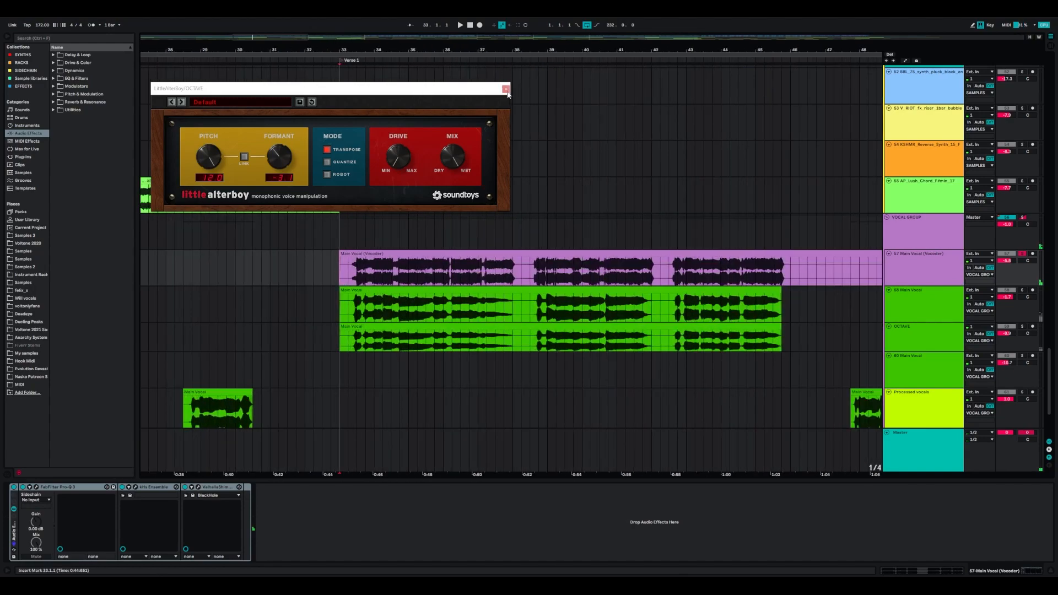
pyautogui.click(506, 89)
pyautogui.moveTo(341, 275); pyautogui.dragTo(810, 276)
pyautogui.click(808, 276)
pyautogui.click(348, 274)
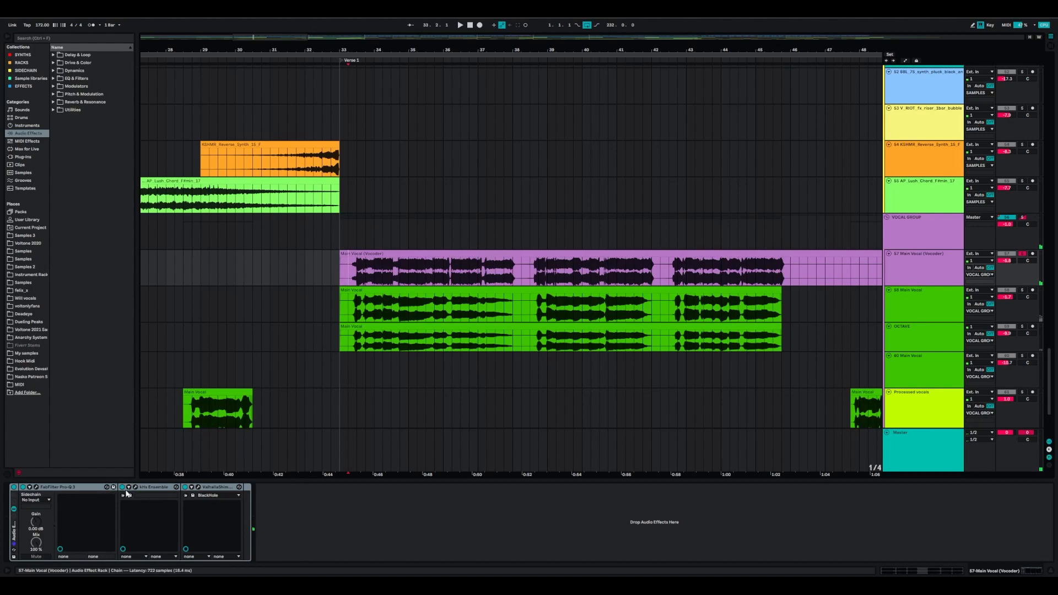
pyautogui.moveTo(359, 277); pyautogui.dragTo(782, 275)
pyautogui.click(781, 276)
pyautogui.click(324, 543)
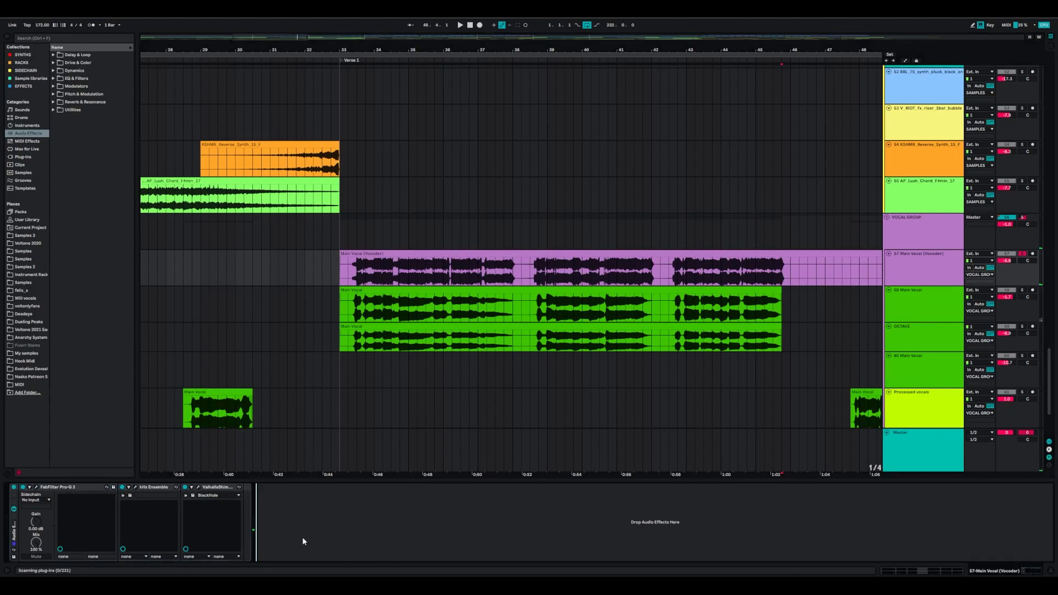
# Examine the vocoder track's FabFilter Pro-Q 3 curve, close it and open the kHs Ensemble
pyautogui.click(36, 488)
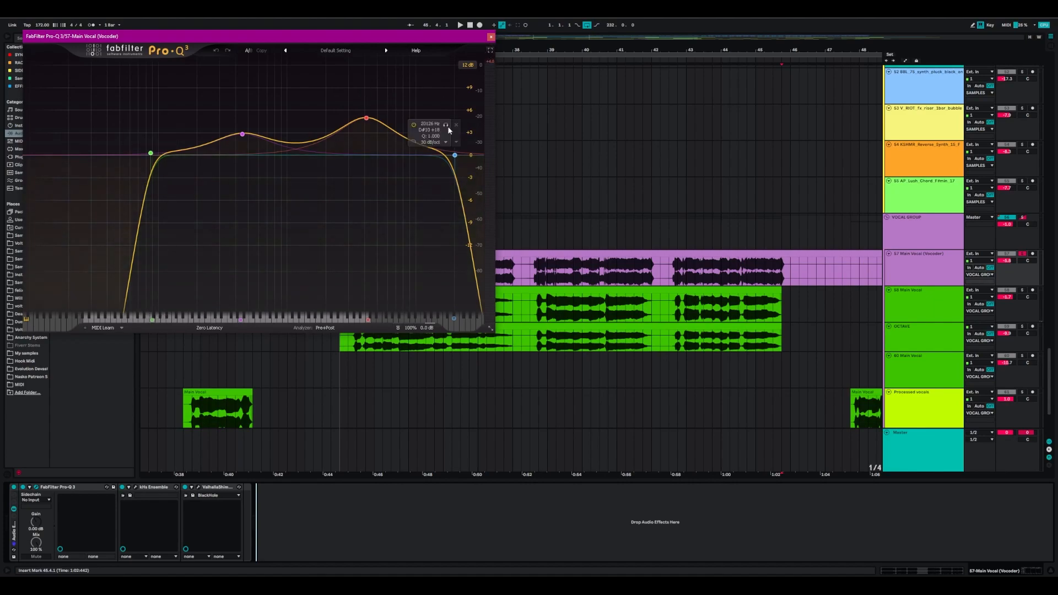
pyautogui.click(491, 37)
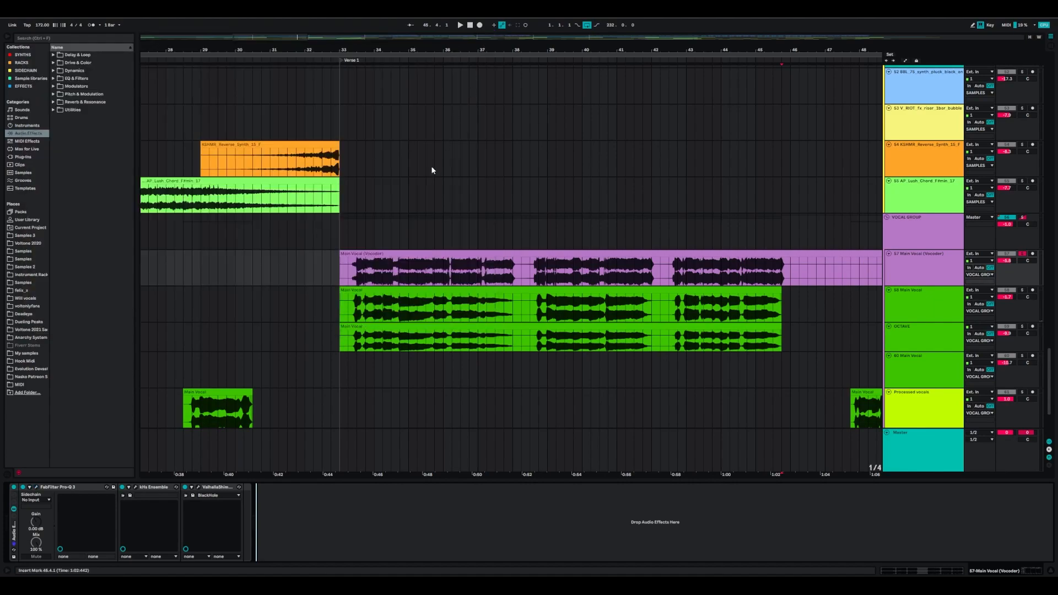
pyautogui.click(135, 489)
pyautogui.moveTo(197, 104); pyautogui.dragTo(224, 161)
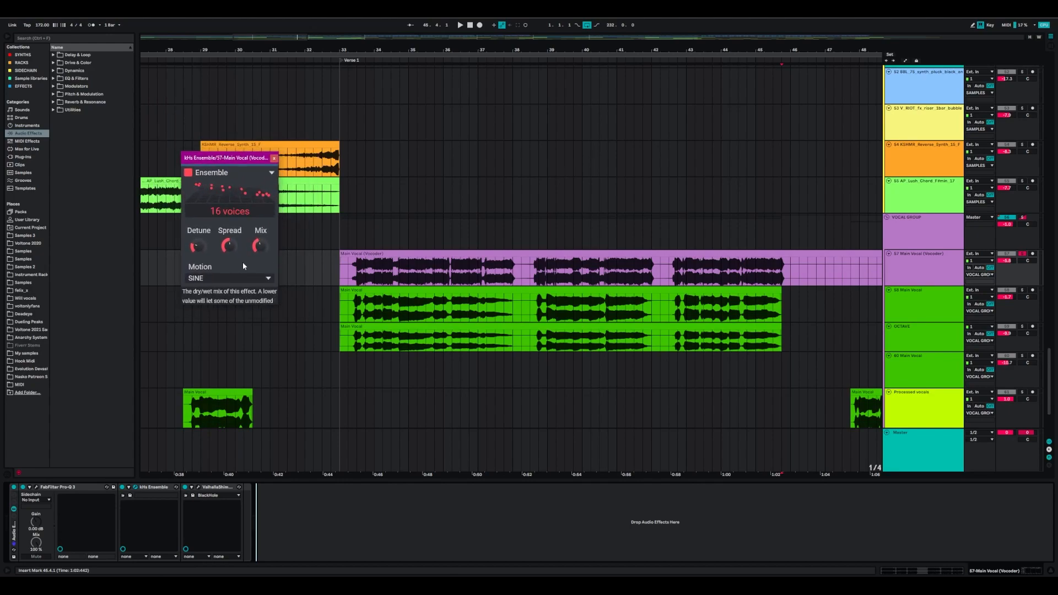
# Bypass the kHs Ensemble, Pro-Q 3 and ValhallaShimmer on the vocoder track and play the dry vocal from Verse 1
pyautogui.click(123, 488)
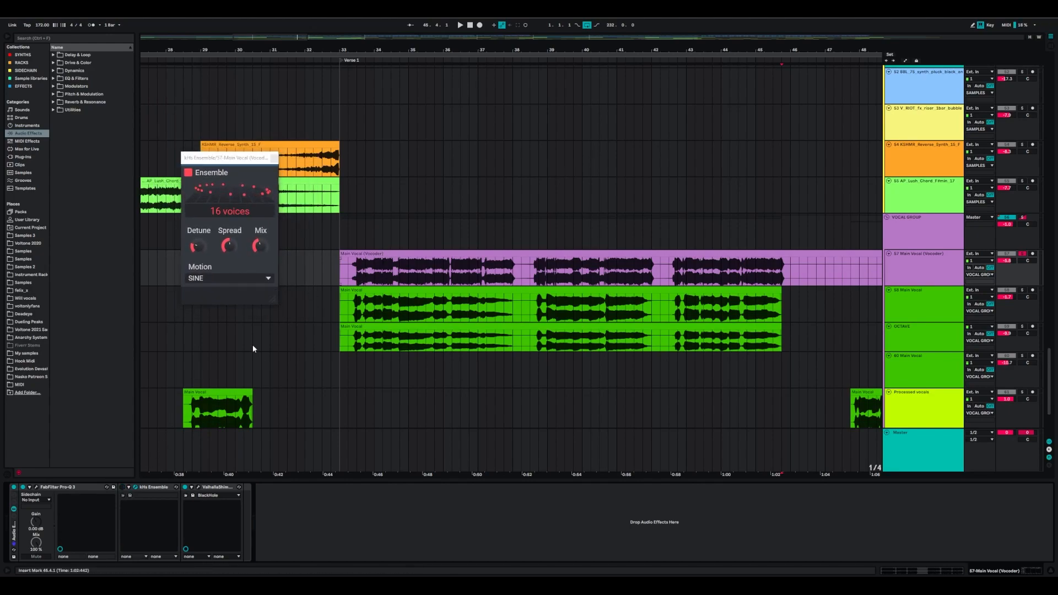
pyautogui.click(23, 488)
pyautogui.click(185, 487)
pyautogui.press('space')
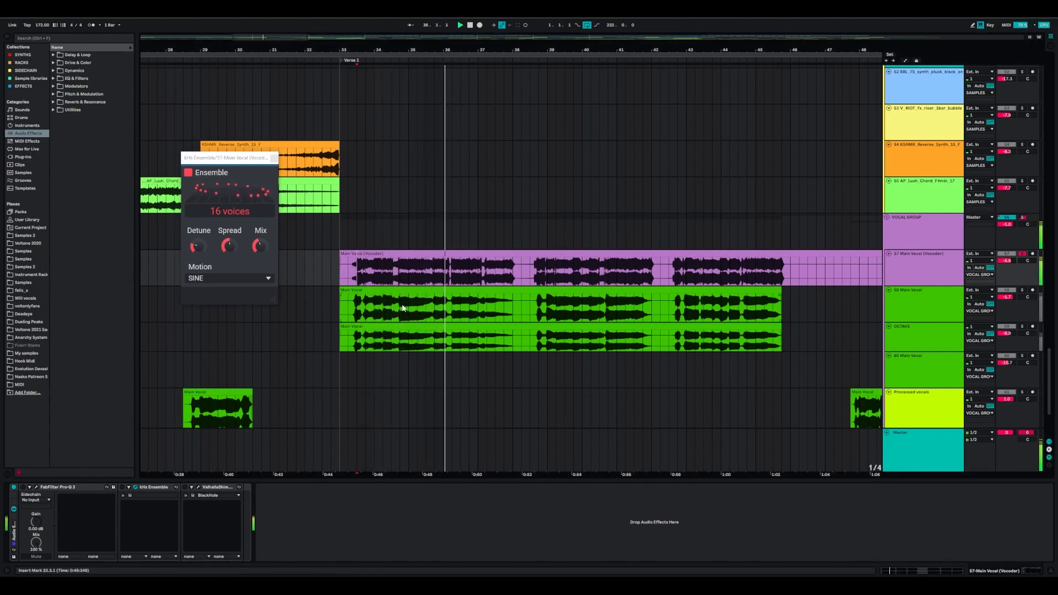
pyautogui.press('space')
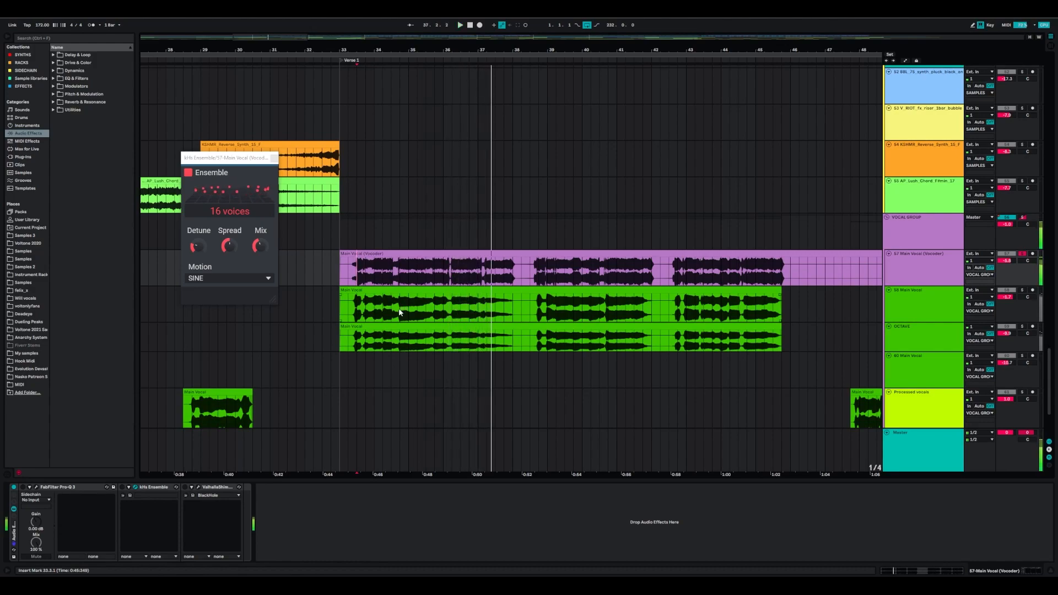
# Select a short stretch of the vocoder clip at bar 37 and play it with Pro-Q 3 turned back on
pyautogui.moveTo(393, 272); pyautogui.dragTo(404, 277)
pyautogui.click(478, 276)
pyautogui.moveTo(482, 276); pyautogui.dragTo(487, 275)
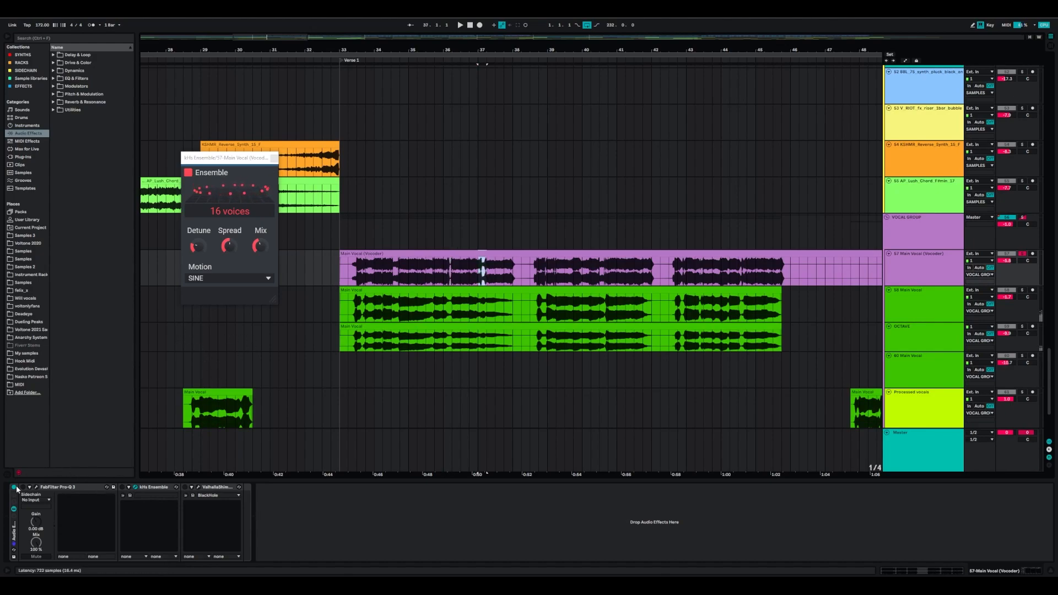
pyautogui.press('space')
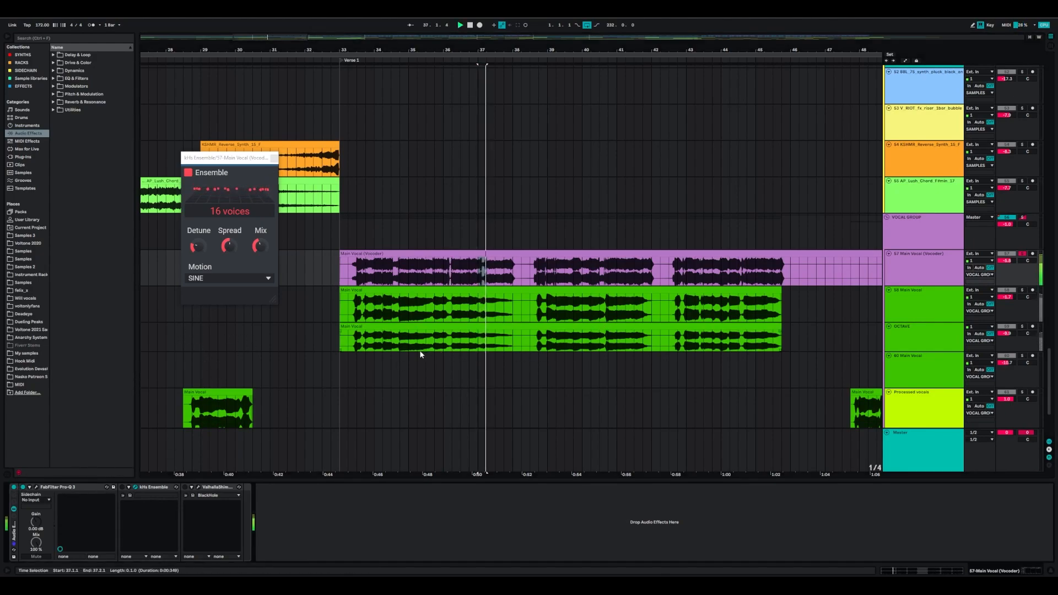
# Play the vocoder from early Verse 1 with the kHs Ensemble on, then enable ValhallaShimmer and open its settings
pyautogui.click(353, 286)
pyautogui.press('space')
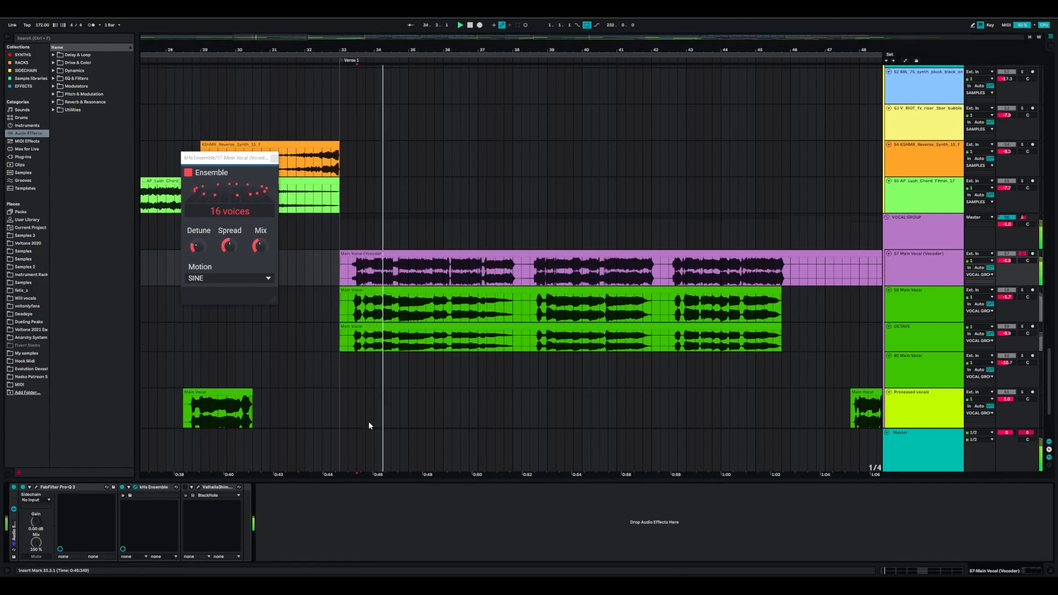
pyautogui.click(154, 487)
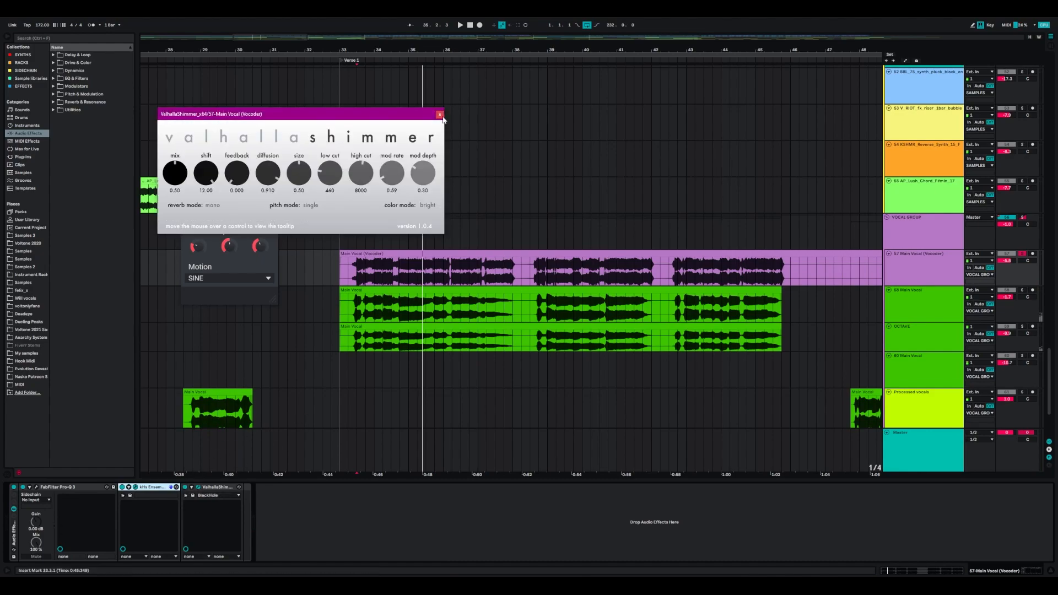
# Close the ValhallaShimmer settings and play the vocoder vocal from bar 34 with its full effect chain on
pyautogui.click(356, 272)
pyautogui.moveTo(356, 272); pyautogui.dragTo(539, 270)
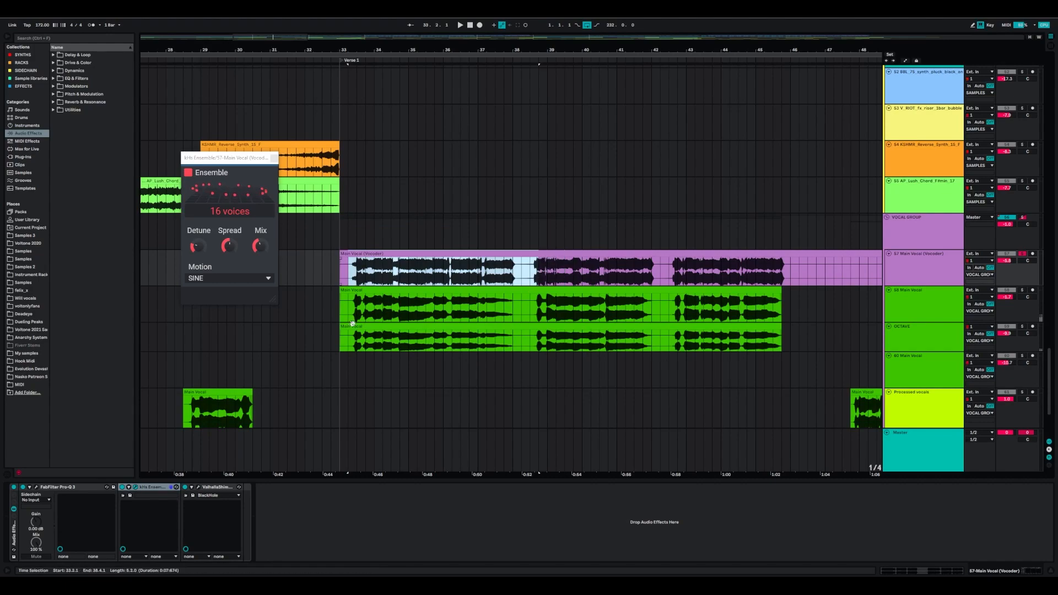
pyautogui.moveTo(360, 275); pyautogui.dragTo(399, 278)
pyautogui.click(397, 278)
pyautogui.click(400, 279)
pyautogui.click(478, 280)
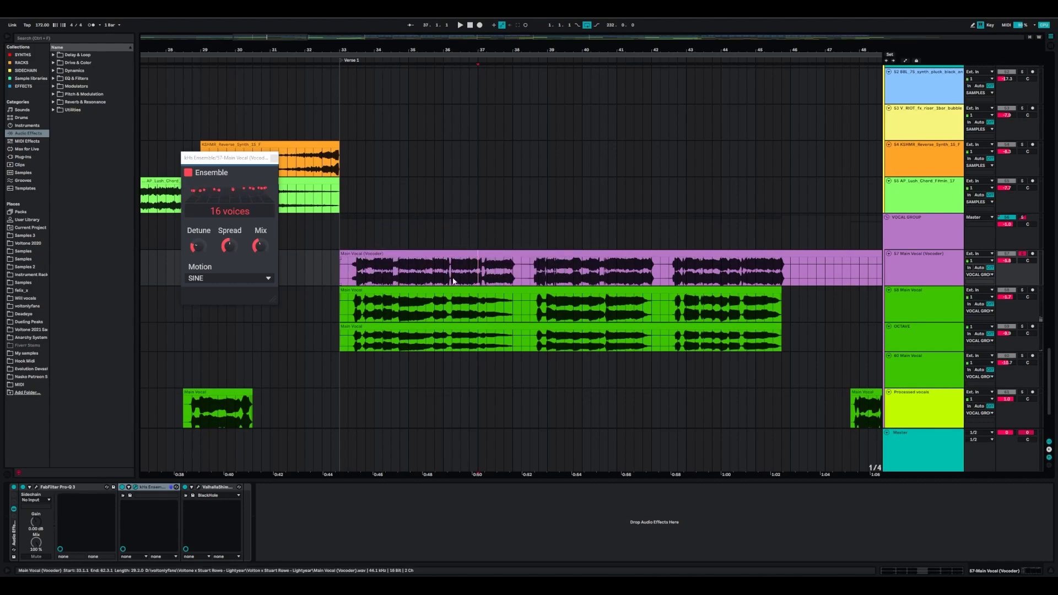
pyautogui.click(381, 273)
pyautogui.press('space')
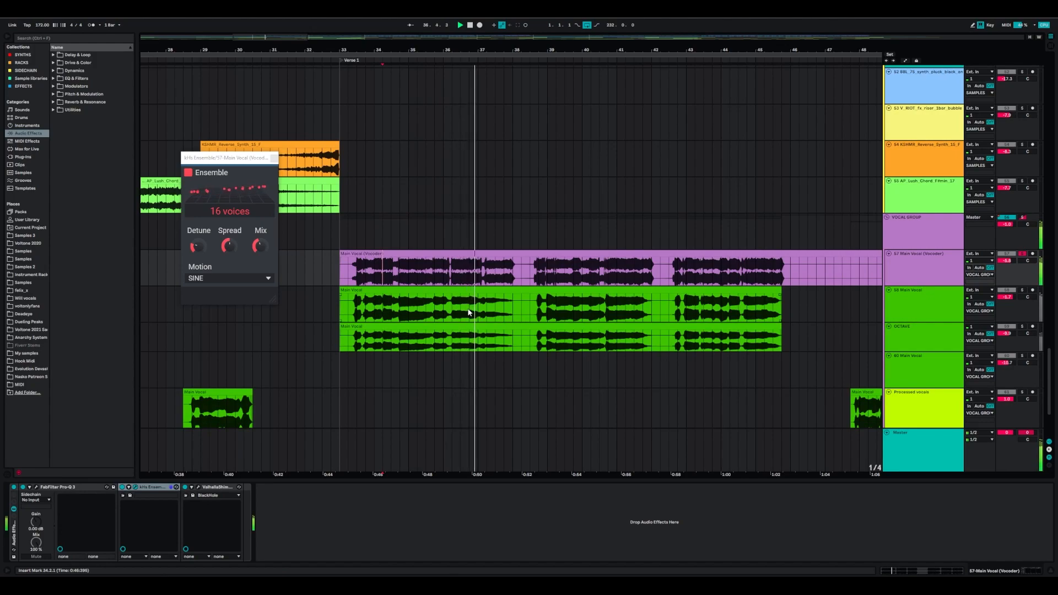
pyautogui.press('space')
# Solo the main vocal and octave tracks along with the vocoder and play them together from the start of Verse 1
pyautogui.click(348, 269)
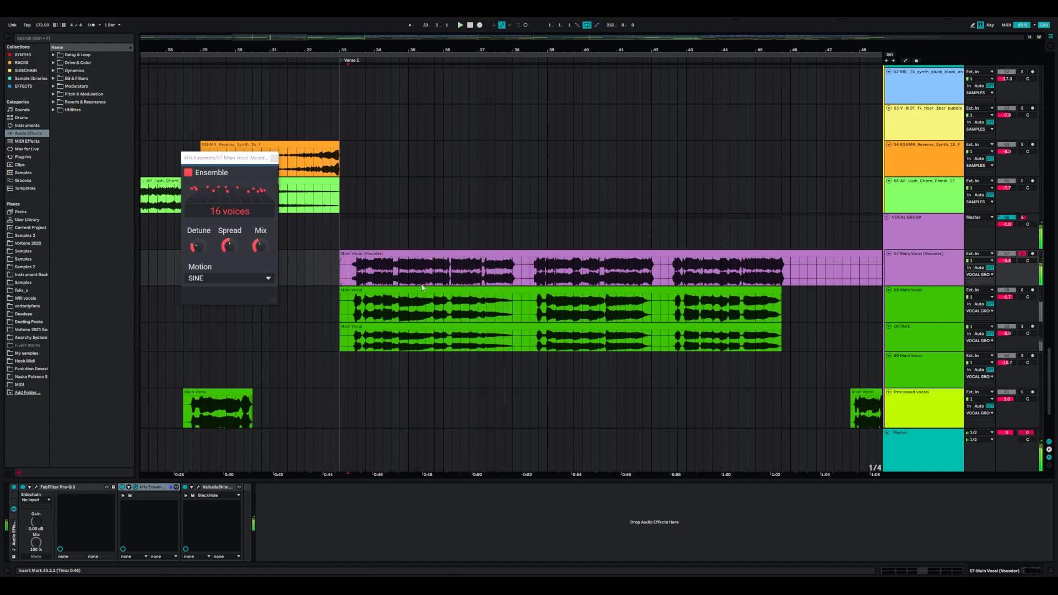
pyautogui.click(923, 306)
pyautogui.click(935, 274)
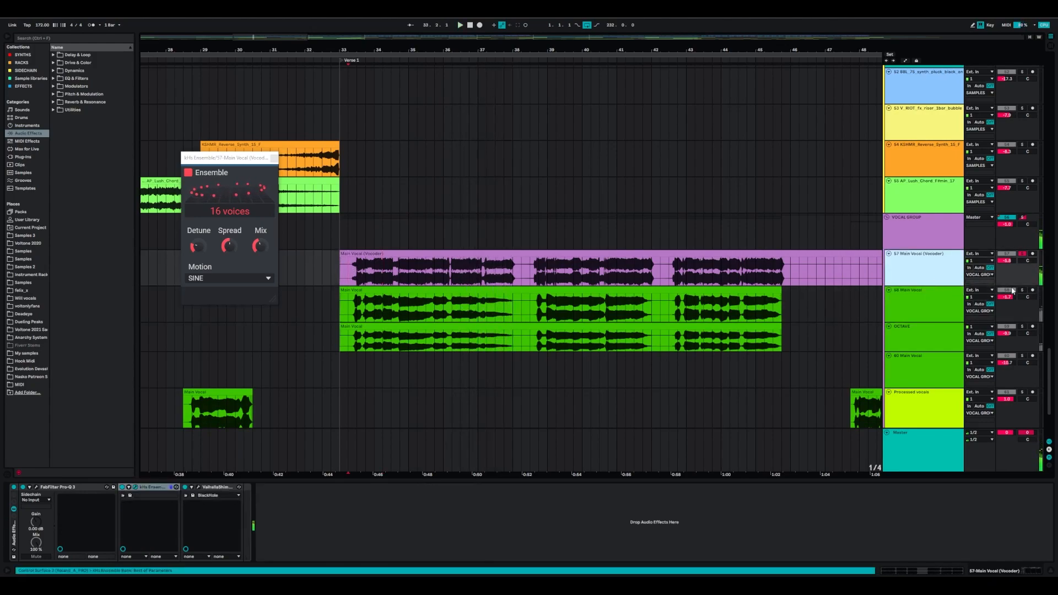
pyautogui.click(1022, 290)
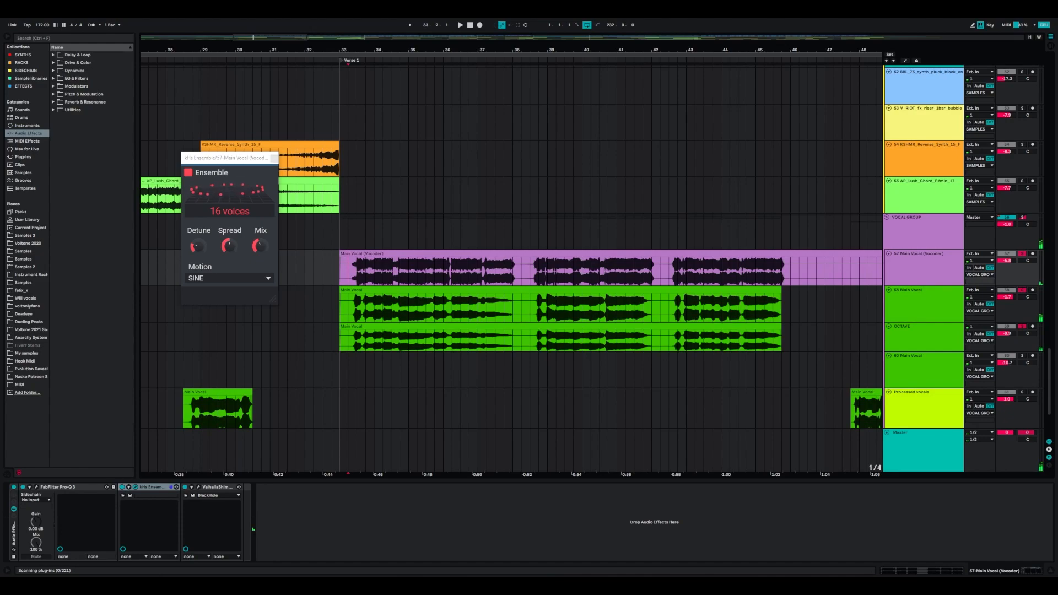
pyautogui.click(354, 317)
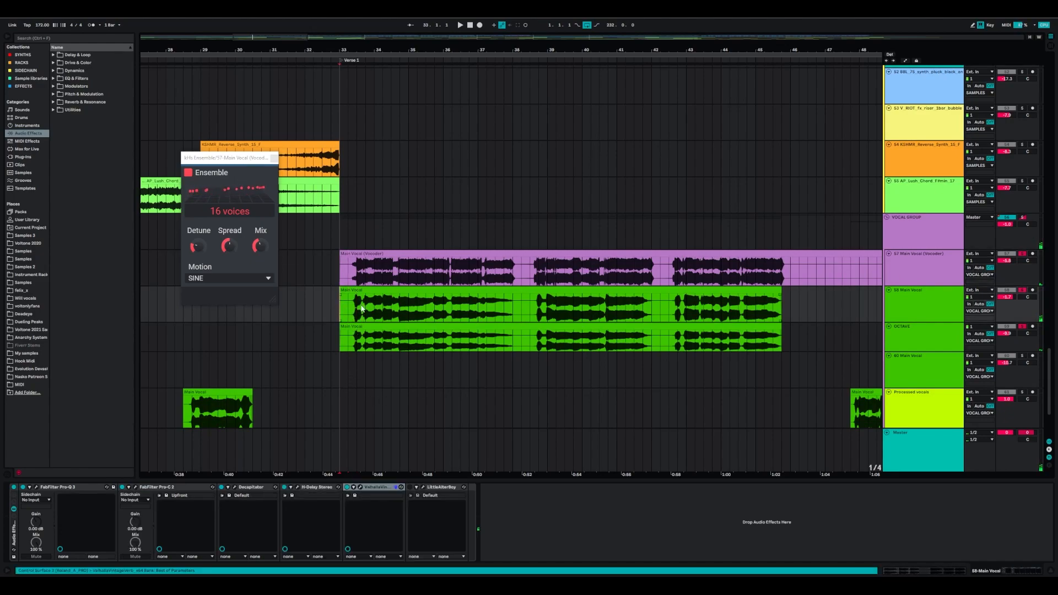
pyautogui.press('space')
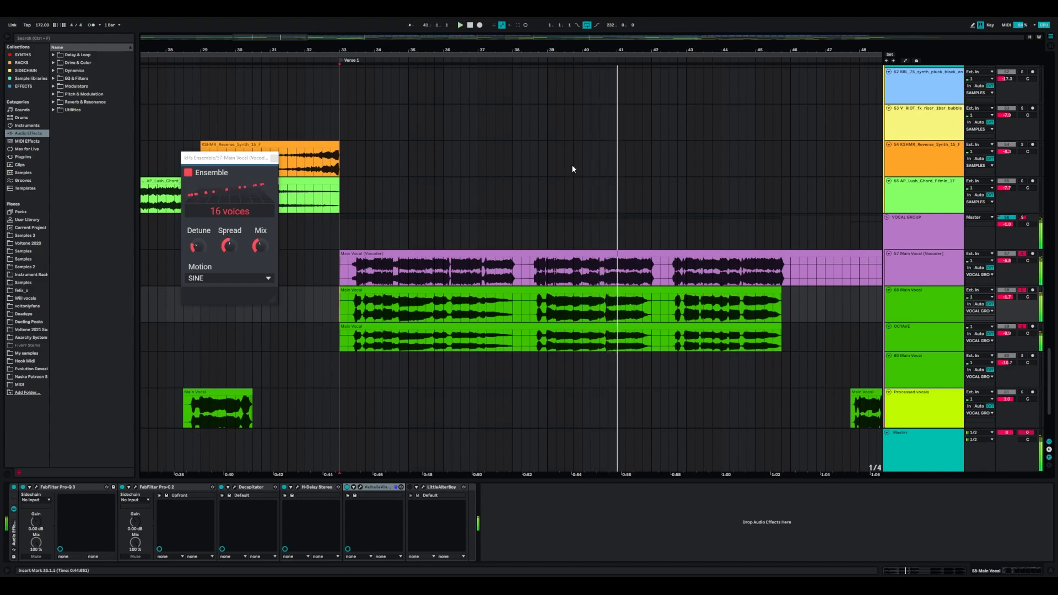
# Unsolo the vocals and select the stretch of vocoder, main and octave vocal clips in Verse 2
pyautogui.moveTo(607, 53); pyautogui.dragTo(405, 49)
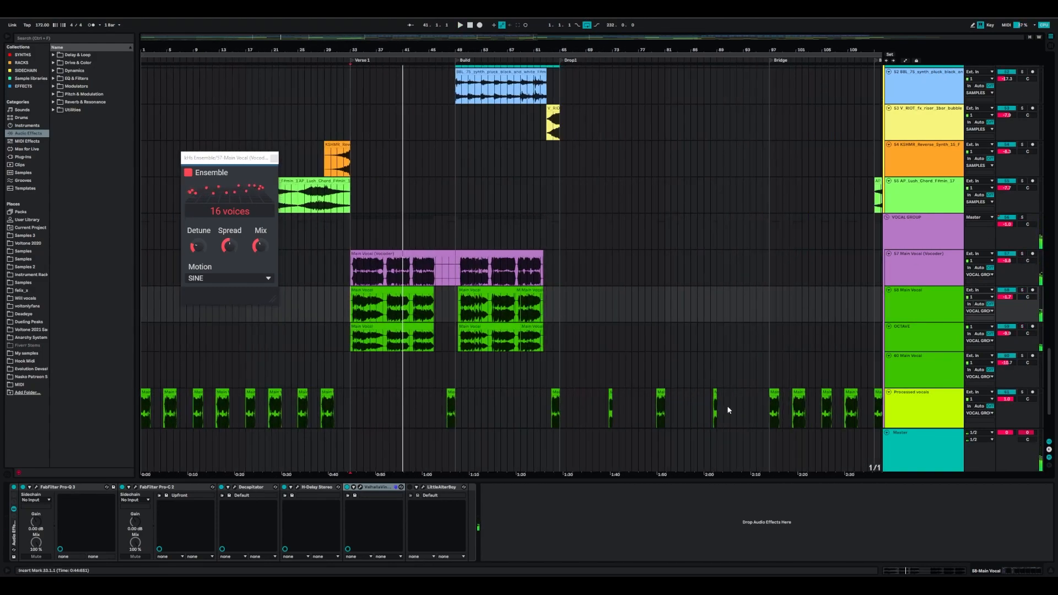
pyautogui.scroll(3, 562, 231)
pyautogui.scroll(-5, 659, 248)
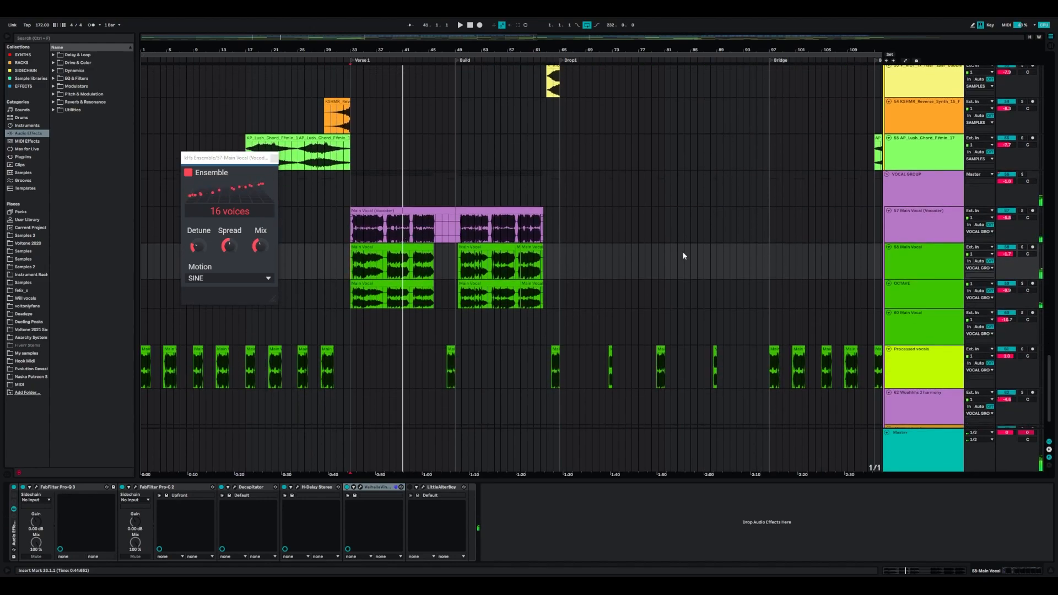
pyautogui.hscroll(6, 625, 256)
pyautogui.scroll(-1, 626, 256)
pyautogui.moveTo(576, 189); pyautogui.dragTo(835, 286)
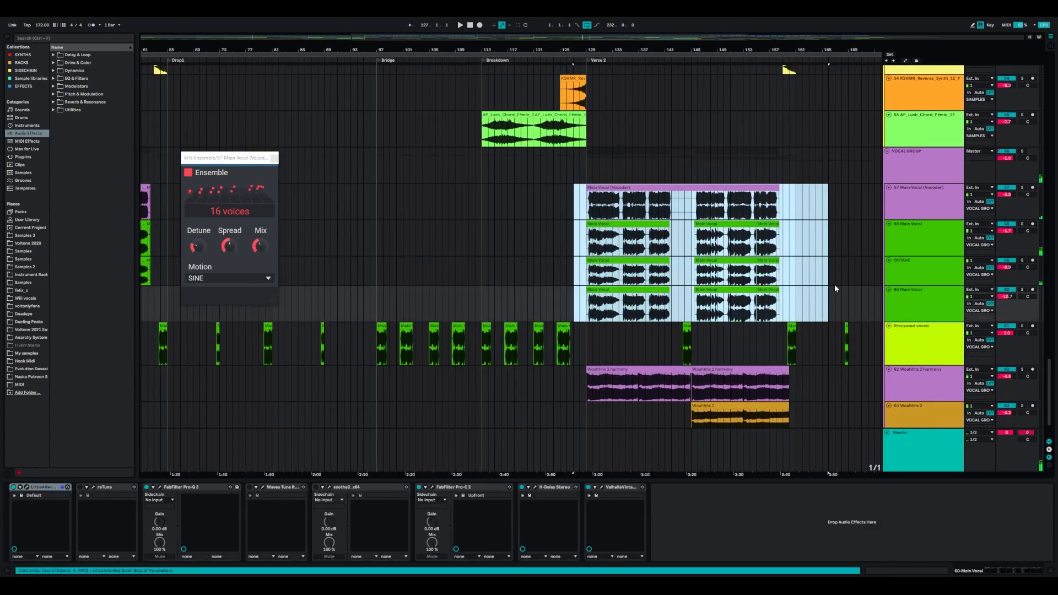
# Select a stretch of the Woahhs track further along the arrangement, past the Verse 2 vocals
pyautogui.scroll(-2, 799, 308)
pyautogui.hscroll(6, 772, 319)
pyautogui.moveTo(637, 395); pyautogui.dragTo(818, 396)
pyautogui.hscroll(-18, 510, 378)
pyautogui.scroll(1, 655, 337)
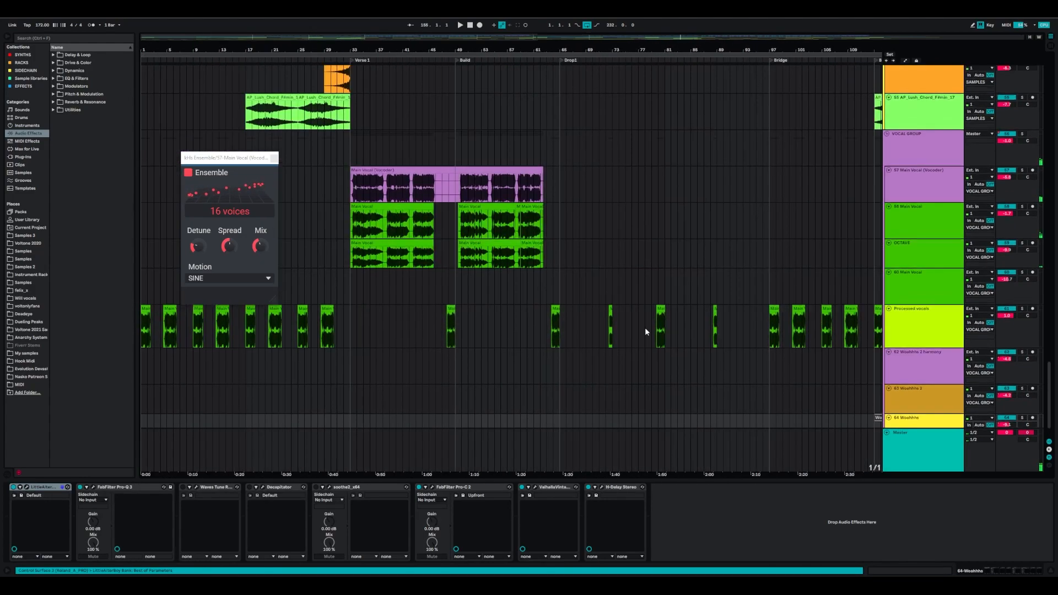
# Show where the Processed vocals chops sit in the intro, before the Build and before Drop1, with the track's effect chain
pyautogui.scroll(1, 427, 334)
pyautogui.moveTo(358, 339); pyautogui.dragTo(175, 340)
pyautogui.click(395, 339)
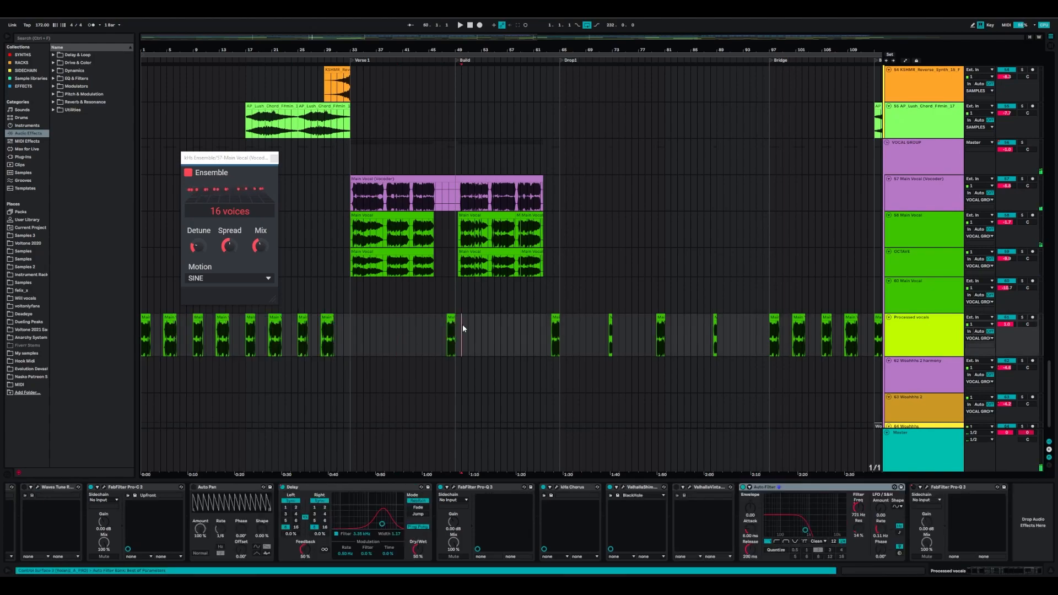
pyautogui.click(534, 333)
pyautogui.click(533, 330)
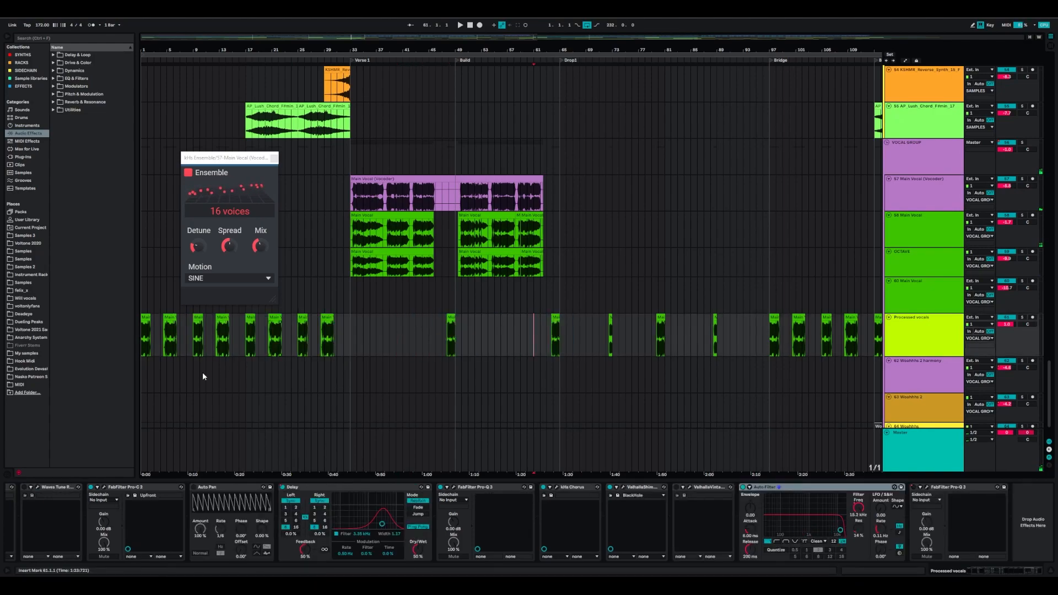
pyautogui.click(447, 337)
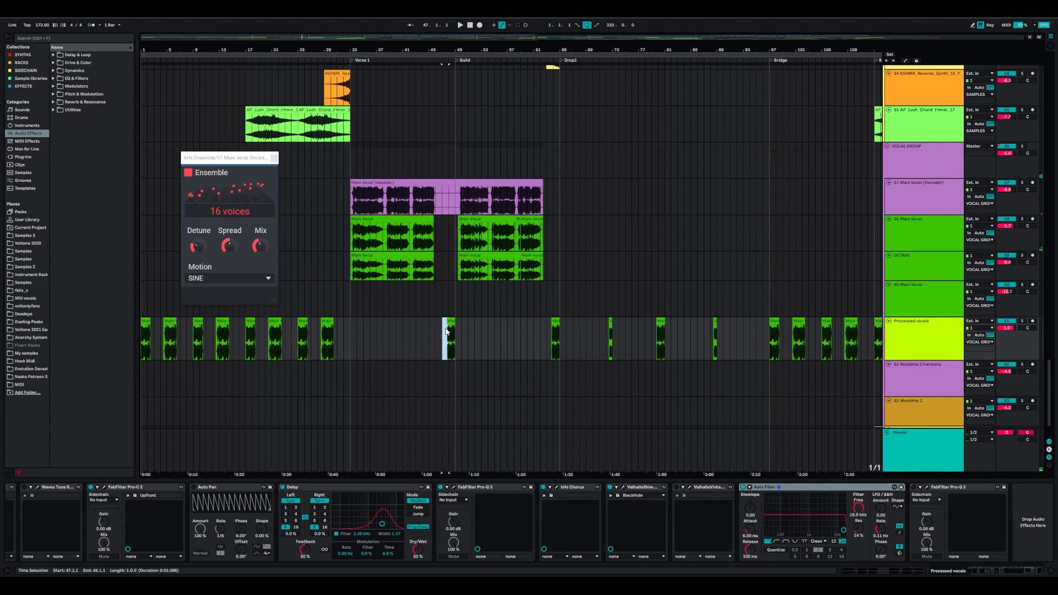
# Solo the Processed vocals track and play its chops at bar 29, bar 48 and just before Drop1
pyautogui.click(1021, 322)
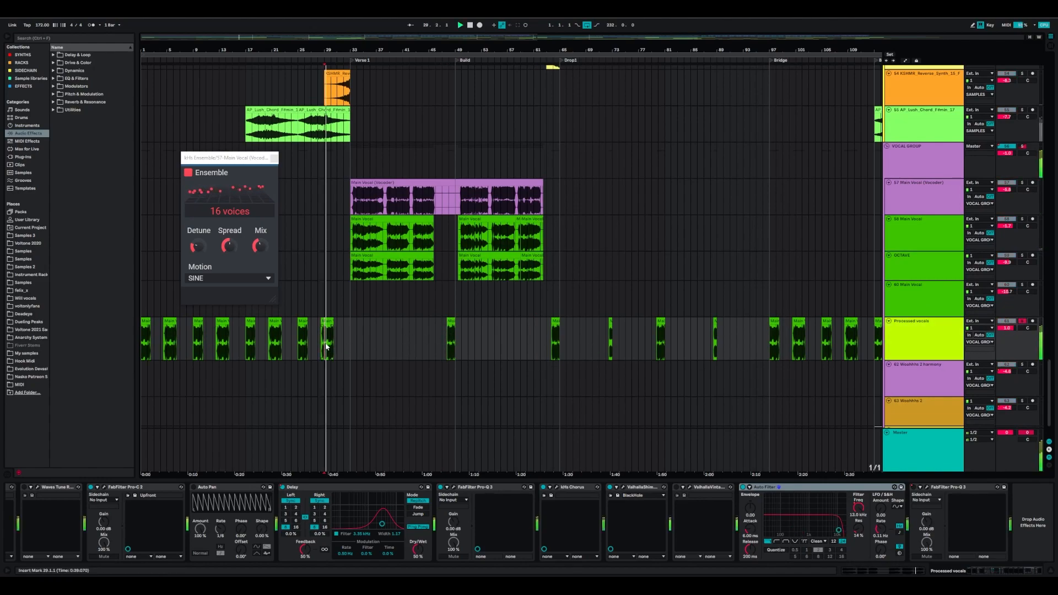
pyautogui.click(448, 352)
pyautogui.click(449, 345)
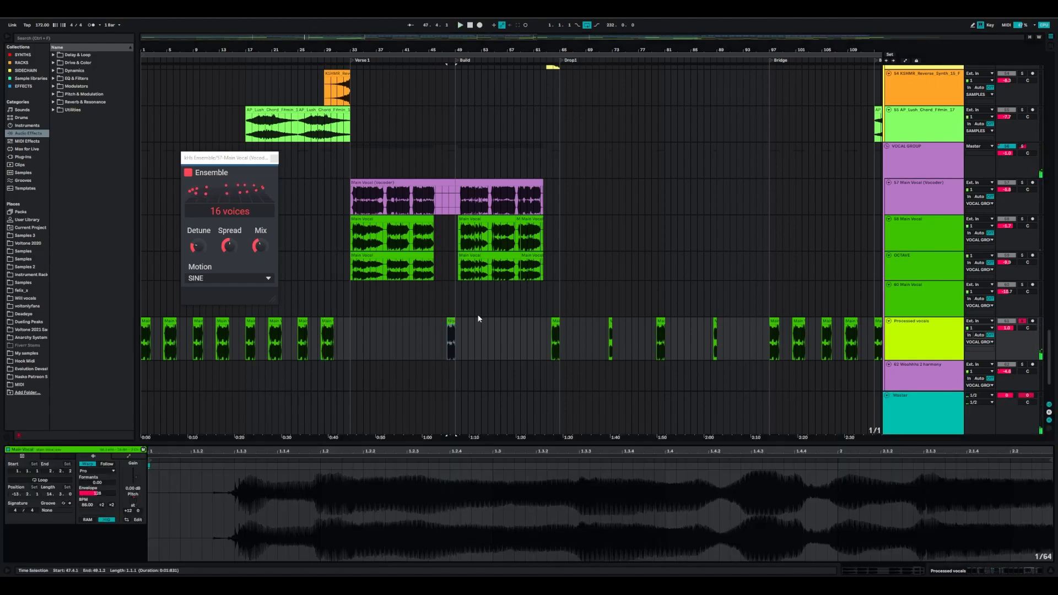
pyautogui.click(452, 344)
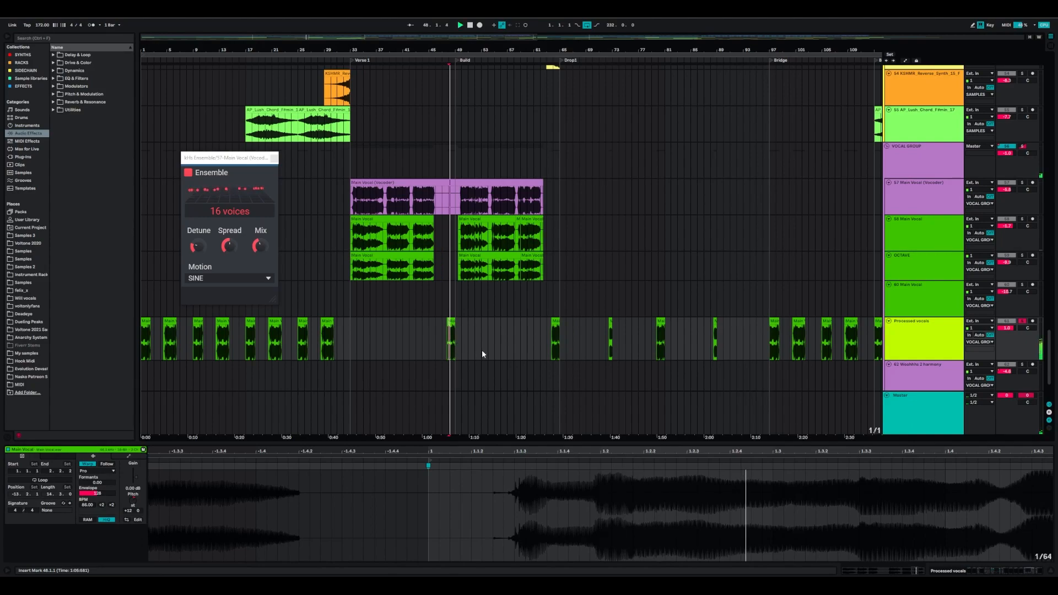
pyautogui.click(552, 345)
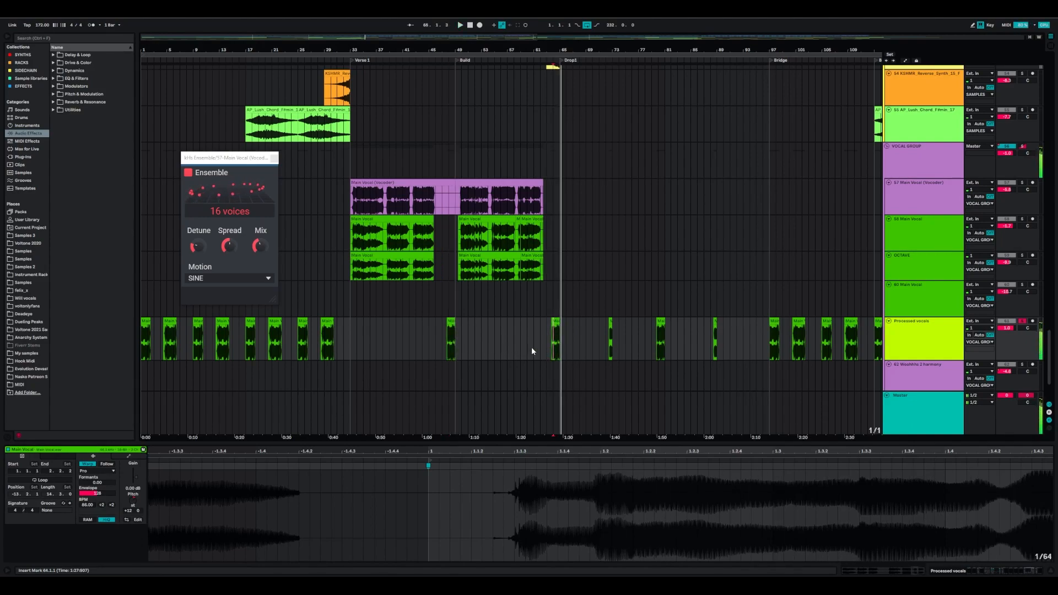
pyautogui.click(528, 346)
# Close the kHs Ensemble window and select the pad loop clips on the Retuned Pad track in Verse 1 and the Build
pyautogui.scroll(1, 514, 343)
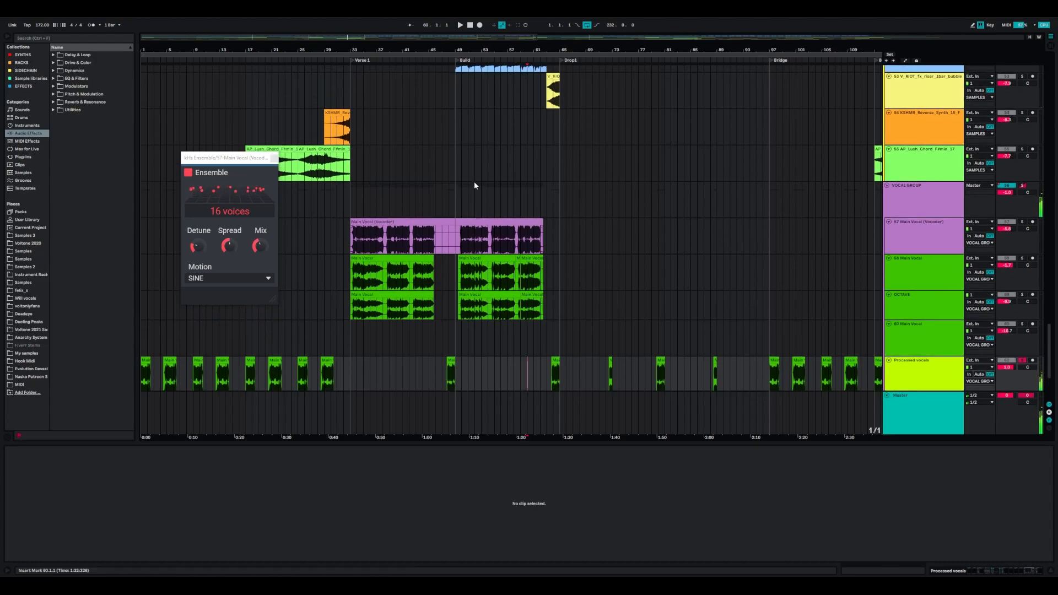
pyautogui.scroll(10, 474, 192)
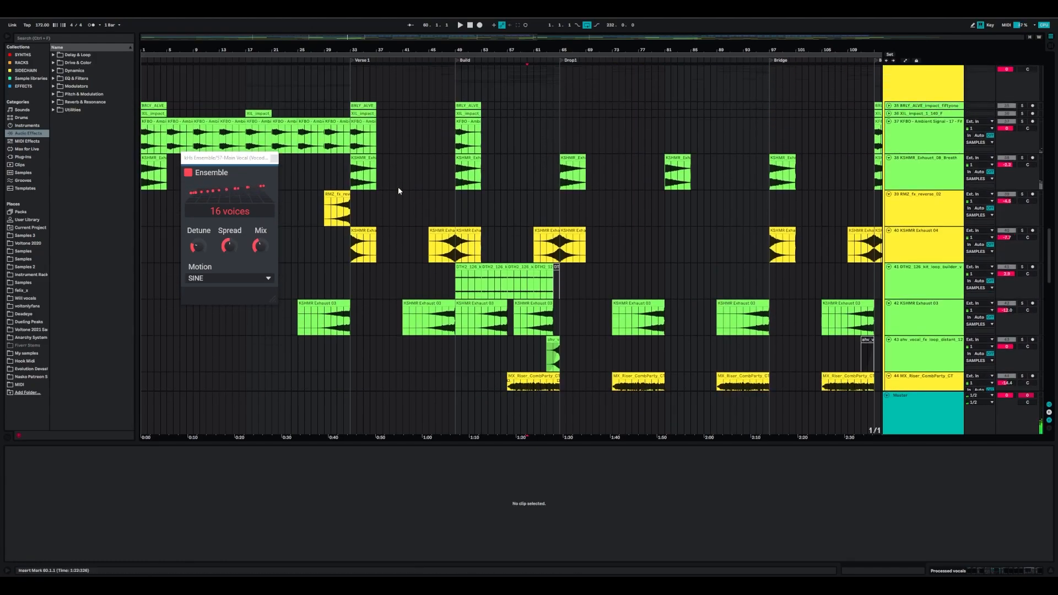
pyautogui.scroll(8, 405, 208)
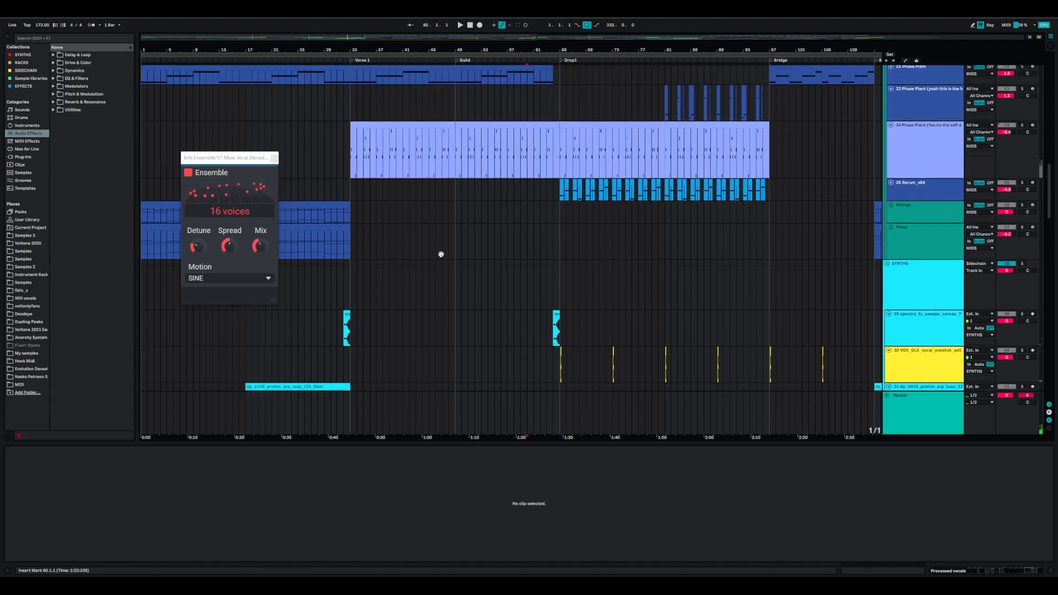
pyautogui.scroll(9, 438, 244)
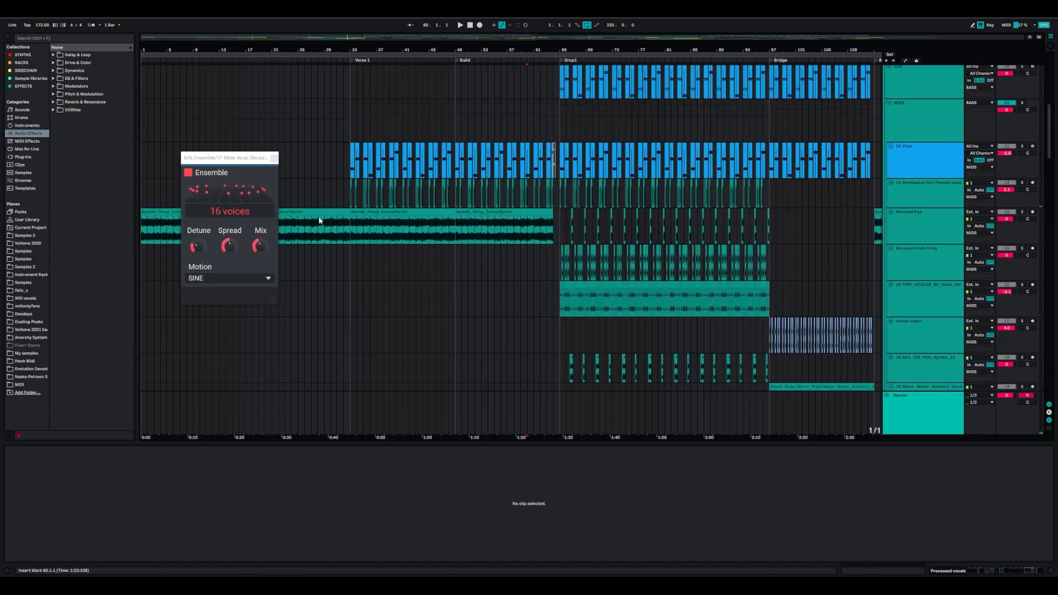
pyautogui.click(274, 159)
pyautogui.click(359, 224)
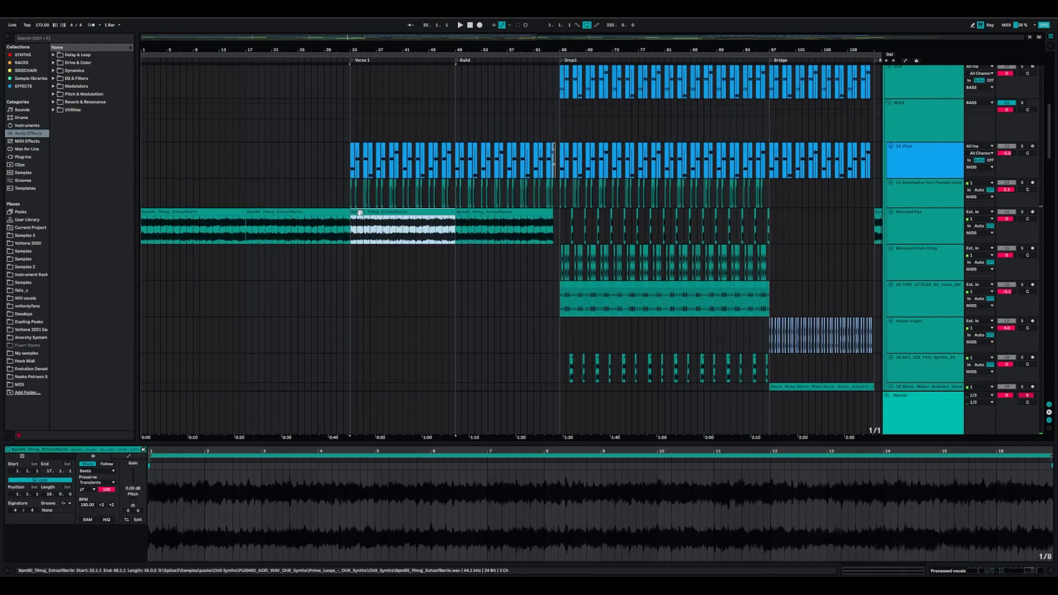
pyautogui.click(505, 212)
pyautogui.click(430, 209)
# Select the Build section's MIDI clip on the 22 Phase Plant track to view its notes
pyautogui.scroll(-5, 379, 293)
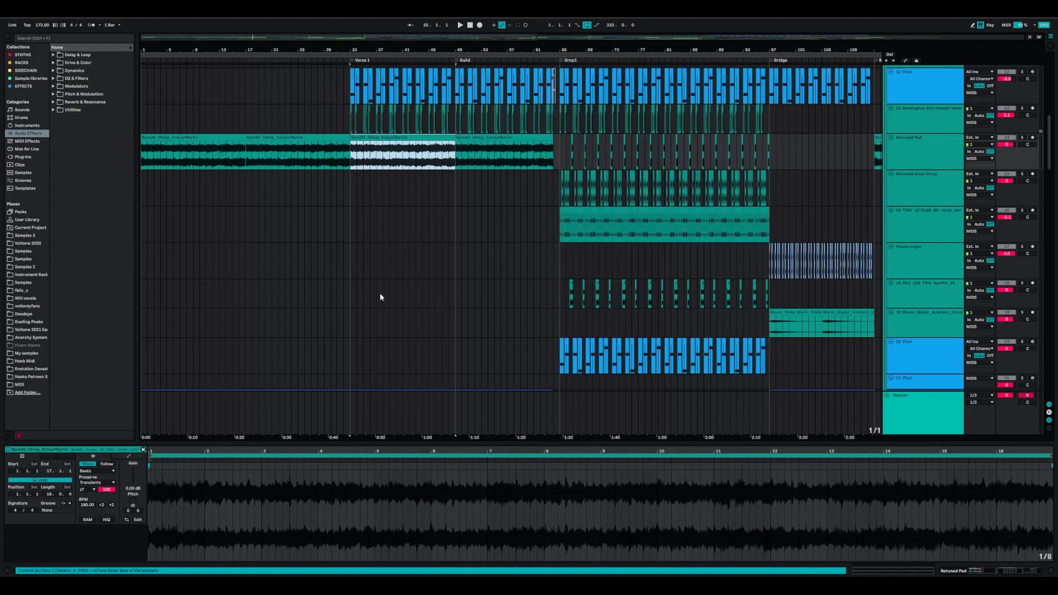
pyautogui.click(389, 284)
pyautogui.click(505, 287)
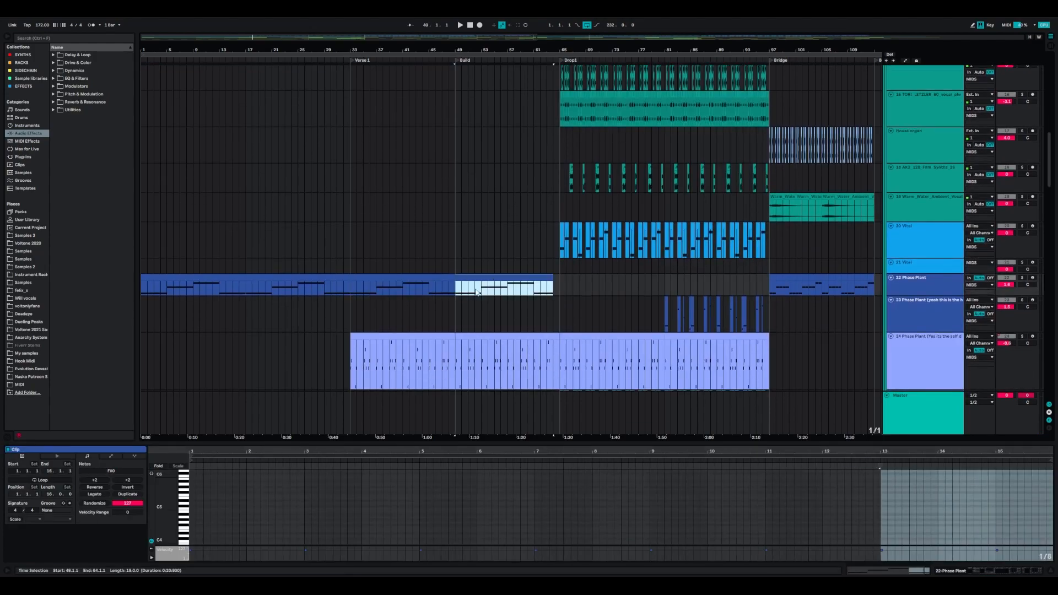
# Select the Verse 1 clip on the 24 Phase Plant track, solo that track and play it from Verse 1
pyautogui.scroll(-3, 395, 246)
pyautogui.click(395, 287)
pyautogui.click(1024, 263)
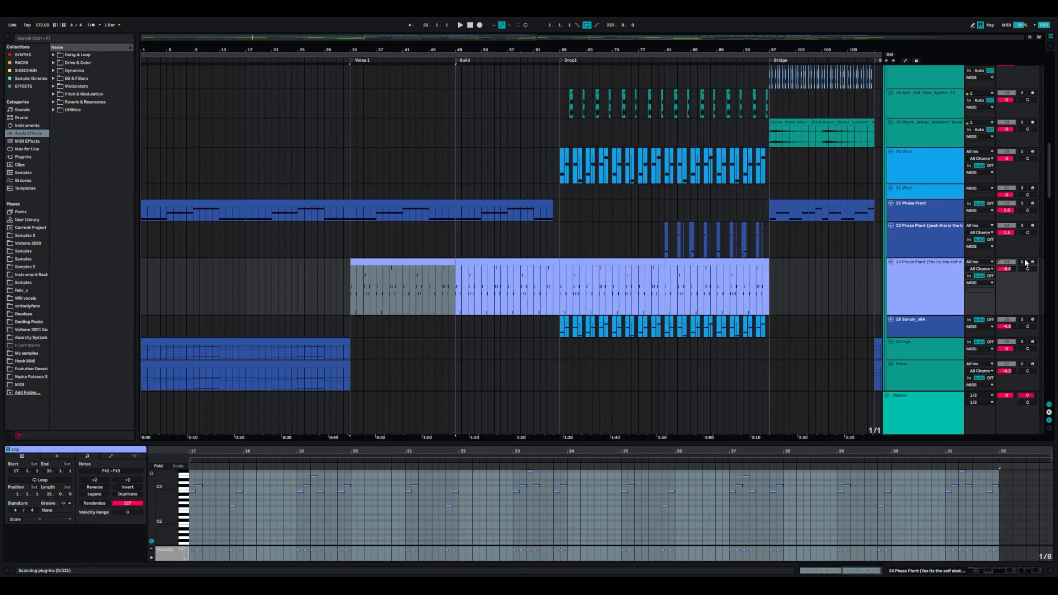
pyautogui.click(350, 304)
pyautogui.press('space')
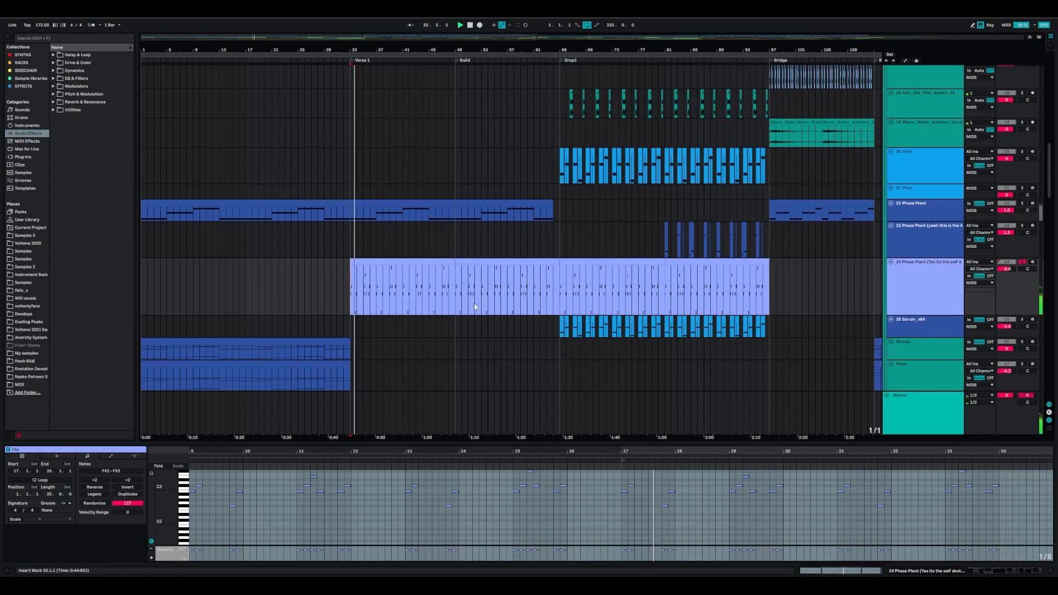
# Show the 24 Phase Plant track's devices, view the Self Destruct preset in Phase Plant, close it and look through the effect chain
pyautogui.click(916, 305)
pyautogui.doubleClick(917, 305)
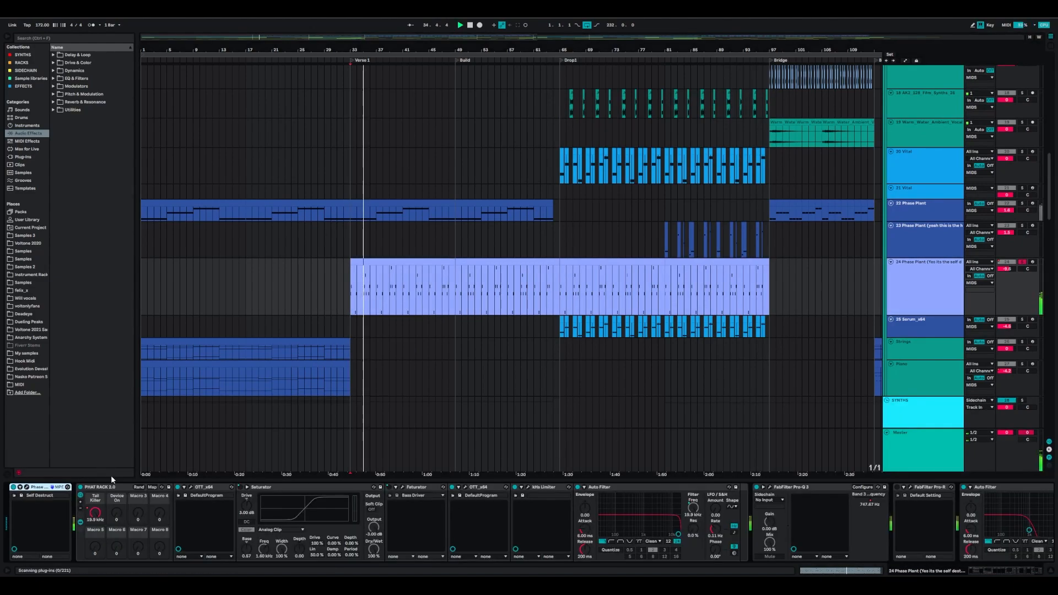
pyautogui.click(28, 487)
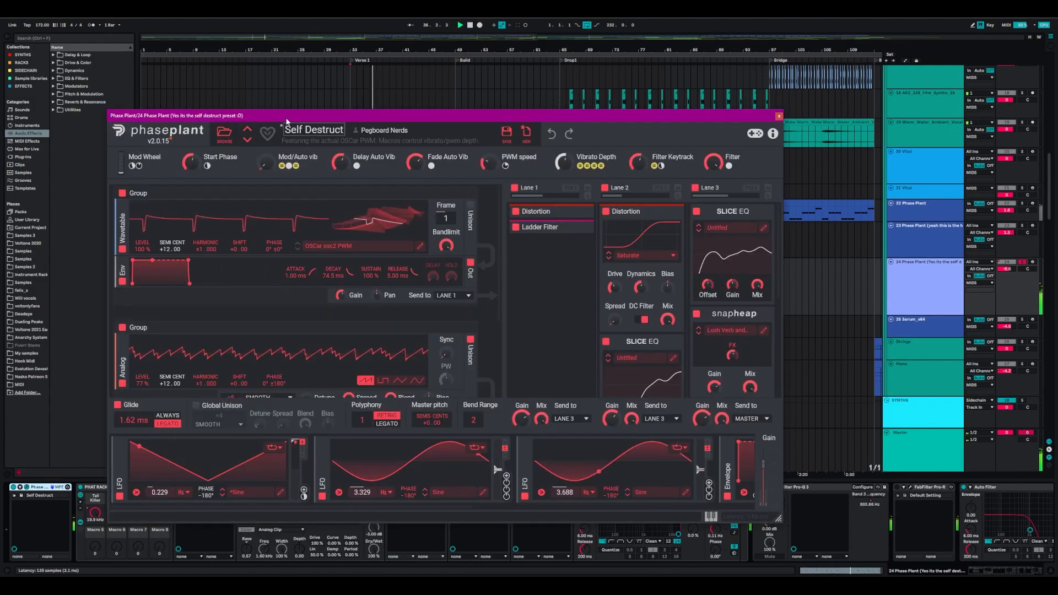
pyautogui.click(779, 115)
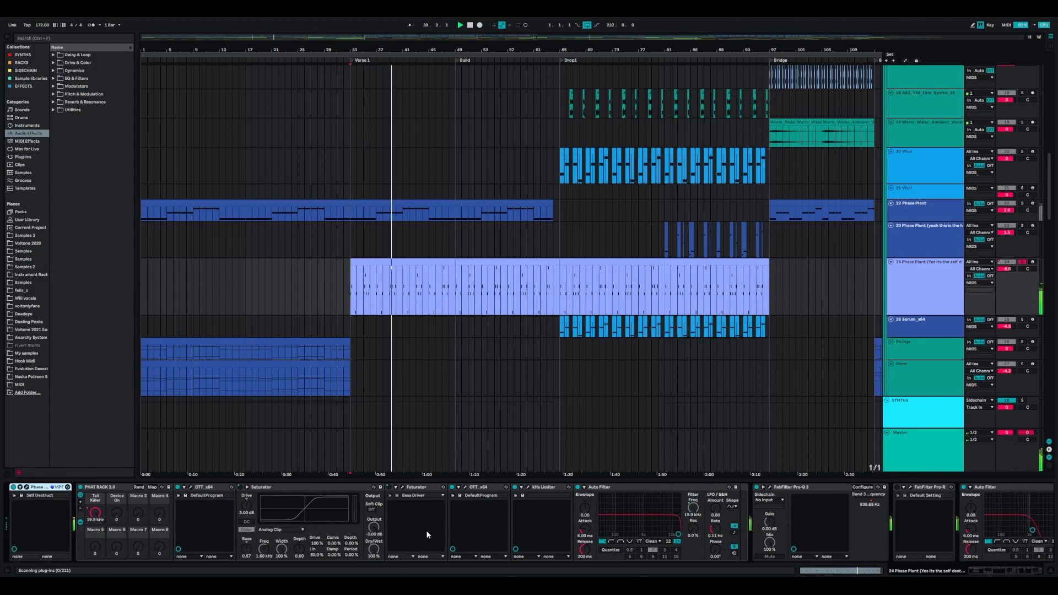
pyautogui.hscroll(3, 786, 515)
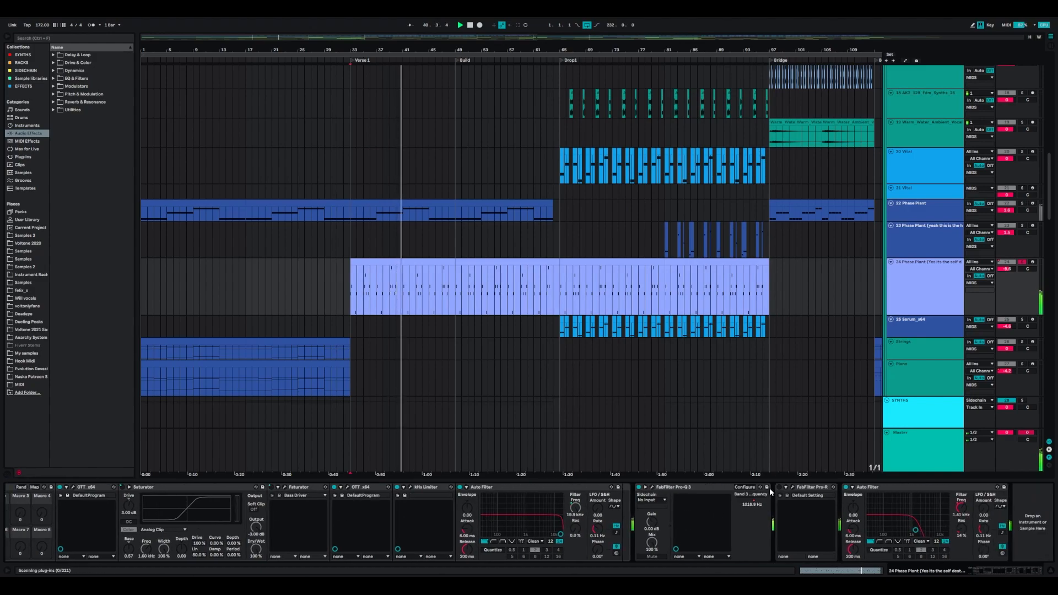
# Solo the 13-Ametaphor Airy Female Vocal track and play its chops from Verse 1 and from the Build
pyautogui.scroll(2, 438, 262)
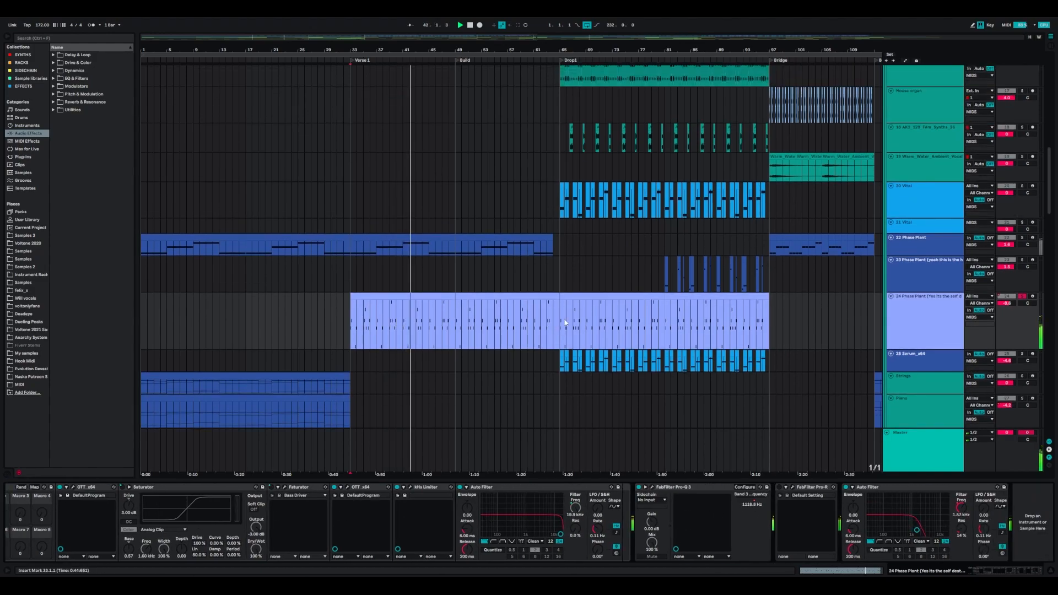
pyautogui.scroll(10, 506, 235)
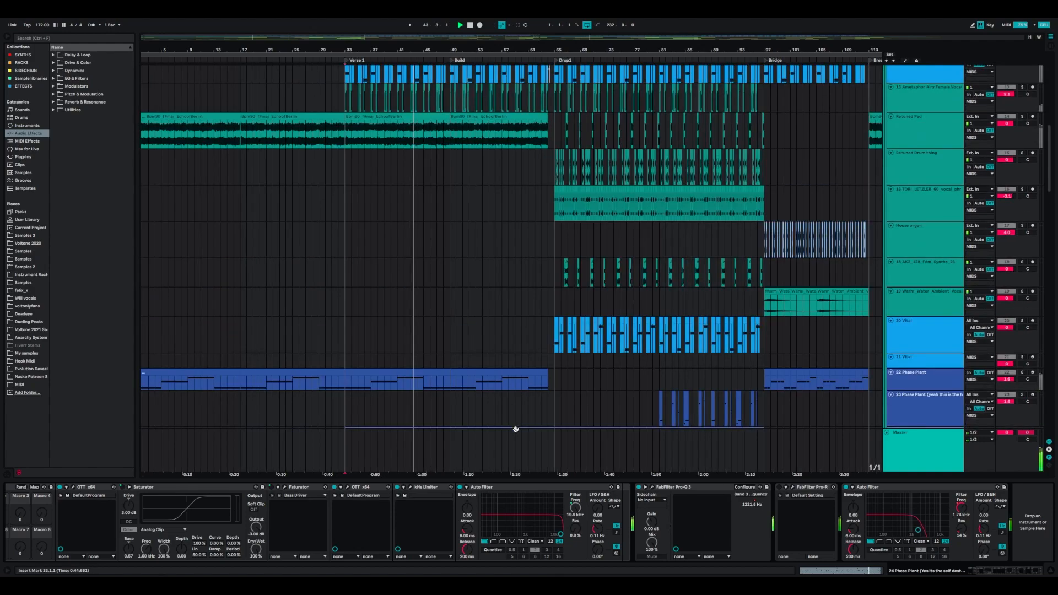
pyautogui.click(349, 291)
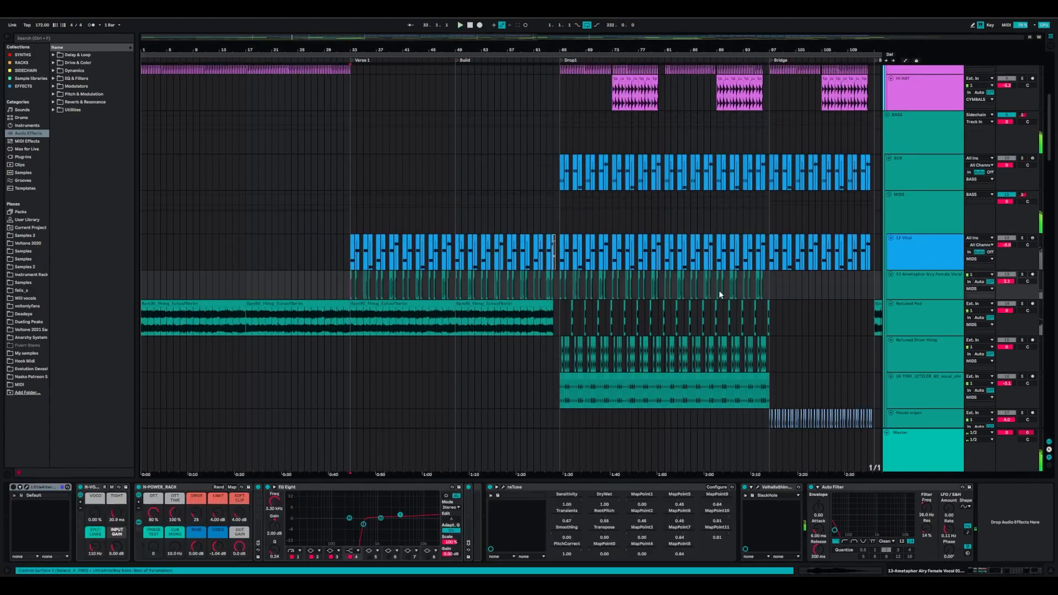
pyautogui.click(1022, 275)
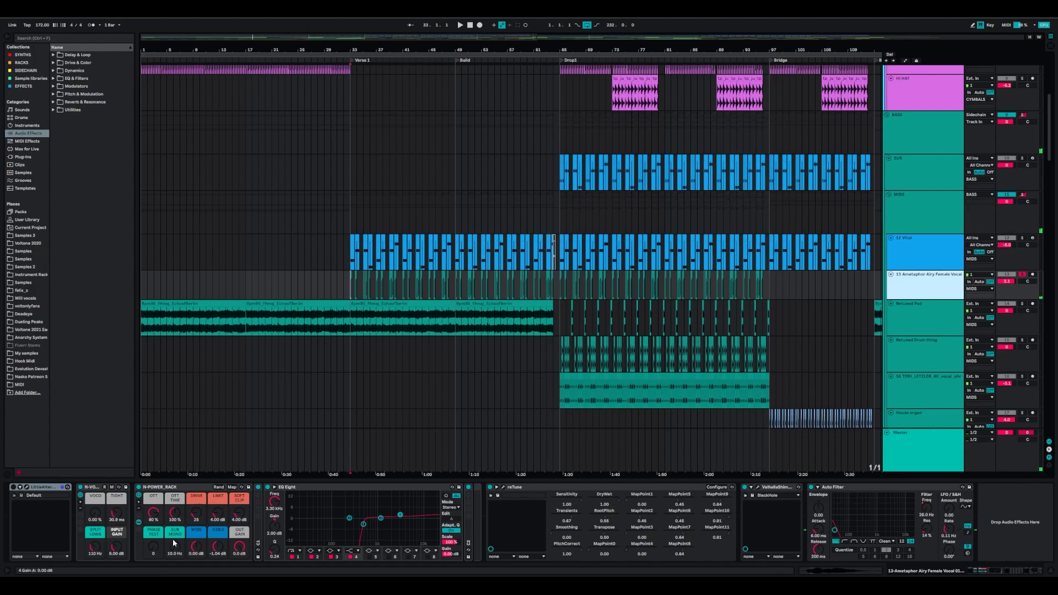
pyautogui.moveTo(338, 292); pyautogui.dragTo(768, 281)
pyautogui.press('space')
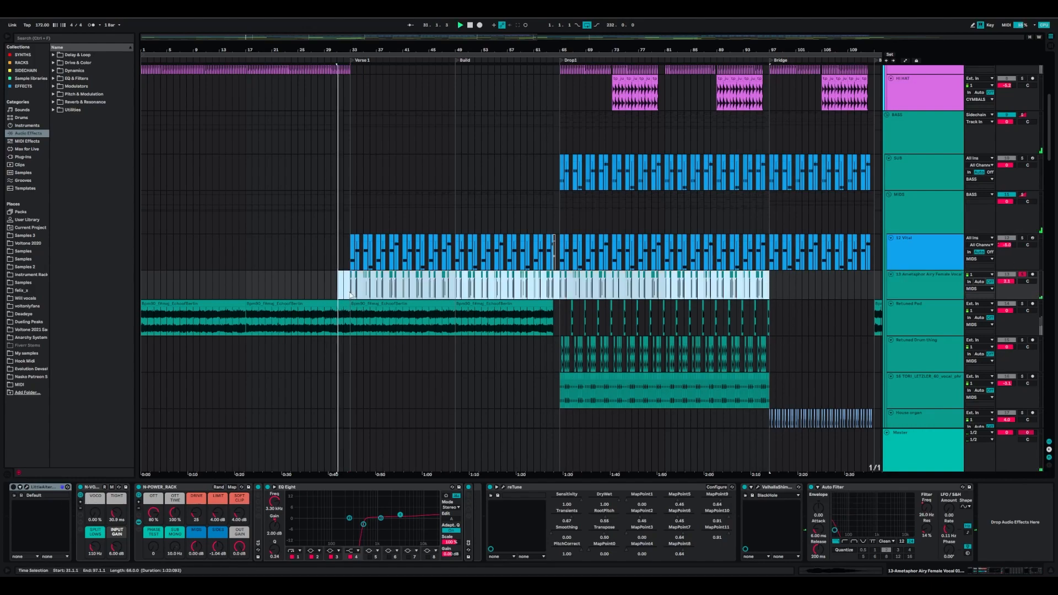
pyautogui.click(350, 292)
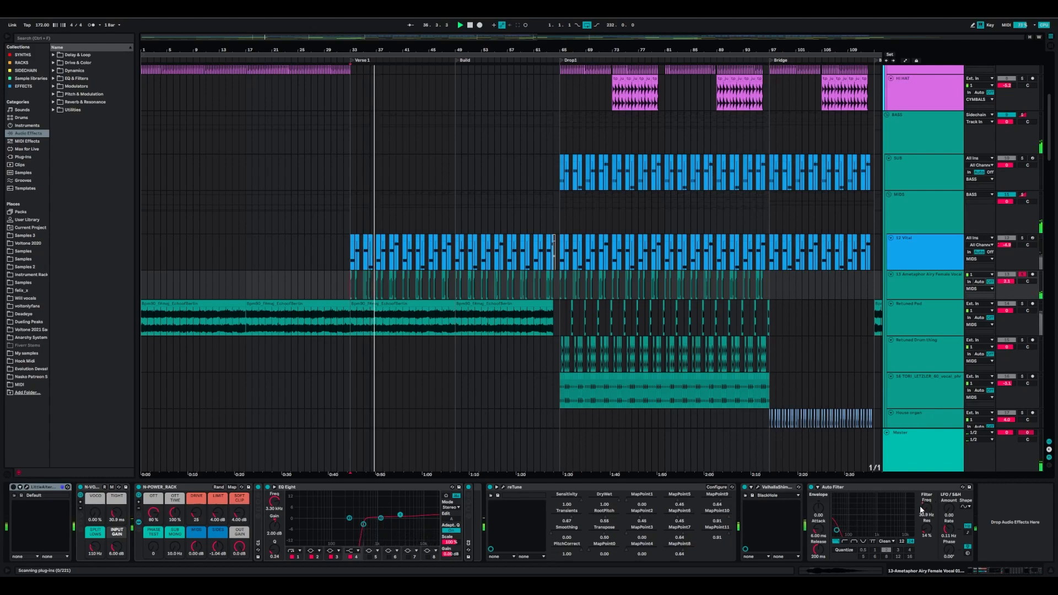
pyautogui.click(458, 282)
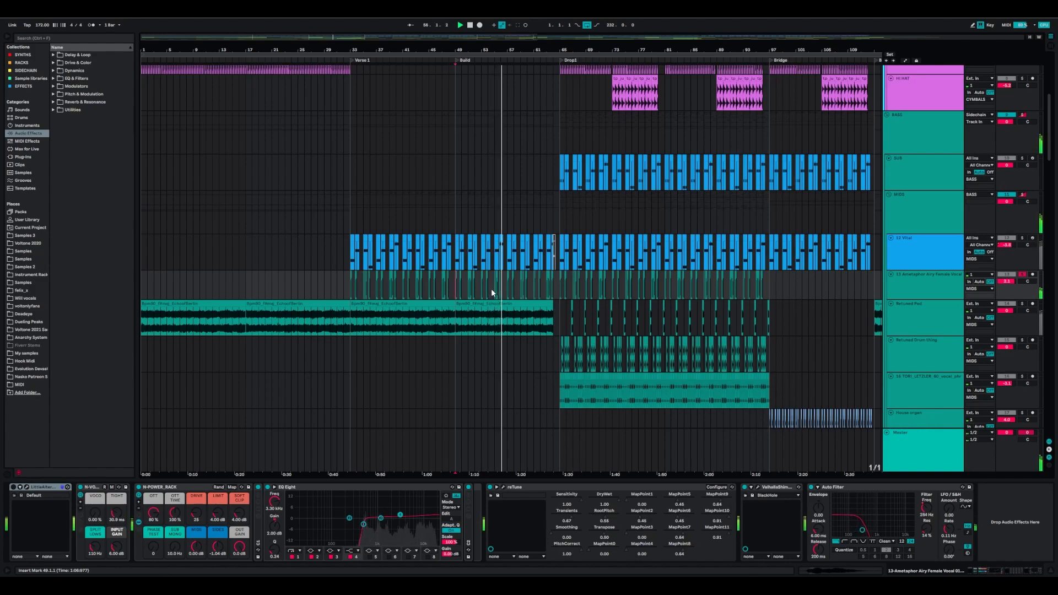
# Select the airy vocal chops from Verse 1 through Drop1, view the 24 Phase Plant track and reselect the chops
pyautogui.moveTo(339, 280); pyautogui.dragTo(614, 284)
pyautogui.moveTo(794, 285); pyautogui.dragTo(798, 286)
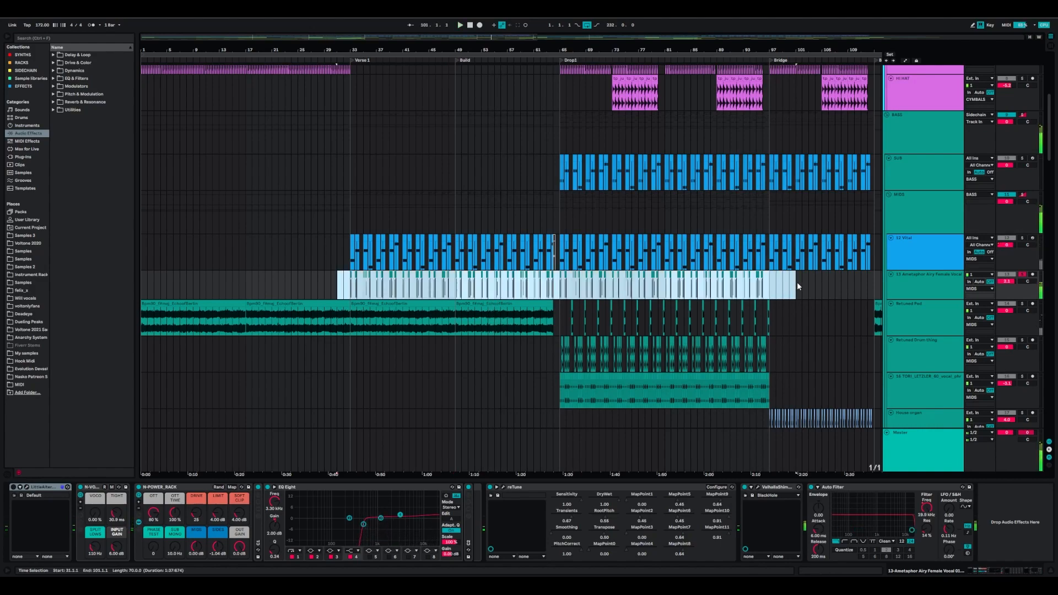
pyautogui.scroll(-8, 482, 397)
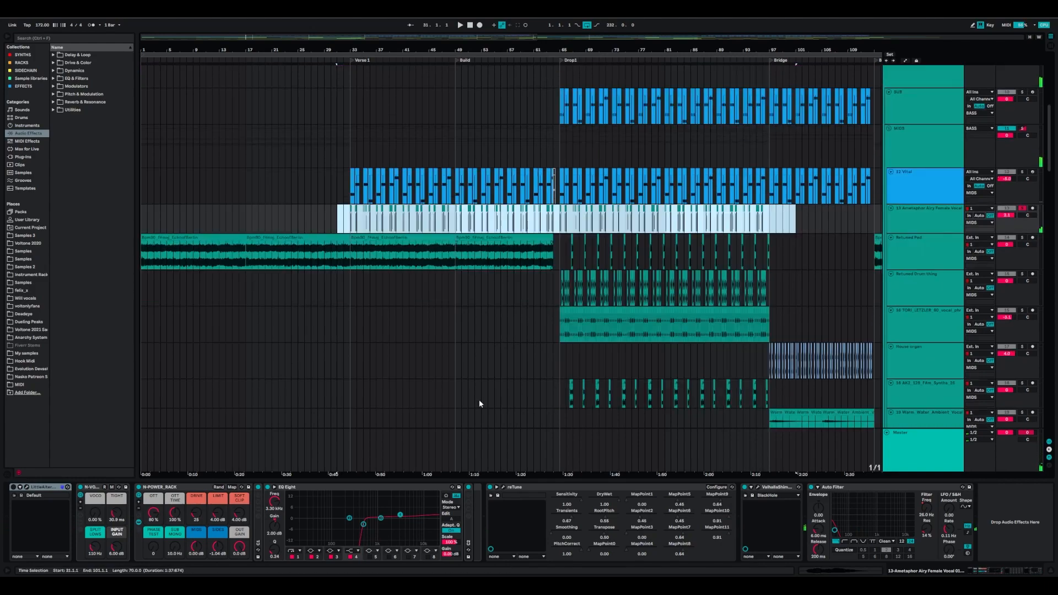
pyautogui.scroll(-3, 464, 388)
pyautogui.click(404, 347)
pyautogui.scroll(8, 453, 316)
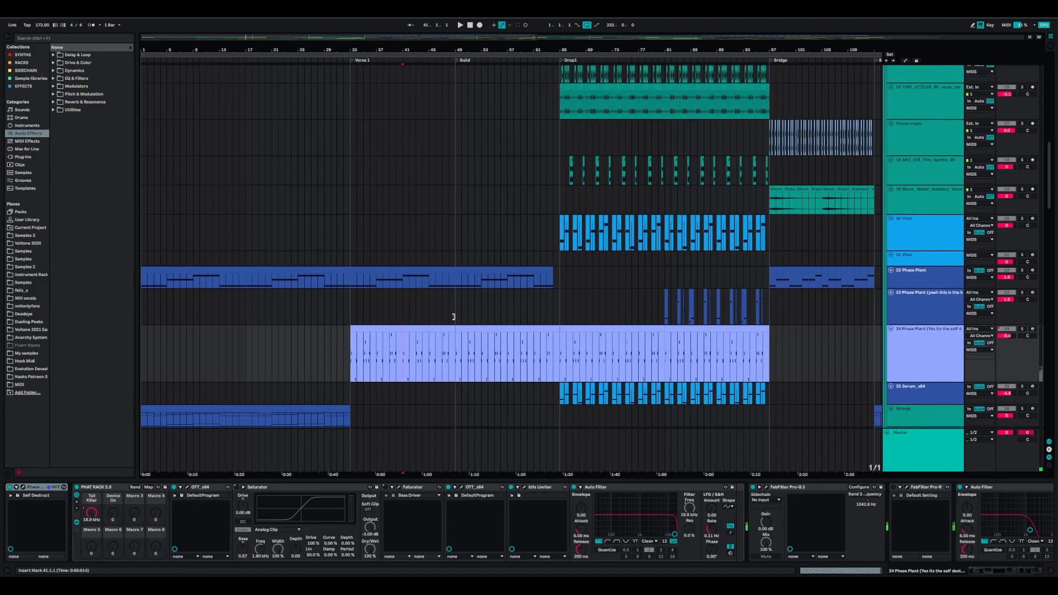
pyautogui.moveTo(321, 192); pyautogui.dragTo(784, 206)
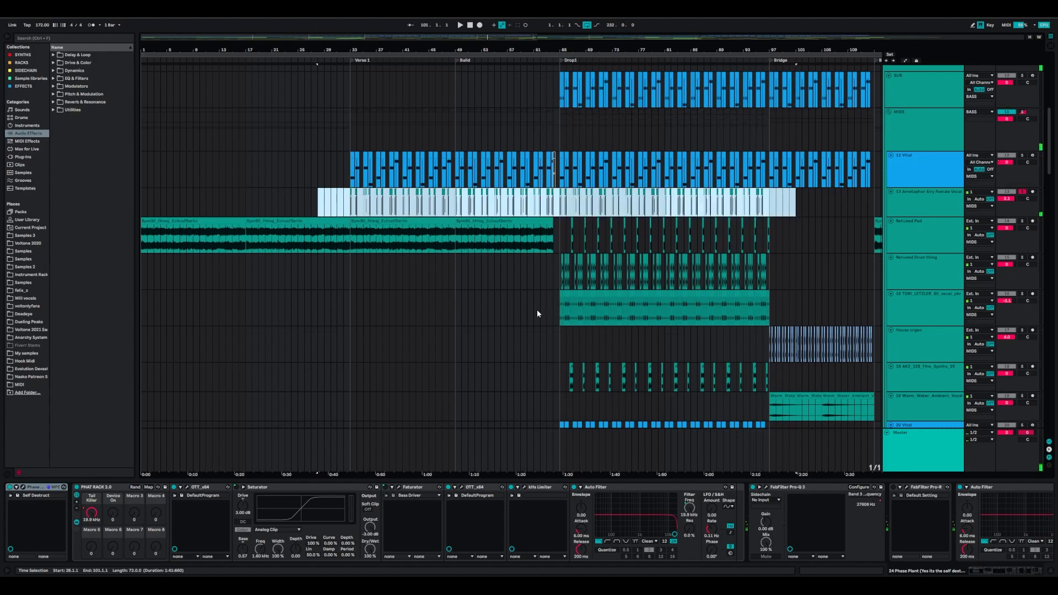
pyautogui.scroll(3, 439, 408)
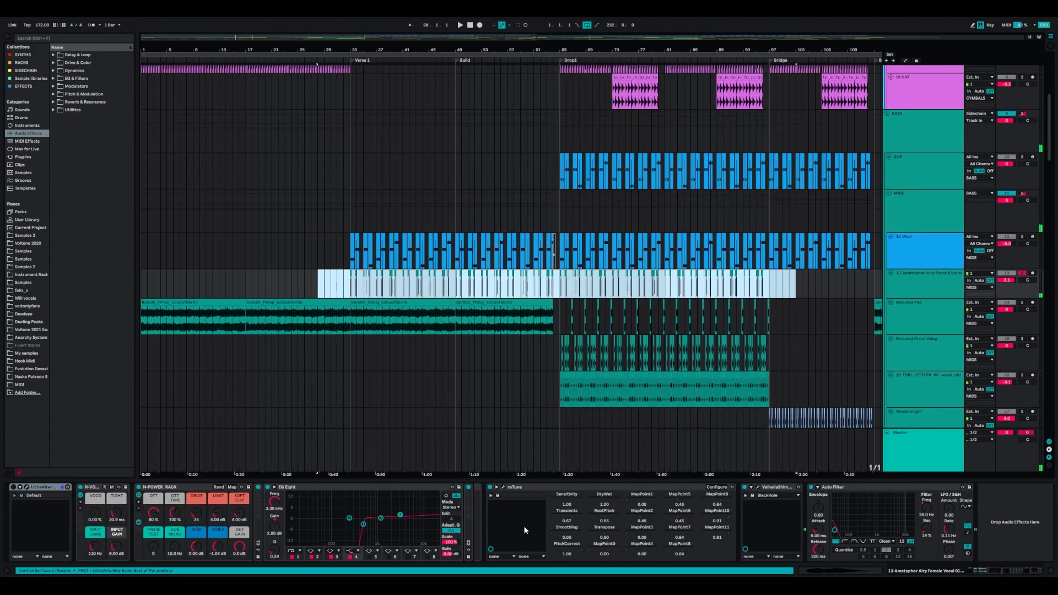
# Play the soloed airy vocal chops from the start of Drop1
pyautogui.click(342, 290)
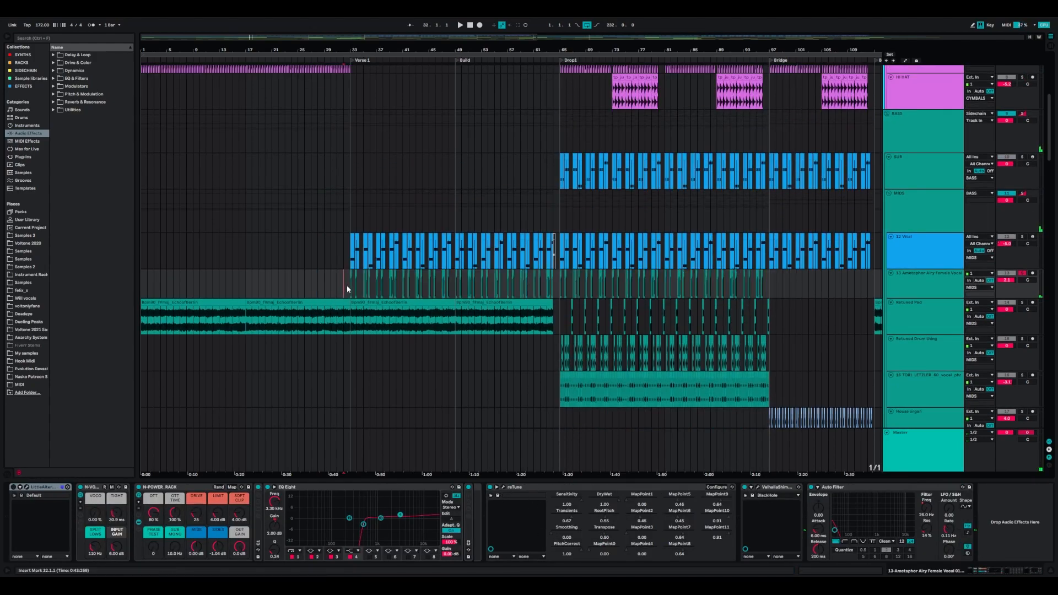
pyautogui.click(560, 279)
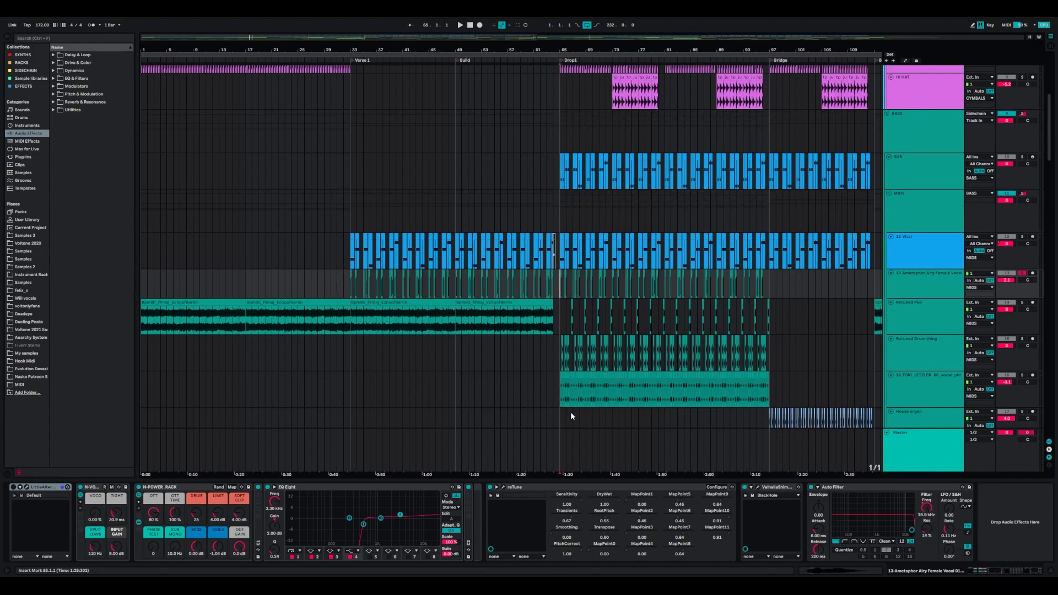
pyautogui.click(491, 488)
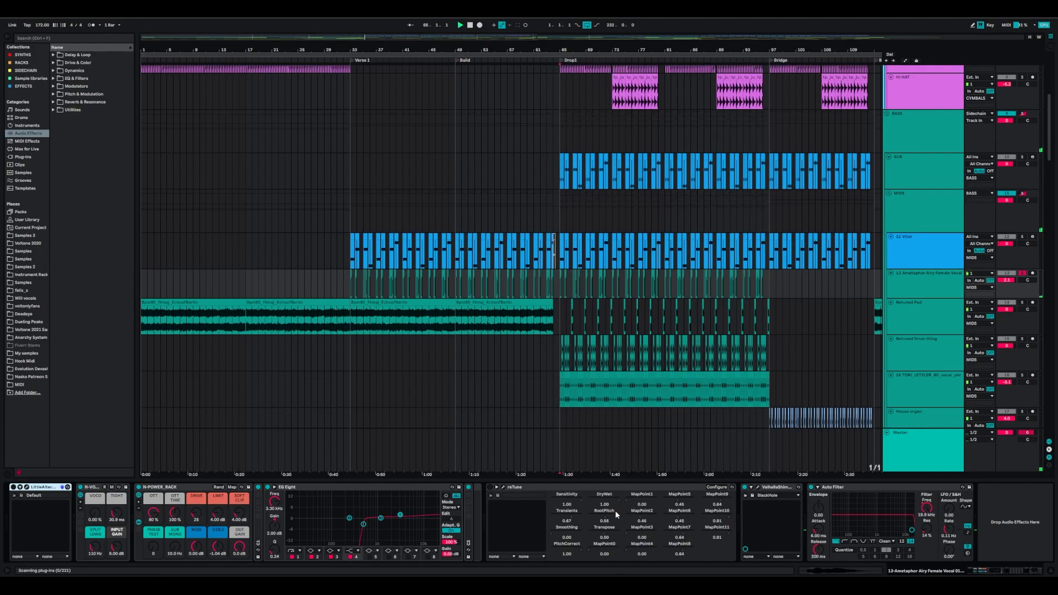
pyautogui.press('space')
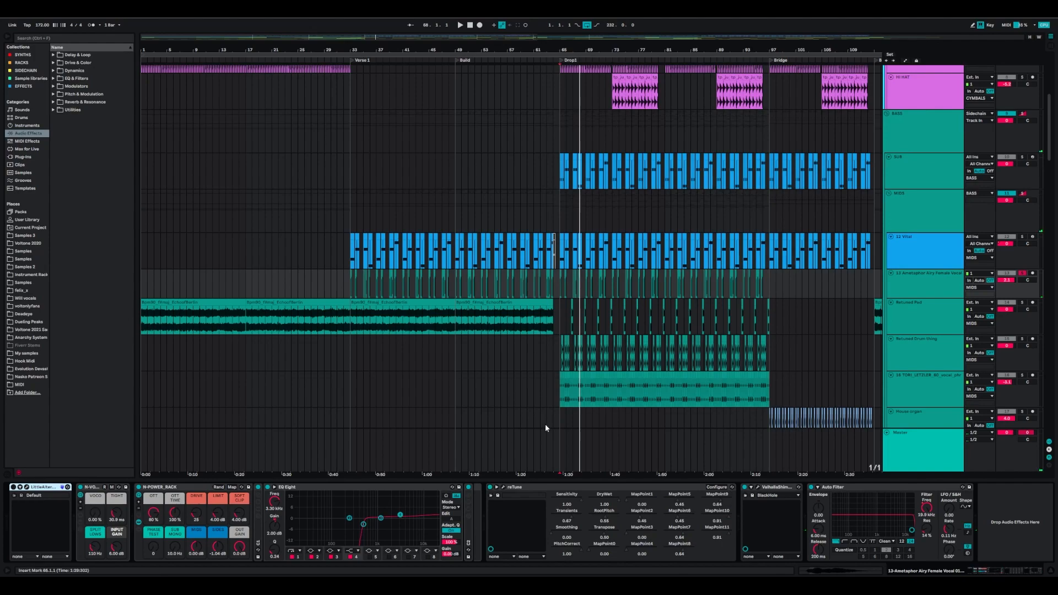
# View the vocal track's note mapping in reTune, close it and play the chops from Drop1 again
pyautogui.click(500, 491)
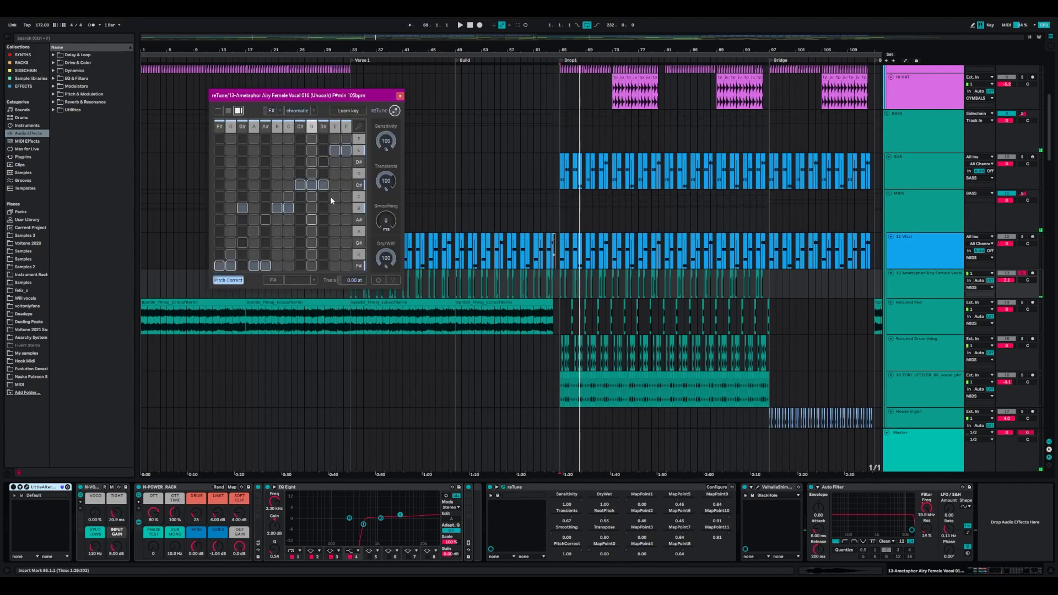
pyautogui.click(399, 97)
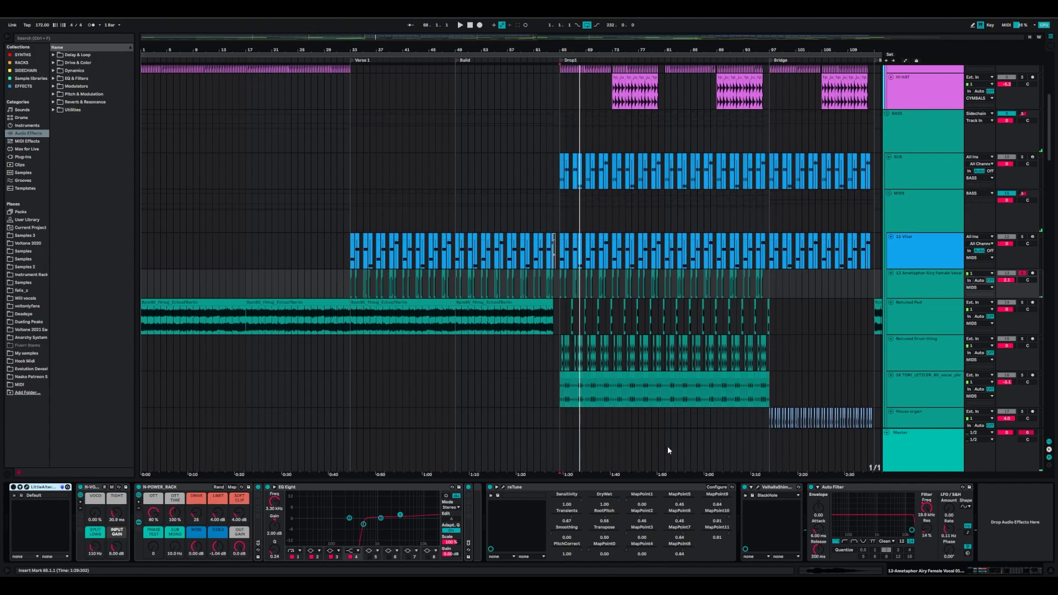
pyautogui.press('space')
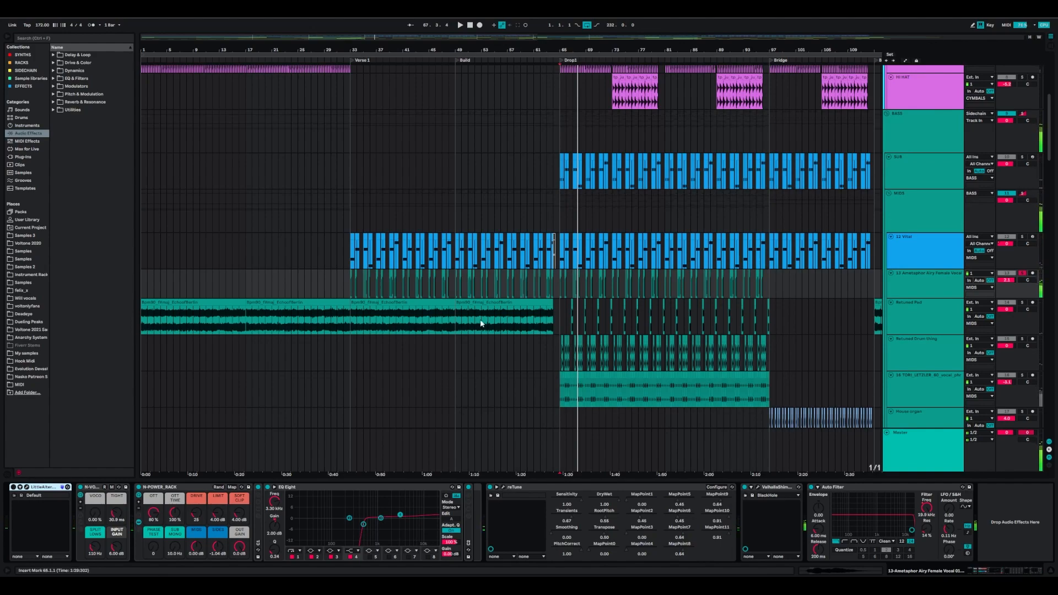
pyautogui.press('space')
# Show the 12-Vital track's devices, solo the track and play it from Verse 1
pyautogui.click(750, 259)
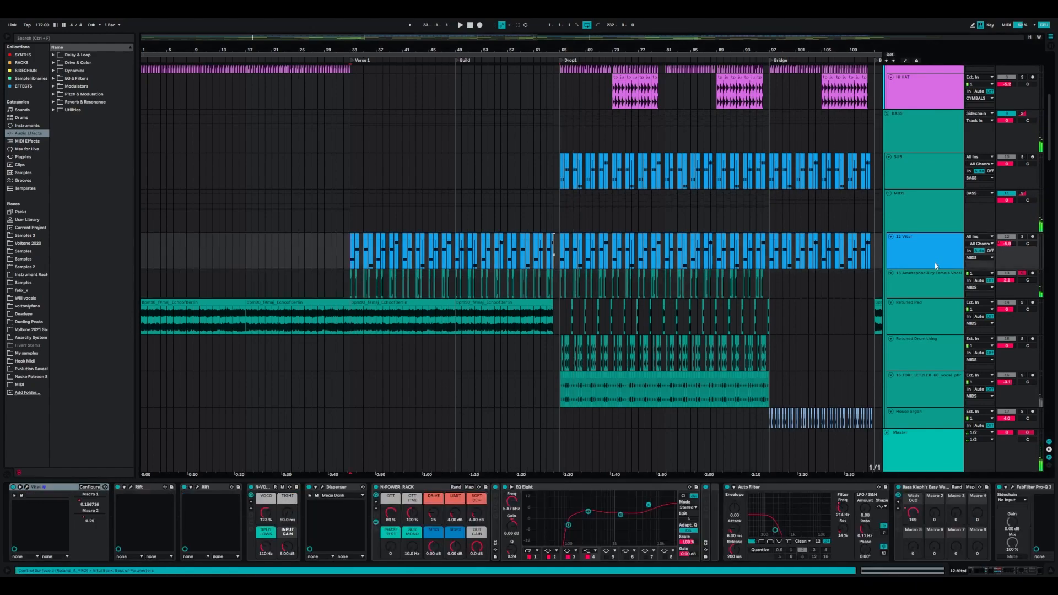
pyautogui.click(936, 266)
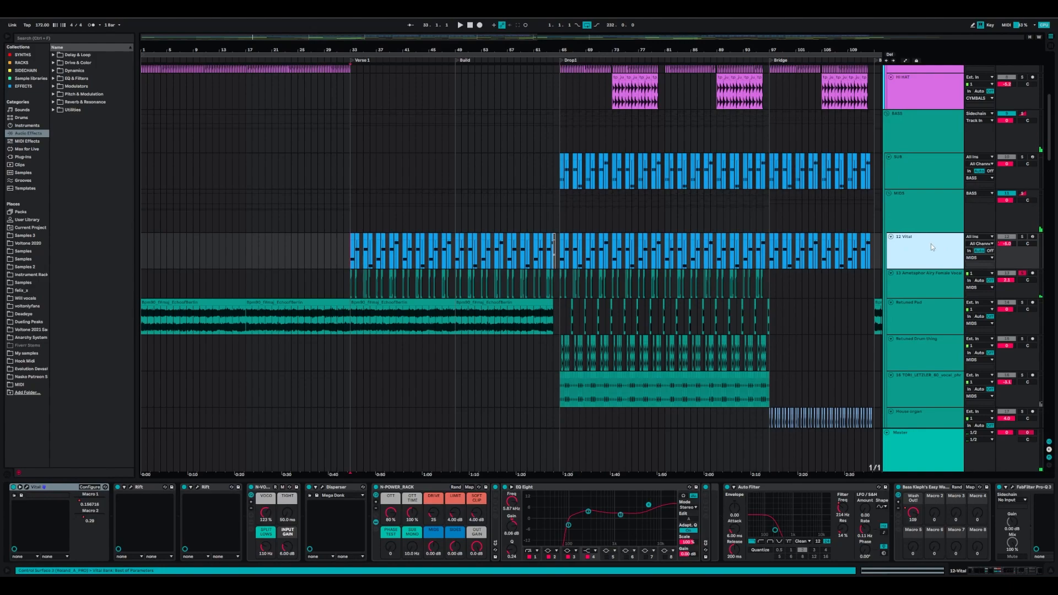
pyautogui.click(1021, 237)
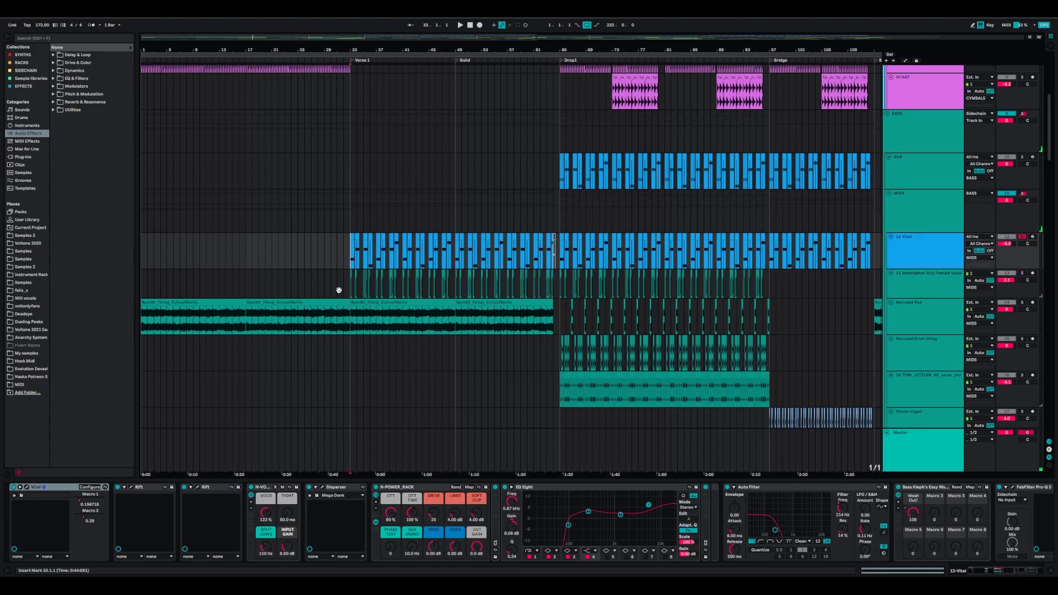
pyautogui.press('space')
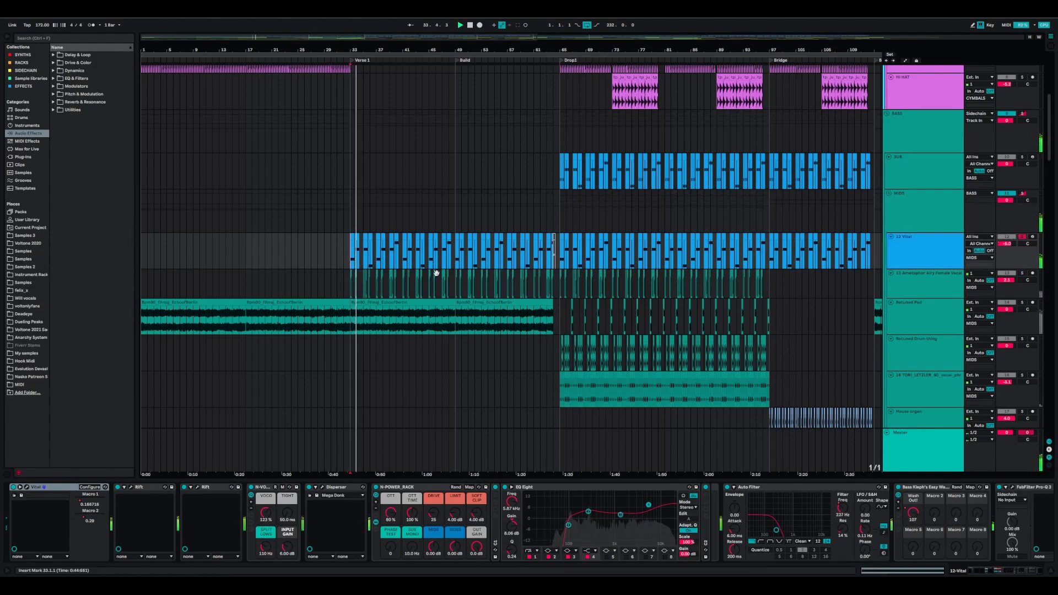
# View the 12-Vital track's oscillators and effects in the Vital synth, and close its window
pyautogui.click(26, 488)
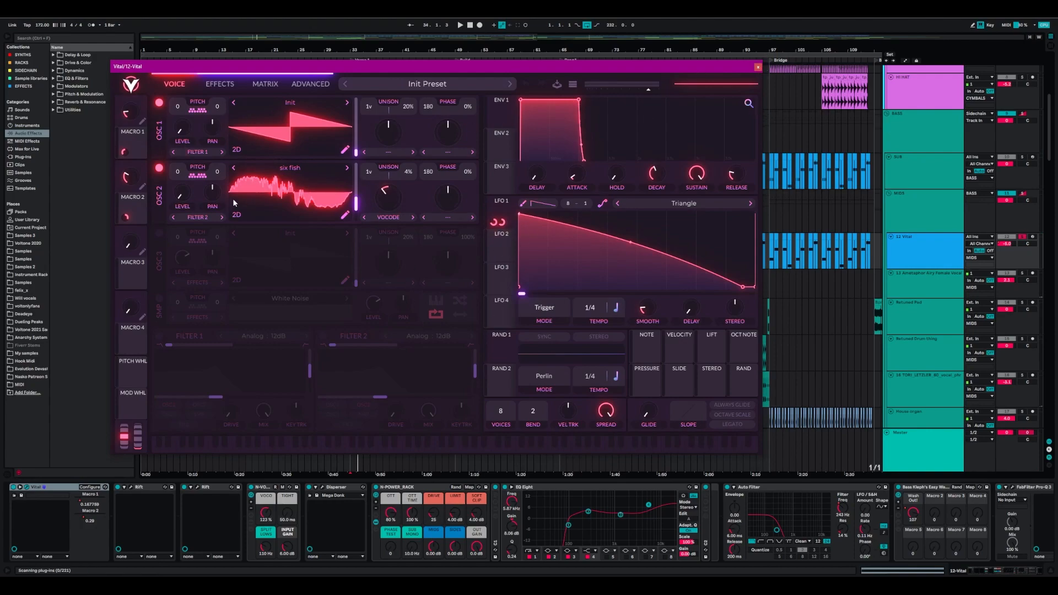
pyautogui.click(211, 87)
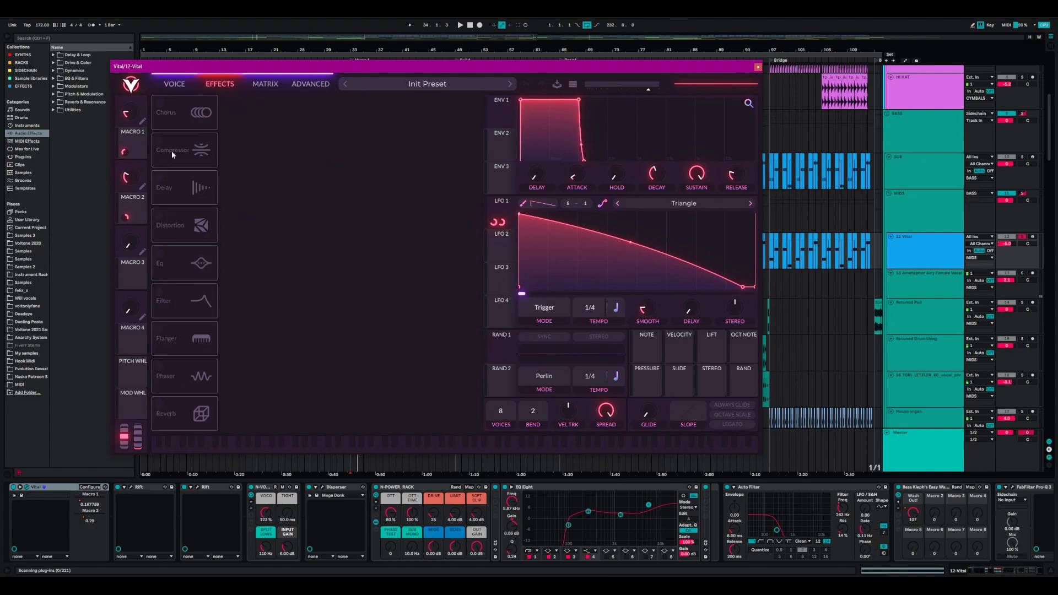
pyautogui.click(161, 84)
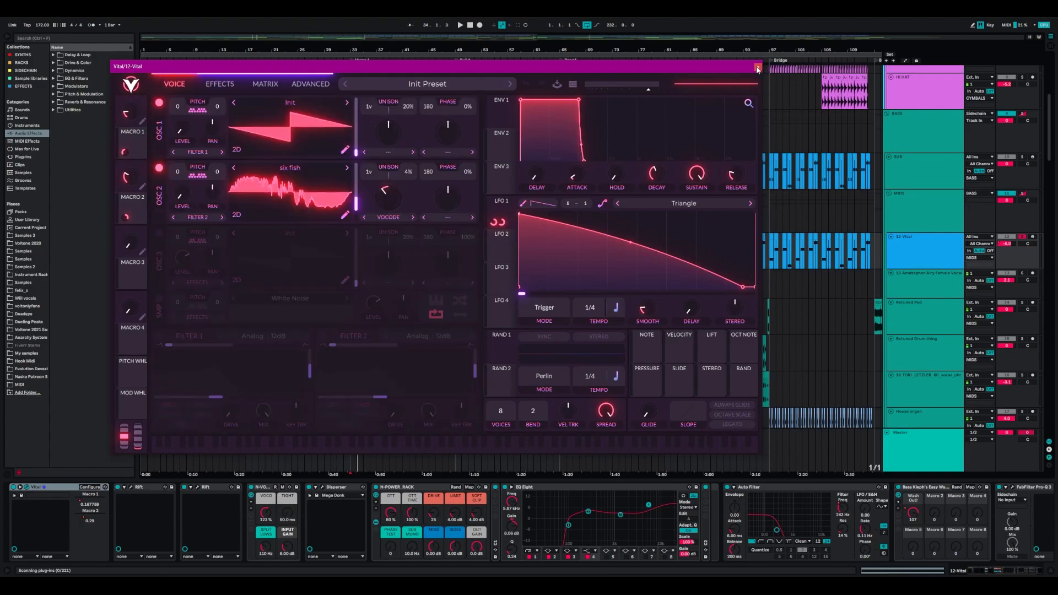
pyautogui.click(758, 66)
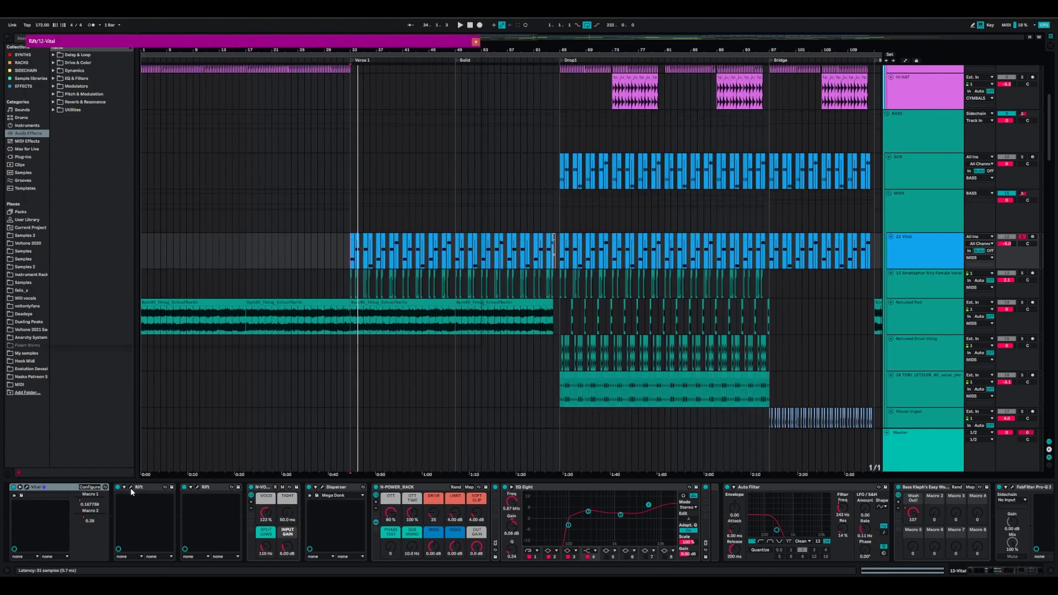
# View the Formant Shapes preset in the first Rift and Dimension Rectifier in the second, closing both windows
pyautogui.click(131, 489)
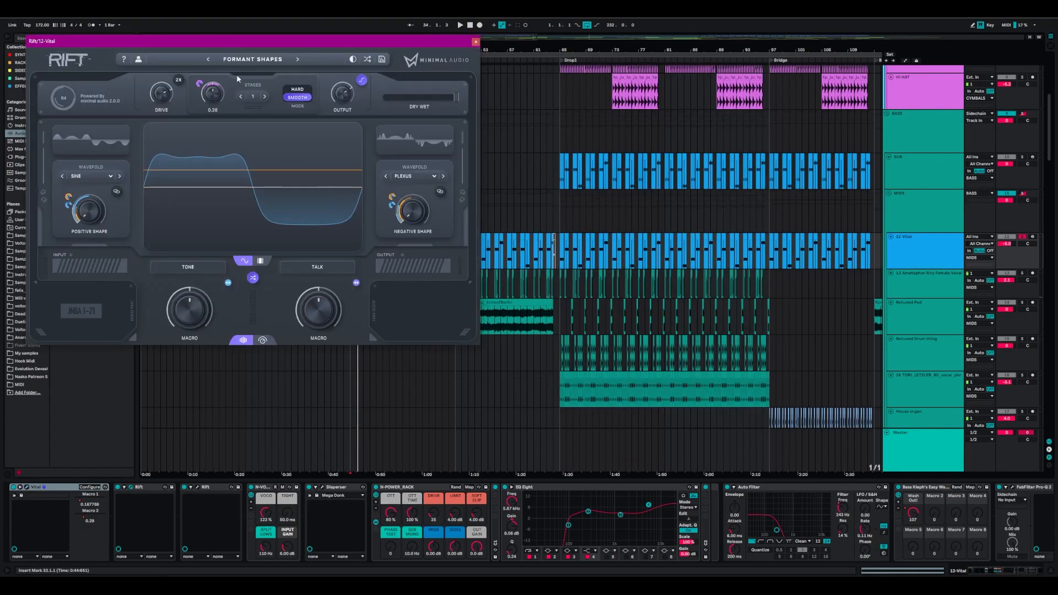
pyautogui.click(475, 43)
pyautogui.click(197, 489)
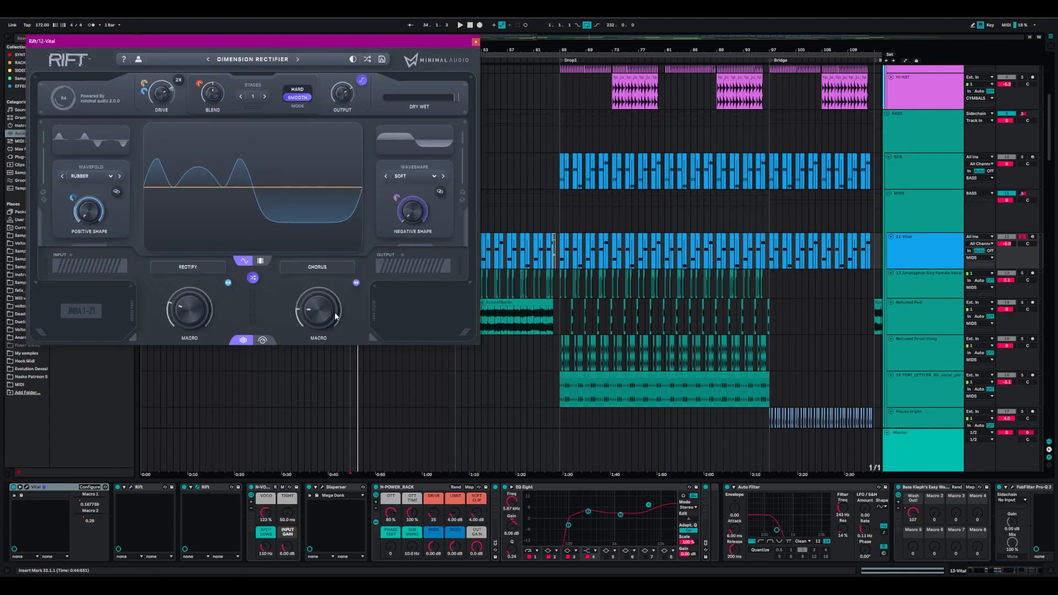
pyautogui.click(476, 42)
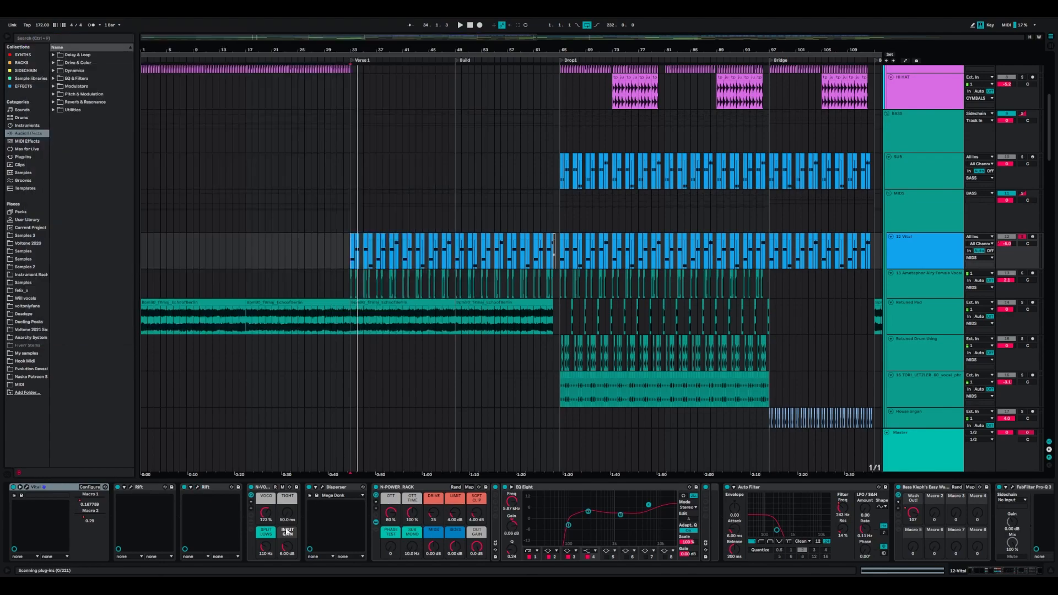
# Look through the rest of the 12-Vital effect chain, from Disperser and N-POWER_RACK through EQ Eight and Auto Filter to the Bass Kleph rack
pyautogui.click(265, 489)
pyautogui.click(343, 492)
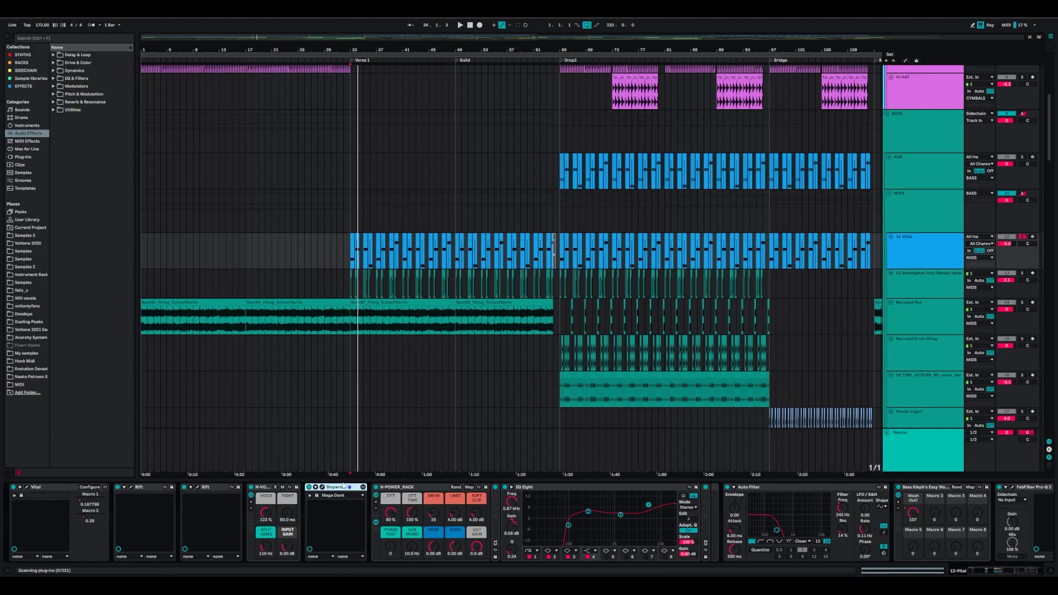
pyautogui.click(488, 524)
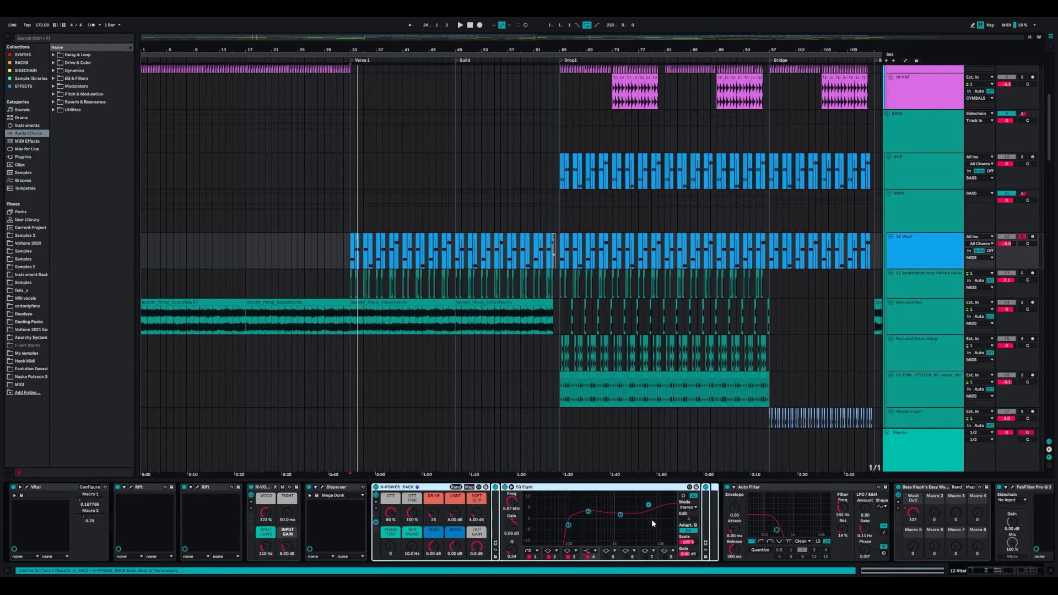
pyautogui.moveTo(652, 524); pyautogui.dragTo(328, 525)
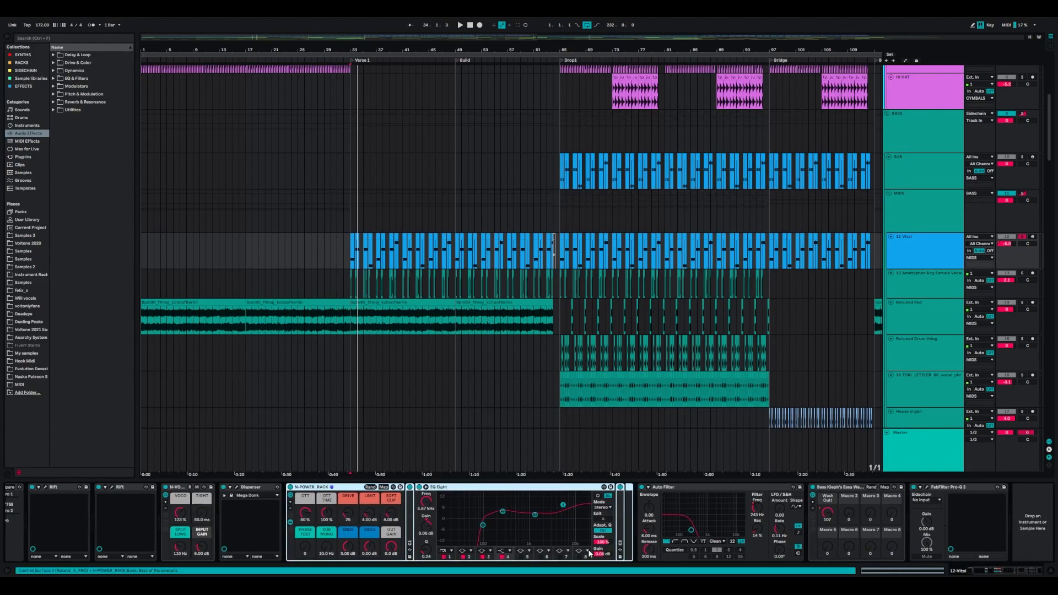
pyautogui.click(704, 488)
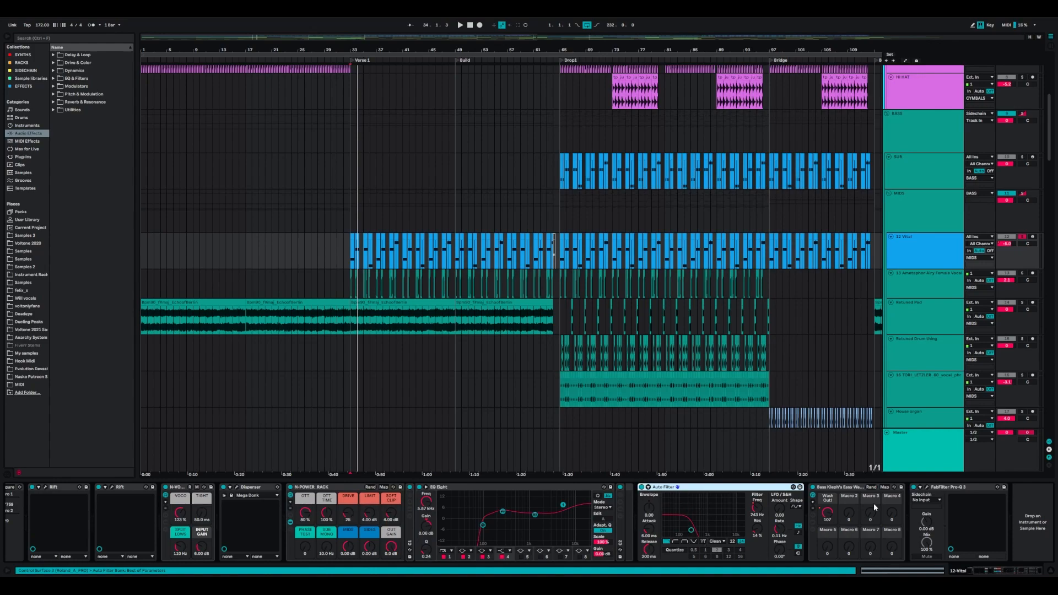
pyautogui.click(831, 492)
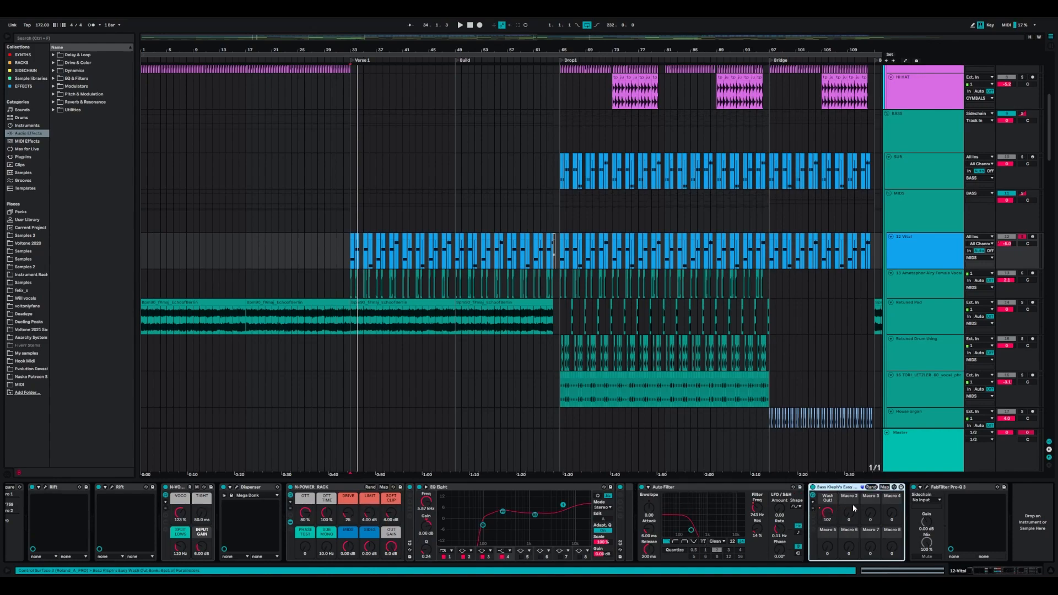
# View the 12-Vital track's FabFilter Pro-Q 3 curve, close its window, and play the soloed track from the start of Build
pyautogui.click(947, 488)
pyautogui.click(927, 488)
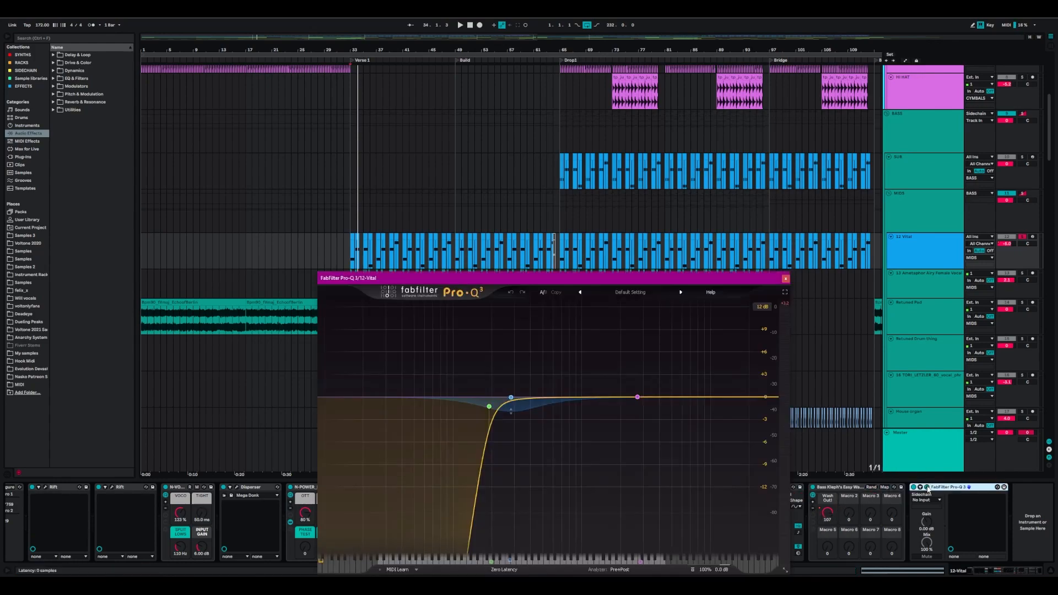
pyautogui.click(786, 279)
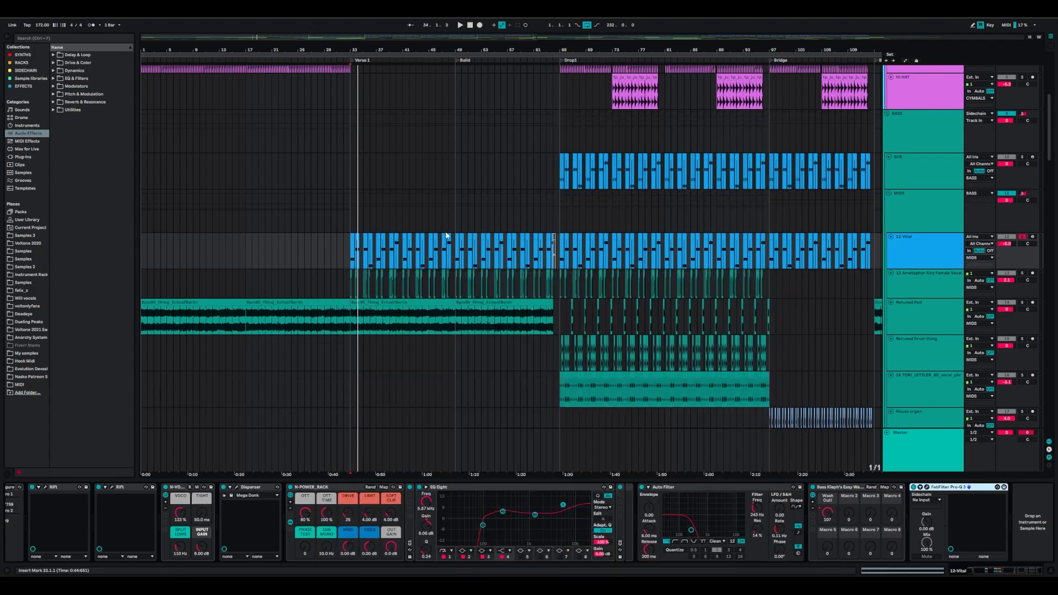
pyautogui.click(458, 256)
pyautogui.press('space')
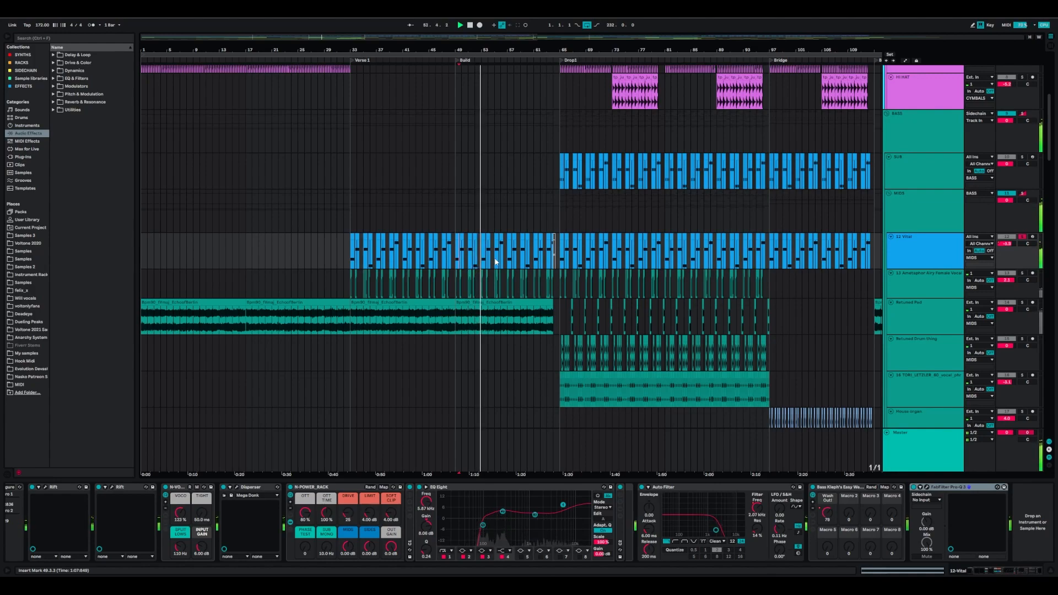
# Look through the tracks below 12-Vital, from the remaining MIDS through the SYNTHS group to the impacts, exhausts and risers in SAMPLES
pyautogui.scroll(-3, 467, 366)
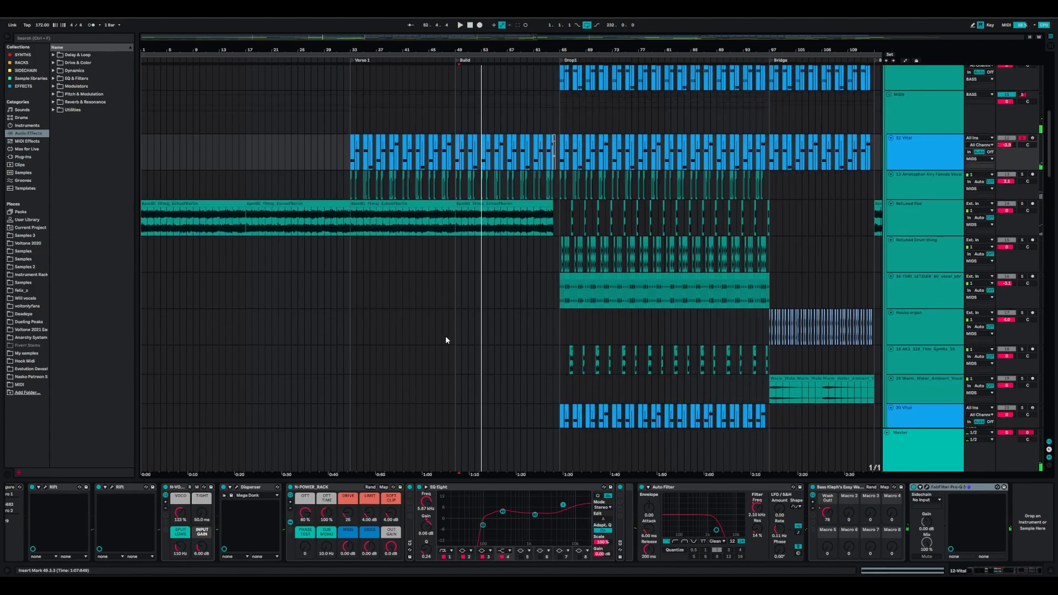
pyautogui.scroll(-10, 385, 350)
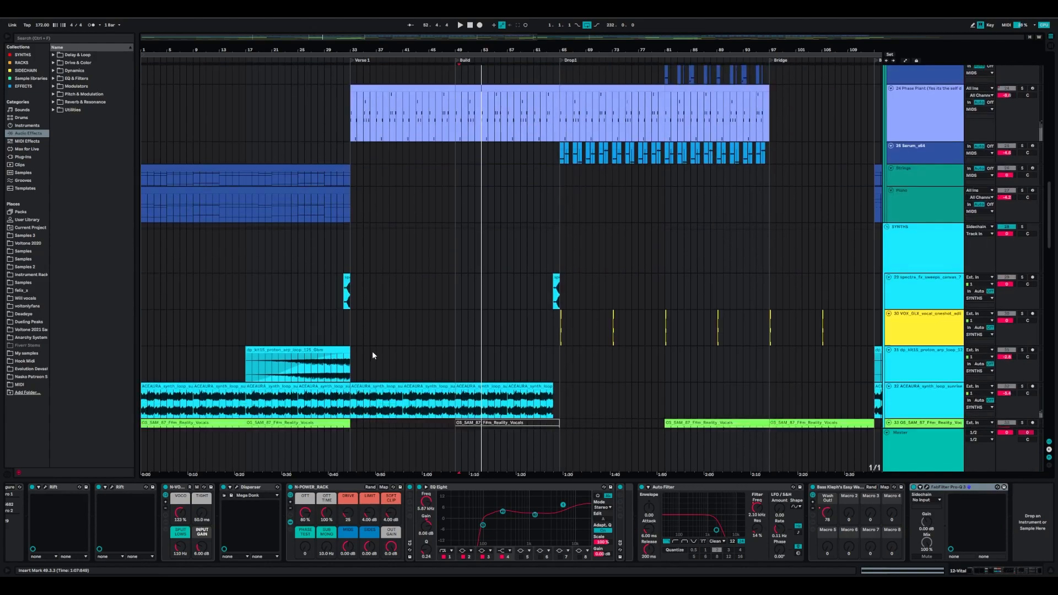
pyautogui.scroll(-2, 374, 353)
pyautogui.click(346, 303)
pyautogui.scroll(-1, 373, 402)
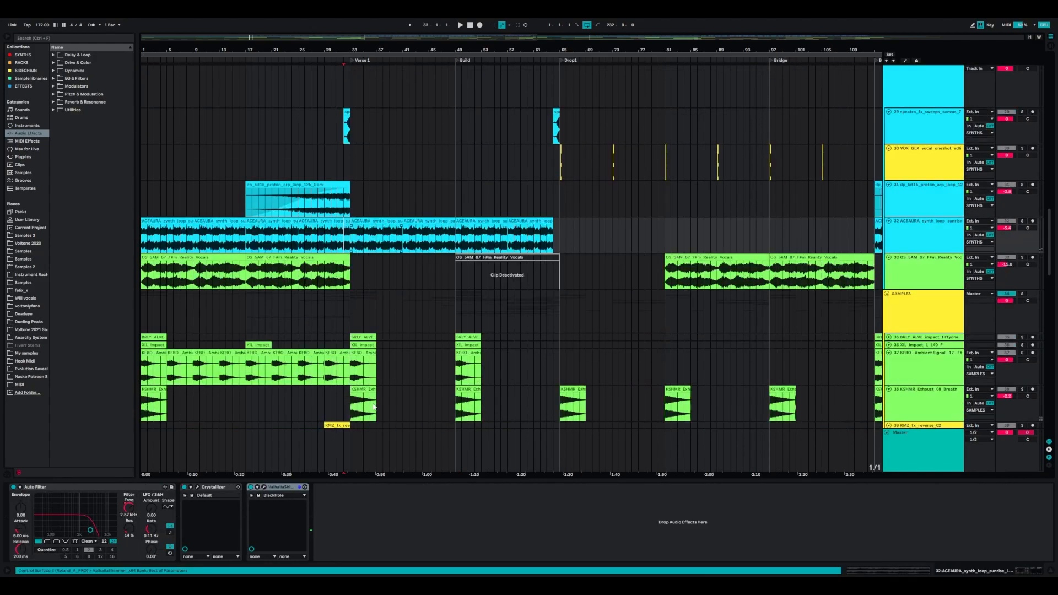
pyautogui.scroll(-3, 372, 407)
pyautogui.click(488, 171)
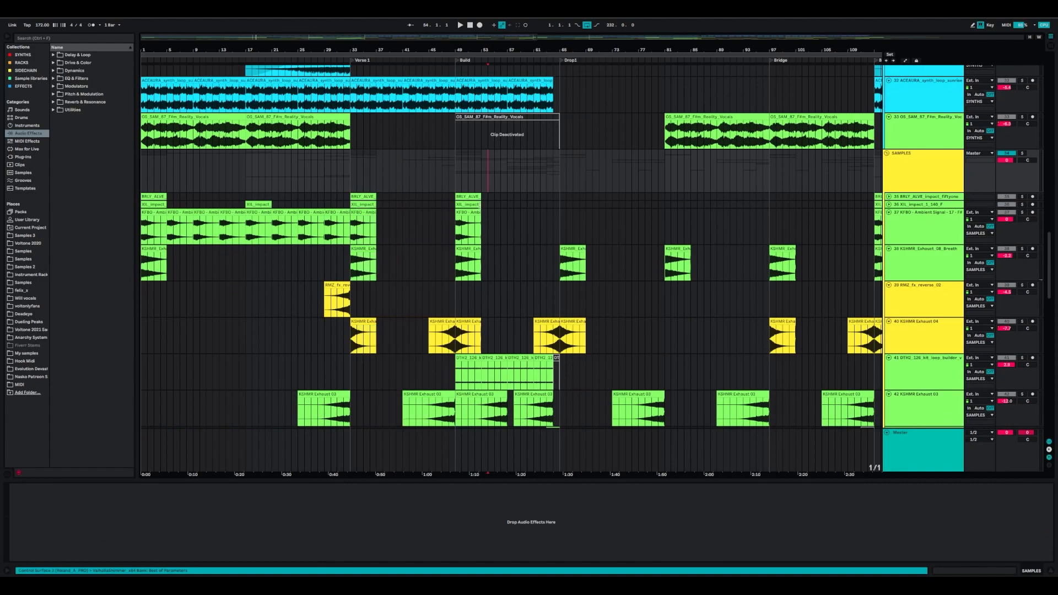
pyautogui.scroll(-3, 412, 394)
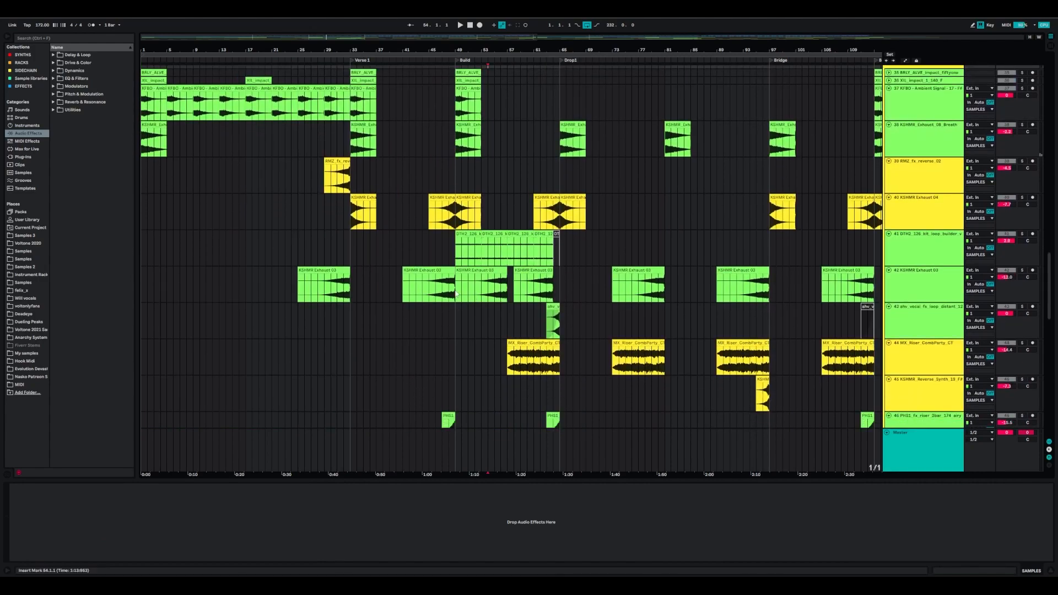
# Audition the builder loop on track 41 in solo from bar 49, the start of the Build section
pyautogui.click(448, 265)
pyautogui.press('Right')
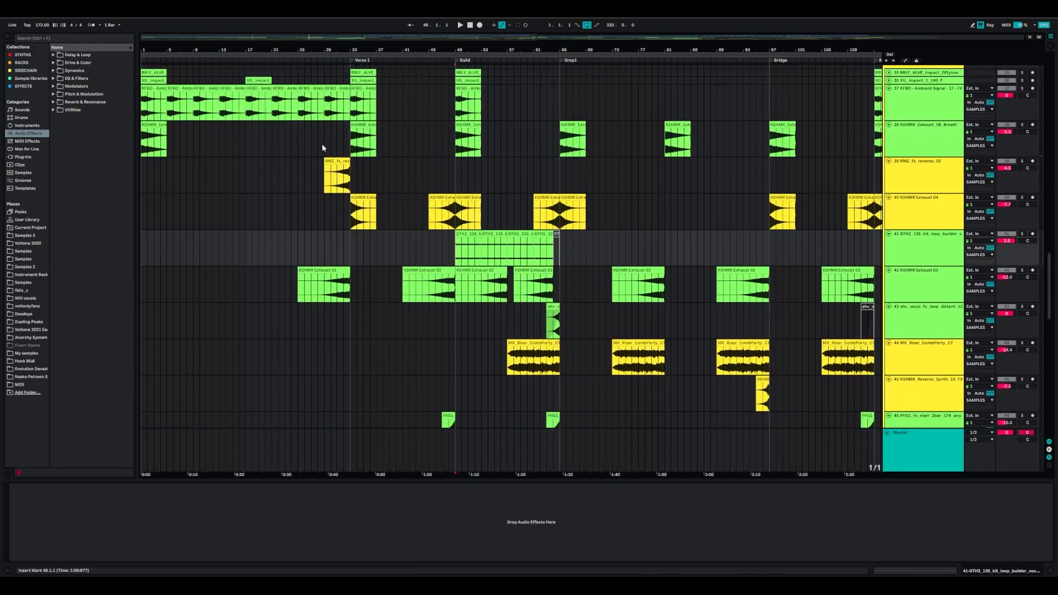
pyautogui.click(1022, 234)
pyautogui.press('space')
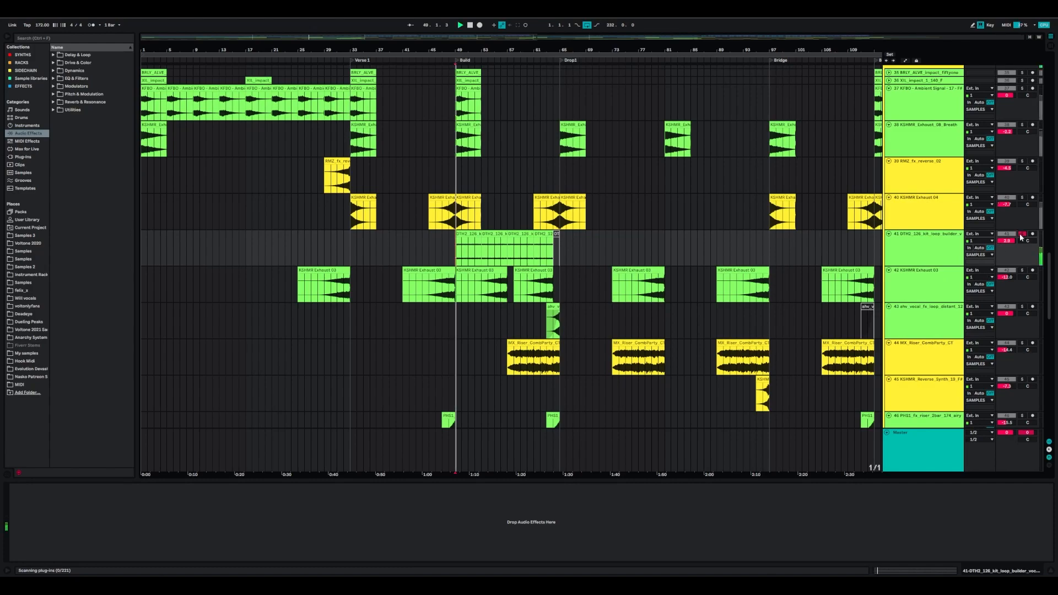
pyautogui.click(1023, 235)
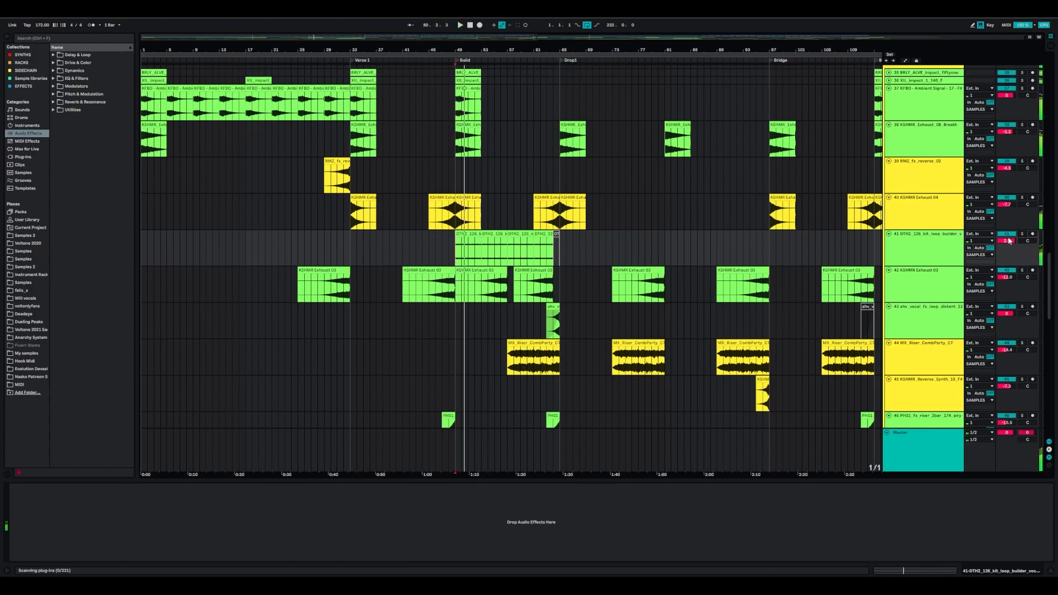
# Highlight the three stacked riser clips on tracks 47 to 49 leading into Drop1
pyautogui.scroll(-5, 387, 373)
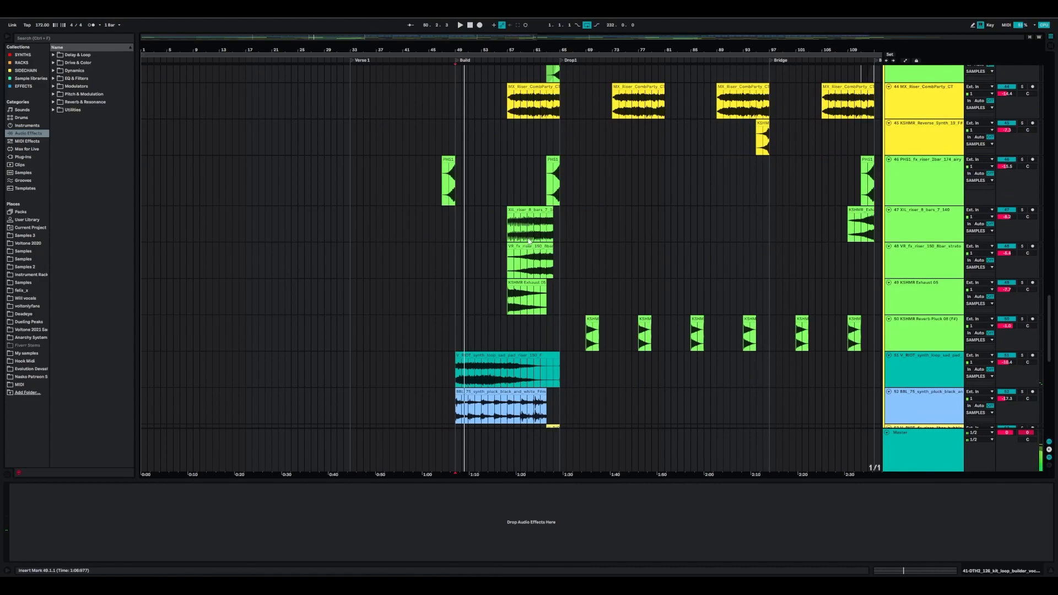
pyautogui.click(504, 236)
pyautogui.moveTo(503, 236); pyautogui.dragTo(558, 301)
pyautogui.scroll(-2, 463, 373)
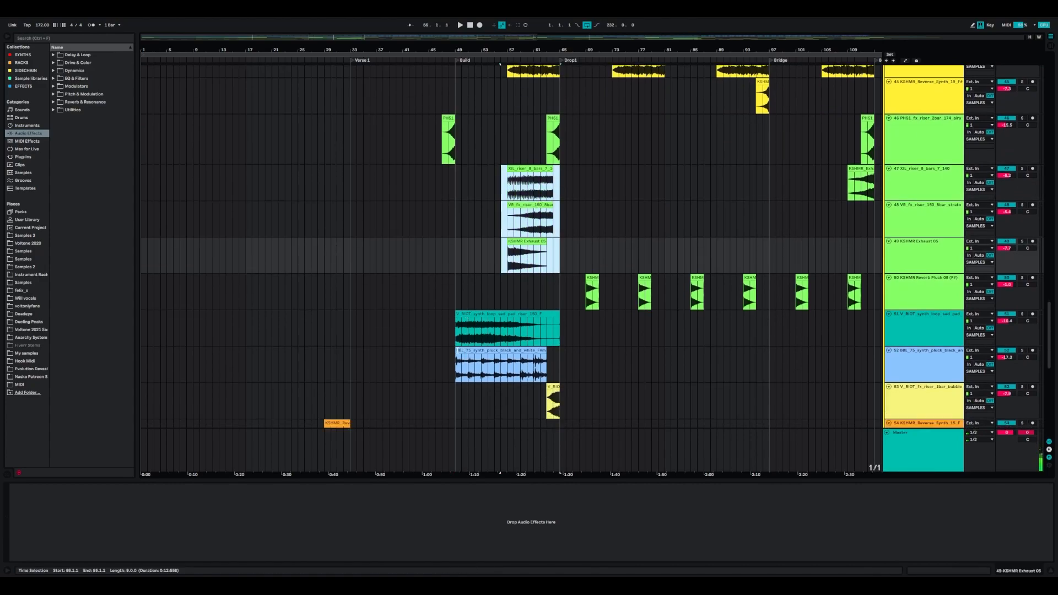
# Play the Build section from bar 49, where the synth pad and pluck loops on tracks 51 and 52 begin
pyautogui.click(457, 361)
pyautogui.scroll(-2, 458, 316)
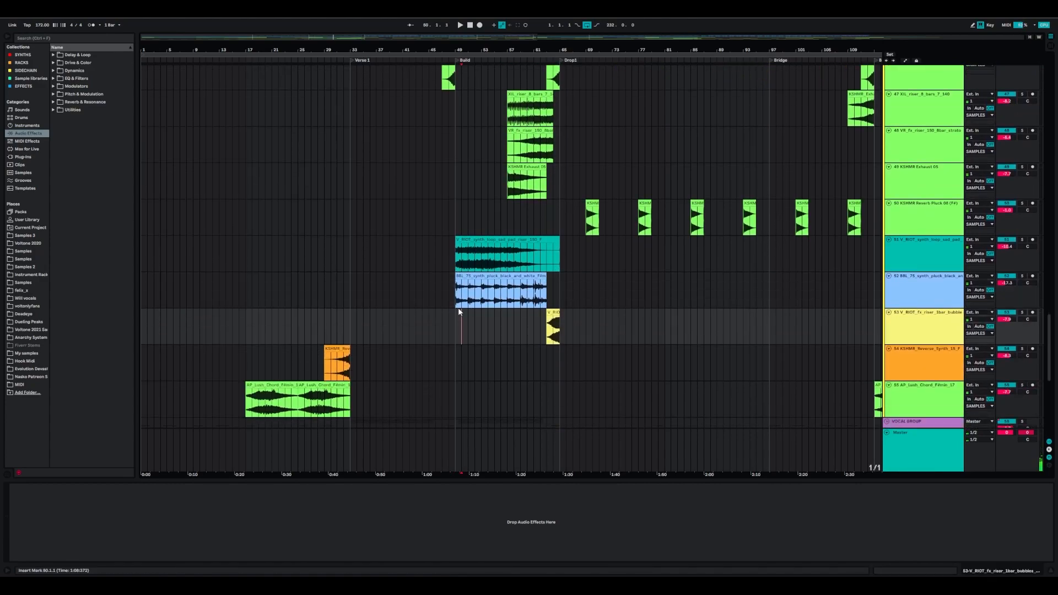
pyautogui.scroll(-6, 458, 374)
pyautogui.scroll(3, 469, 383)
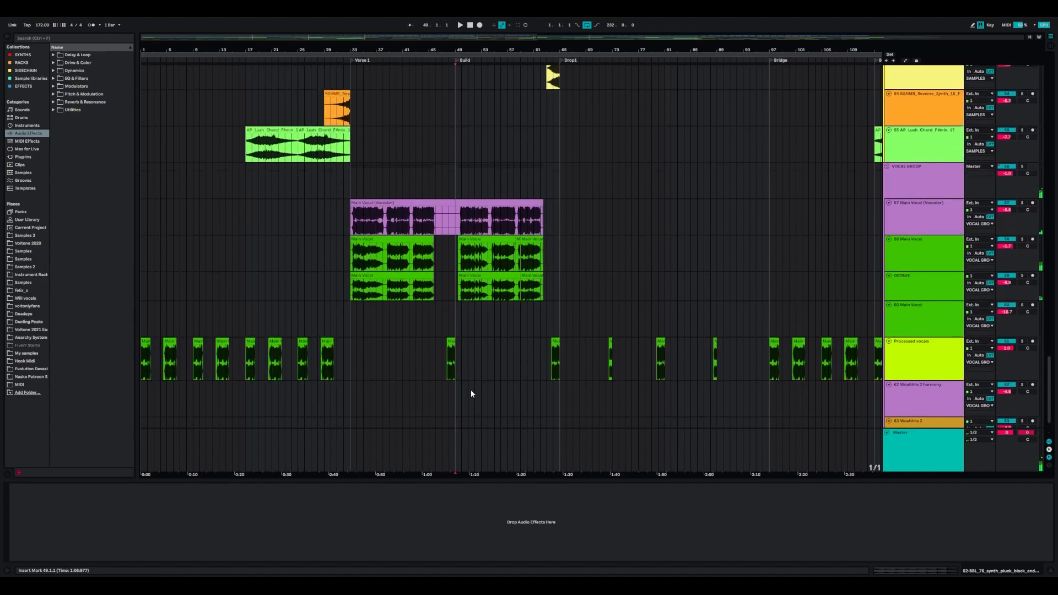
pyautogui.scroll(3, 487, 345)
pyautogui.press('space')
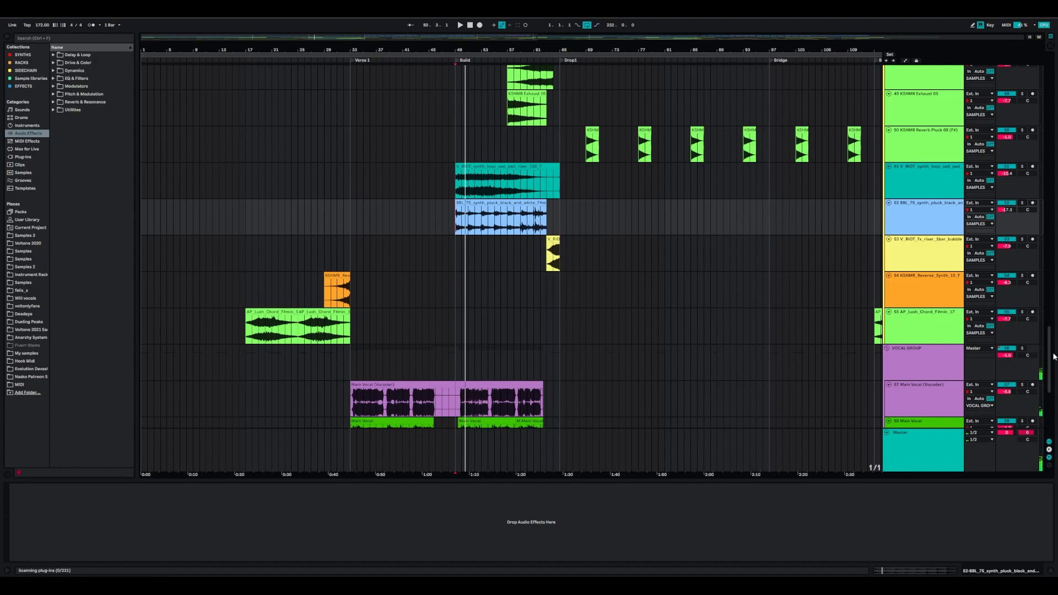
# Solo the KICK SNARE track, play its build-up roll from bar 57 and show the track's effects
pyautogui.scroll(15, 1035, 181)
pyautogui.scroll(-8, 1035, 182)
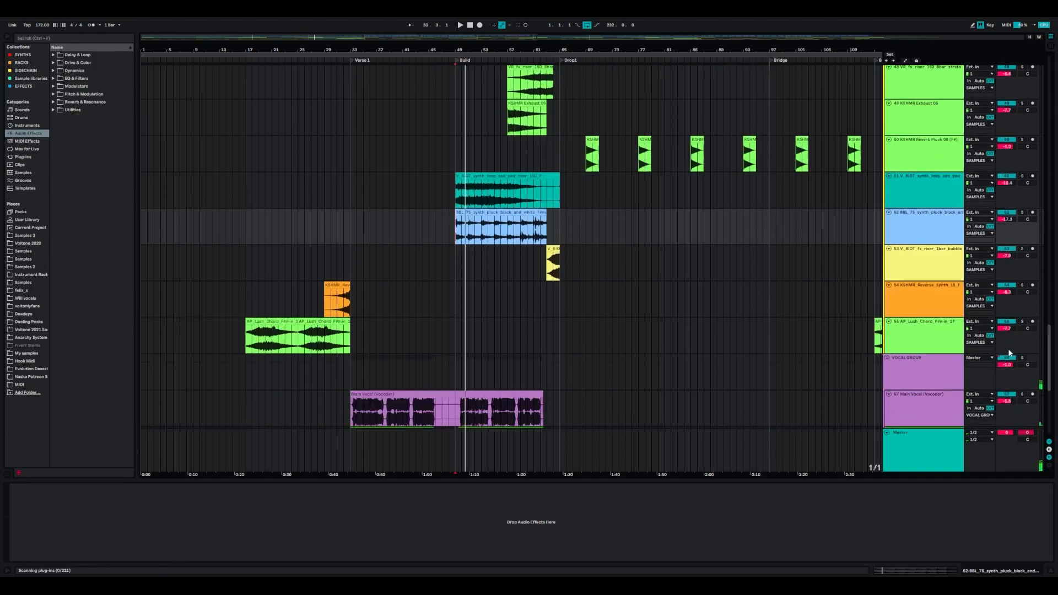
pyautogui.scroll(16, 985, 249)
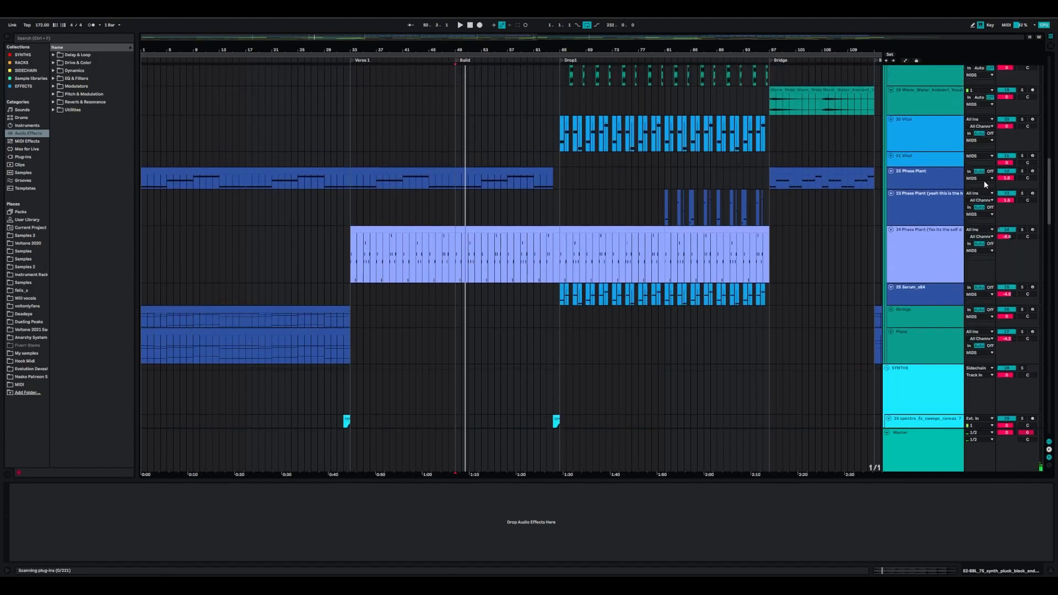
pyautogui.scroll(2, 972, 88)
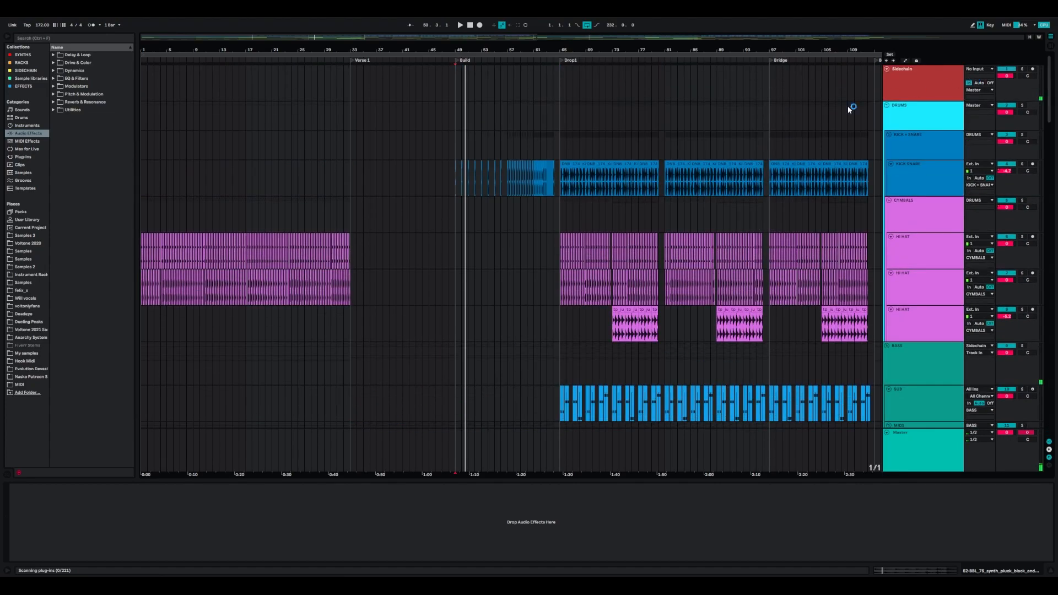
pyautogui.click(527, 214)
pyautogui.click(455, 183)
pyautogui.click(1021, 164)
pyautogui.click(500, 191)
pyautogui.click(511, 191)
pyautogui.press('space')
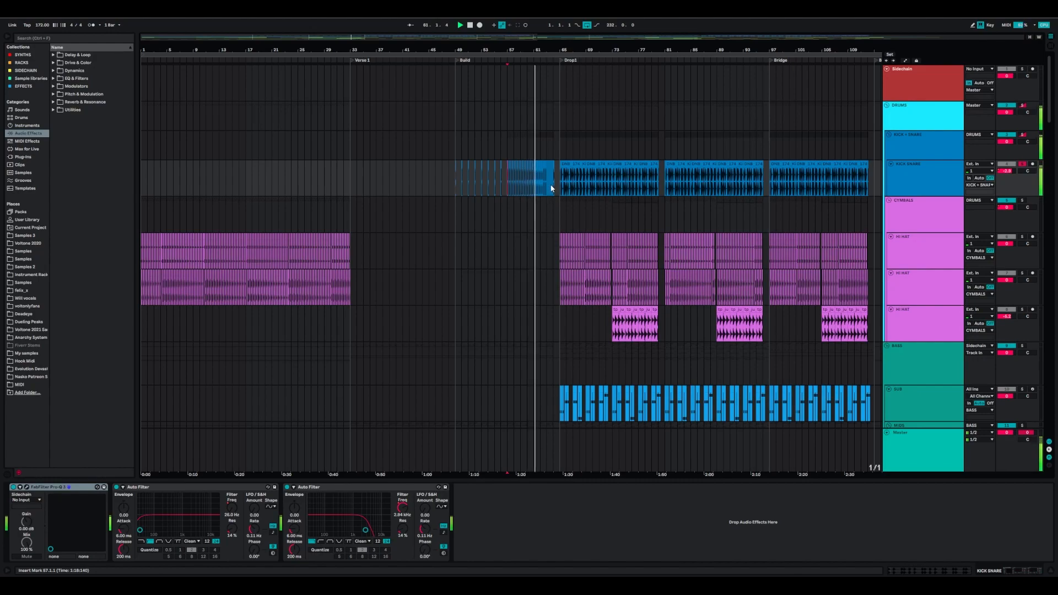
pyautogui.click(917, 181)
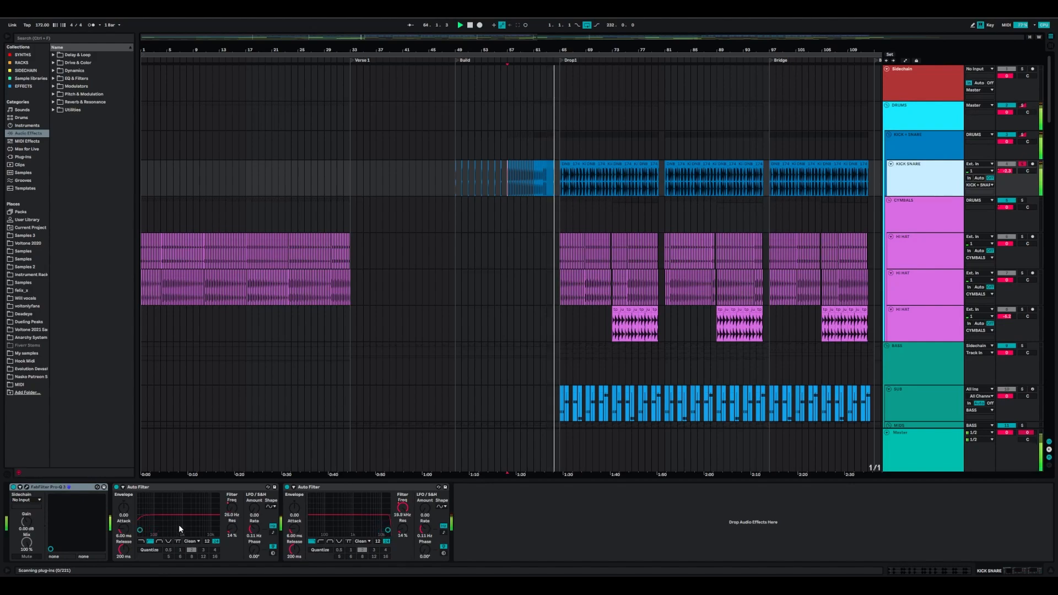
# Stop playback, place the insert marker at the start of Drop1 and display the KICK SNARE device chain
pyautogui.moveTo(657, 220); pyautogui.dragTo(514, 197)
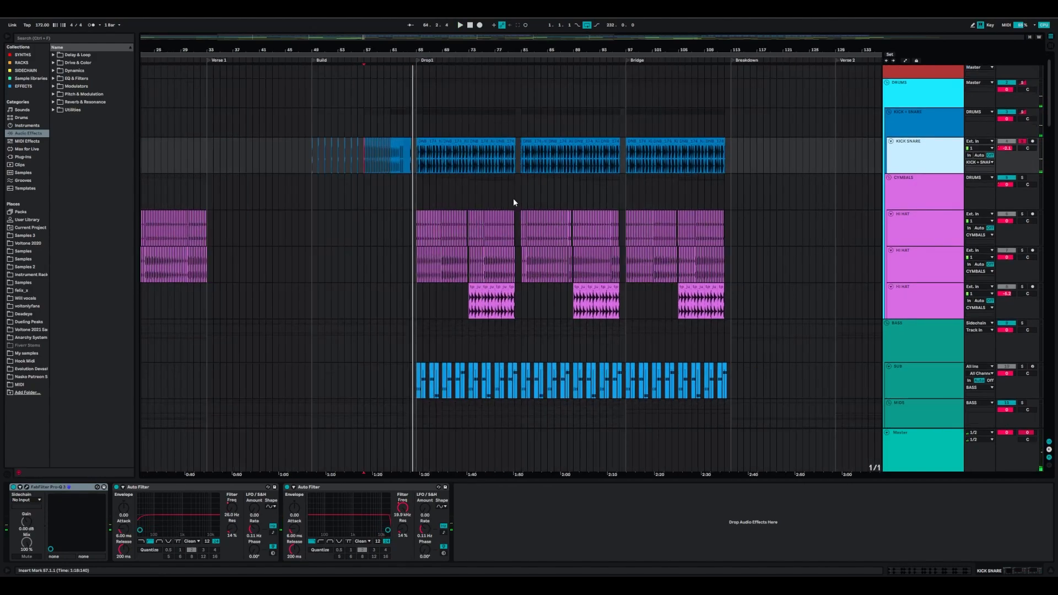
pyautogui.click(421, 169)
pyautogui.press('space')
pyautogui.click(417, 198)
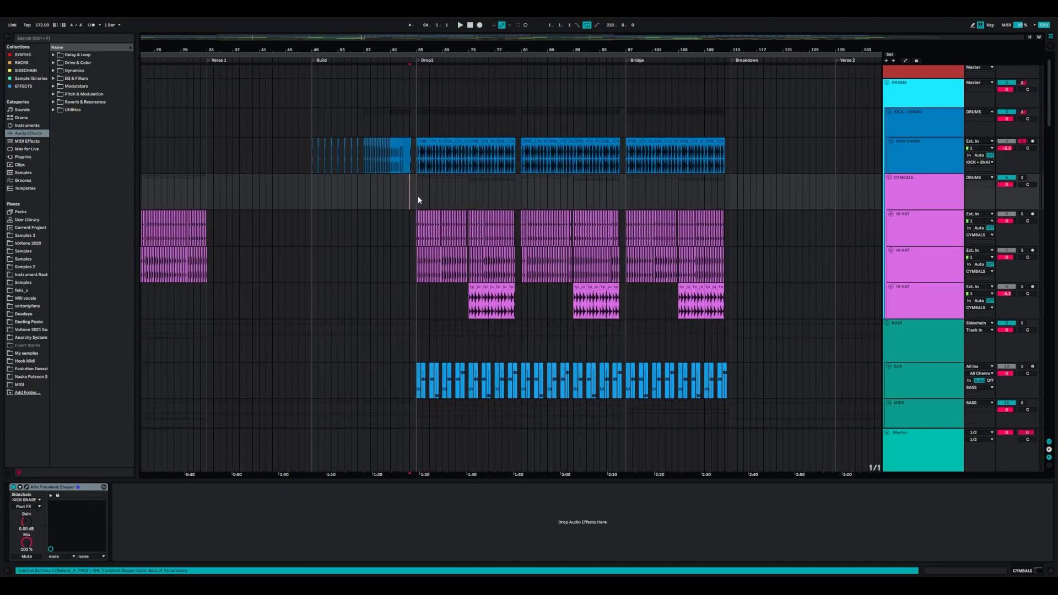
pyautogui.click(940, 160)
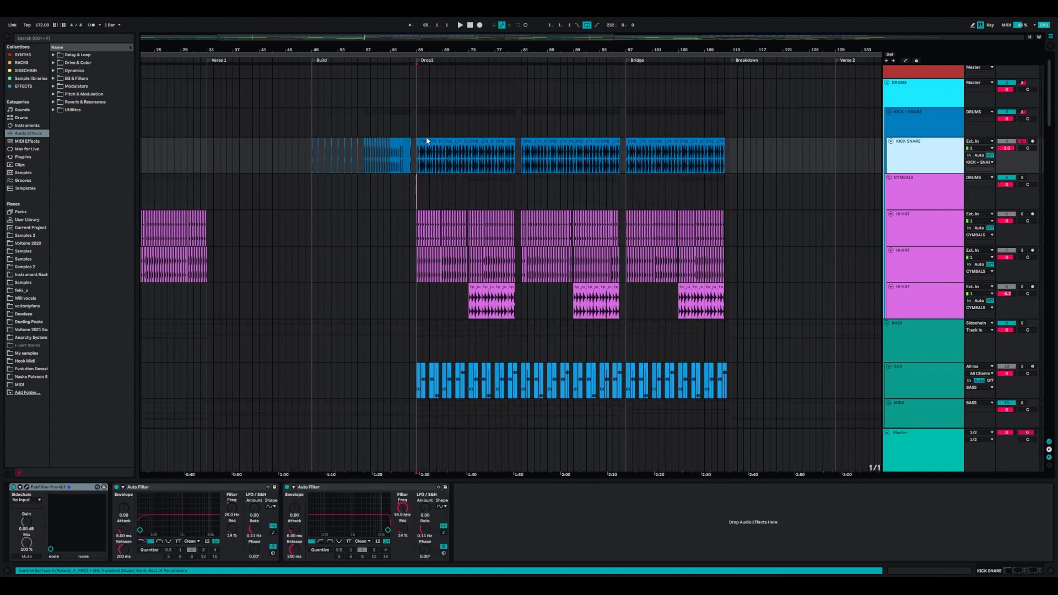
# Play the soloed kick and snare pattern in Drop1 from bar 68 and return the insert marker to bar 65
pyautogui.click(419, 154)
pyautogui.moveTo(424, 50); pyautogui.dragTo(413, 90)
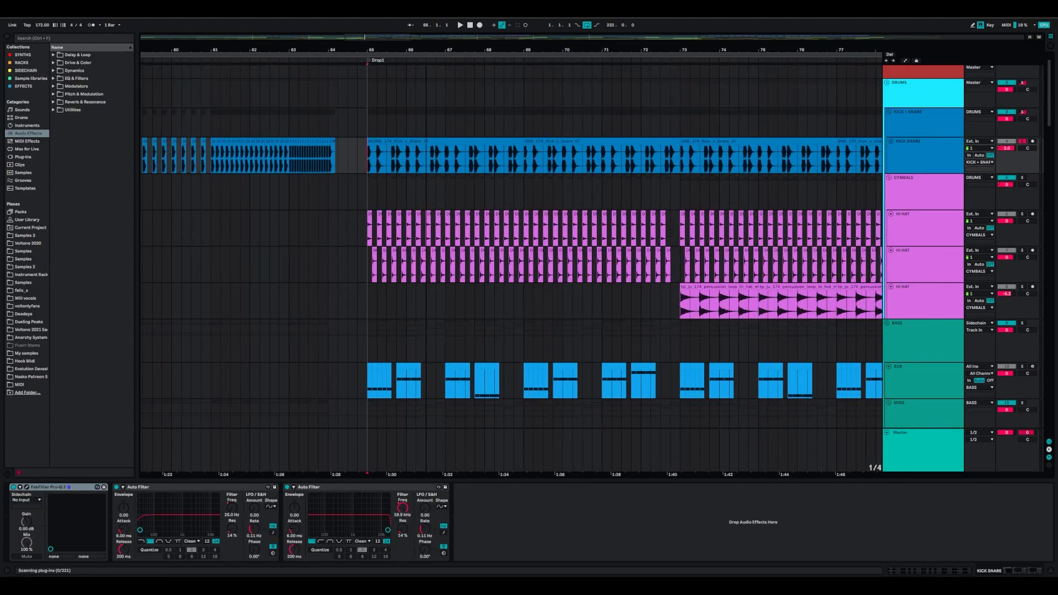
pyautogui.click(504, 157)
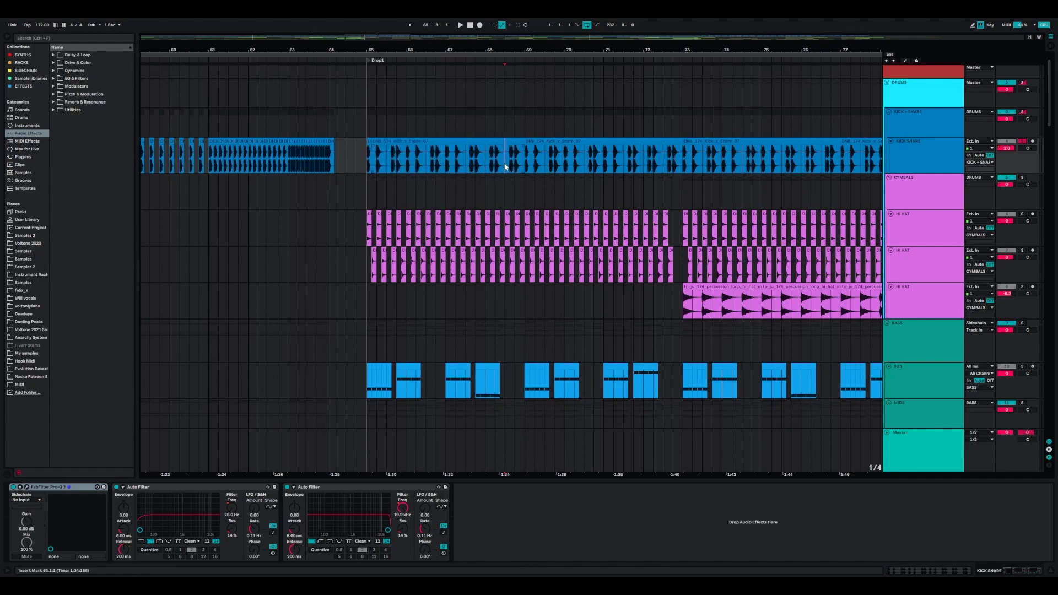
pyautogui.press('space')
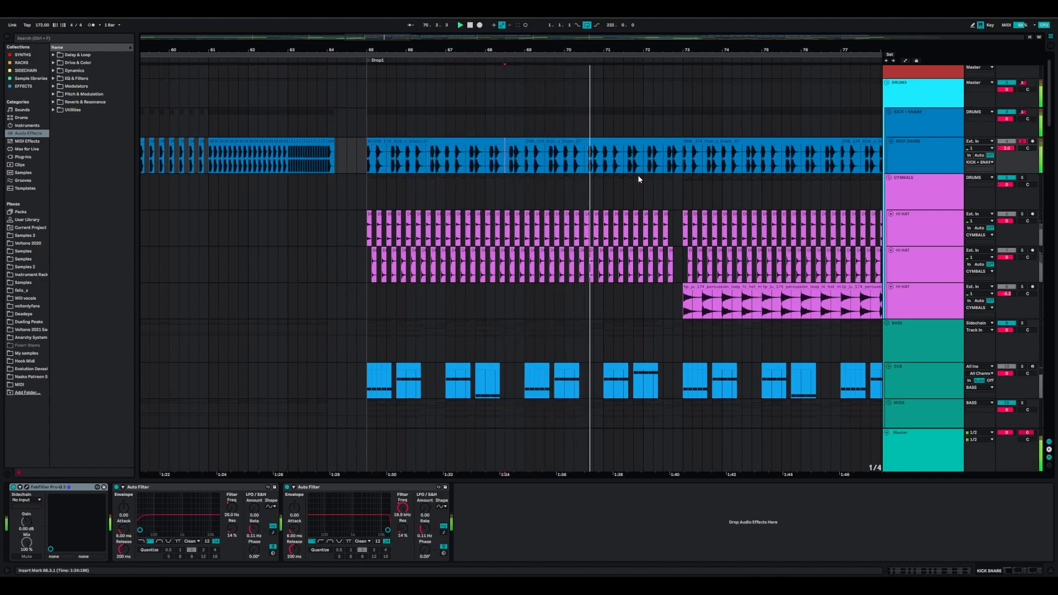
pyautogui.click(358, 165)
pyautogui.press('space')
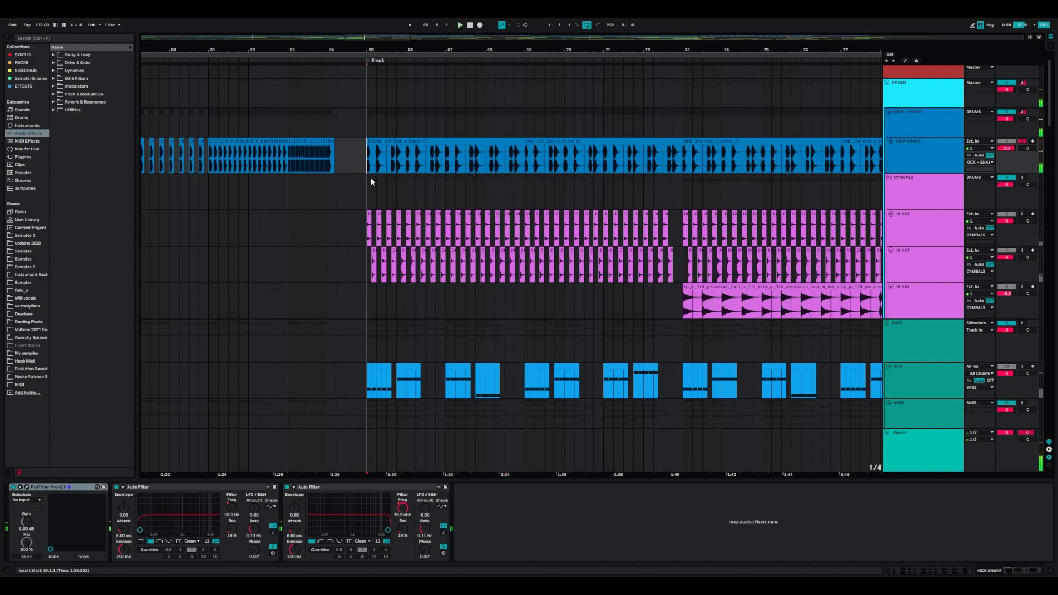
# Solo the first two HI HAT tracks and play them from the start of Drop1 at bar 65
pyautogui.click(364, 228)
pyautogui.click(1023, 251)
pyautogui.press('space')
pyautogui.scroll(1, 605, 289)
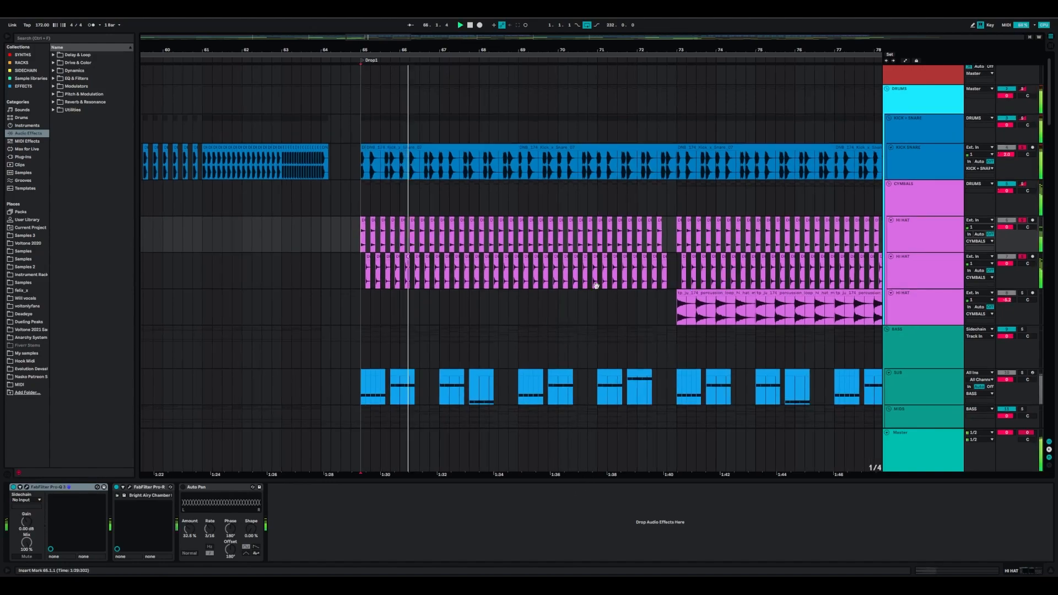
pyautogui.scroll(-2, 605, 288)
pyautogui.hscroll(2, 605, 289)
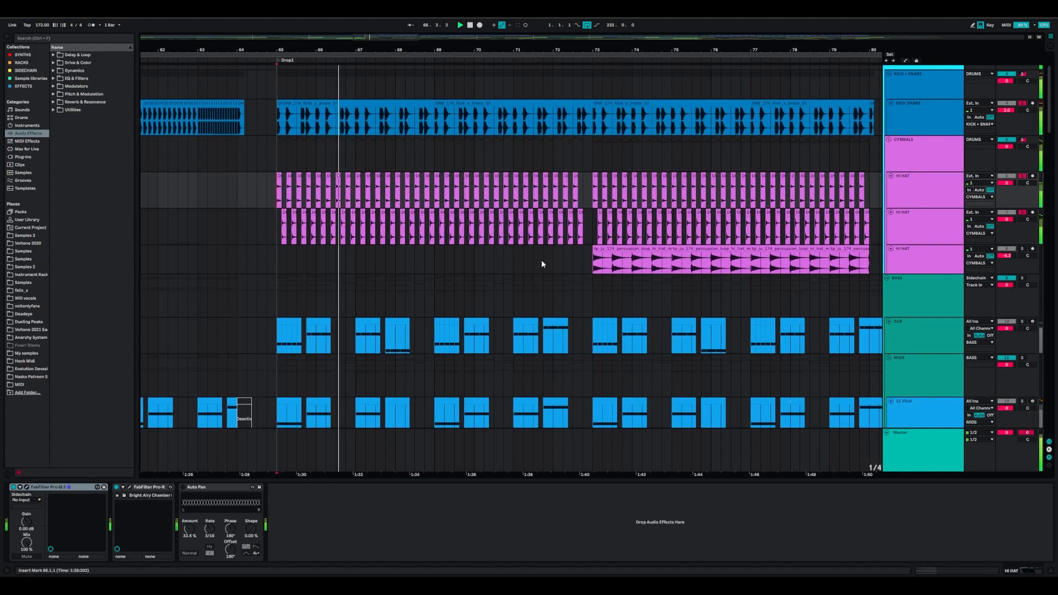
# Add the third HI HAT track to the solo and play its percussion loop from just before bar 73
pyautogui.click(579, 267)
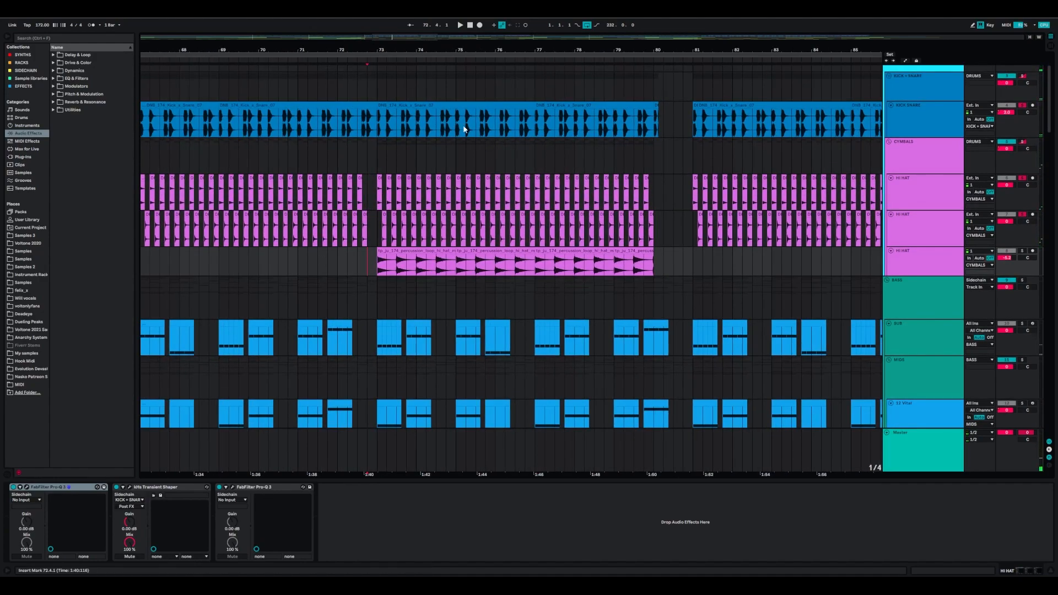
pyautogui.moveTo(482, 50); pyautogui.dragTo(427, 50)
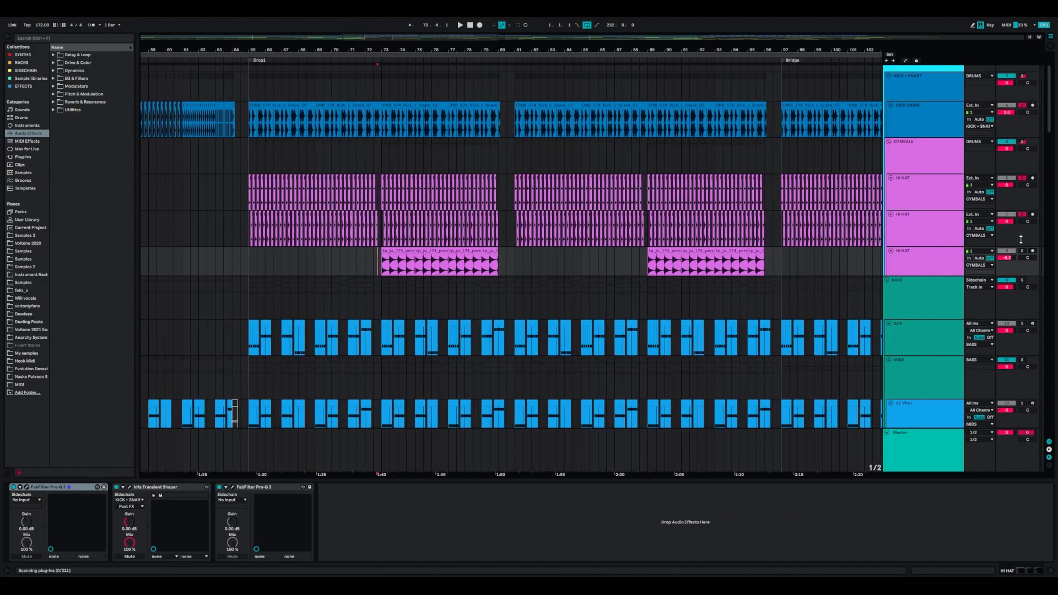
pyautogui.press('space')
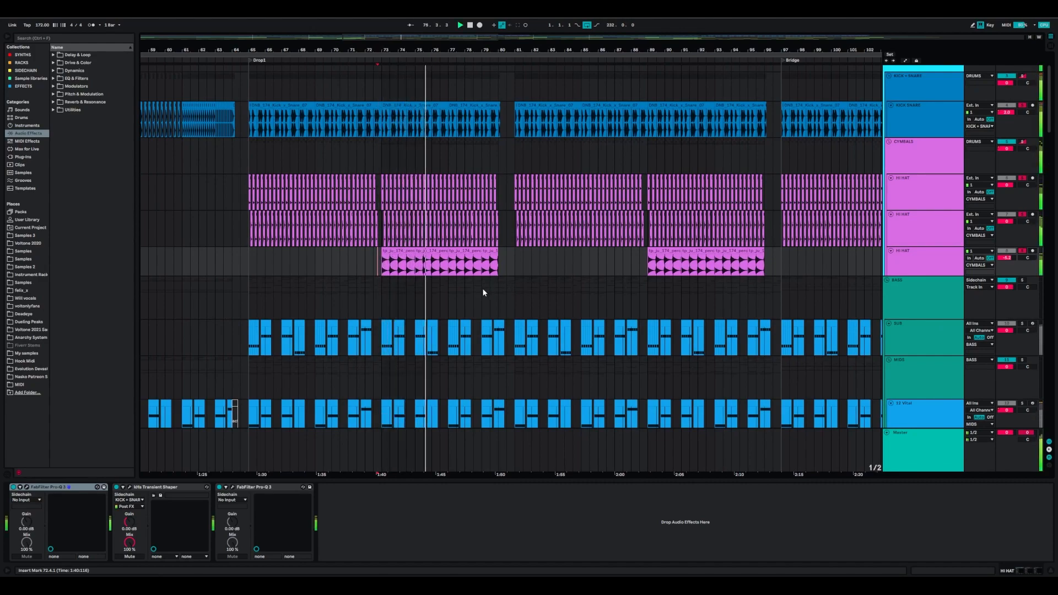
pyautogui.press('space')
# Solo the 12 Vital bass track, show its device chain and play it from the start of Drop1
pyautogui.moveTo(600, 296); pyautogui.dragTo(276, 283)
pyautogui.moveTo(619, 49); pyautogui.dragTo(1045, 42)
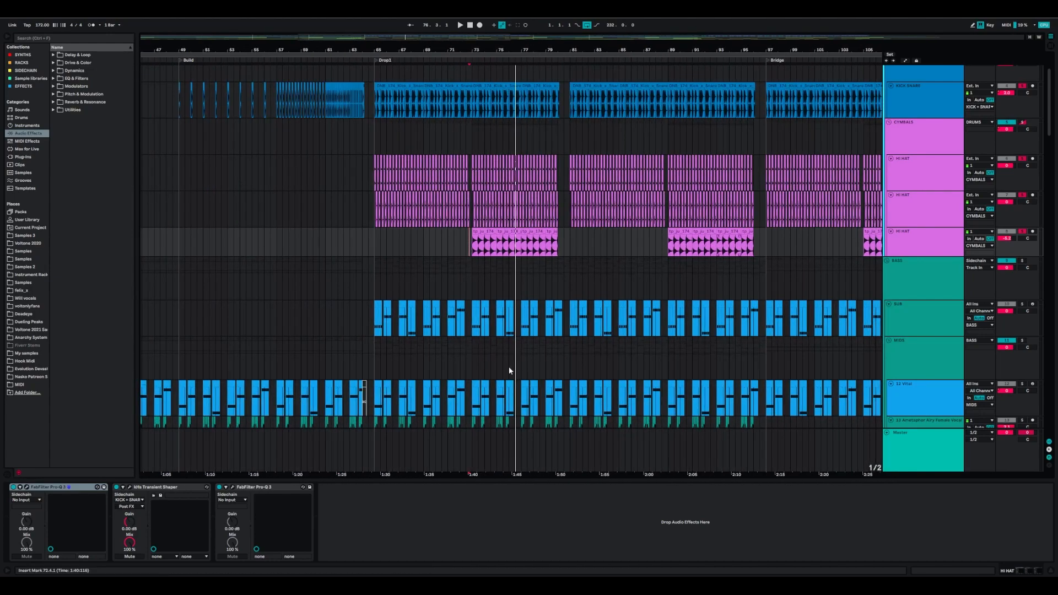
pyautogui.click(379, 354)
pyautogui.scroll(-3, 384, 354)
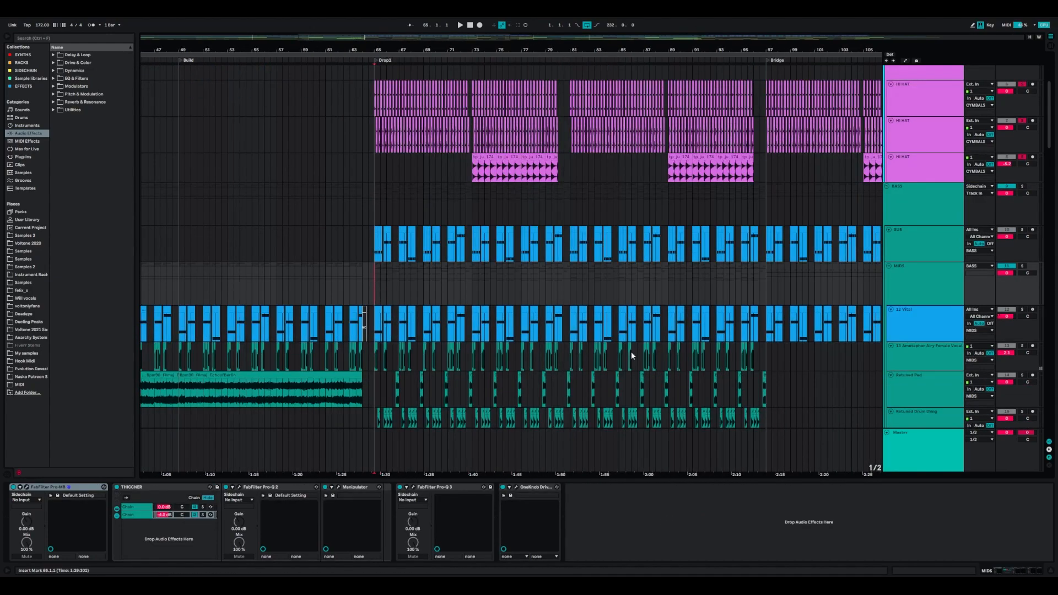
pyautogui.click(1022, 310)
pyautogui.click(939, 326)
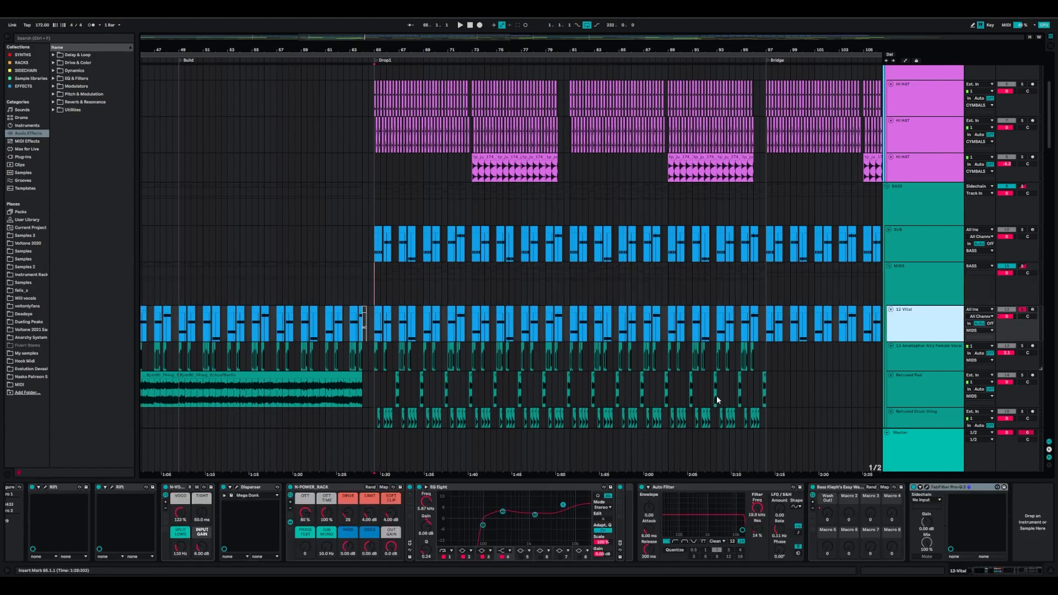
pyautogui.press('space')
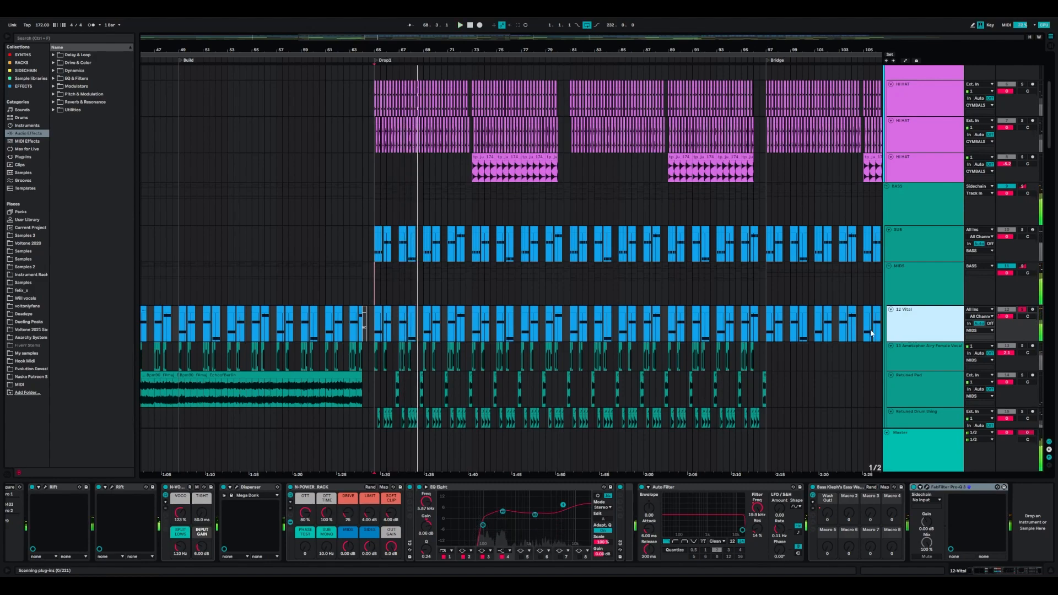
# Inspect the Serum synth on the SUB track in its plug-in window and close the window
pyautogui.click(923, 245)
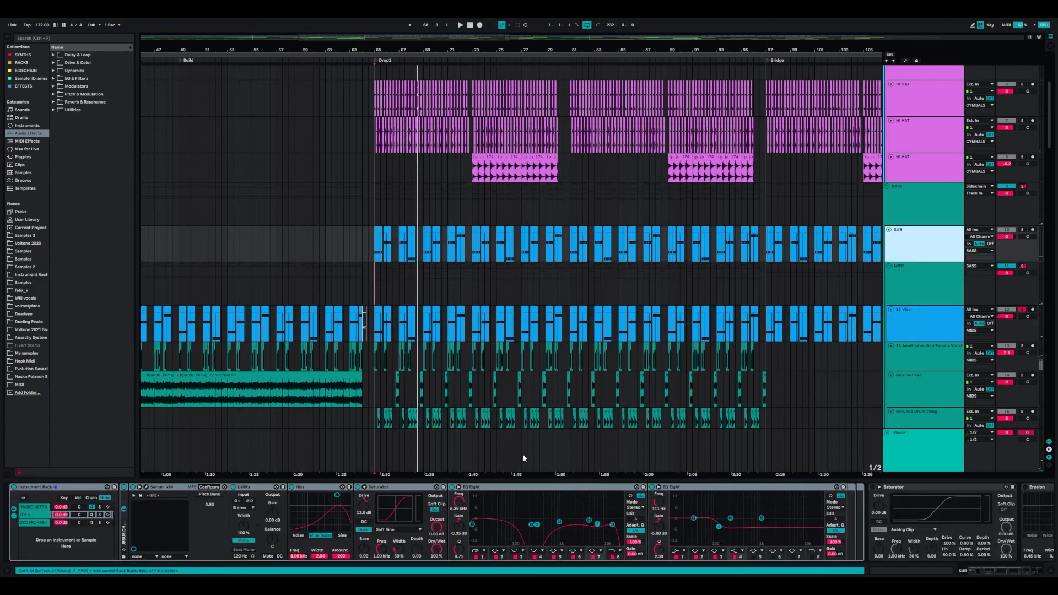
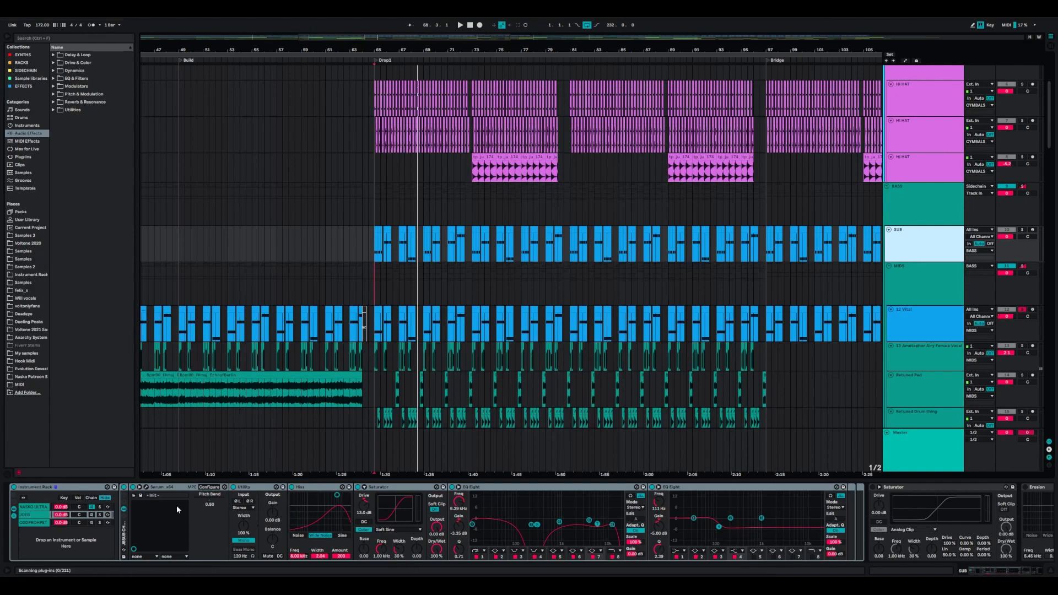
pyautogui.click(167, 488)
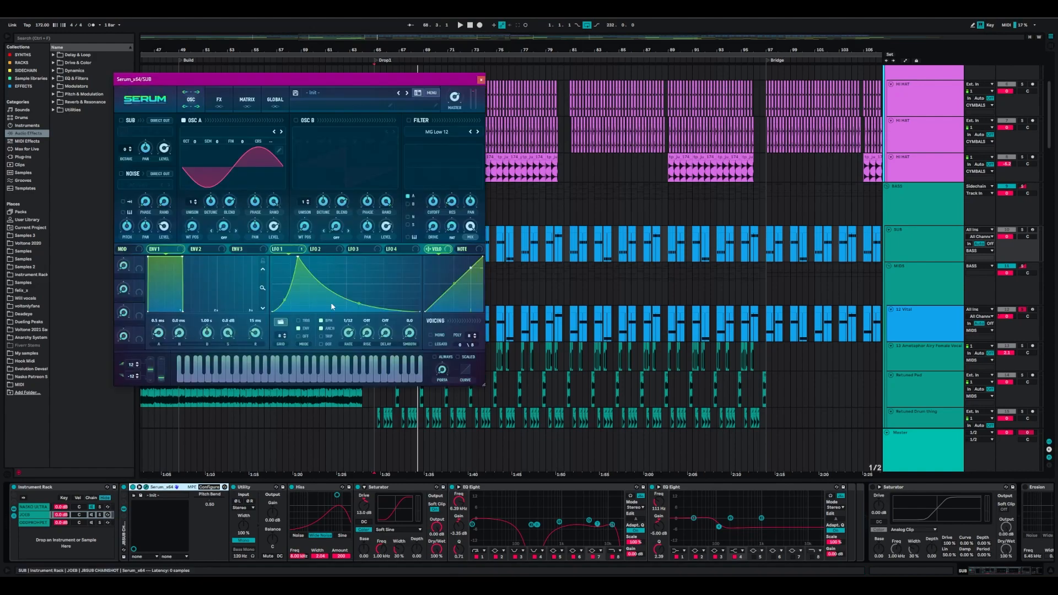
pyautogui.click(481, 80)
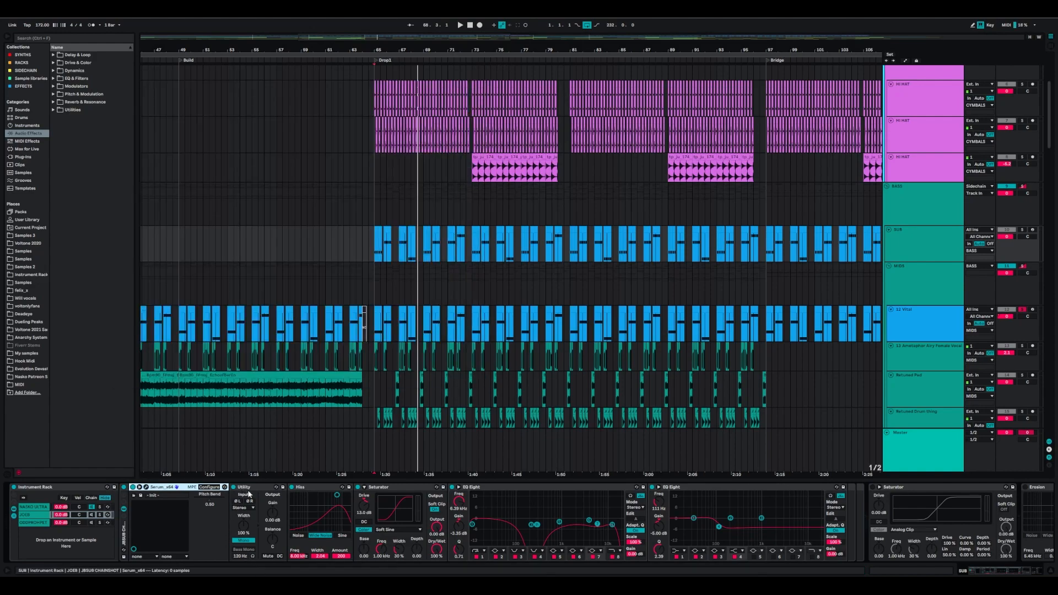
# Examine the Hiss, Saturator and first EQ Eight devices following Serum in the SUB track's chain
pyautogui.click(337, 487)
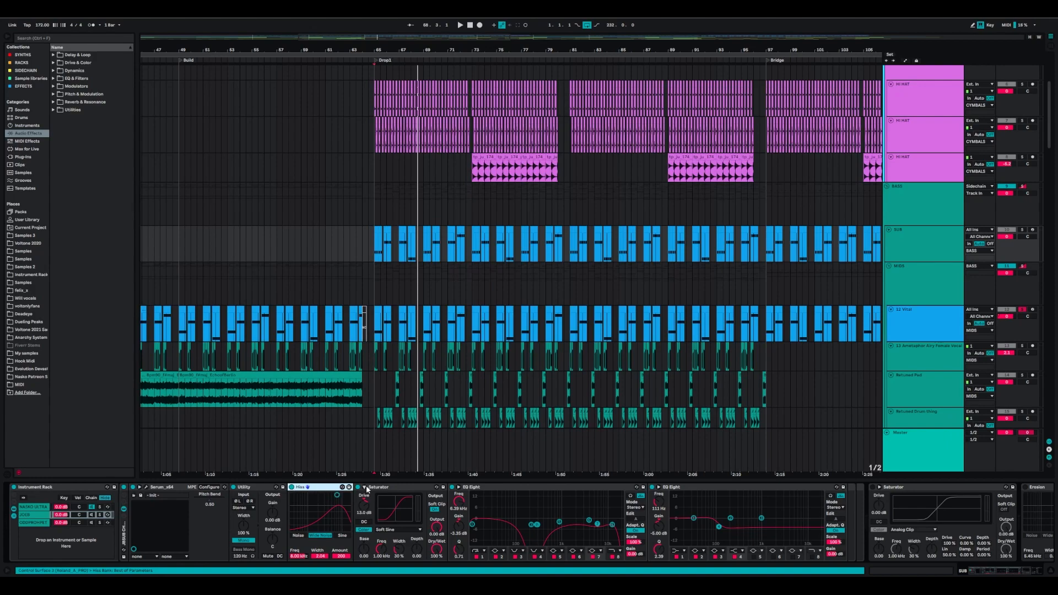
pyautogui.click(395, 486)
pyautogui.click(542, 489)
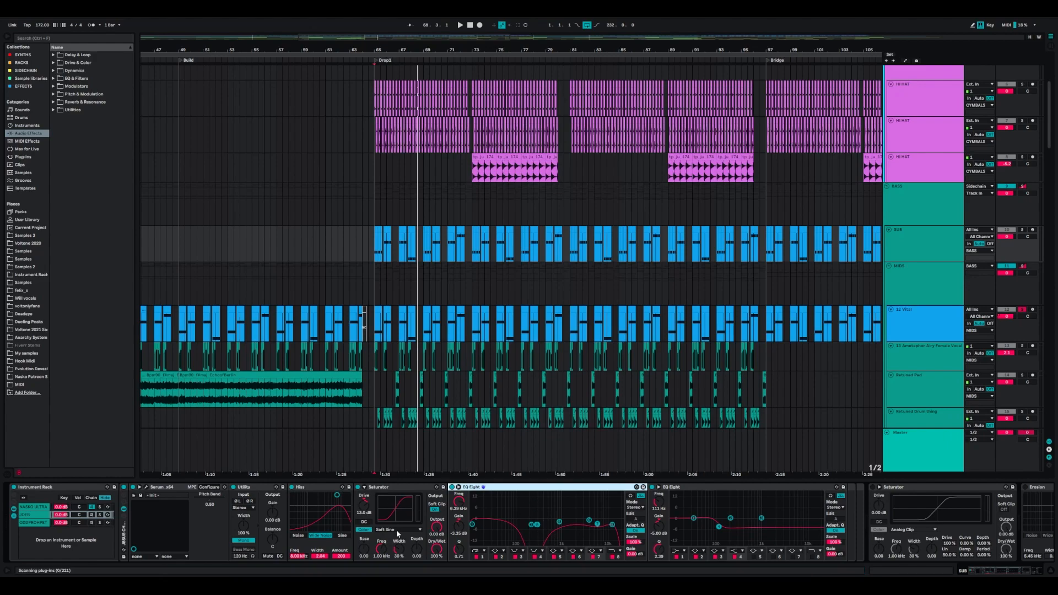
# Examine the second EQ Eight and the later effects in the SUB chain, including the FabFilter Pro-Q 3 plug-in window, and close it
pyautogui.click(709, 487)
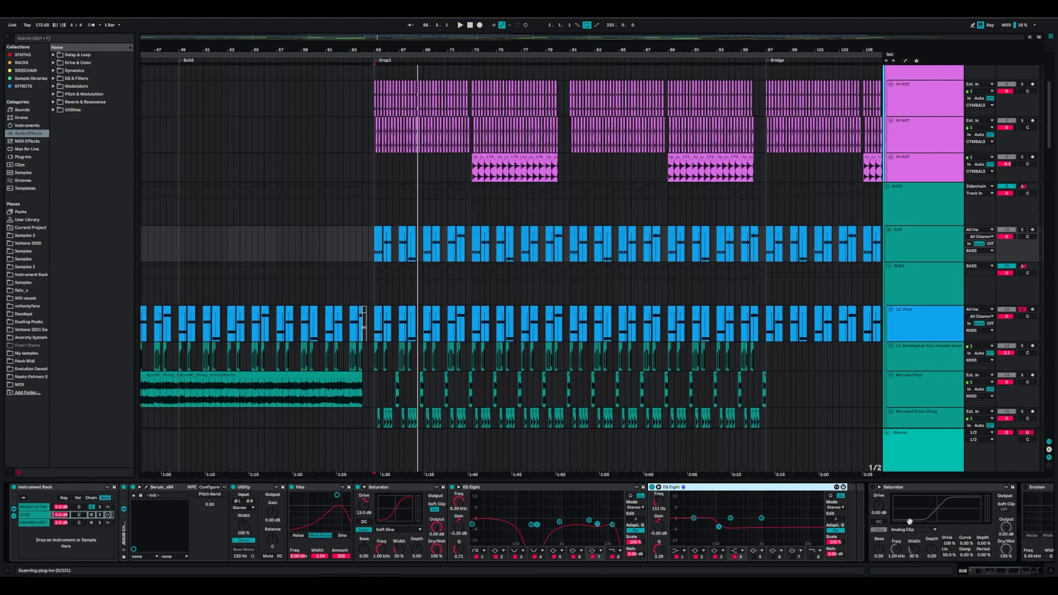
pyautogui.hscroll(3, 923, 518)
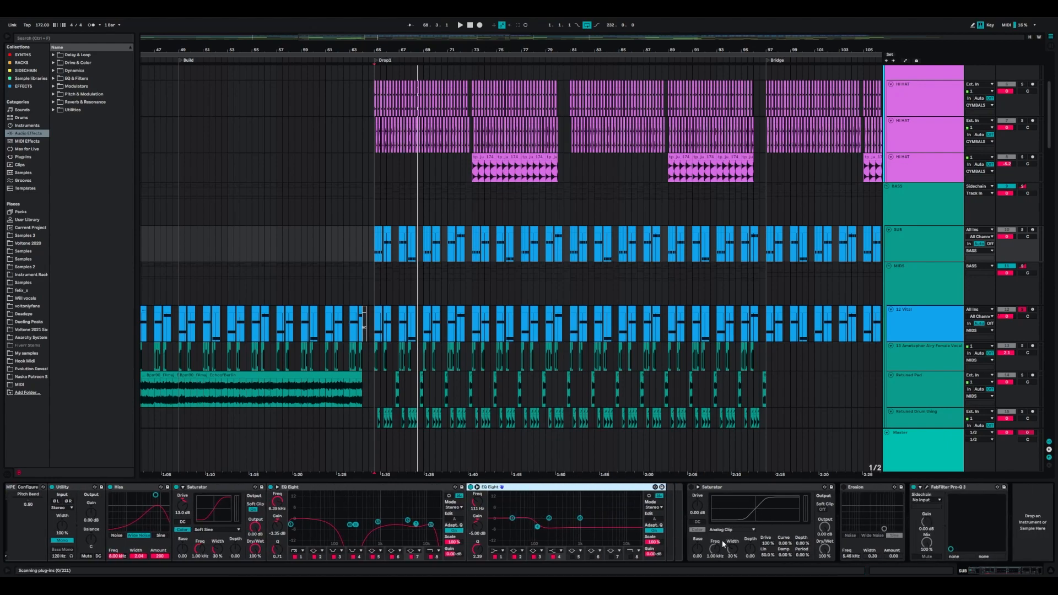
pyautogui.click(927, 488)
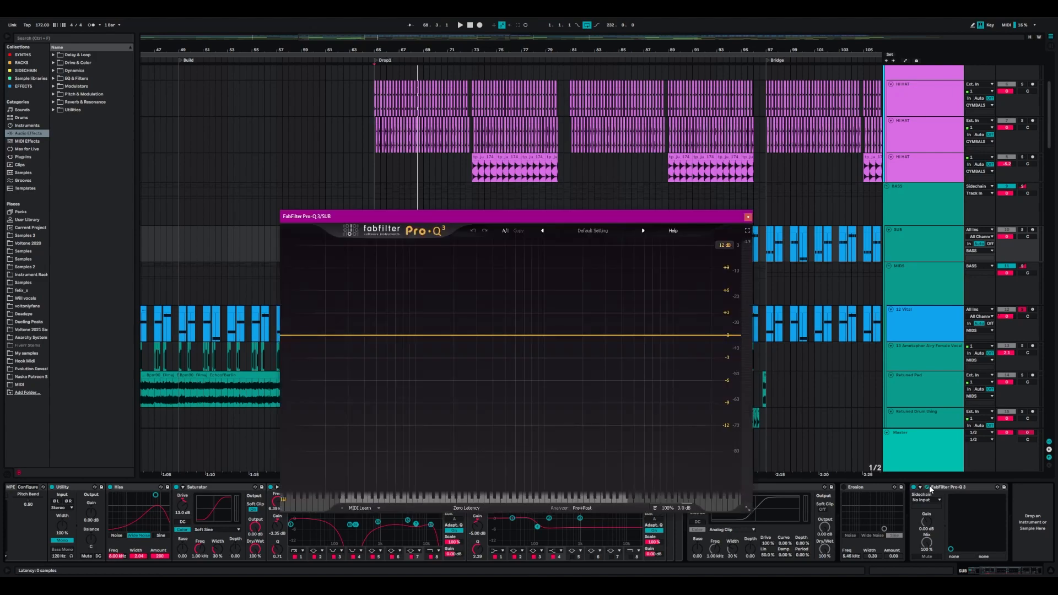
pyautogui.click(748, 216)
# Add the SUB track to the solo and play it together with the 12 Vital bass from the start of Drop1
pyautogui.click(942, 244)
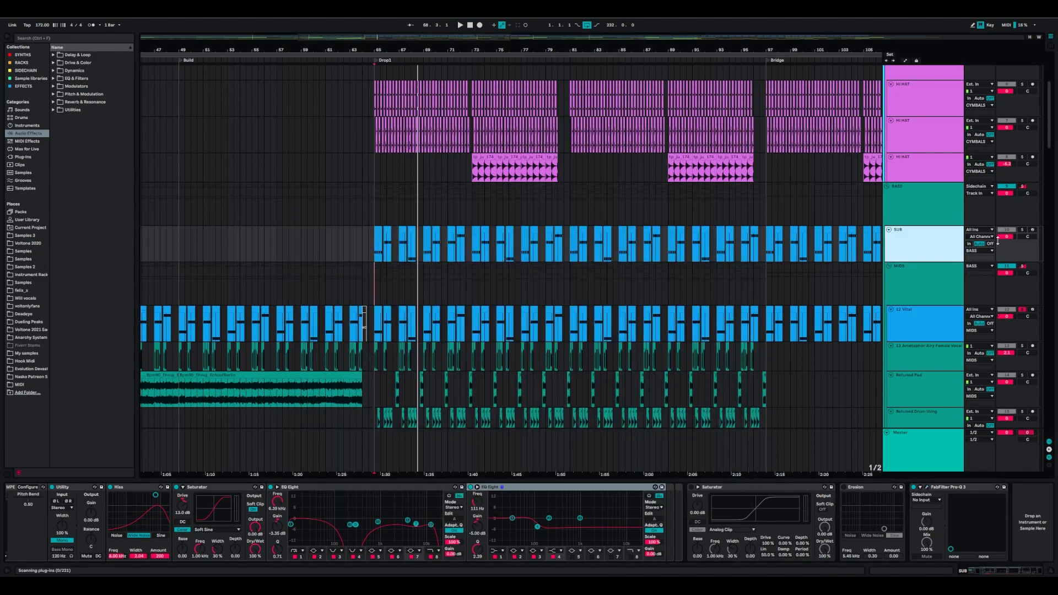
pyautogui.click(1022, 229)
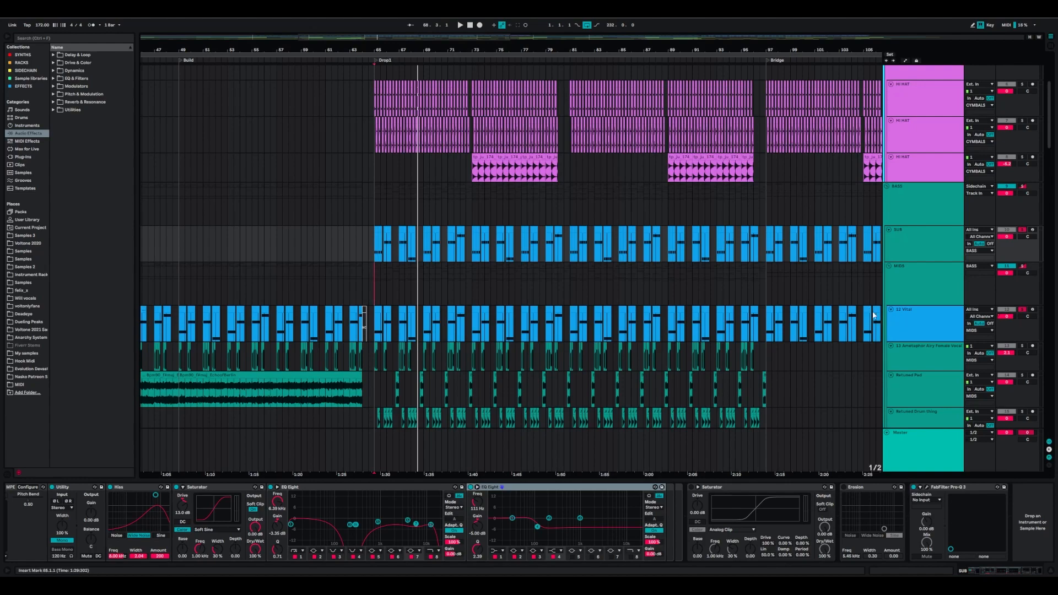
pyautogui.press('space')
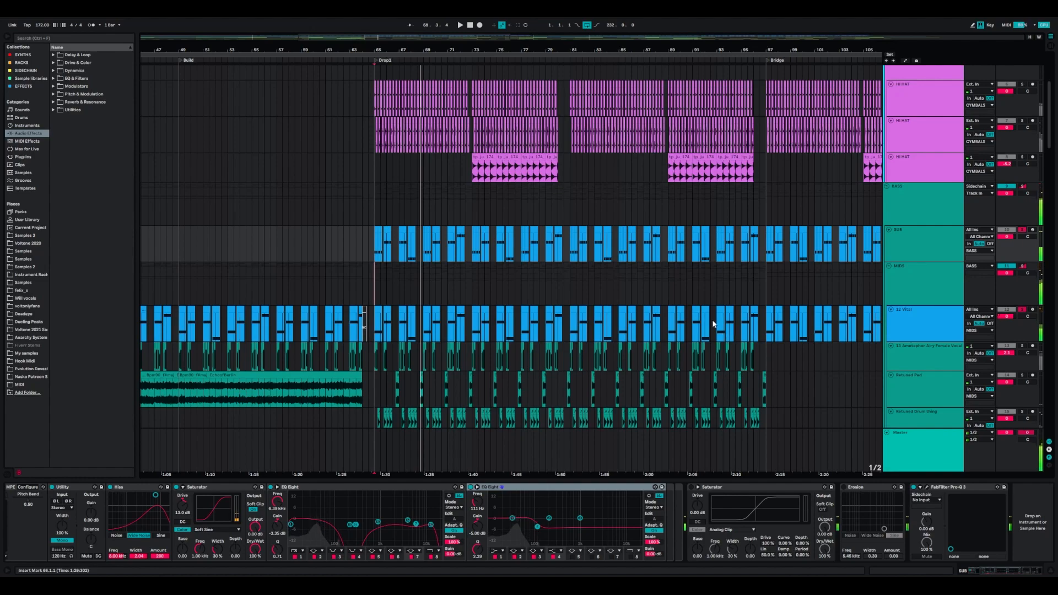
# Add the Airy Female Vocal track to the solo, show its device chain and play it with the basses from Drop1
pyautogui.scroll(3, 471, 237)
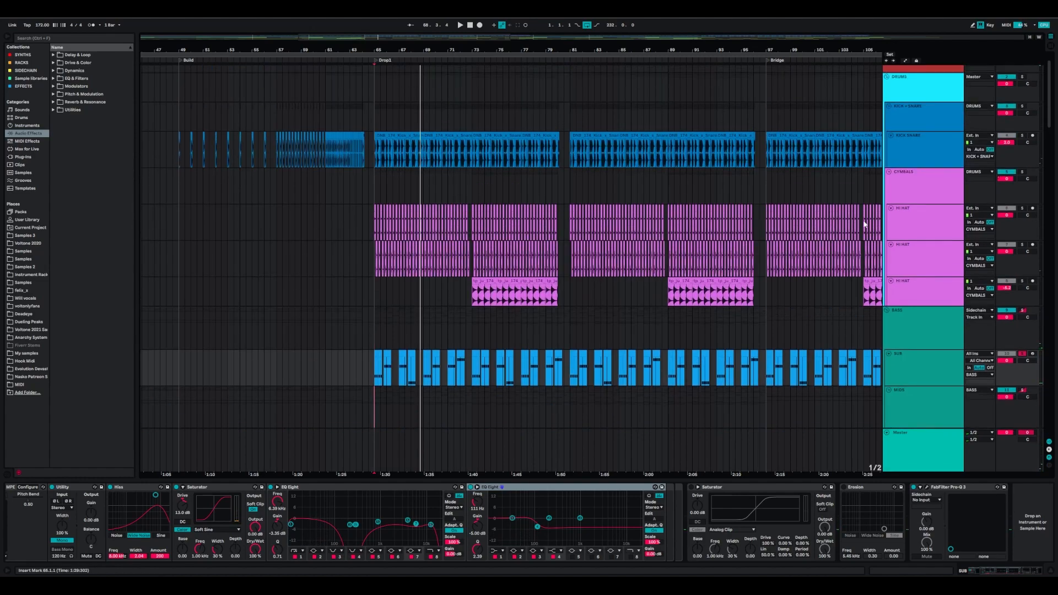
pyautogui.scroll(-5, 421, 316)
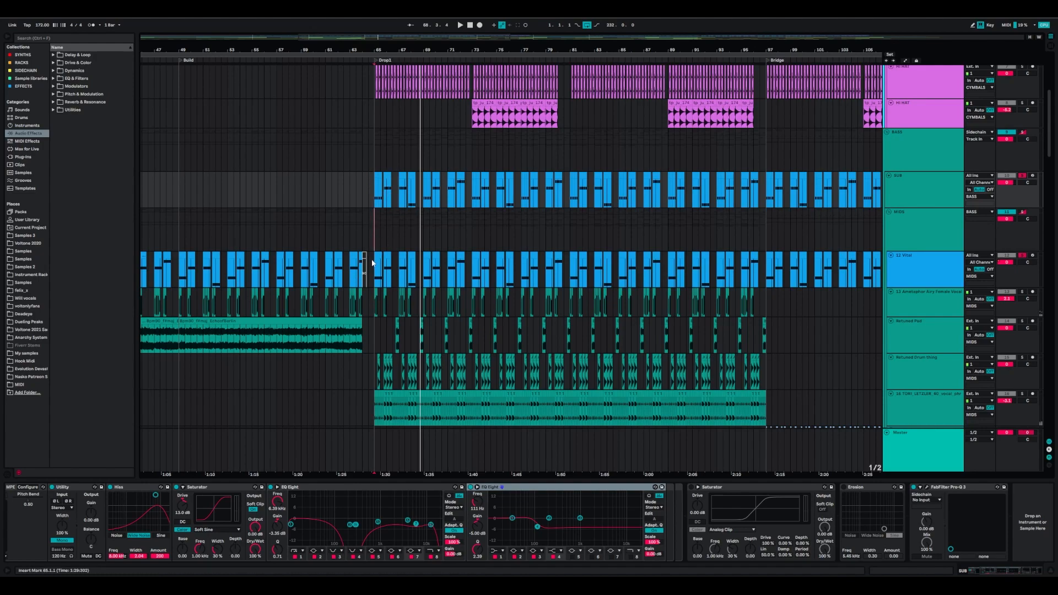
pyautogui.click(923, 305)
pyautogui.press('space')
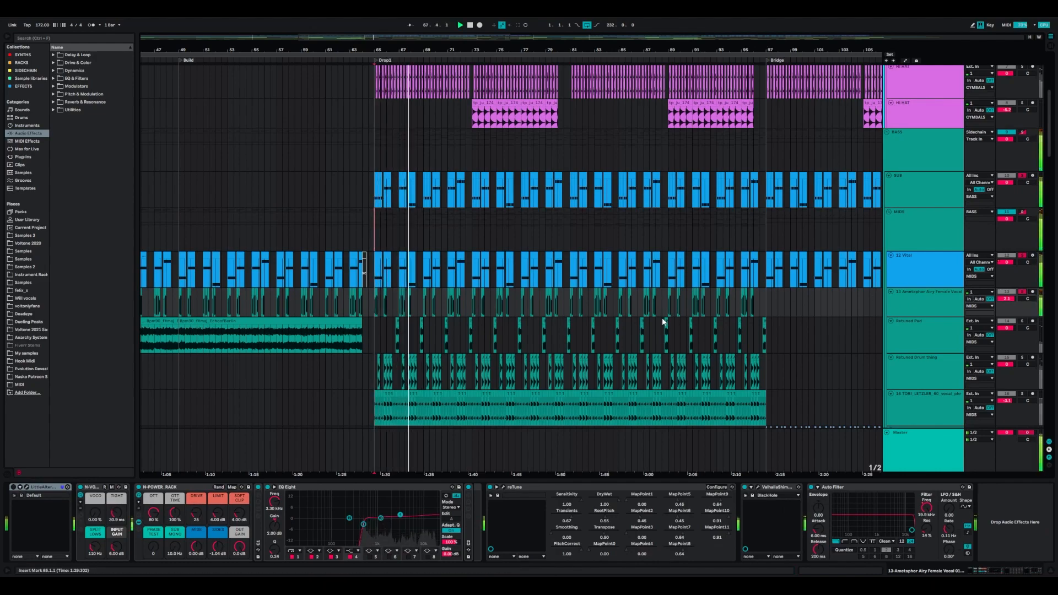
# Solo only the Retuned Drum thing track, play it from the start of Drop1 and examine its N-POWER_RACK and reTune devices
pyautogui.scroll(-2, 568, 338)
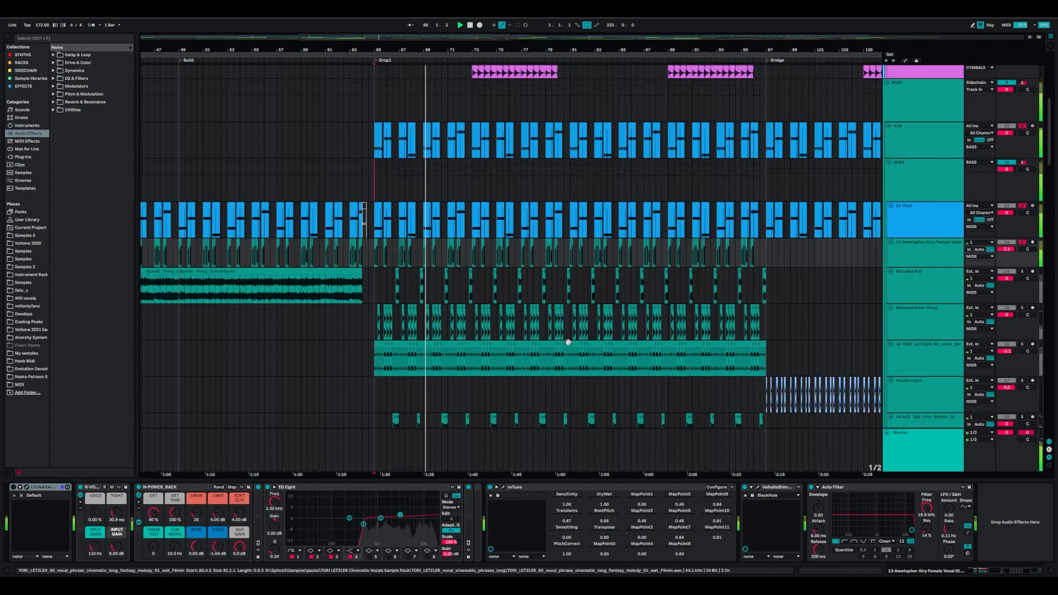
pyautogui.scroll(-1, 492, 331)
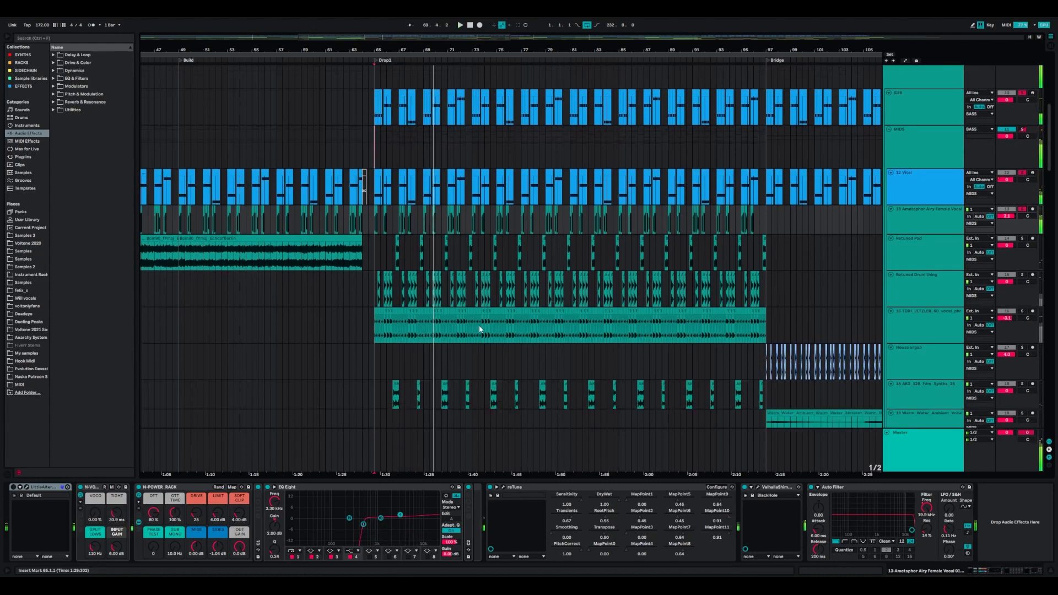
pyautogui.click(374, 291)
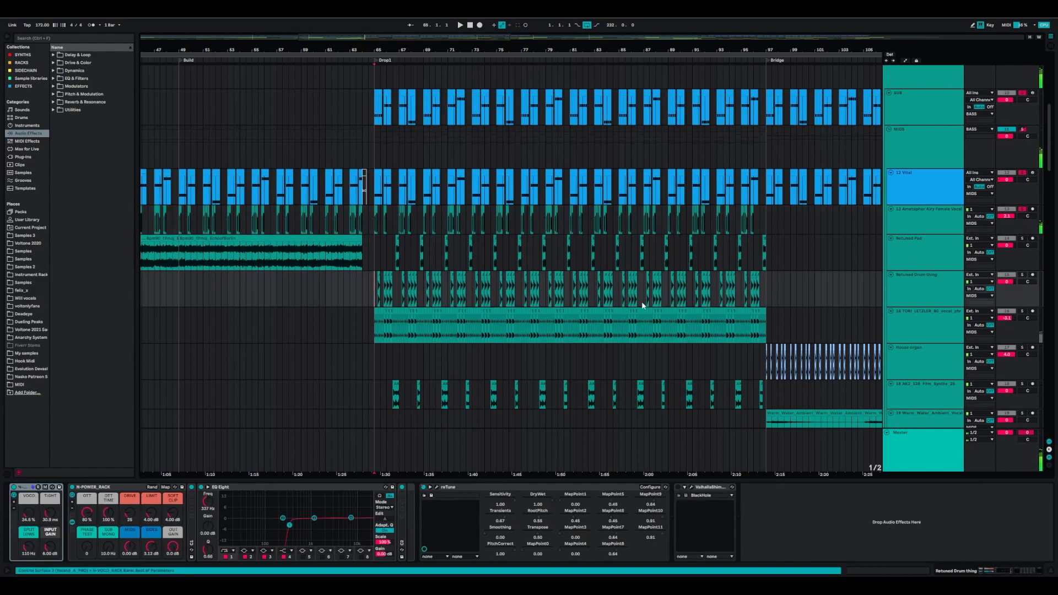
pyautogui.click(1022, 275)
pyautogui.press('space')
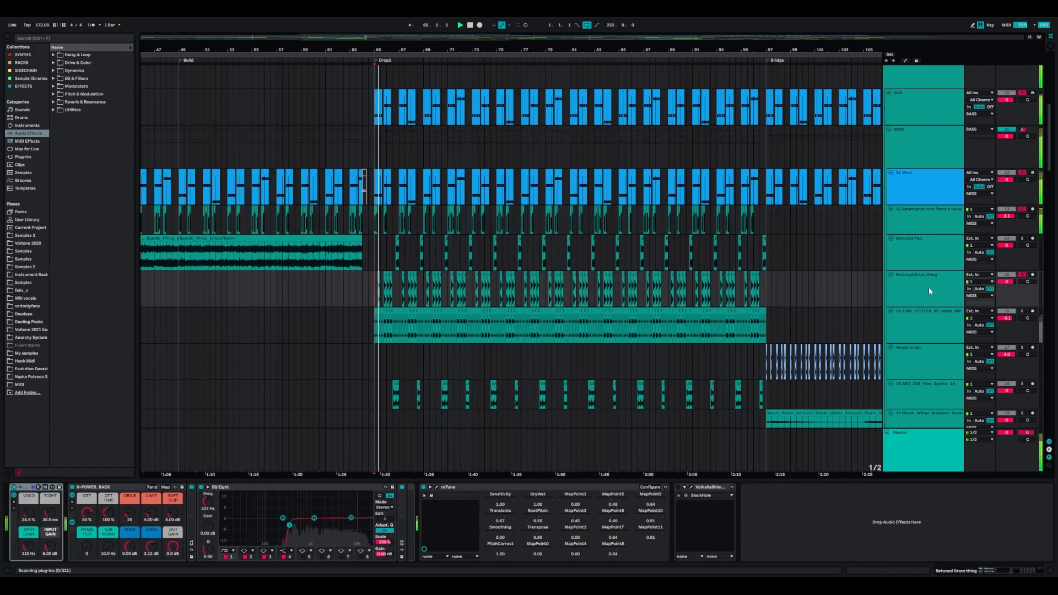
pyautogui.press('space')
pyautogui.click(1024, 276)
pyautogui.click(1023, 276)
pyautogui.press('space')
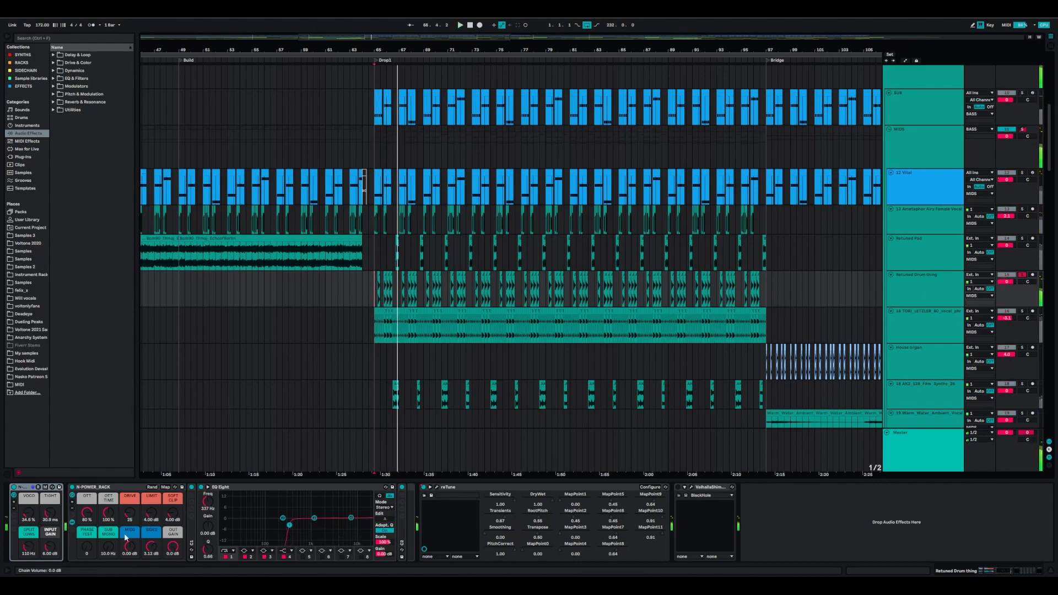
pyautogui.click(136, 487)
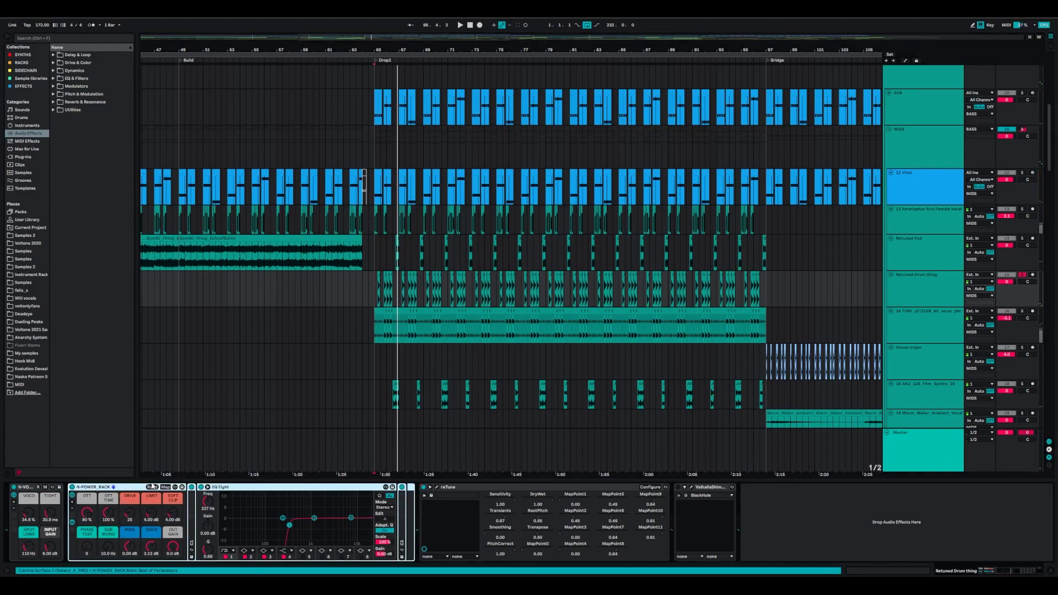
pyautogui.click(459, 488)
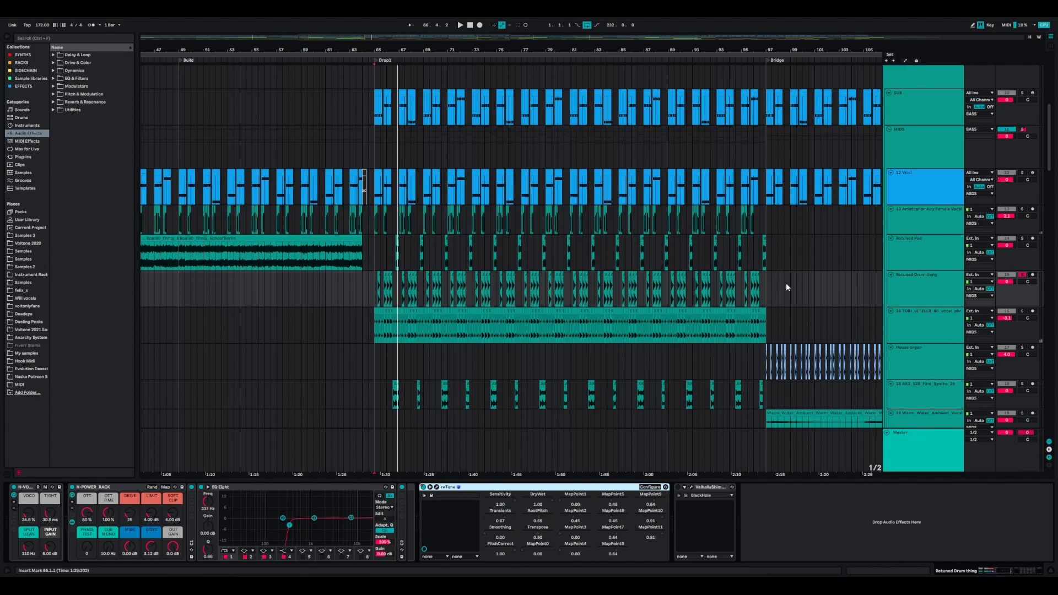
# Solo track 16, the vocal phrase track, show its device chain and play it from the start of Drop1
pyautogui.click(927, 320)
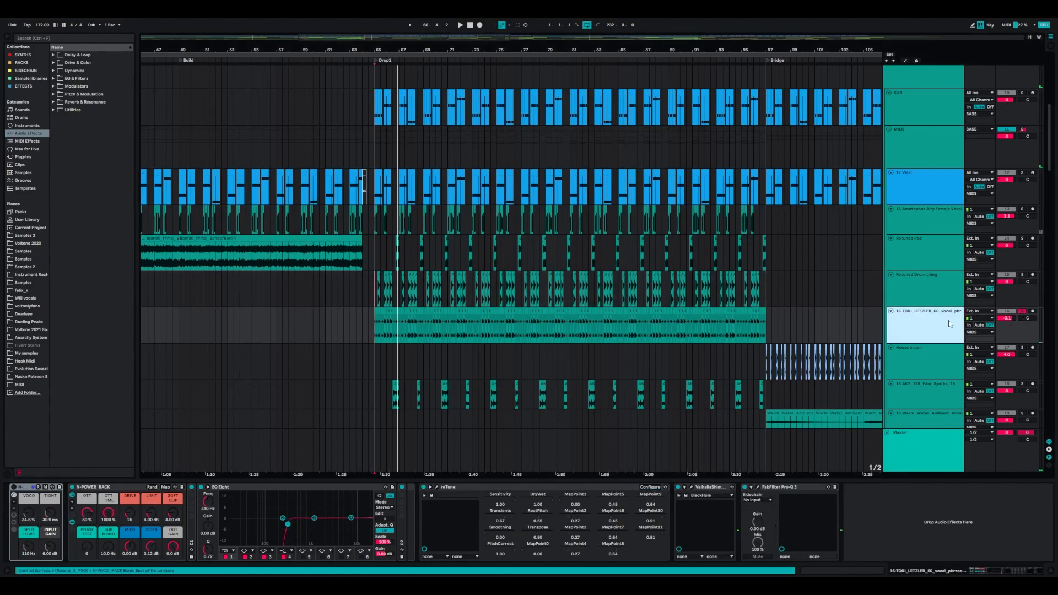
pyautogui.press('space')
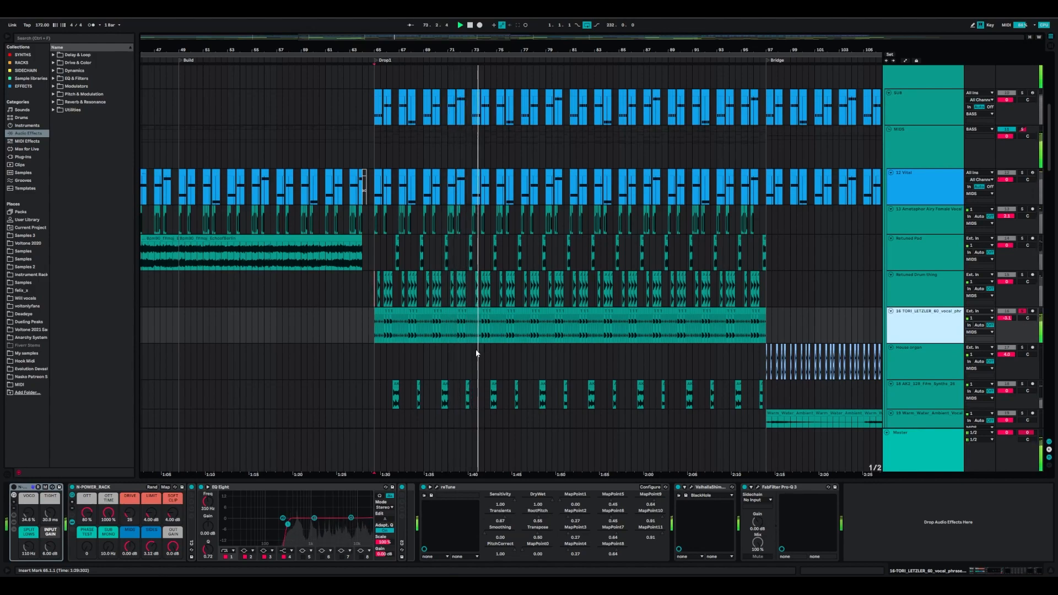
pyautogui.press('space')
# Inspect the sample settings of the vocal phrase clip at bar 73 and the reTune device in the track's chain
pyautogui.moveTo(475, 48); pyautogui.dragTo(514, 467)
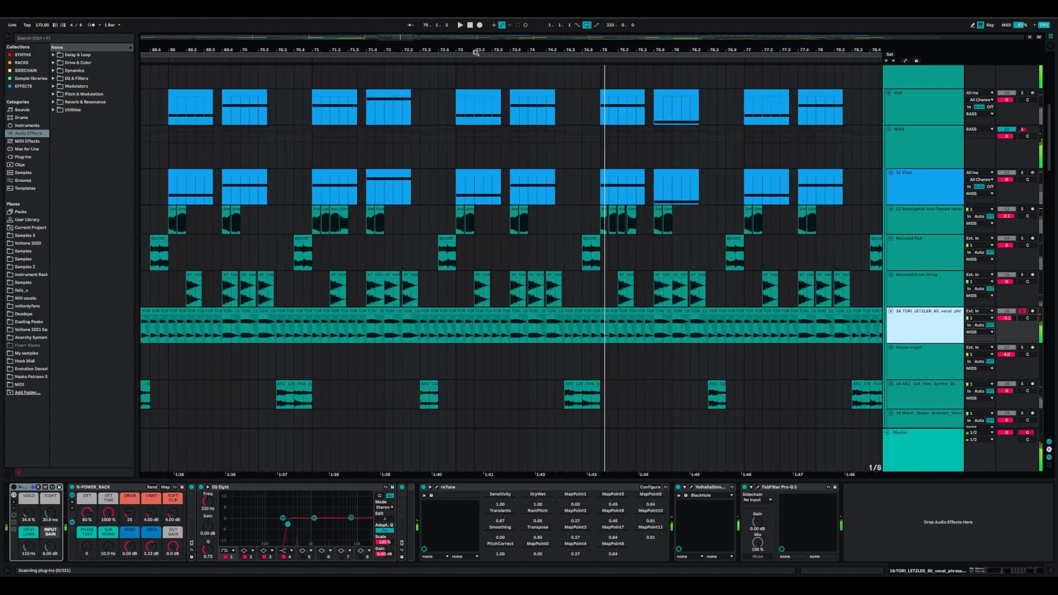
pyautogui.click(468, 310)
pyautogui.doubleClick(424, 310)
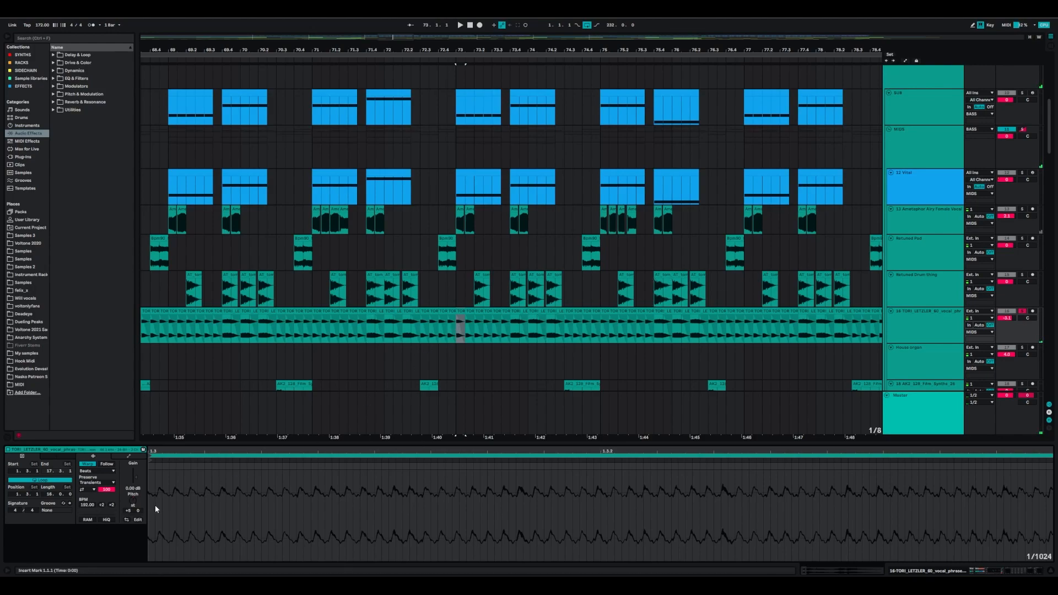
pyautogui.click(948, 323)
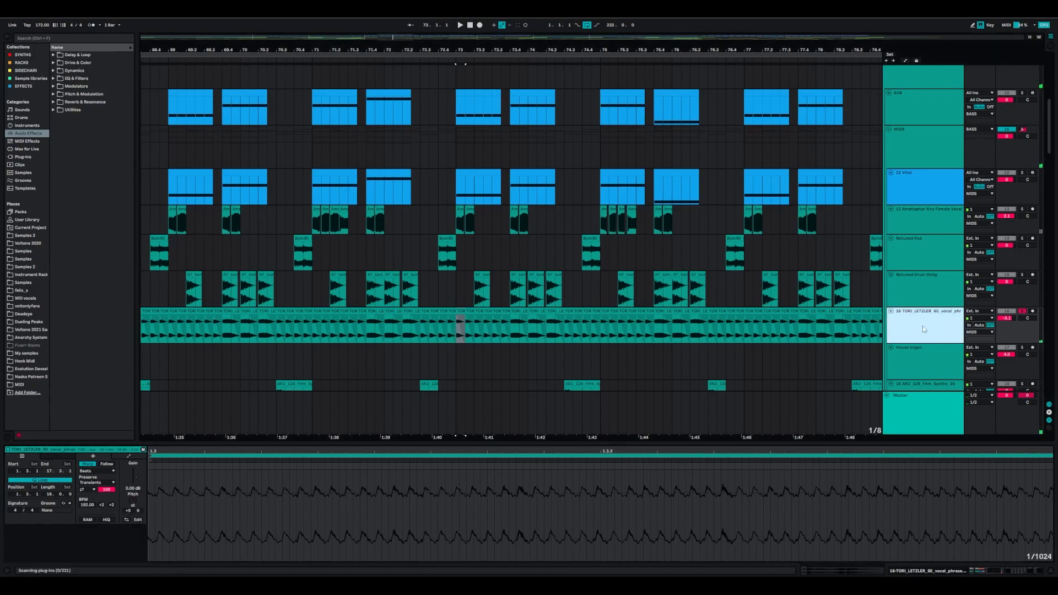
pyautogui.doubleClick(928, 327)
pyautogui.click(488, 487)
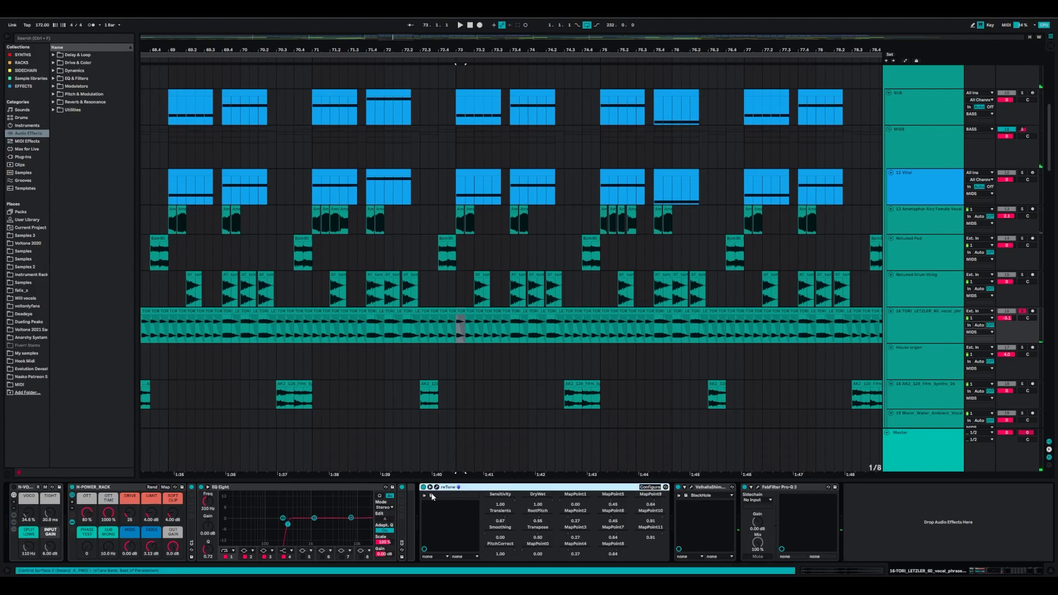
# Show the bar 73 vocal phrase clip's settings again and select the neighbouring clip at 74.2
pyautogui.doubleClick(461, 310)
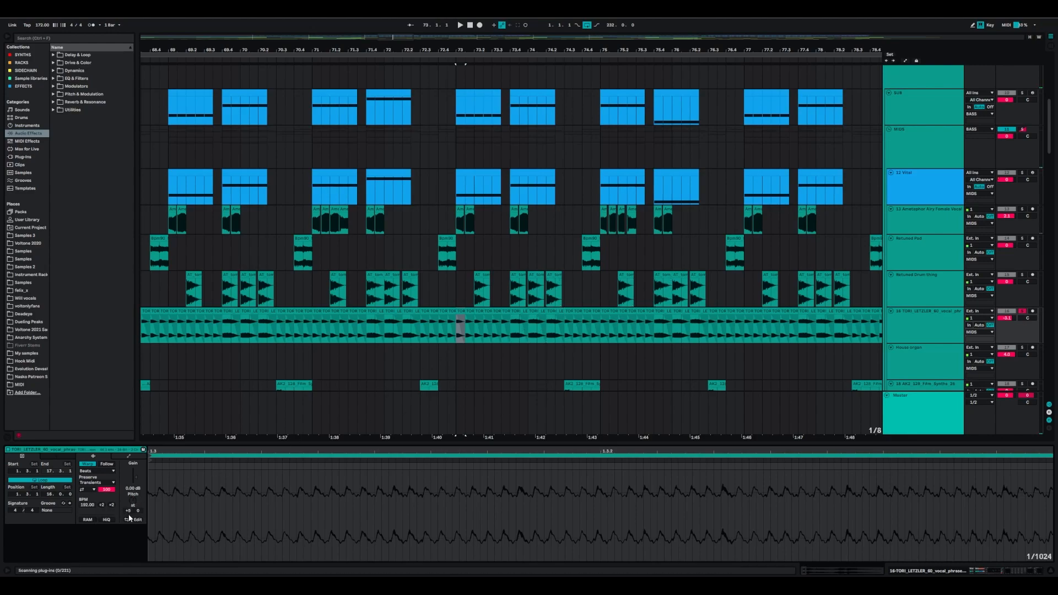
pyautogui.click(496, 313)
pyautogui.moveTo(516, 312); pyautogui.dragTo(551, 312)
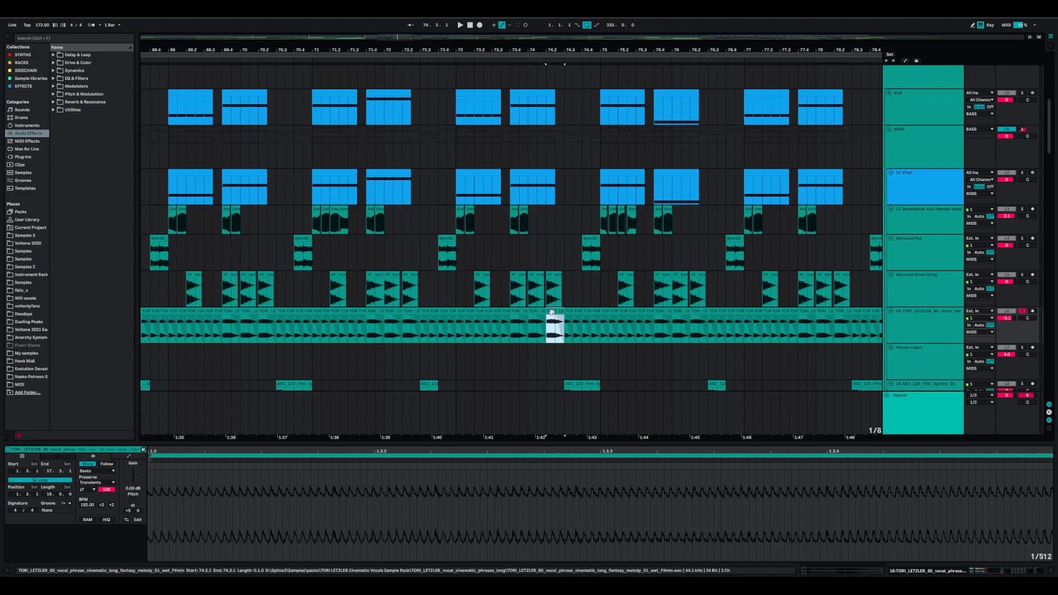
# Solo the 18 AK2_128_Film_Synths track and play it from bar 66
pyautogui.moveTo(543, 48); pyautogui.dragTo(517, 371)
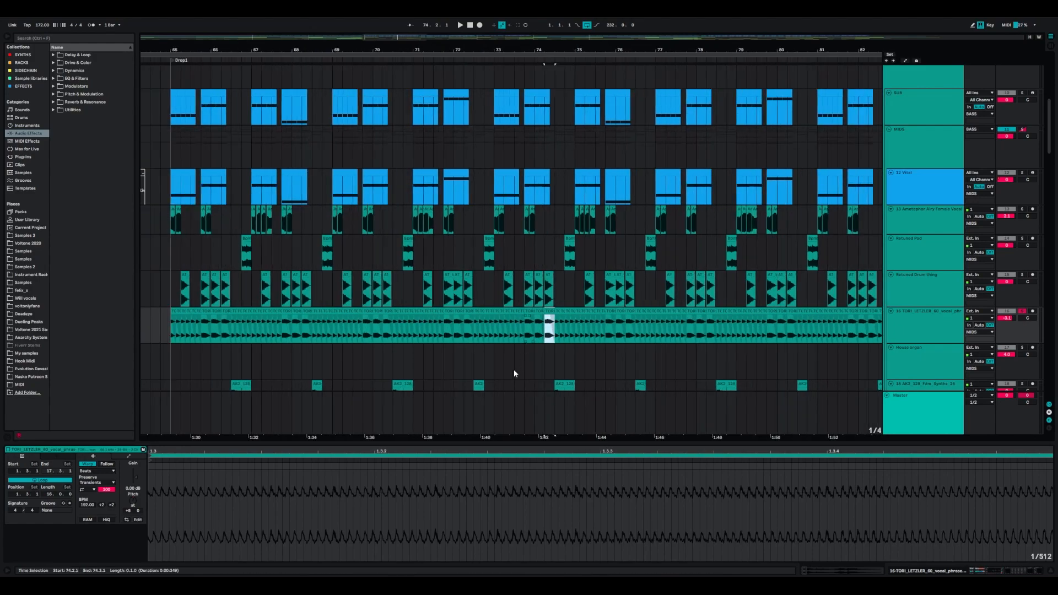
pyautogui.scroll(-5, 494, 130)
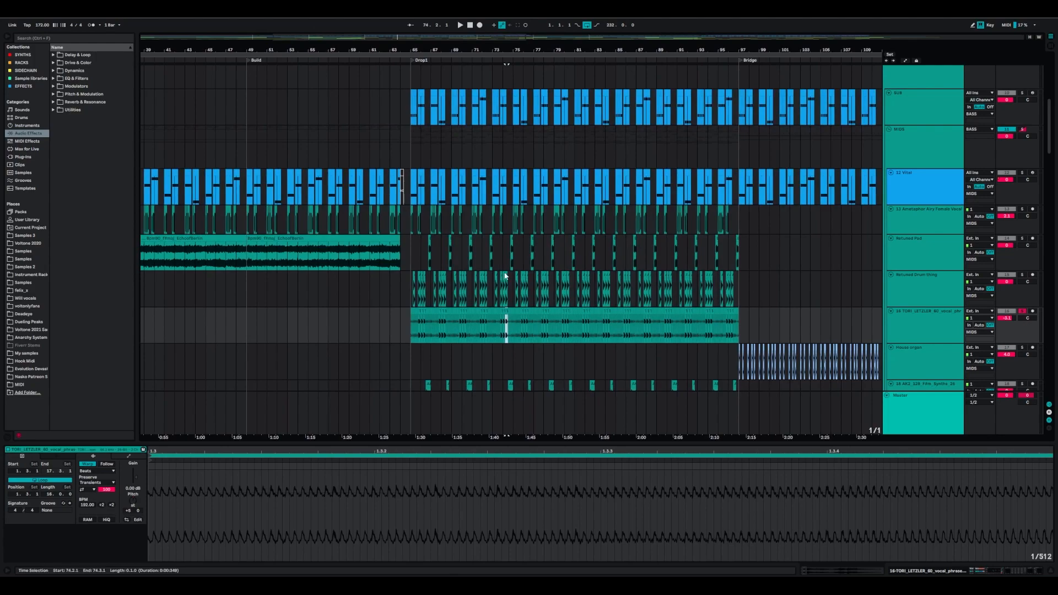
pyautogui.scroll(-3, 507, 255)
pyautogui.scroll(-2, 441, 286)
pyautogui.click(402, 247)
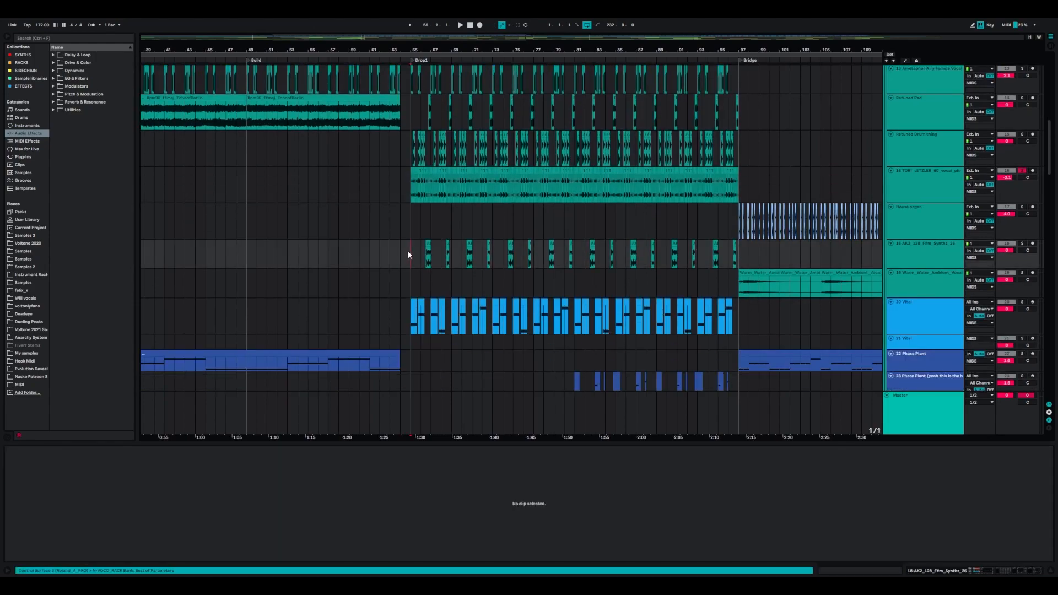
pyautogui.click(902, 256)
pyautogui.click(1022, 244)
pyautogui.click(422, 257)
pyautogui.press('space')
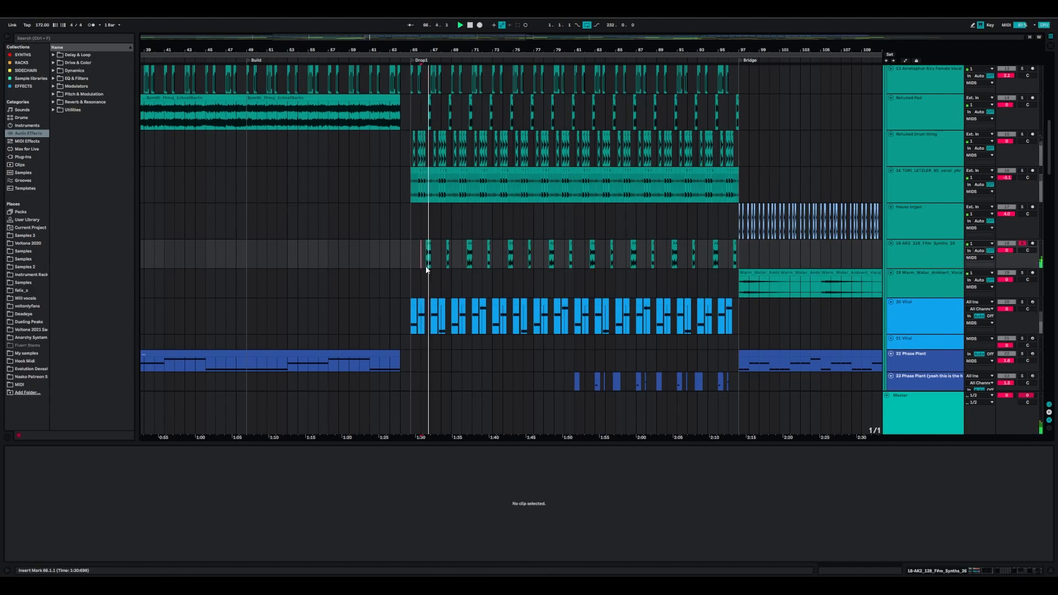
# Examine the Film_Synths track's device chain, including N-POWER_RACK, reTune and Delay
pyautogui.click(906, 262)
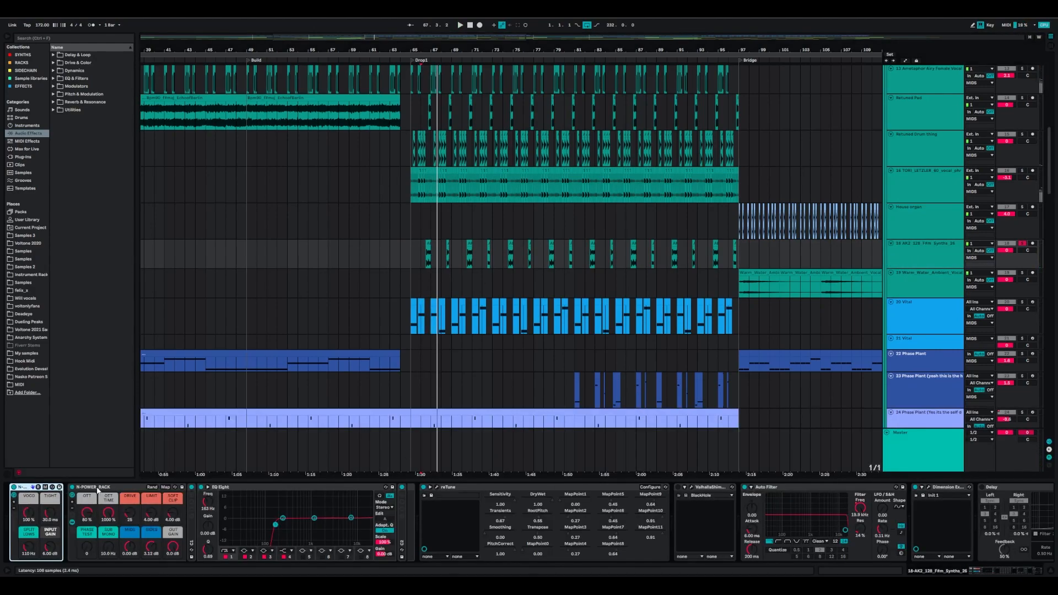
pyautogui.click(99, 487)
pyautogui.click(463, 489)
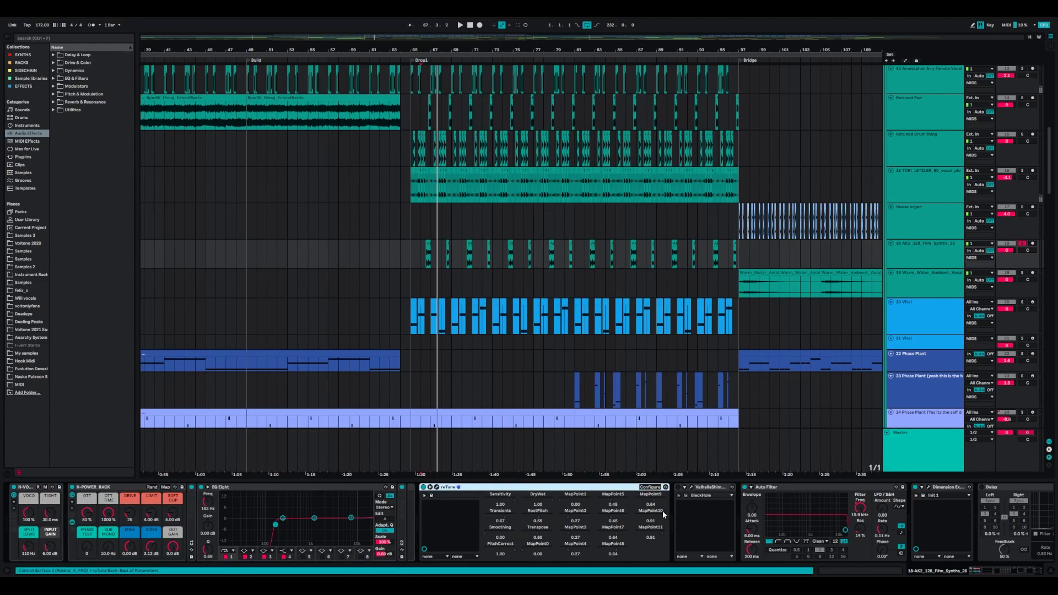
pyautogui.hscroll(3, 663, 514)
pyautogui.moveTo(426, 51); pyautogui.dragTo(427, 77)
pyautogui.click(854, 487)
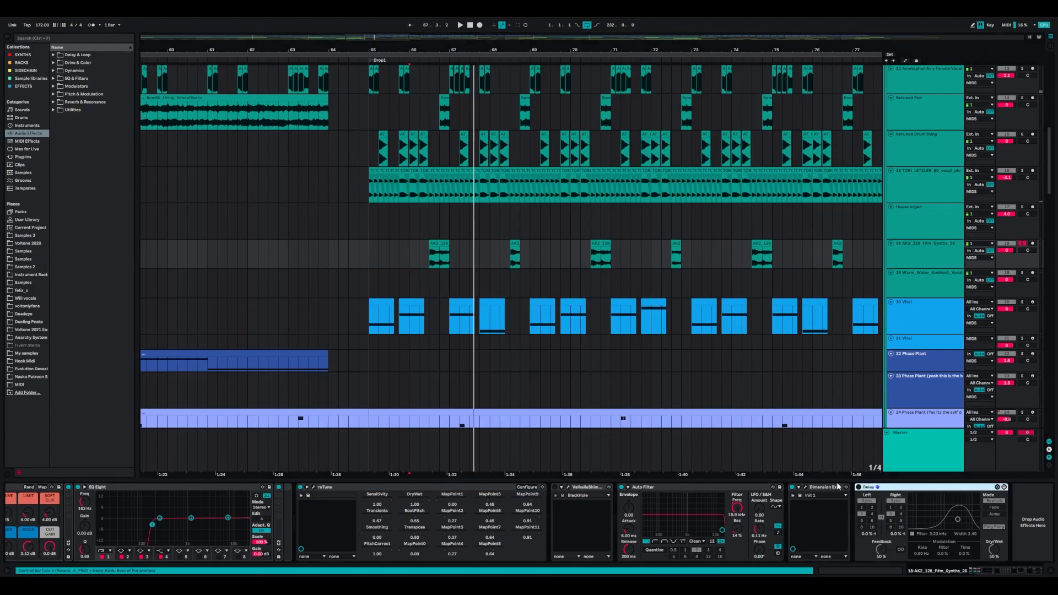
# Group all devices on the Film_Synths track into one rack and bypass the rack
pyautogui.hscroll(-3, 758, 507)
pyautogui.click(30, 488)
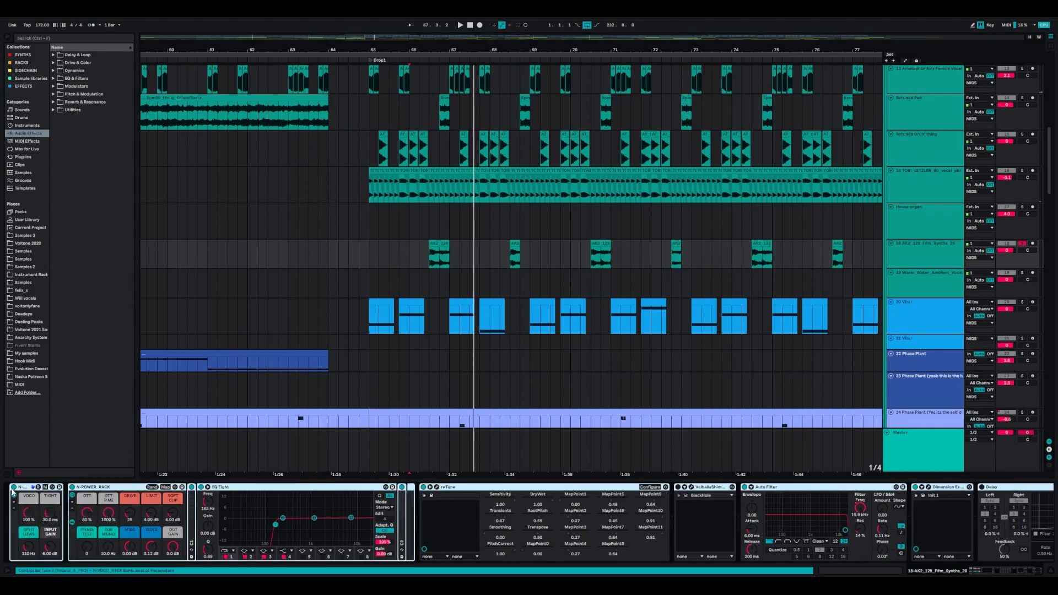
pyautogui.hotkey('ctrl', 'g')
pyautogui.click(14, 488)
# Play the Film_Synths clips with the effects rack bypassed, from bar 66 and from just before the third clip
pyautogui.press('space')
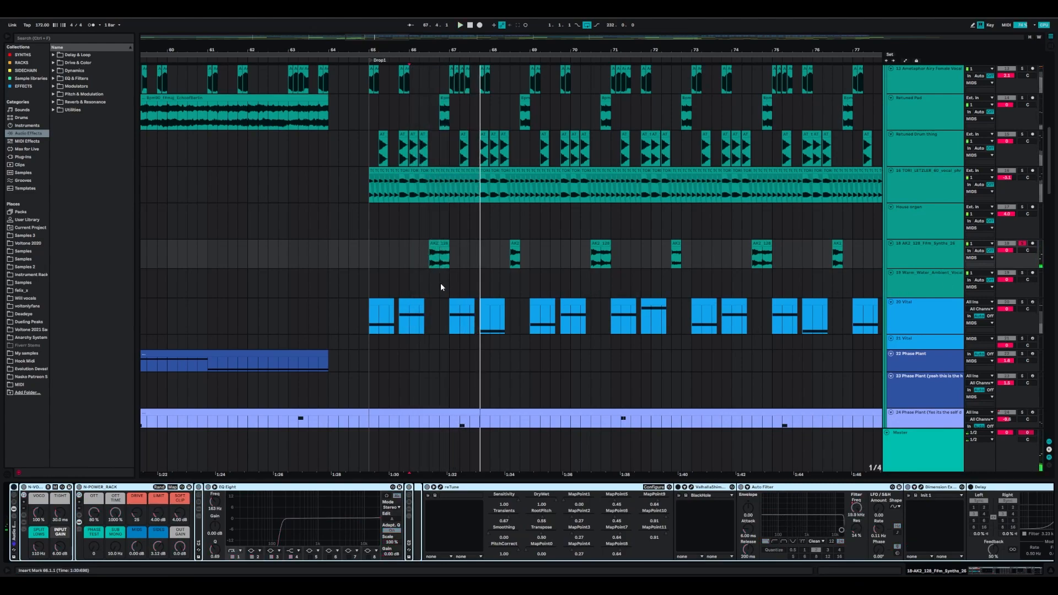
pyautogui.press('space')
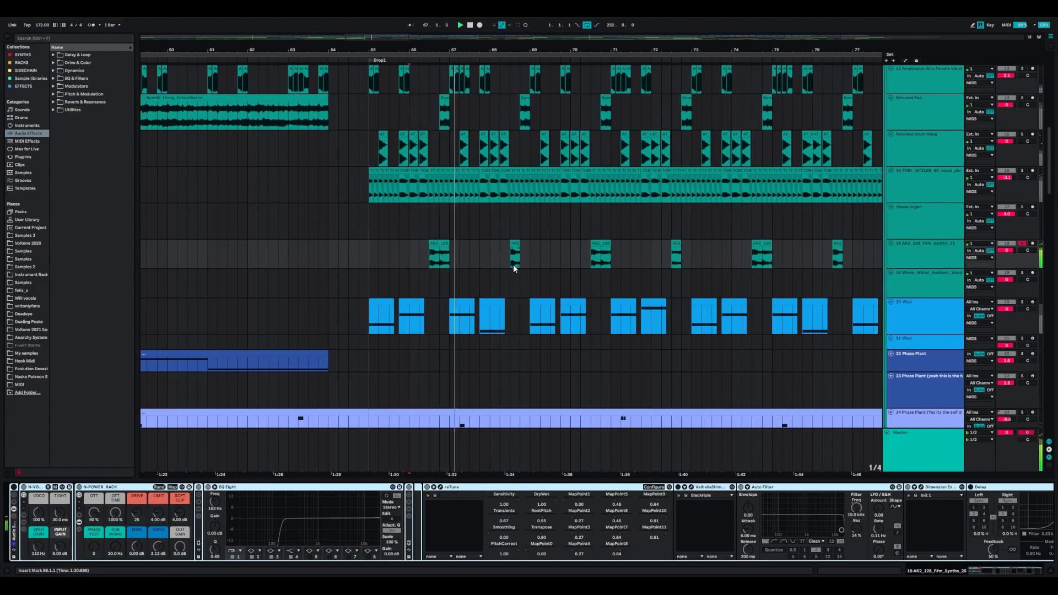
pyautogui.click(514, 268)
pyautogui.click(587, 259)
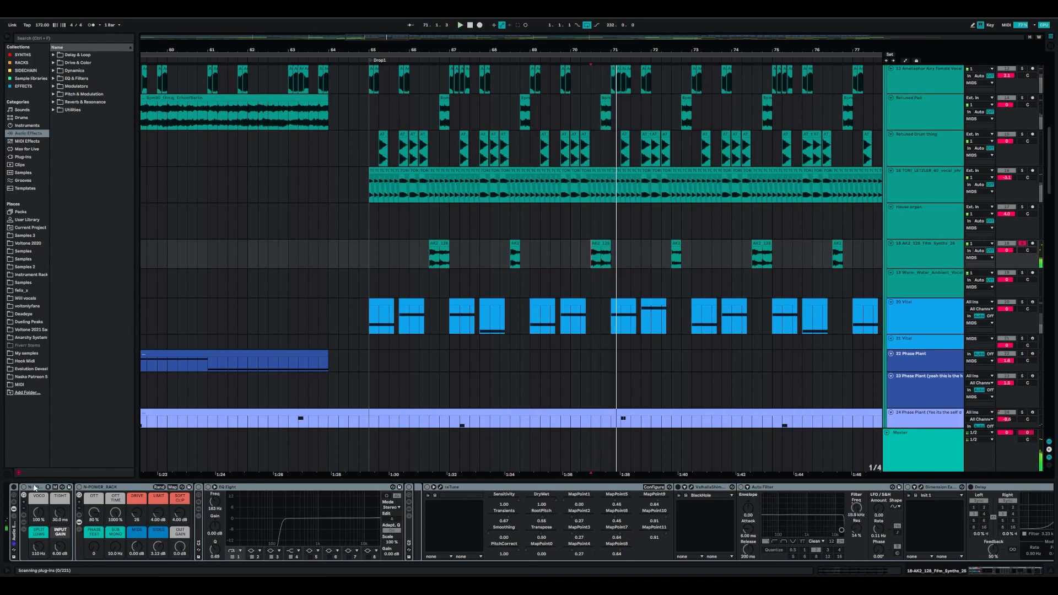
# Re-enable the Film_Synths effects rack and play the track from its first Drop1 clip in bar 66
pyautogui.click(14, 487)
pyautogui.click(429, 262)
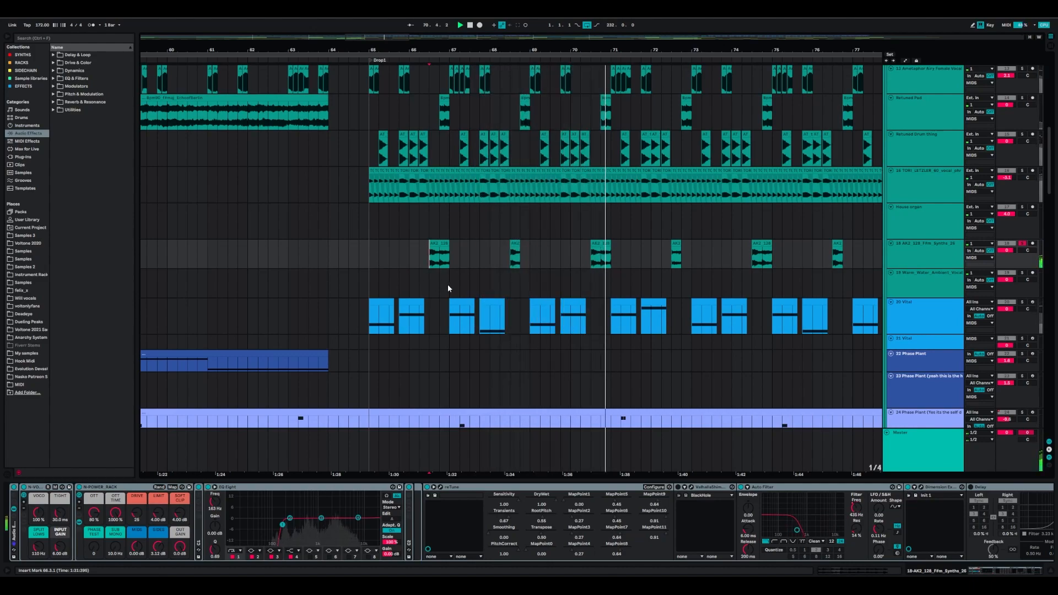
# Solo the Retuned Pad track and play its first Drop1 clip from the end of bar 66
pyautogui.click(937, 109)
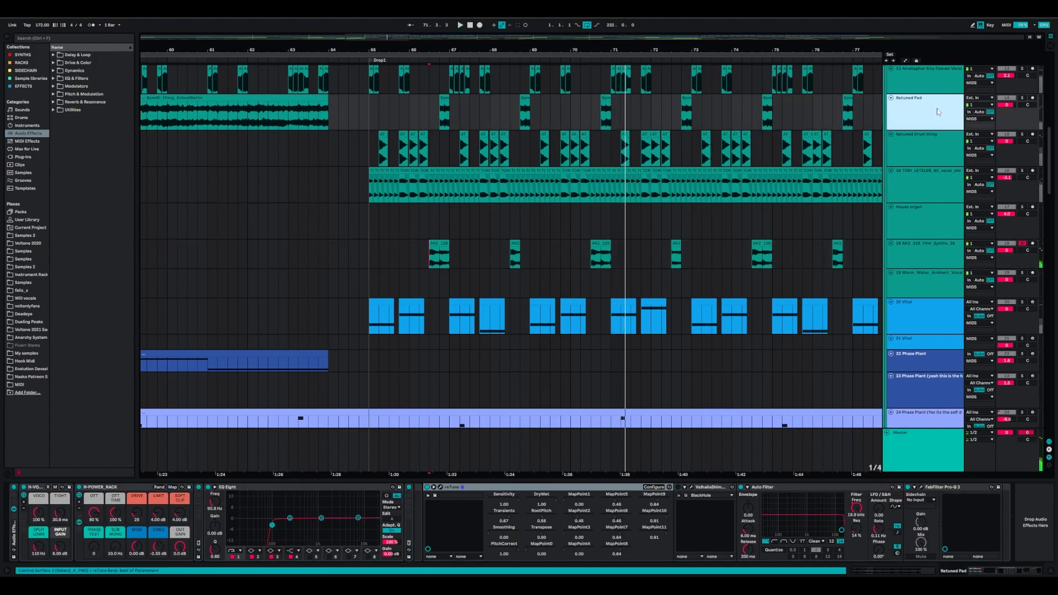
pyautogui.click(451, 121)
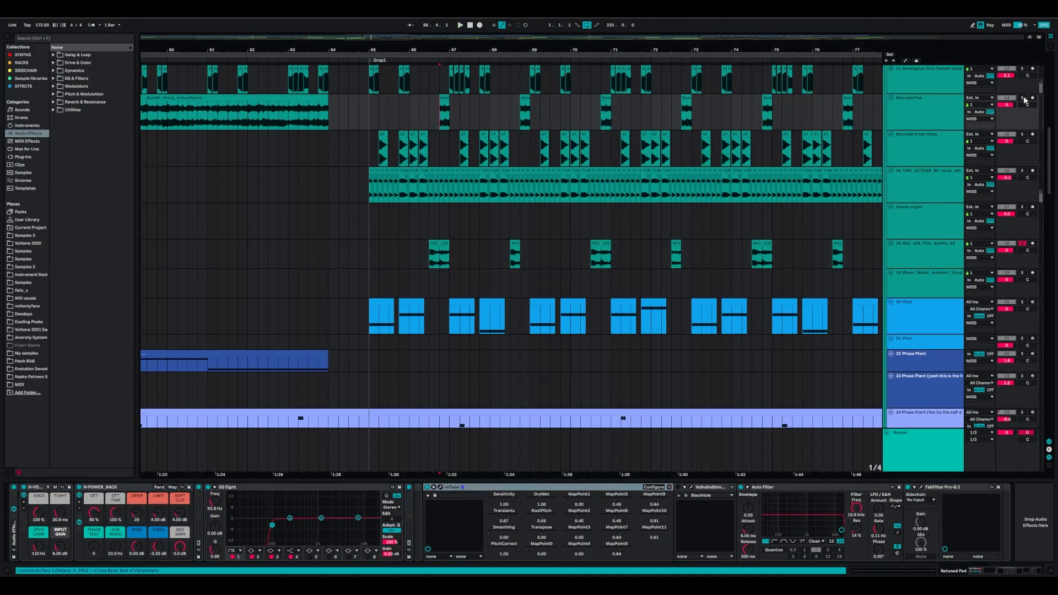
pyautogui.press('space')
pyautogui.press('space')
pyautogui.press('space')
pyautogui.press('space')
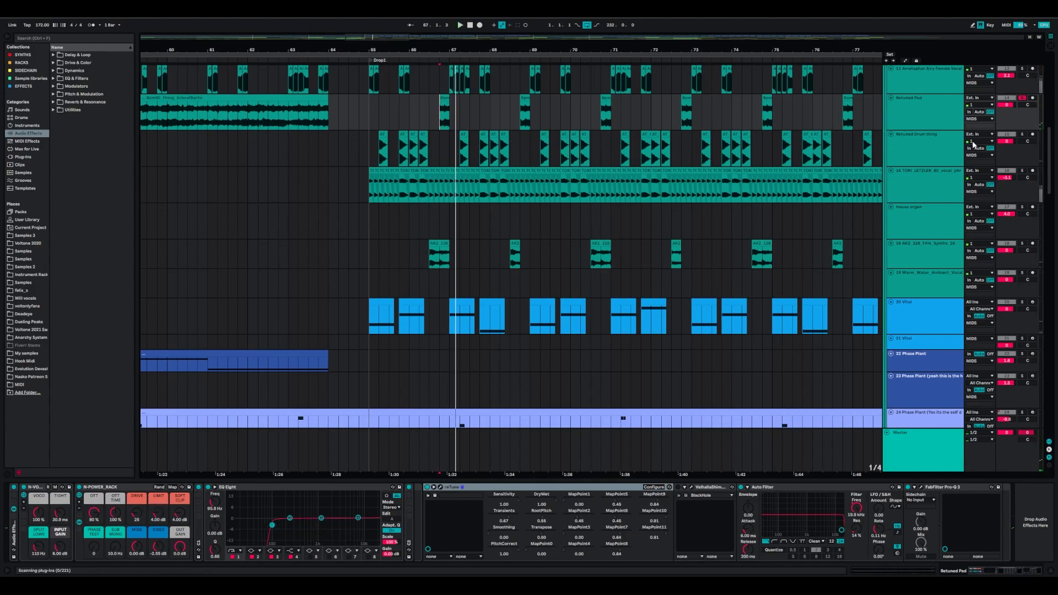
# Solo the 20 Vital track and play its part near the start of Drop1
pyautogui.moveTo(718, 324); pyautogui.dragTo(727, 212)
pyautogui.moveTo(702, 273); pyautogui.dragTo(697, 189)
pyautogui.moveTo(559, 329); pyautogui.dragTo(553, 393)
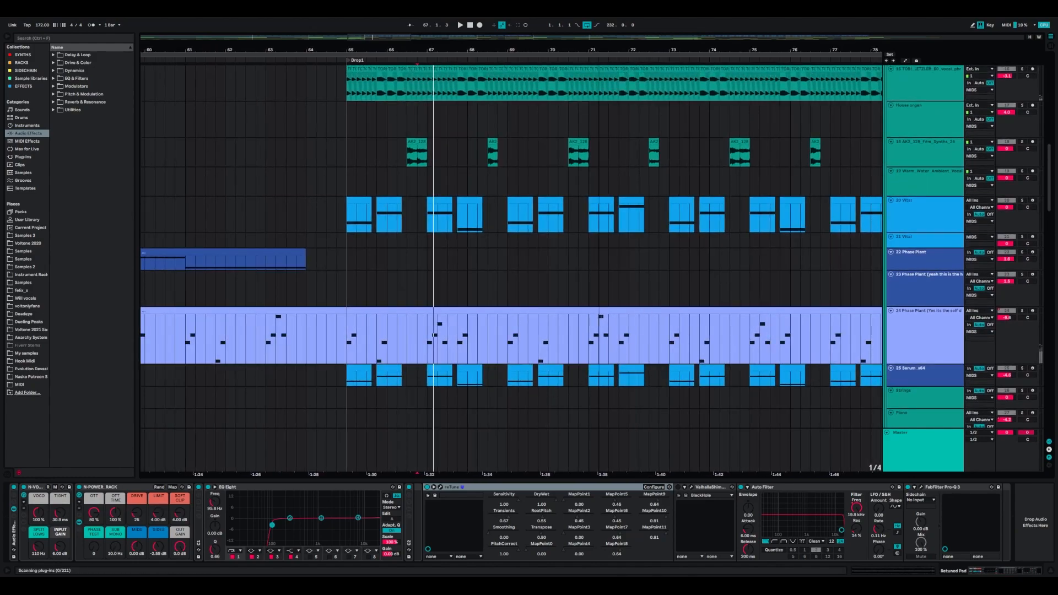
pyautogui.scroll(-8, 540, 77)
pyautogui.scroll(3, 584, 76)
pyautogui.moveTo(528, 72); pyautogui.dragTo(511, 72)
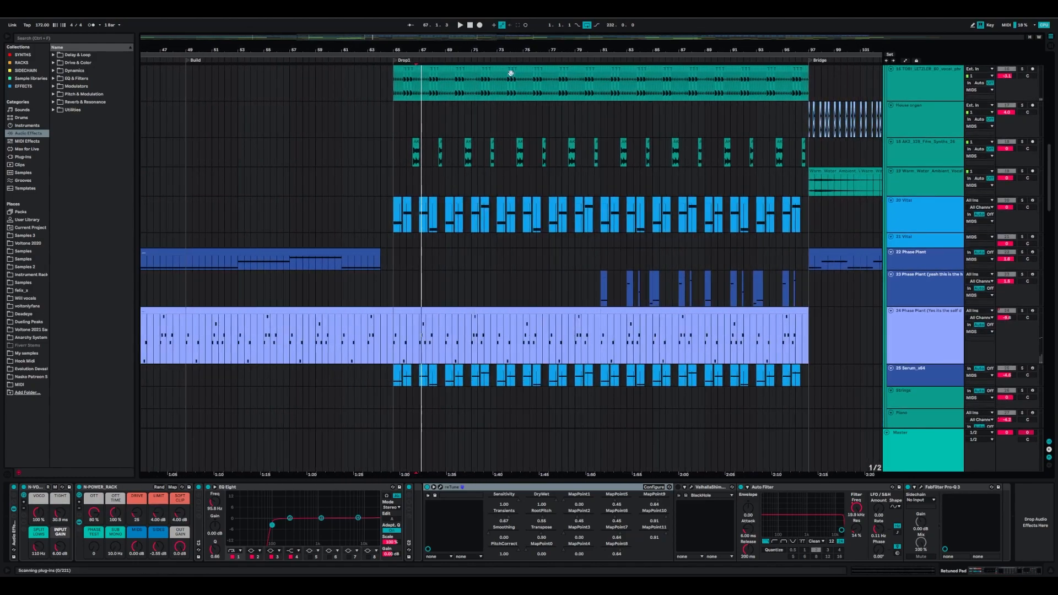
pyautogui.click(930, 215)
pyautogui.click(1023, 201)
pyautogui.press('space')
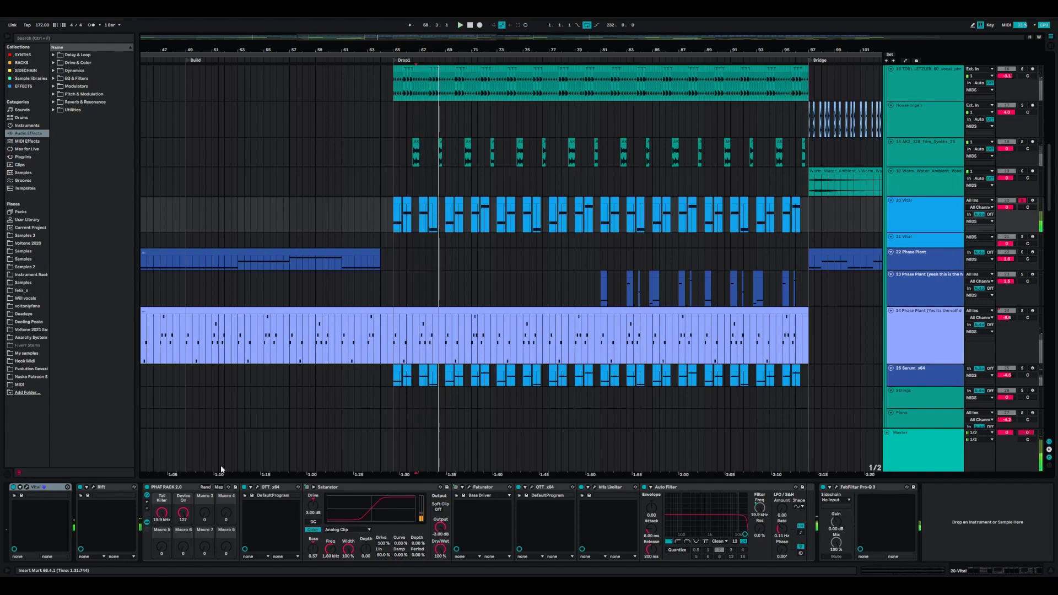
# Examine the 20 Vital track's device chain, including the Vital synth, Rift, PHAT RACK 2.0 and FabFilter Pro-Q 3
pyautogui.click(28, 488)
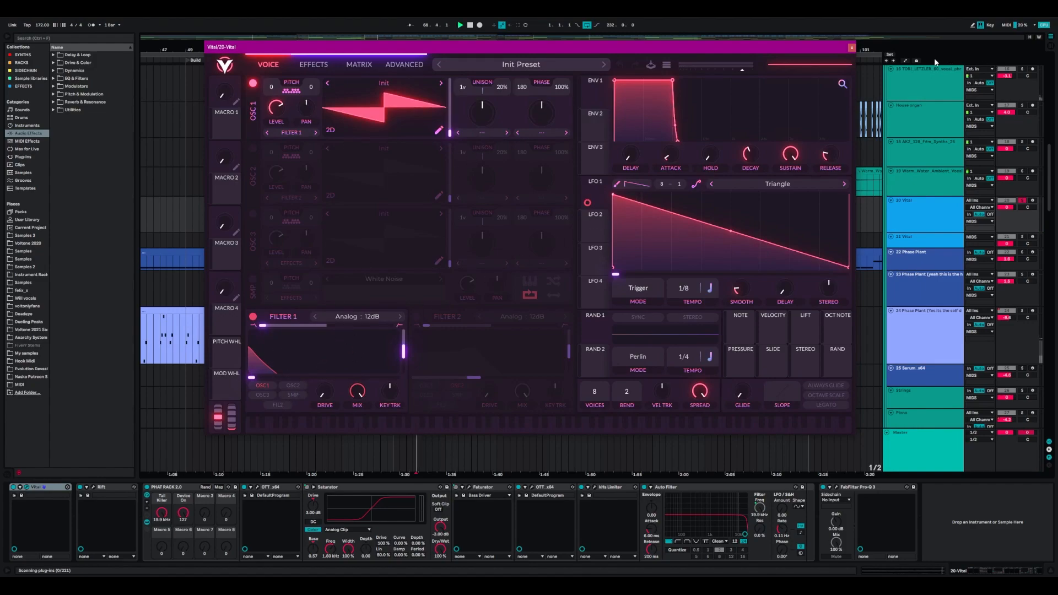
pyautogui.click(852, 48)
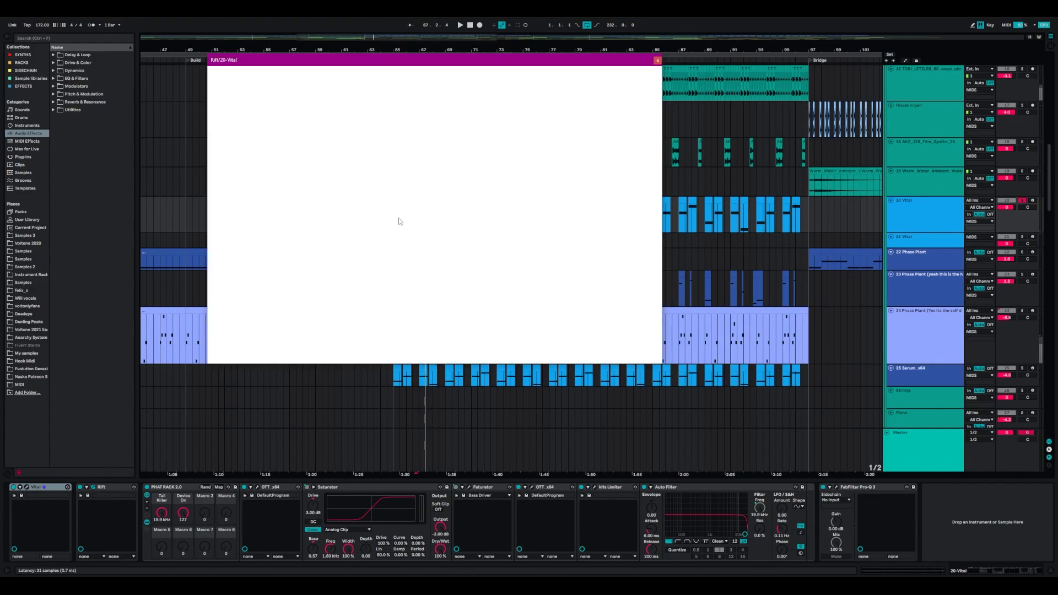
pyautogui.click(658, 62)
pyautogui.click(166, 487)
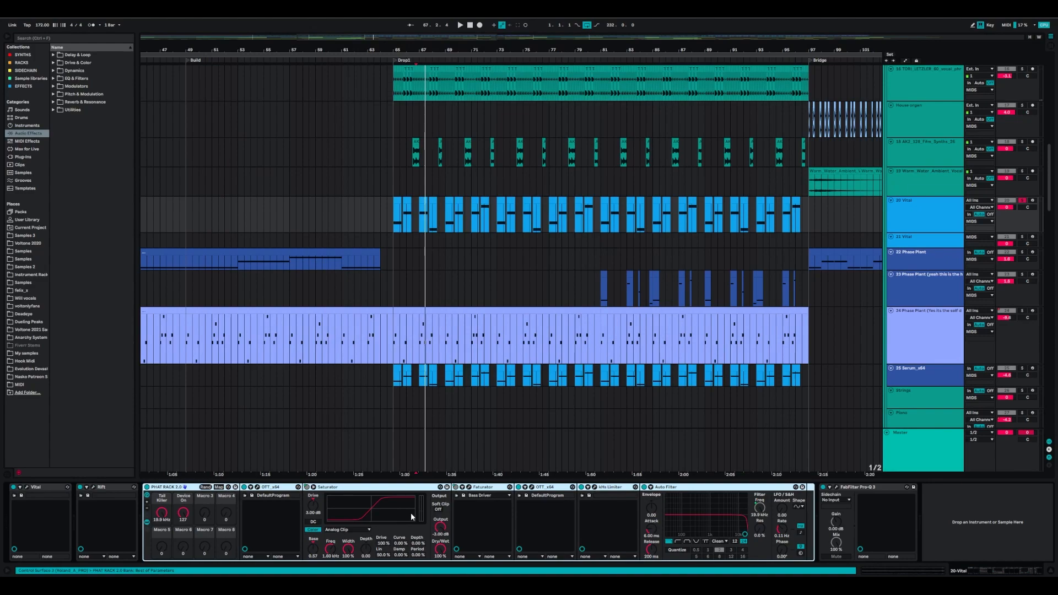
pyautogui.click(836, 488)
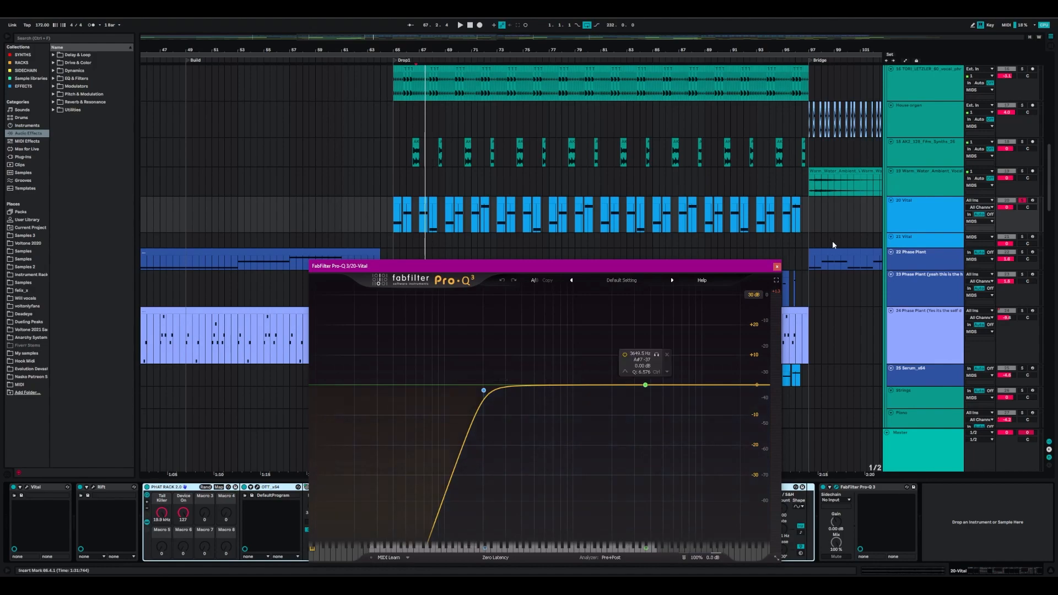
pyautogui.click(777, 266)
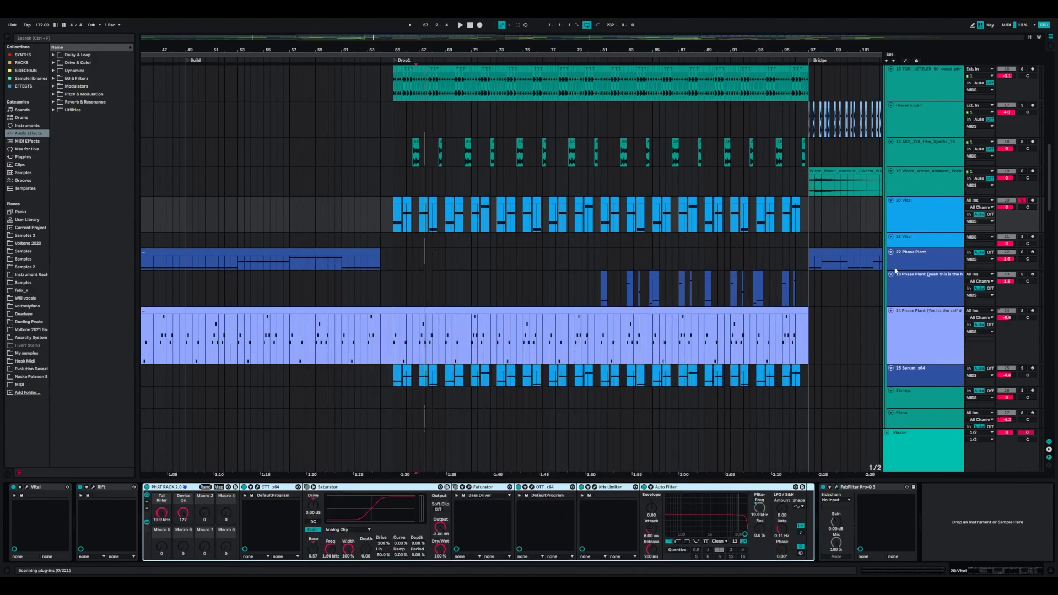
# Solo the 25 Serum_x64 track and play it from the start of Drop1 at bar 65
pyautogui.scroll(-3, 693, 381)
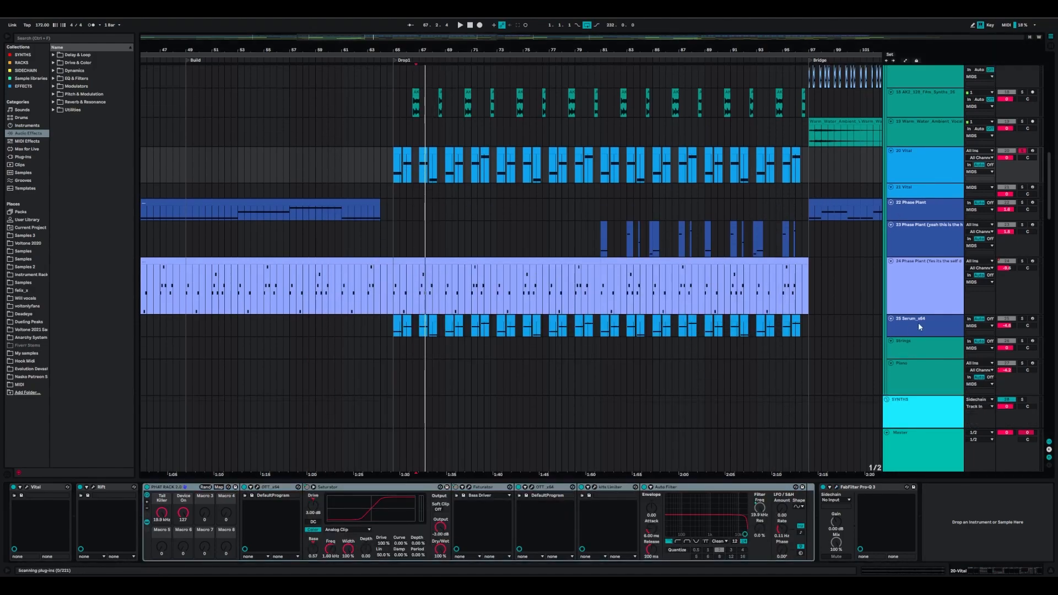
pyautogui.click(929, 323)
pyautogui.click(392, 334)
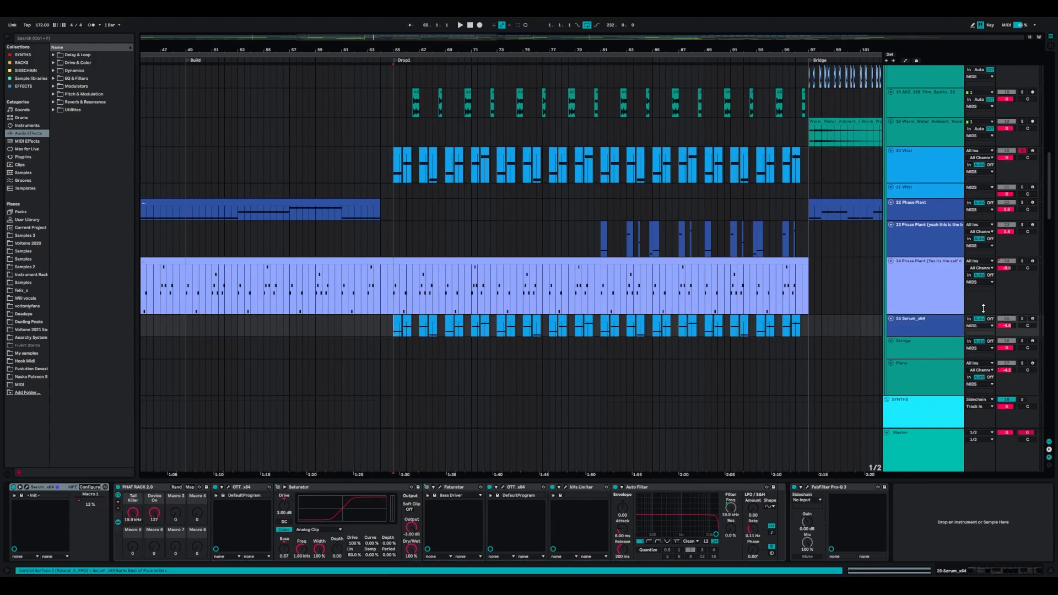
pyautogui.click(1022, 323)
pyautogui.press('space')
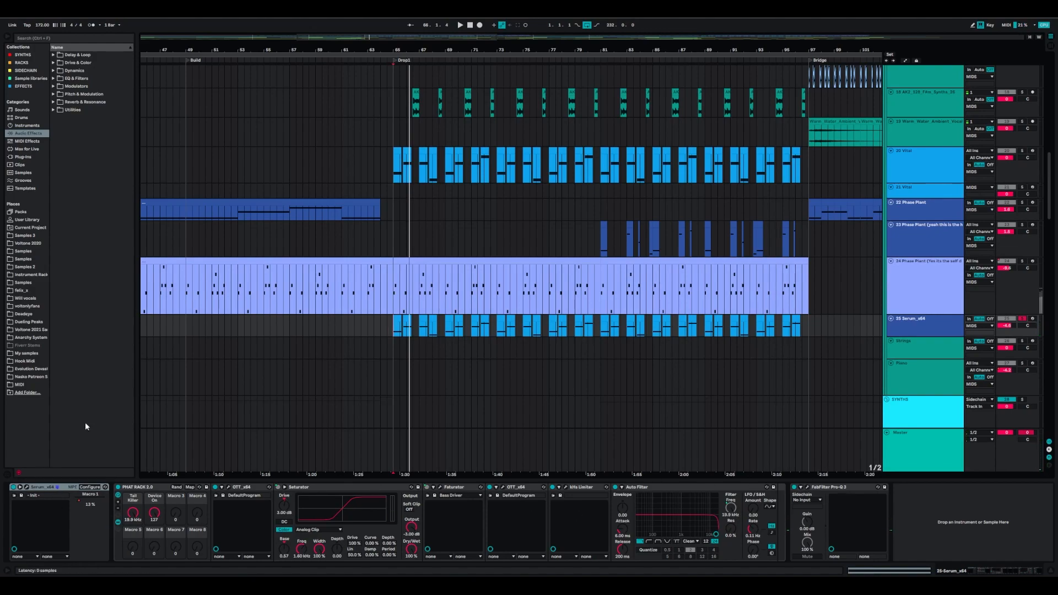
# Examine the Serum patch and the FabFilter Pro-Q 3 curve on the 25 Serum_x64 track
pyautogui.hotkey('ctrl', 'alt', 'p')
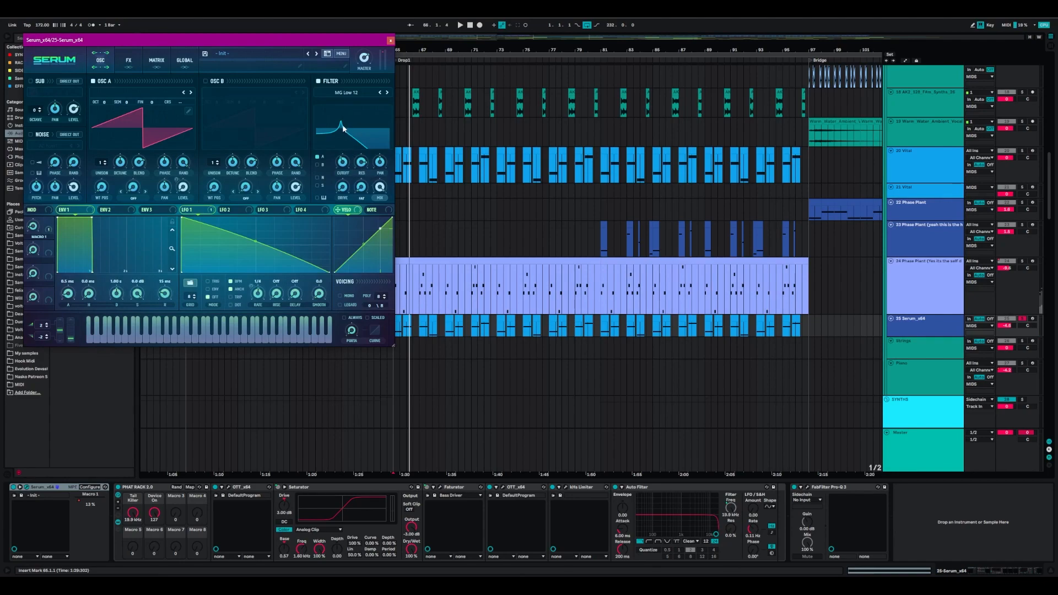
pyautogui.click(390, 40)
pyautogui.click(808, 487)
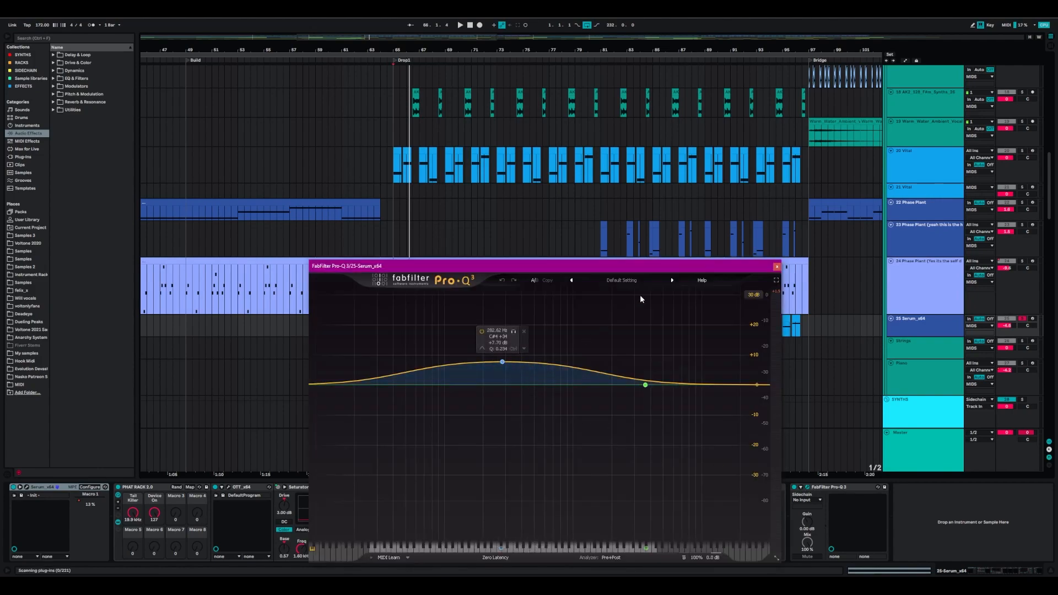
pyautogui.click(777, 267)
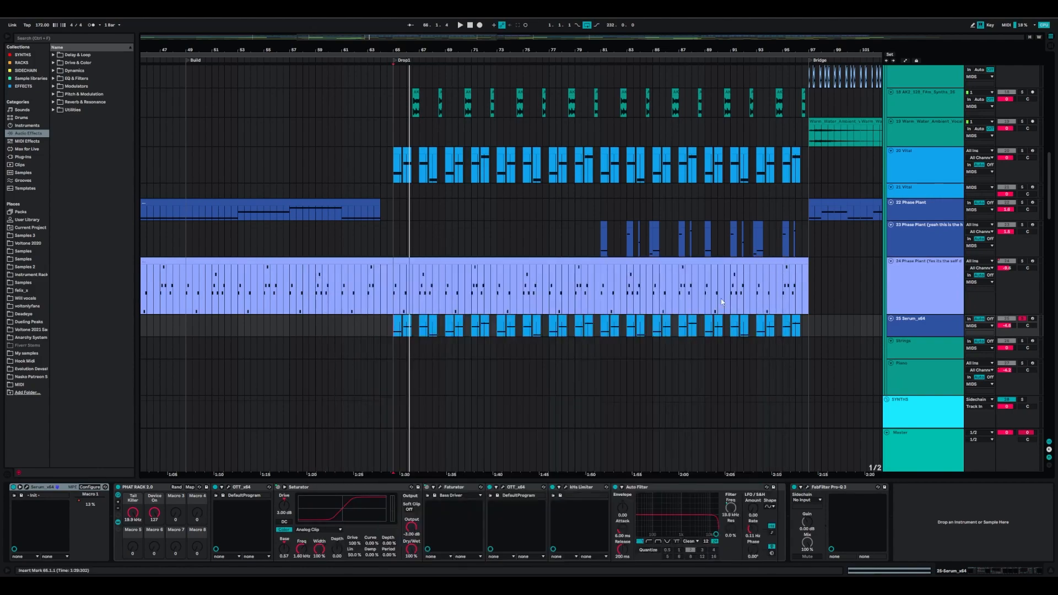
pyautogui.click(807, 488)
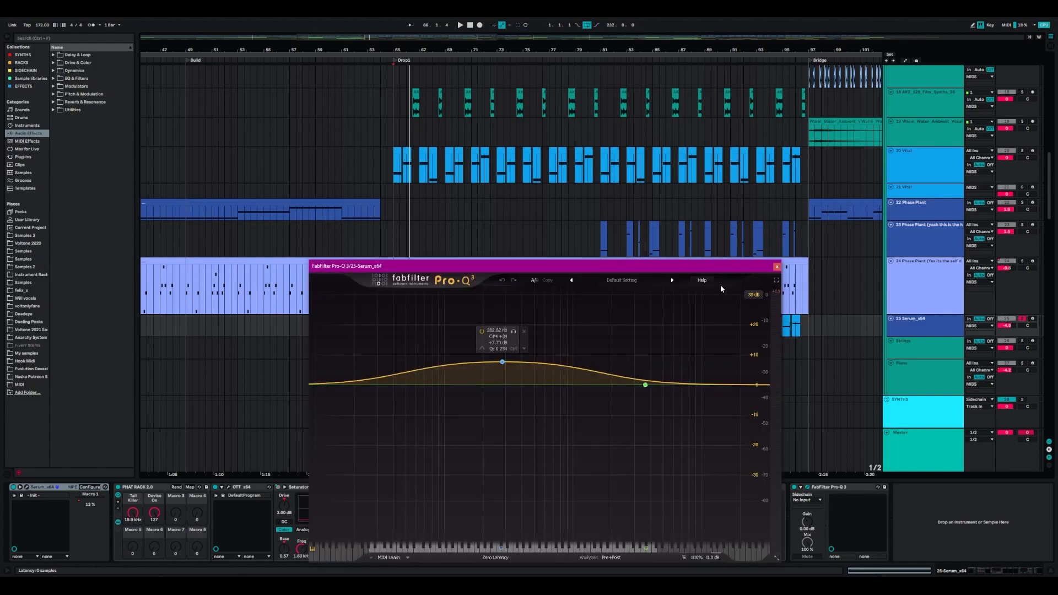
pyautogui.click(777, 267)
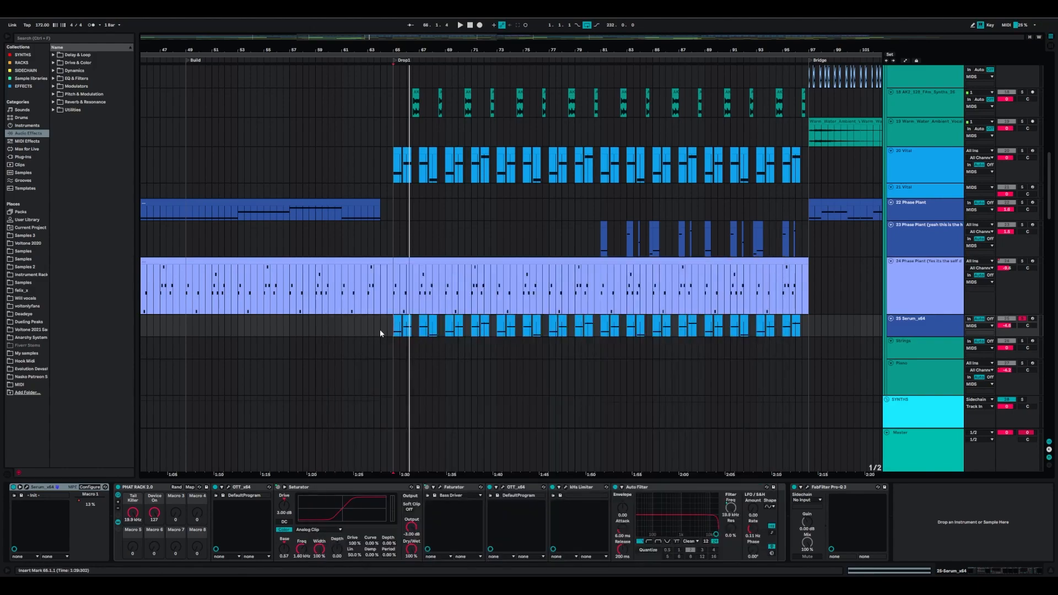
# Play Drop1 from bar 65 with no track soloed to hear the Serum layer in the mix
pyautogui.press('space')
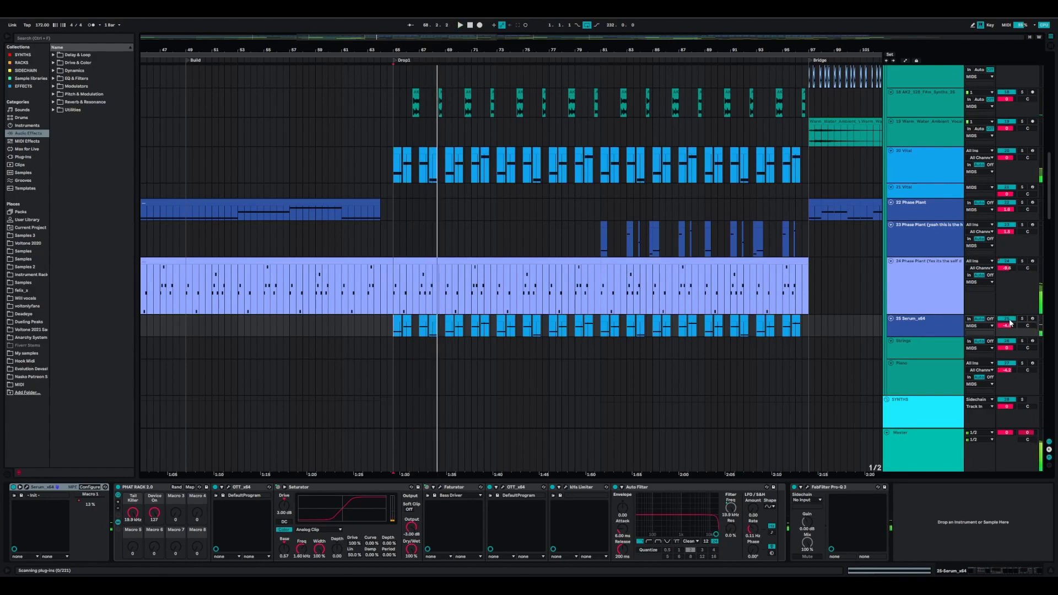
pyautogui.press('space')
# Solo the 24 Phase Plant track and play it from the start of Drop1
pyautogui.scroll(-4, 453, 354)
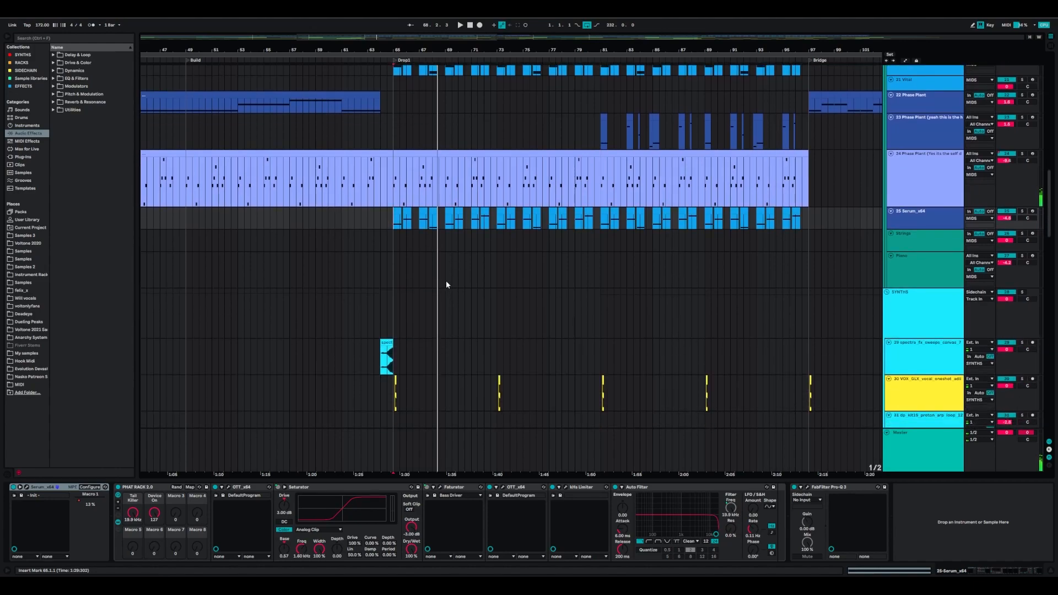
pyautogui.click(956, 162)
pyautogui.click(1022, 154)
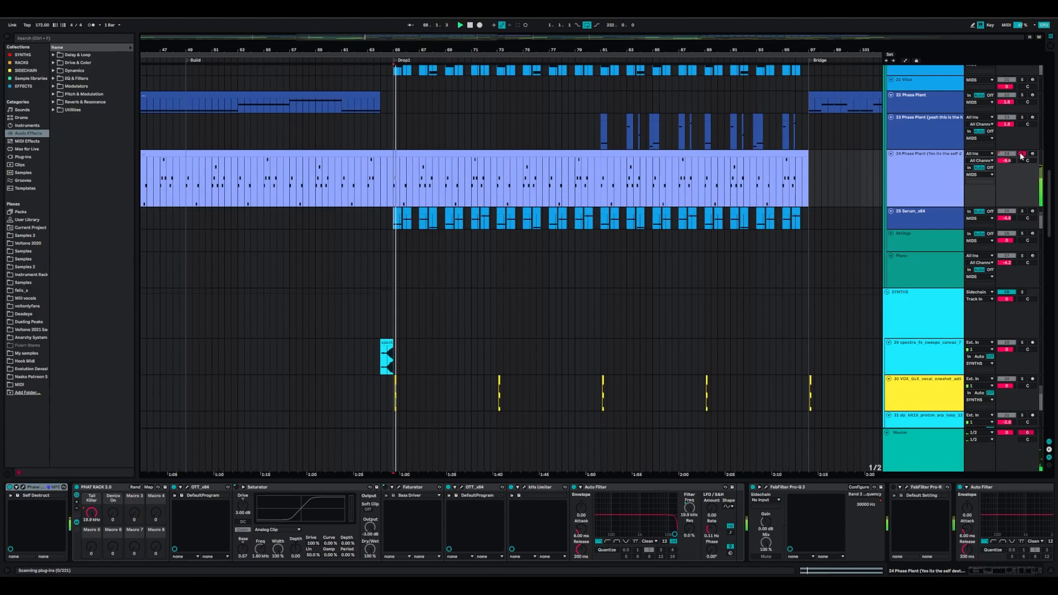
pyautogui.press('space')
# Solo the 30 VOX_GLX vocal one-shot track and play it from bar 65
pyautogui.click(588, 132)
pyautogui.scroll(-8, 576, 280)
pyautogui.hscroll(5, 697, 190)
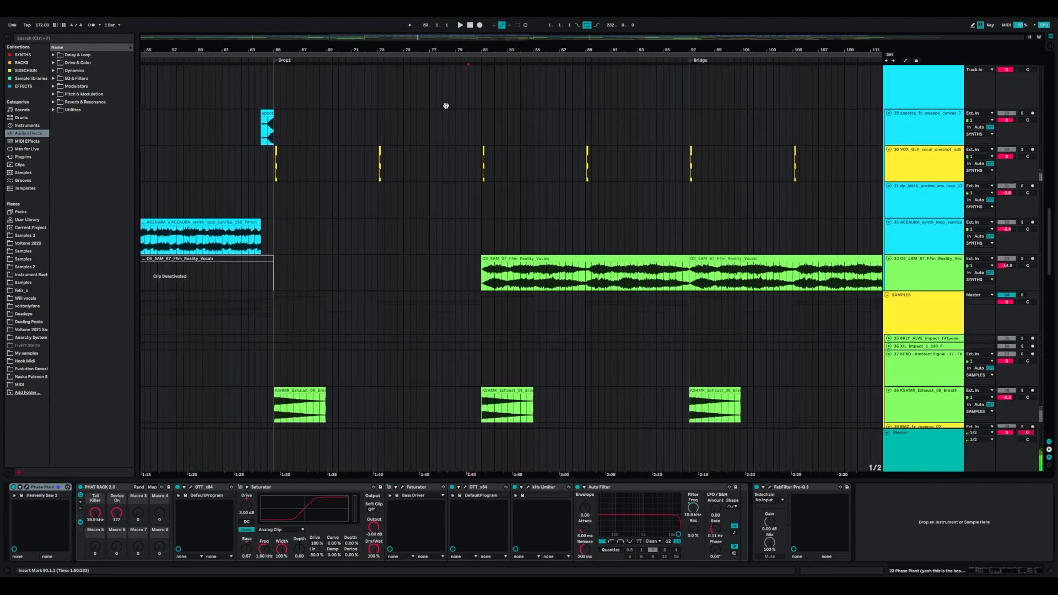
pyautogui.hscroll(-3, 440, 275)
pyautogui.scroll(1, 462, 278)
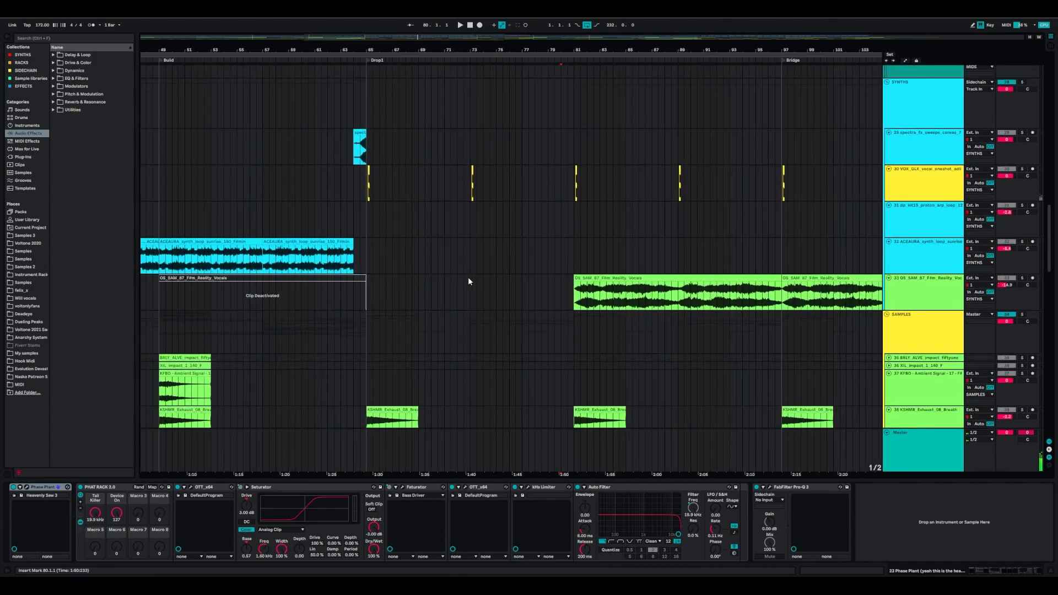
pyautogui.click(365, 192)
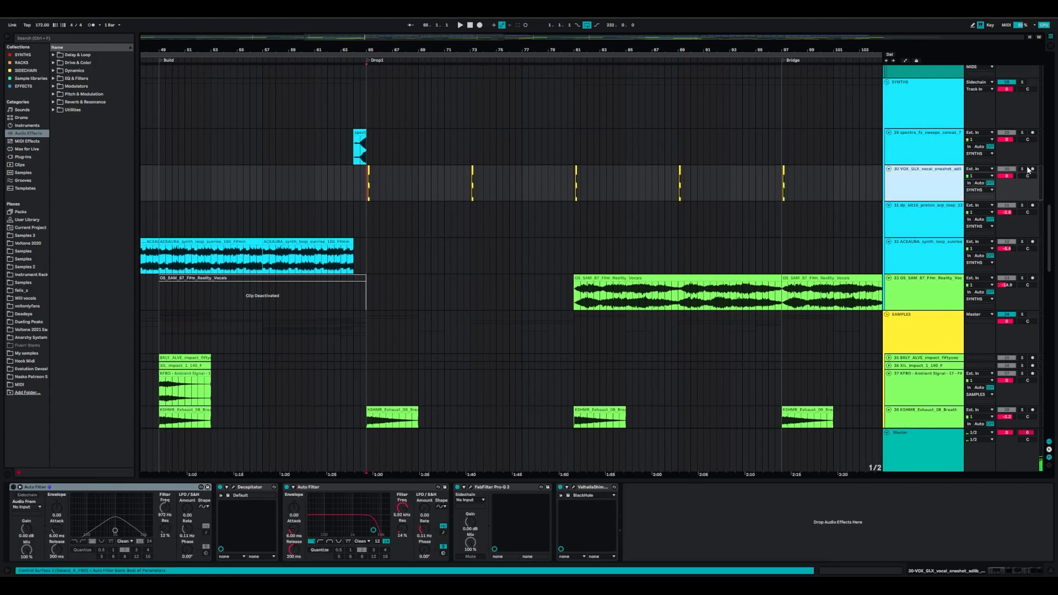
pyautogui.press('space')
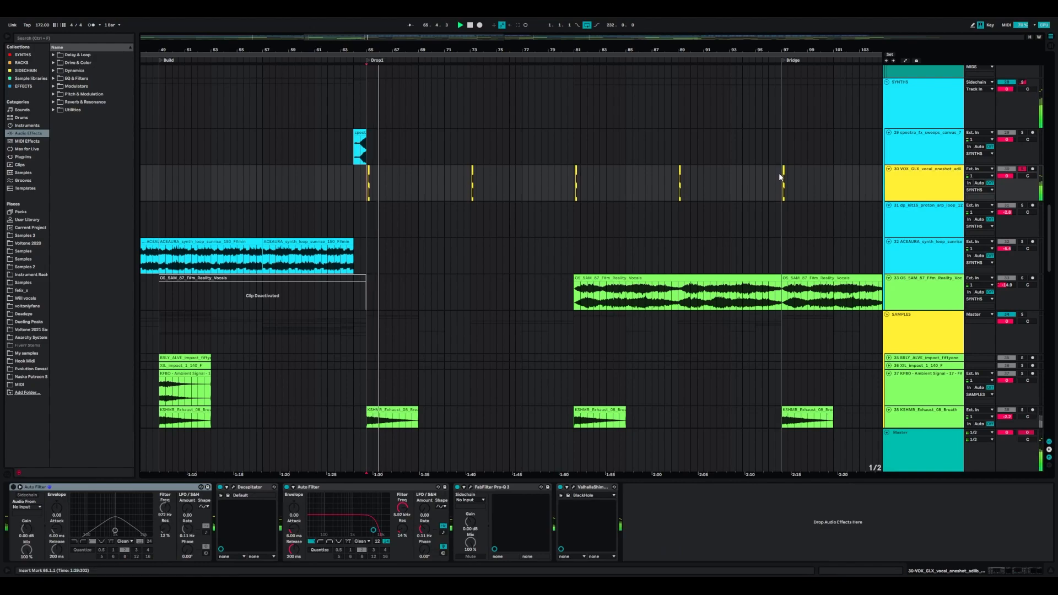
# Look through the SAMPLES group tracks and select bars 68 to 98 on the KSHMR Reverb Pluck track
pyautogui.moveTo(369, 47); pyautogui.dragTo(337, 50)
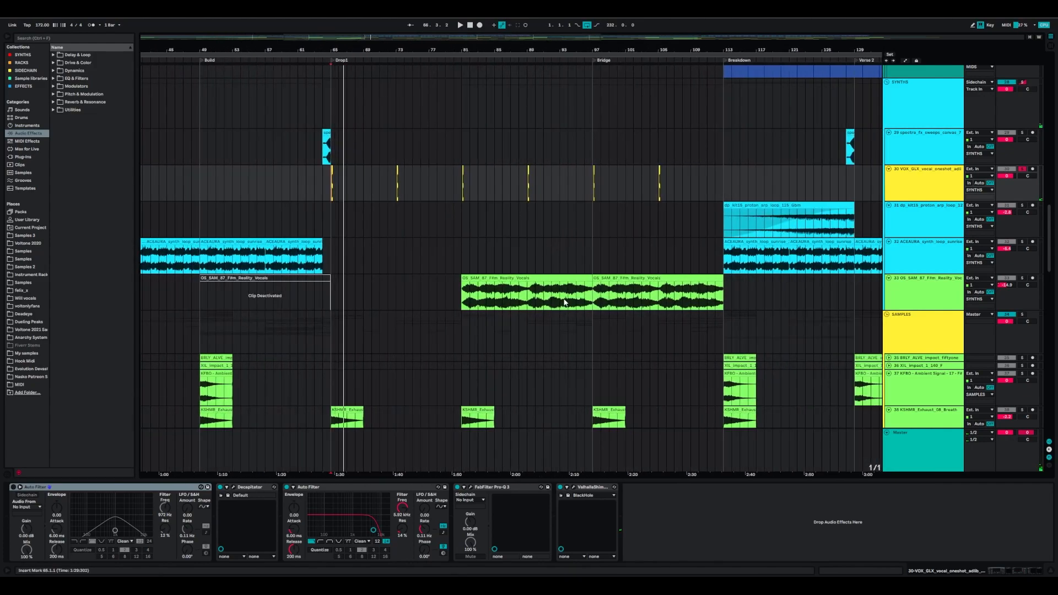
pyautogui.scroll(-15, 543, 253)
pyautogui.hscroll(-3, 542, 252)
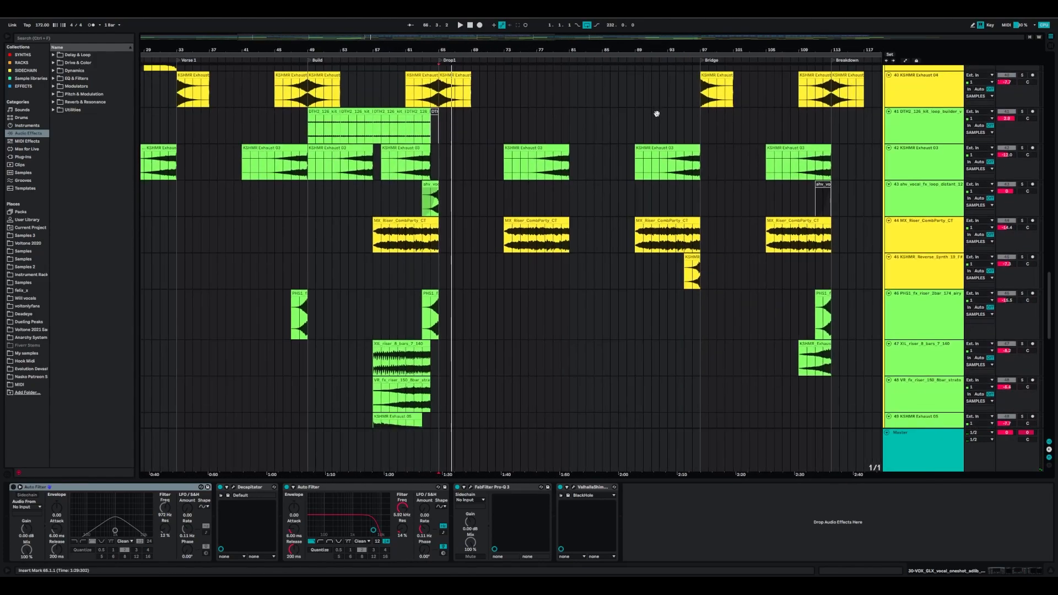
pyautogui.moveTo(545, 329); pyautogui.dragTo(566, 132)
pyautogui.moveTo(470, 225); pyautogui.dragTo(715, 224)
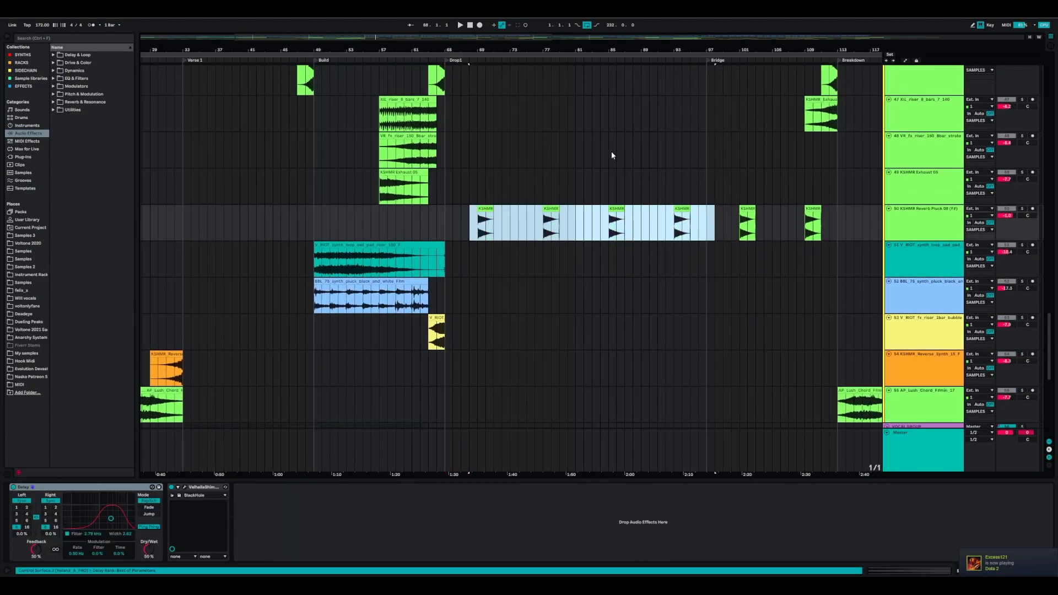
# Solo the 23 Phase Plant track and play it from its first clip in the second half of Drop1
pyautogui.moveTo(610, 172); pyautogui.dragTo(645, 372)
pyautogui.scroll(20, 645, 375)
pyautogui.hscroll(5, 617, 237)
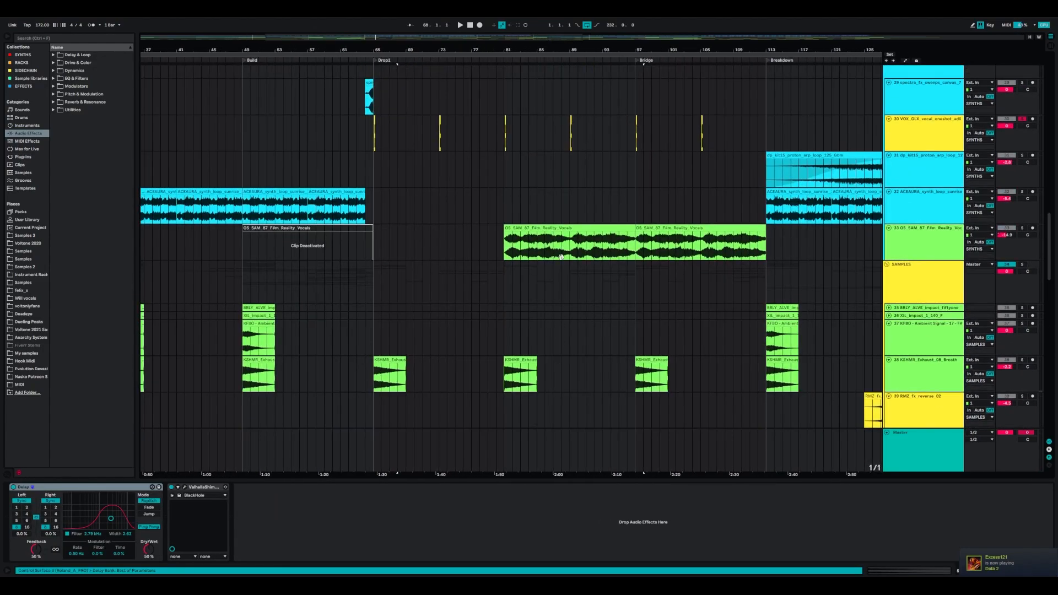
pyautogui.moveTo(578, 164); pyautogui.dragTo(576, 243)
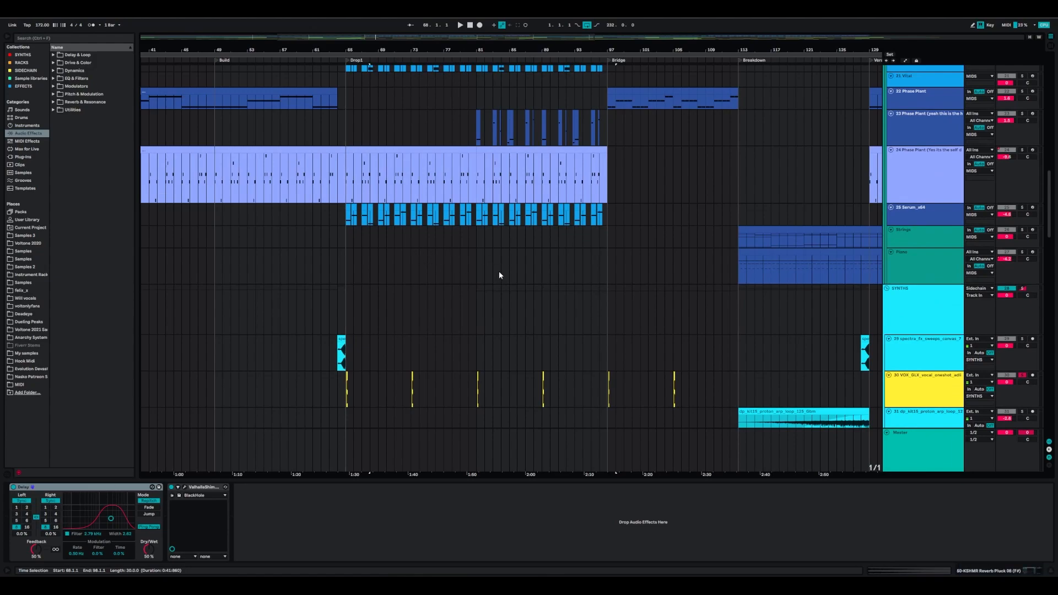
pyautogui.scroll(10, 498, 276)
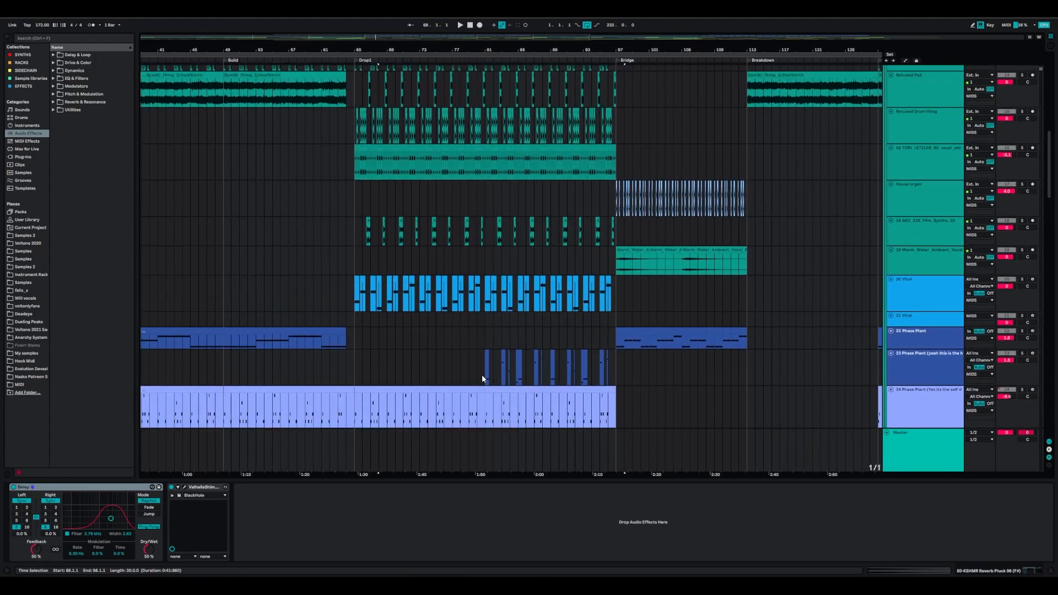
pyautogui.click(484, 373)
pyautogui.click(1022, 354)
pyautogui.press('space')
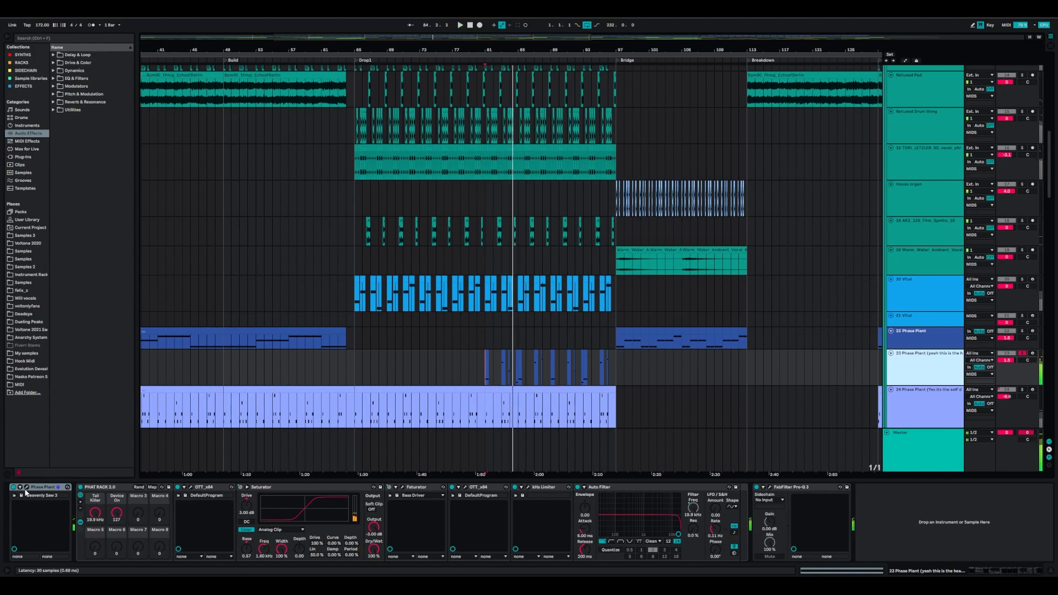
# Inspect the Heavenly Saw 3 preset in Phase Plant and the FabFilter Pro-Q 3 device on track 23, and mark its Drop1 clips
pyautogui.click(25, 490)
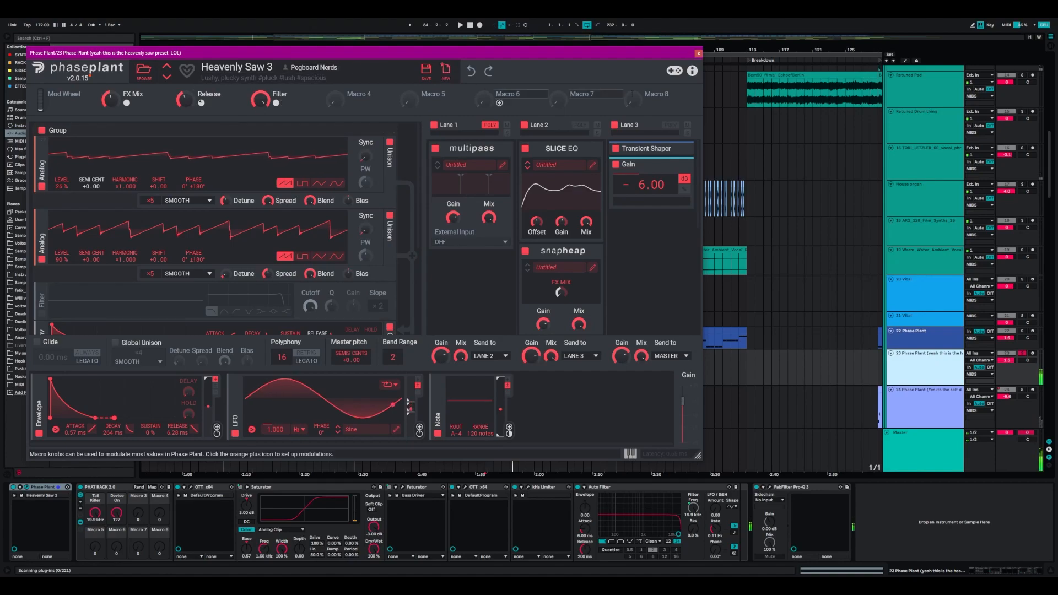
pyautogui.click(698, 53)
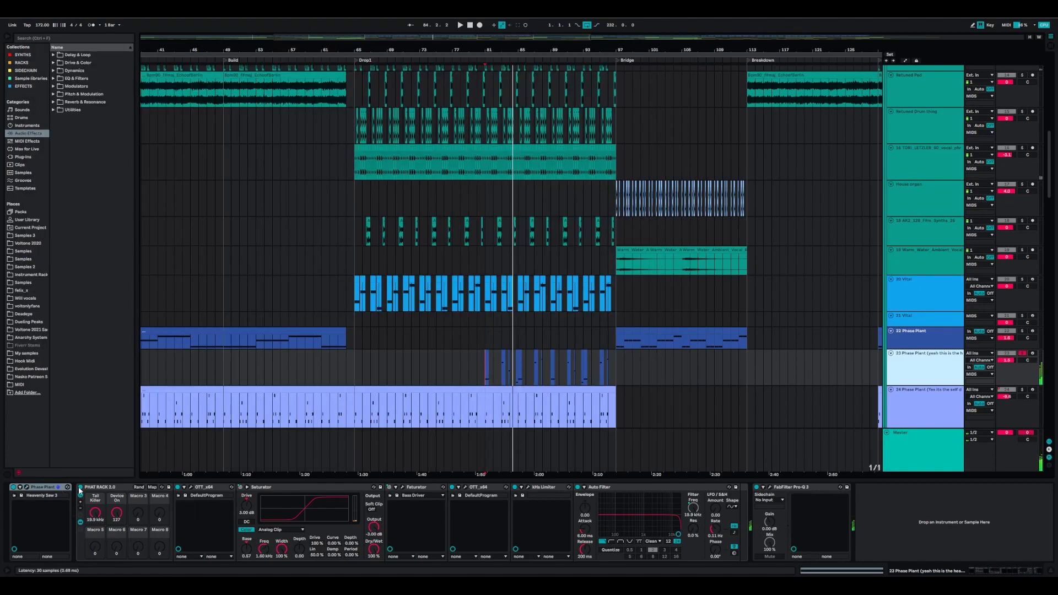
pyautogui.click(808, 488)
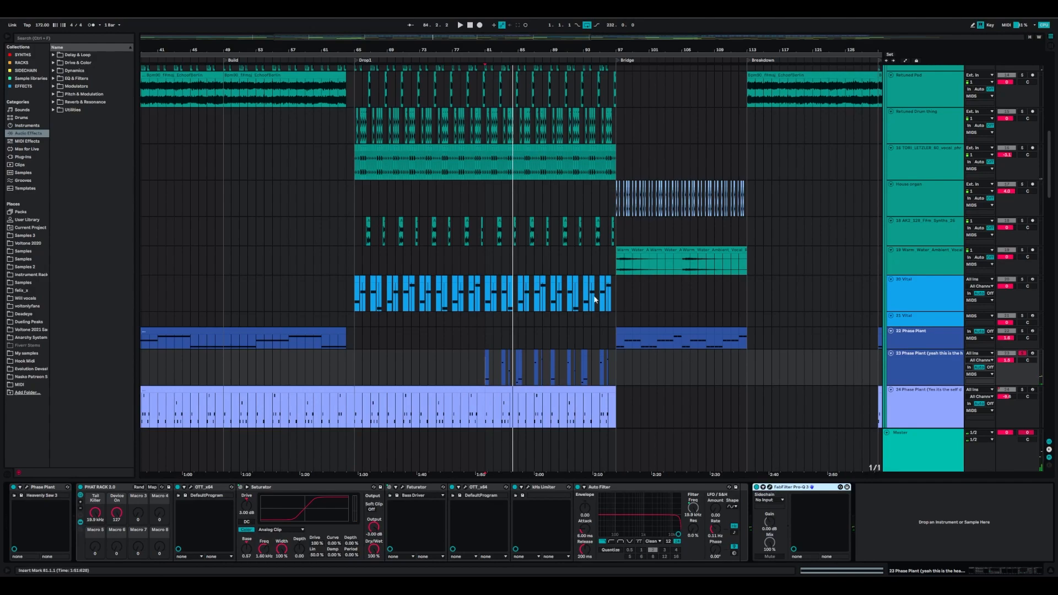
pyautogui.click(481, 365)
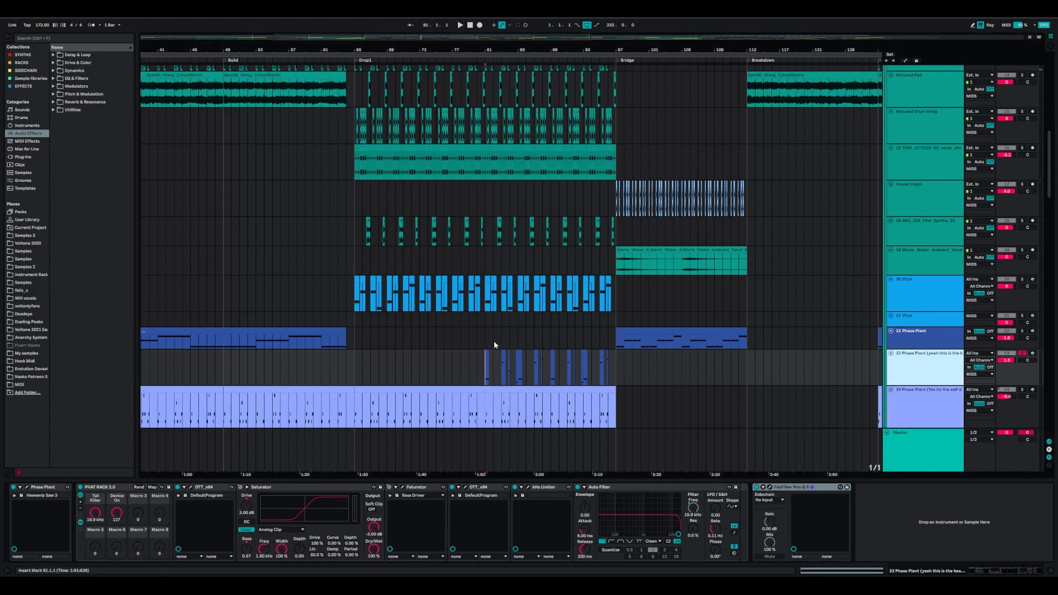
pyautogui.moveTo(462, 366); pyautogui.dragTo(697, 368)
pyautogui.click(666, 367)
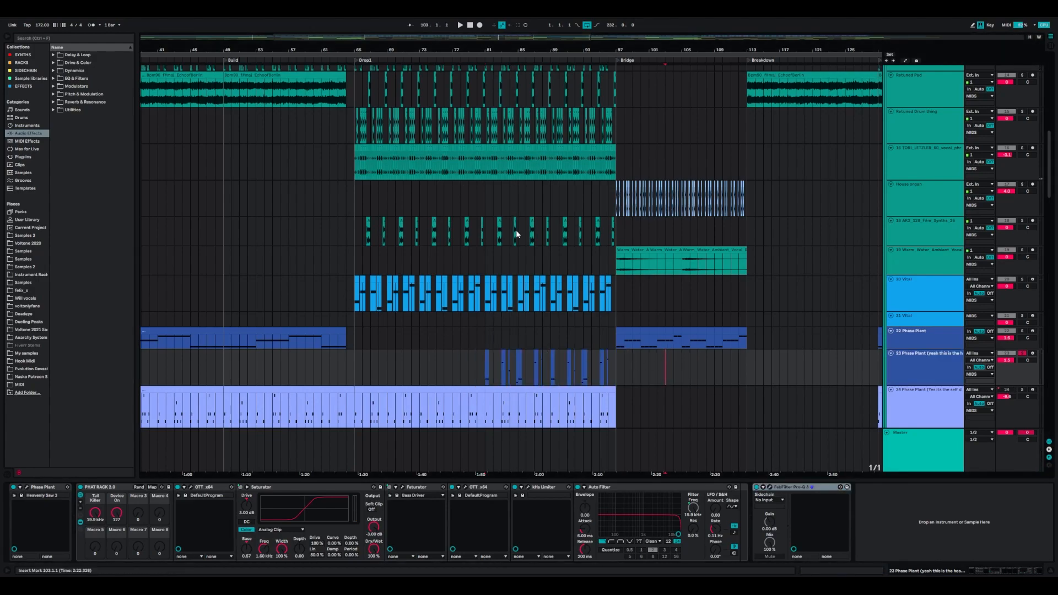
# Highlight bars 69 to 93 on the Processed vocals track and show that track's device chain
pyautogui.scroll(-20, 643, 425)
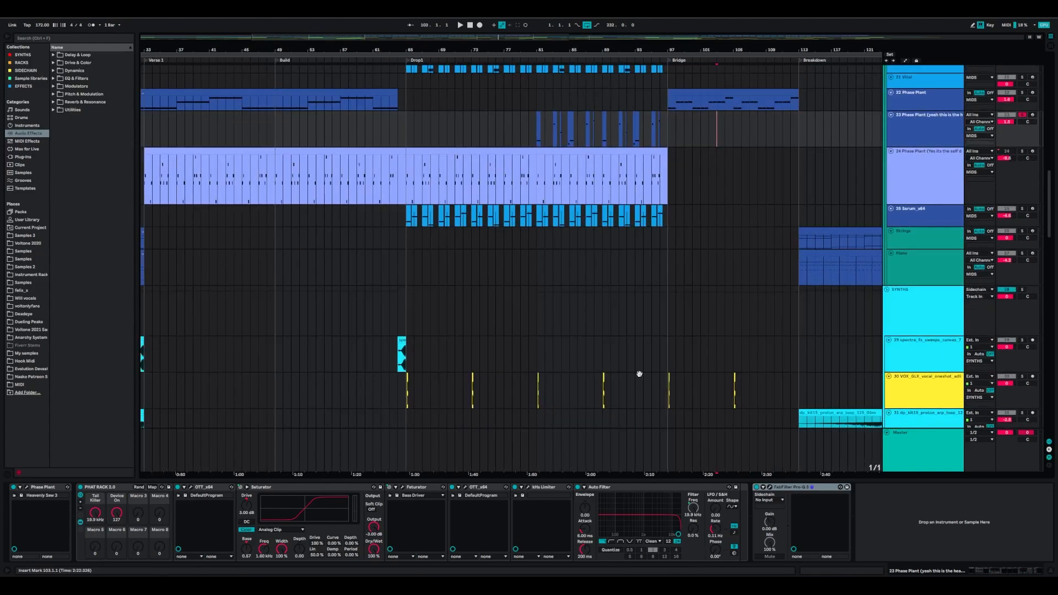
pyautogui.moveTo(568, 421); pyautogui.dragTo(587, 174)
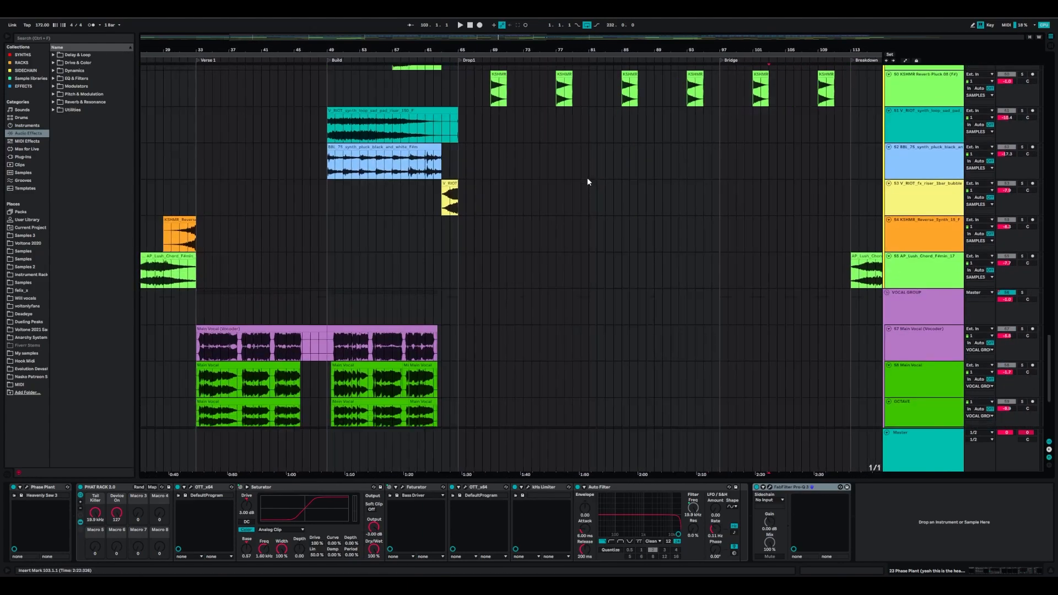
pyautogui.moveTo(581, 364); pyautogui.dragTo(556, 247)
pyautogui.moveTo(479, 301); pyautogui.dragTo(671, 291)
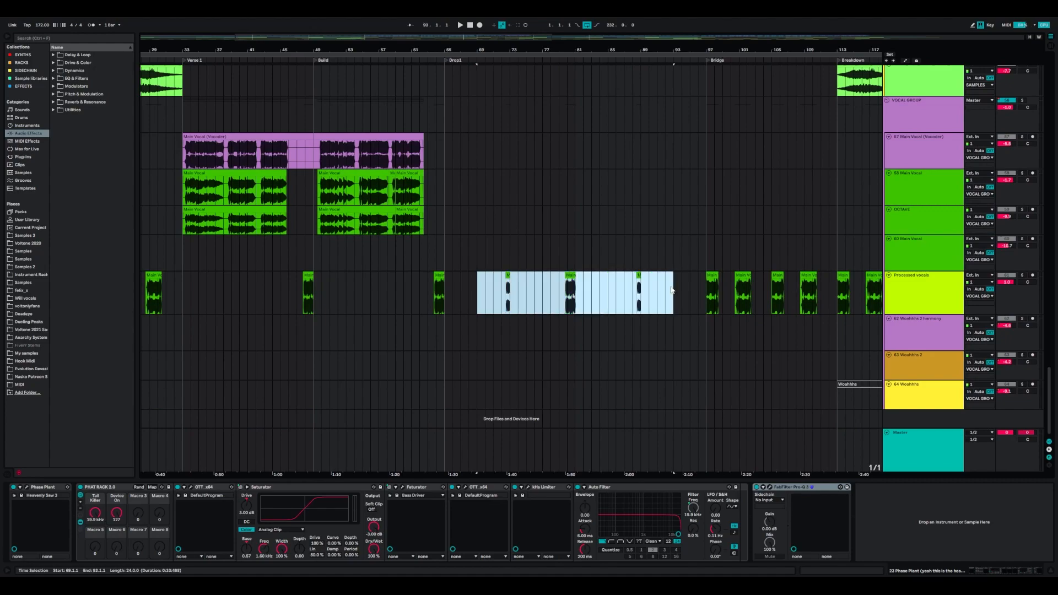
pyautogui.click(671, 290)
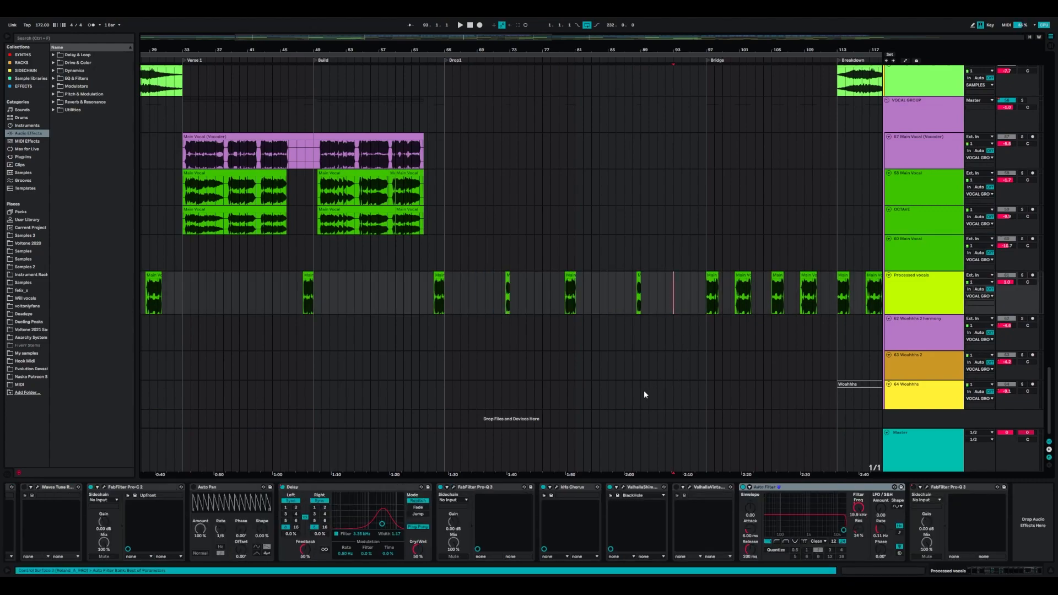
# Solo the 33 OS_SAM_87_Film_Reality_Vocals track and play it from bar 89 and from its clip start at bar 81
pyautogui.scroll(8, 562, 342)
pyautogui.scroll(15, 562, 342)
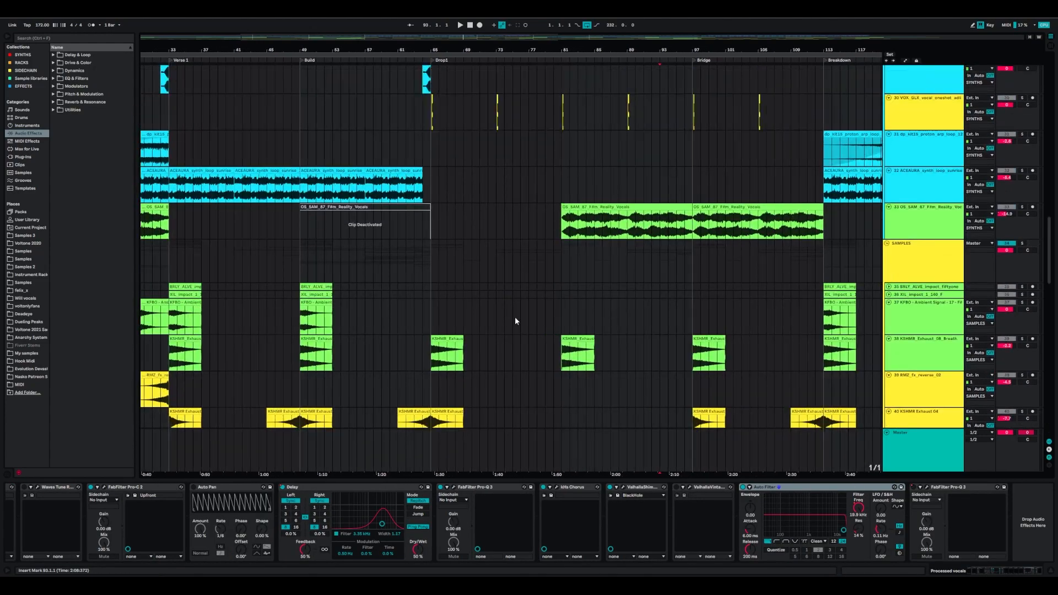
pyautogui.scroll(-2, 531, 204)
pyautogui.moveTo(515, 319); pyautogui.dragTo(659, 314)
pyautogui.click(650, 313)
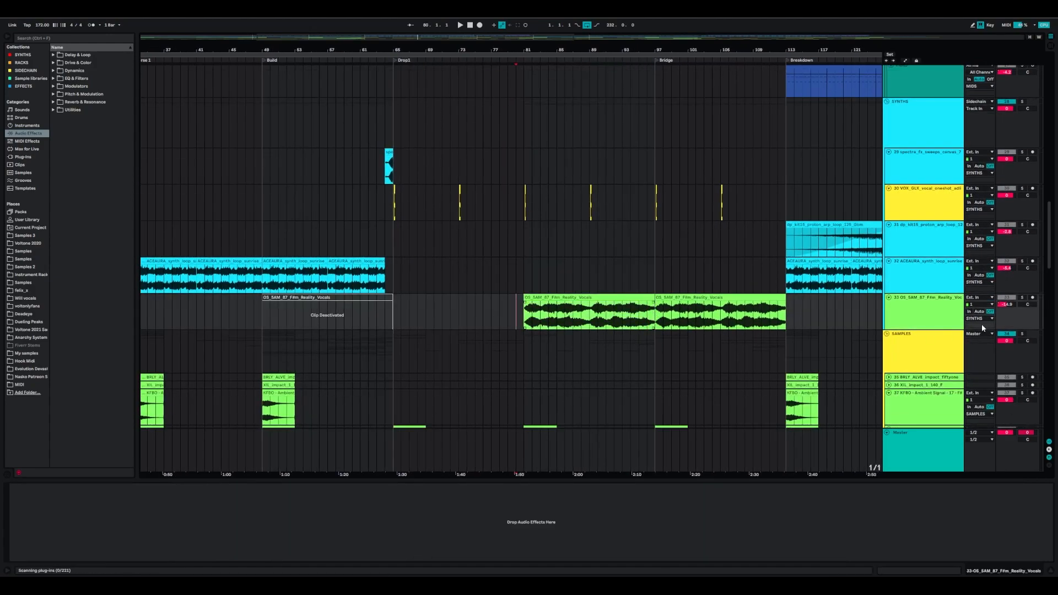
pyautogui.click(590, 318)
pyautogui.press('space')
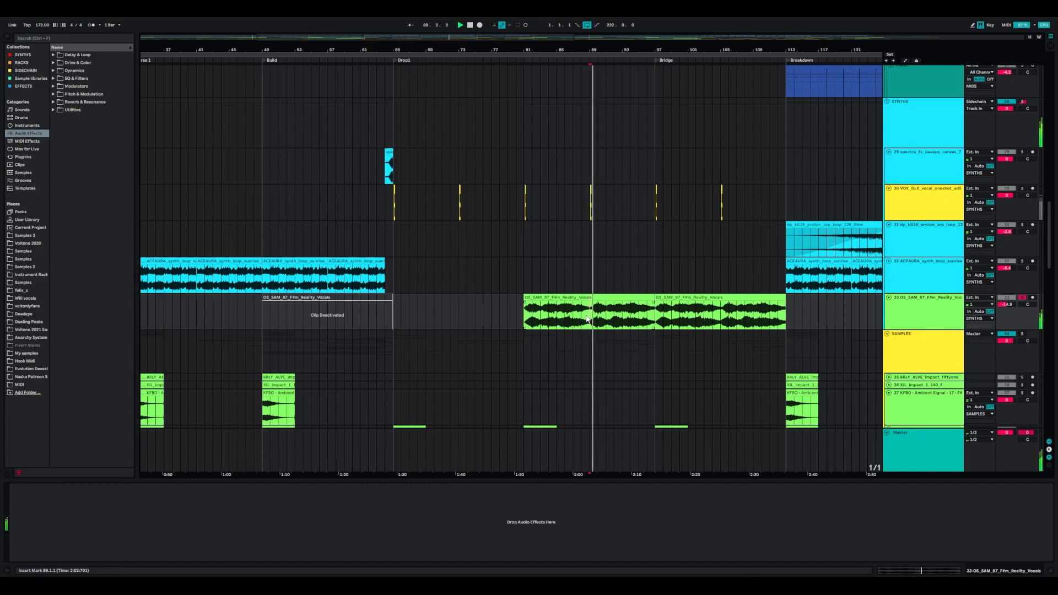
pyautogui.click(521, 316)
pyautogui.press('space')
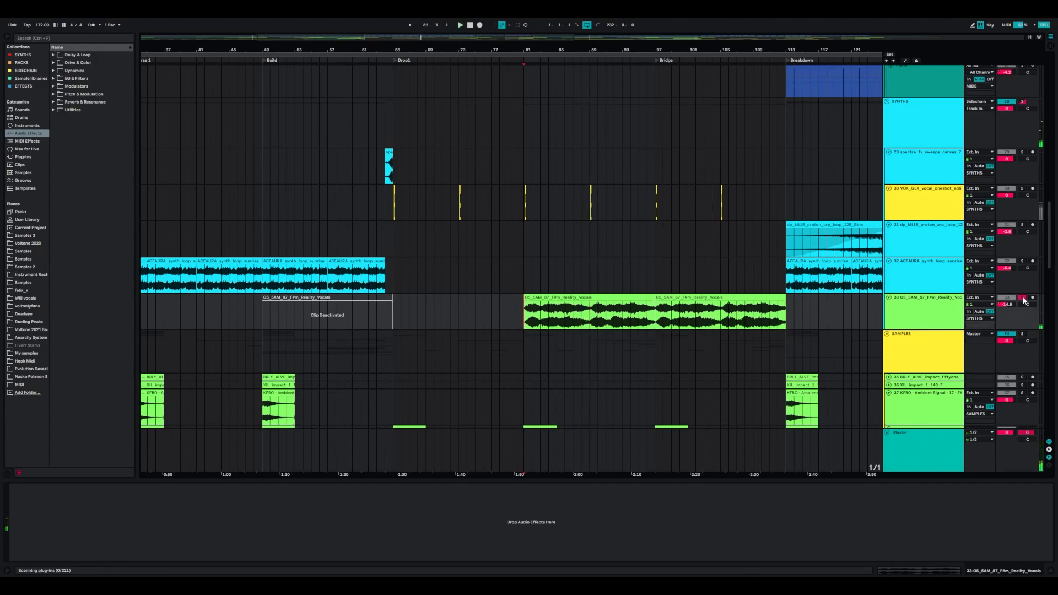
# Unsolo the vocal track and play the full mix from the start of Drop1 at bar 65
pyautogui.moveTo(566, 262); pyautogui.dragTo(654, 301)
pyautogui.click(485, 287)
pyautogui.press('space')
pyautogui.moveTo(627, 126); pyautogui.dragTo(612, 277)
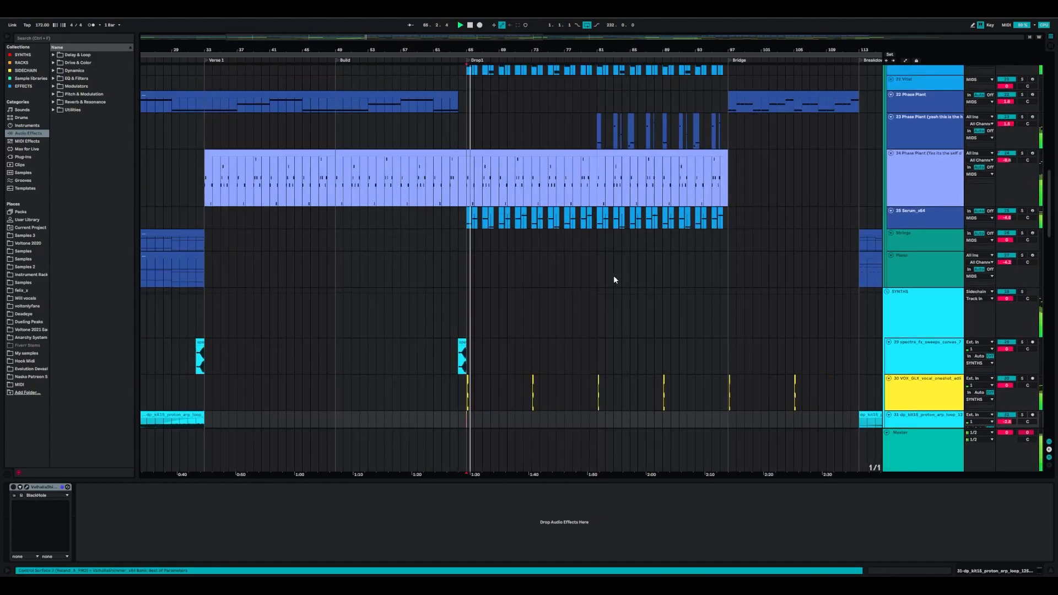
pyautogui.scroll(8, 687, 281)
pyautogui.hscroll(2, 686, 285)
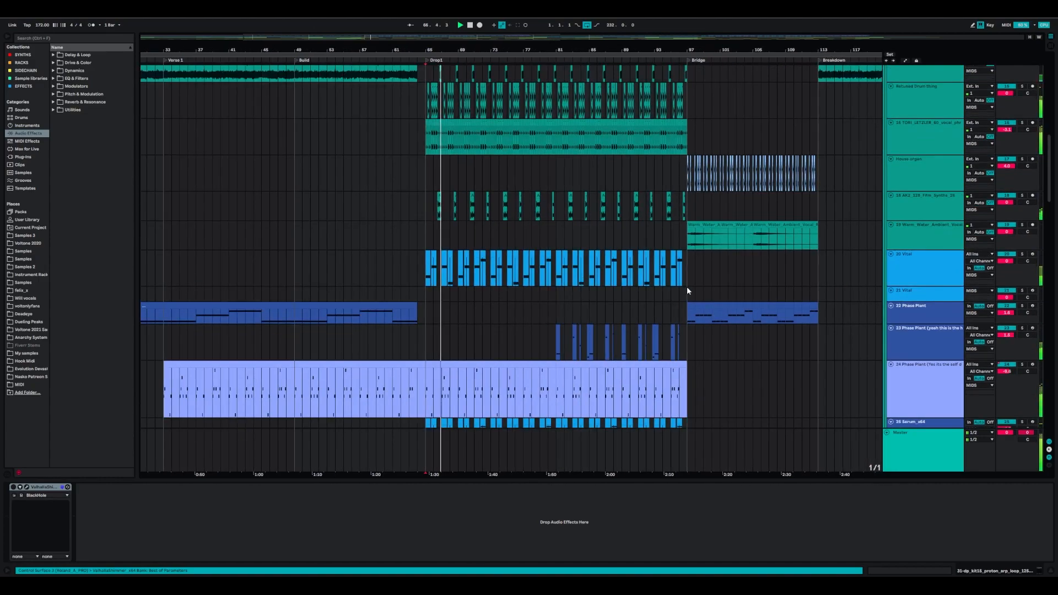
pyautogui.moveTo(732, 281); pyautogui.dragTo(630, 299)
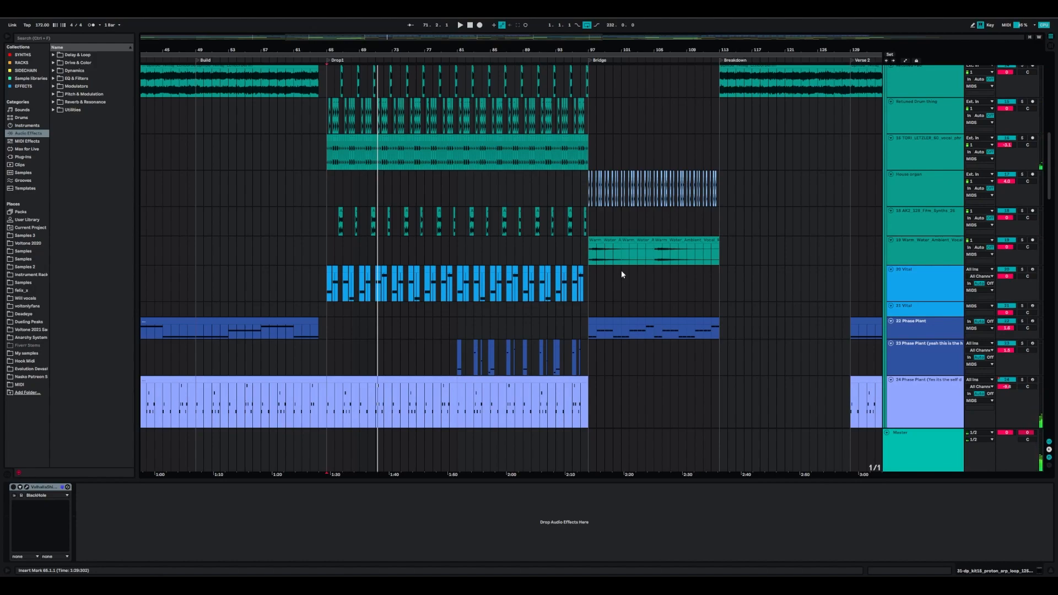
# Highlight the drum clips in the Bridge, and bars 97 to 114 across the SUB and 12 Vital bass tracks
pyautogui.click(594, 225)
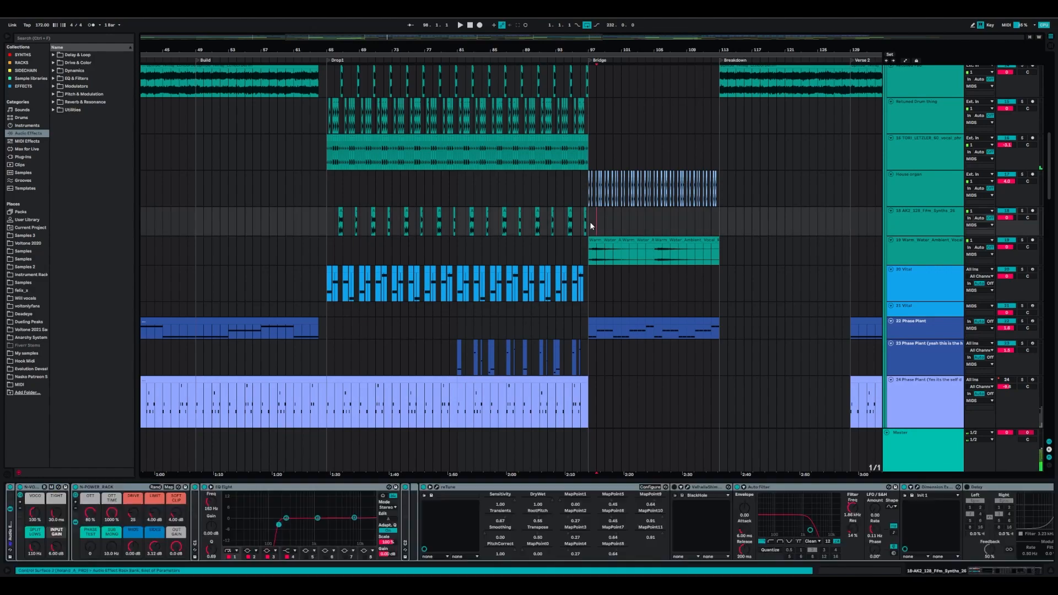
pyautogui.scroll(10, 666, 187)
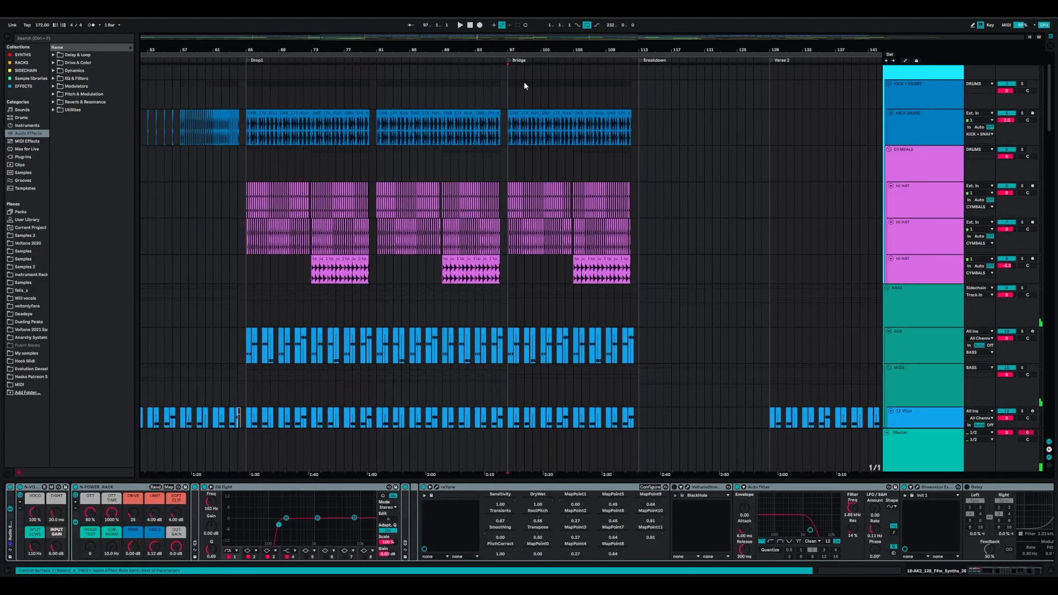
pyautogui.moveTo(533, 131); pyautogui.dragTo(639, 286)
pyautogui.click(655, 298)
pyautogui.scroll(-5, 680, 299)
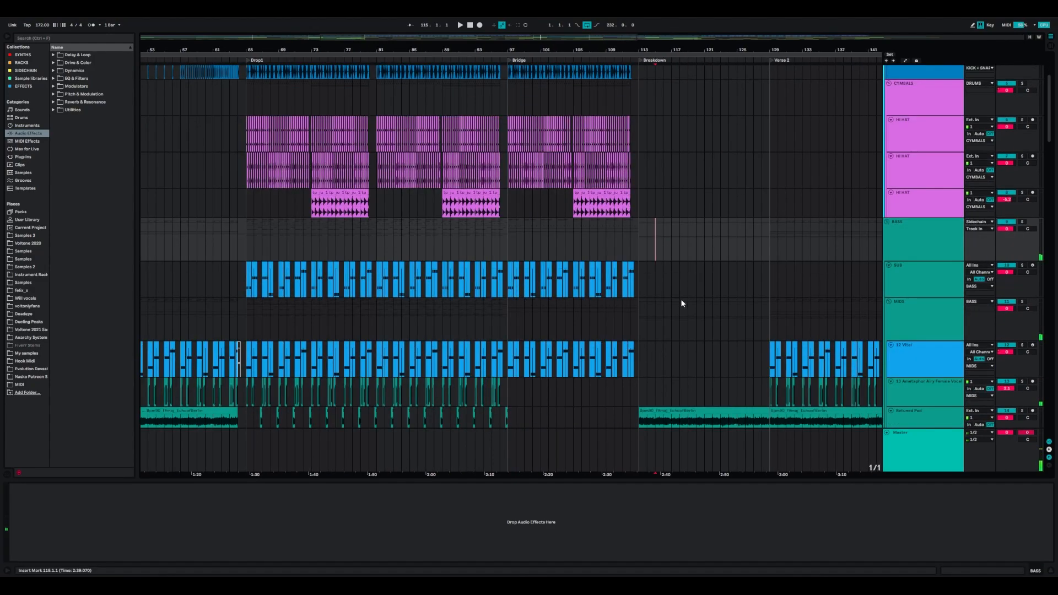
pyautogui.moveTo(508, 323); pyautogui.dragTo(640, 204)
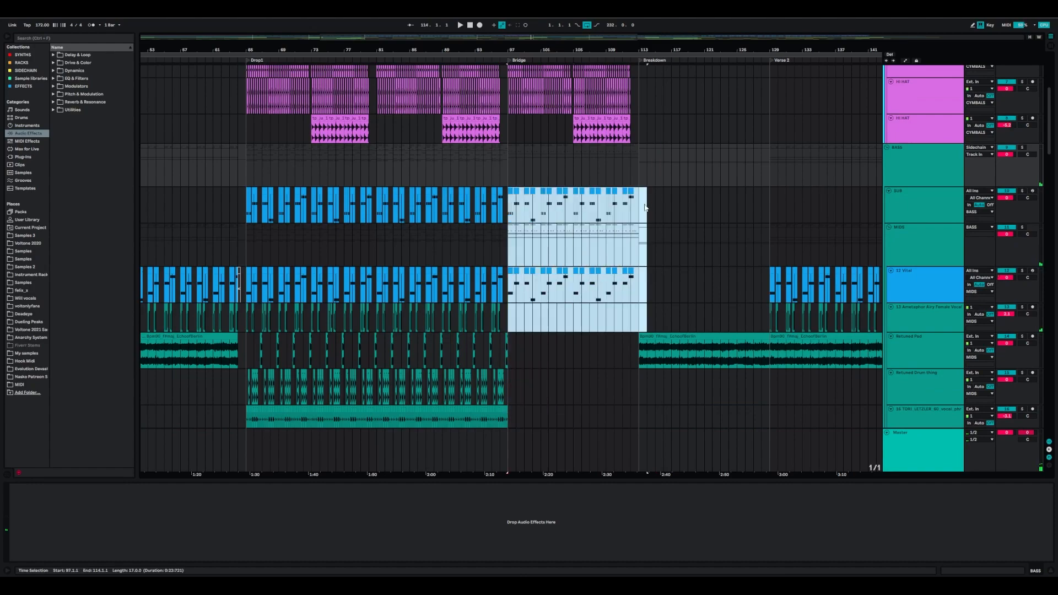
pyautogui.click(917, 283)
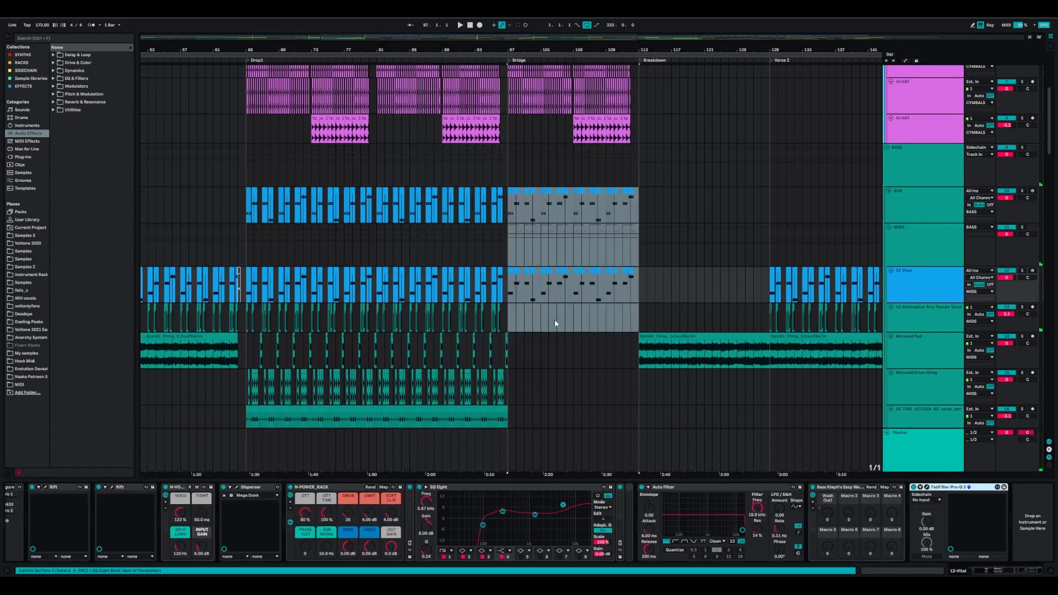
# Show the 12 Vital track's device chain and play the full mix from the Bridge at bar 97
pyautogui.click(510, 256)
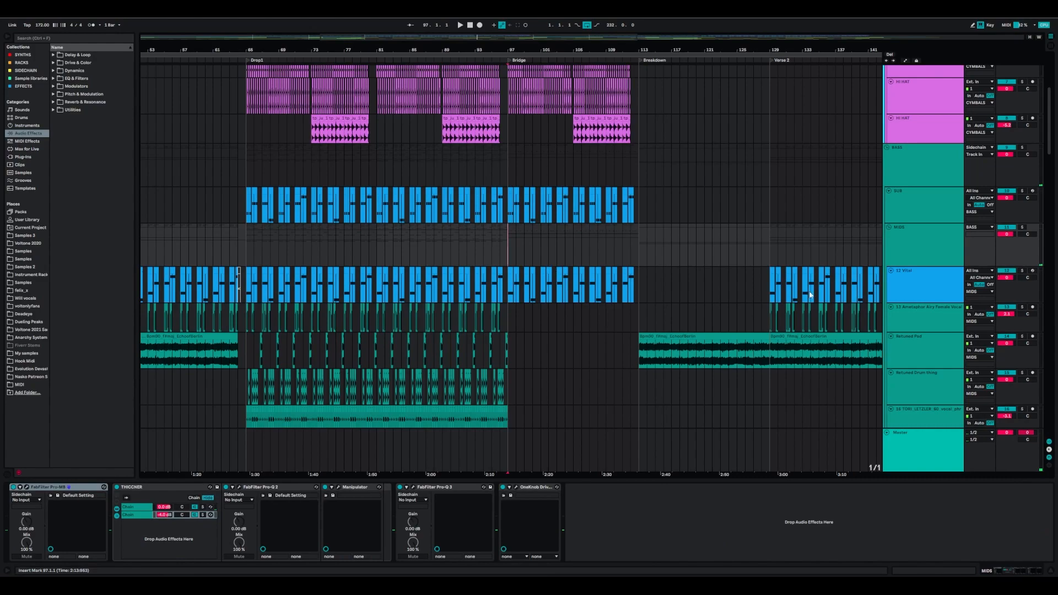
pyautogui.click(953, 301)
pyautogui.press('space')
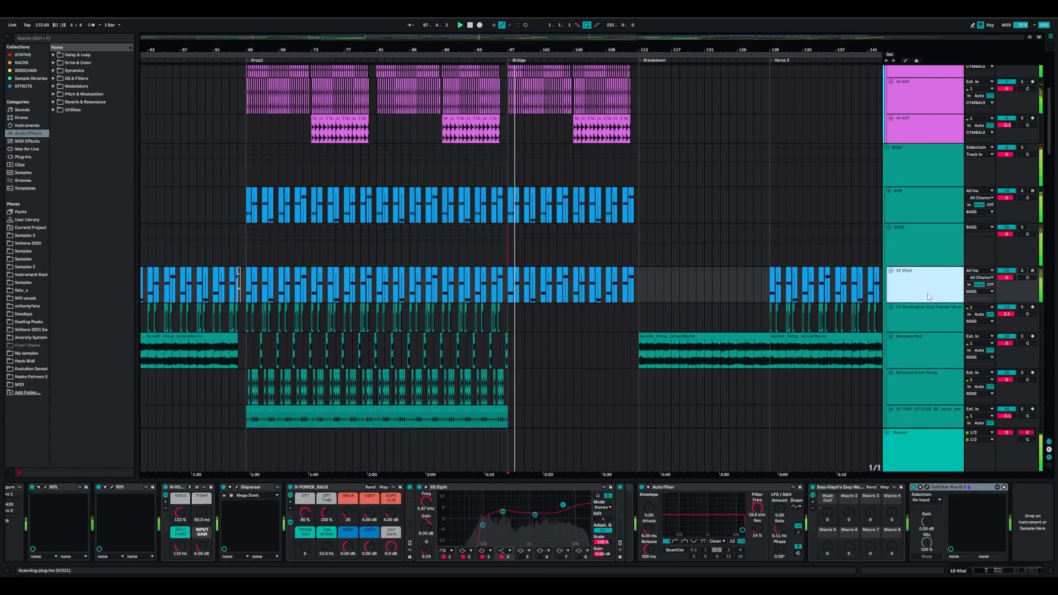
pyautogui.scroll(-4, 609, 345)
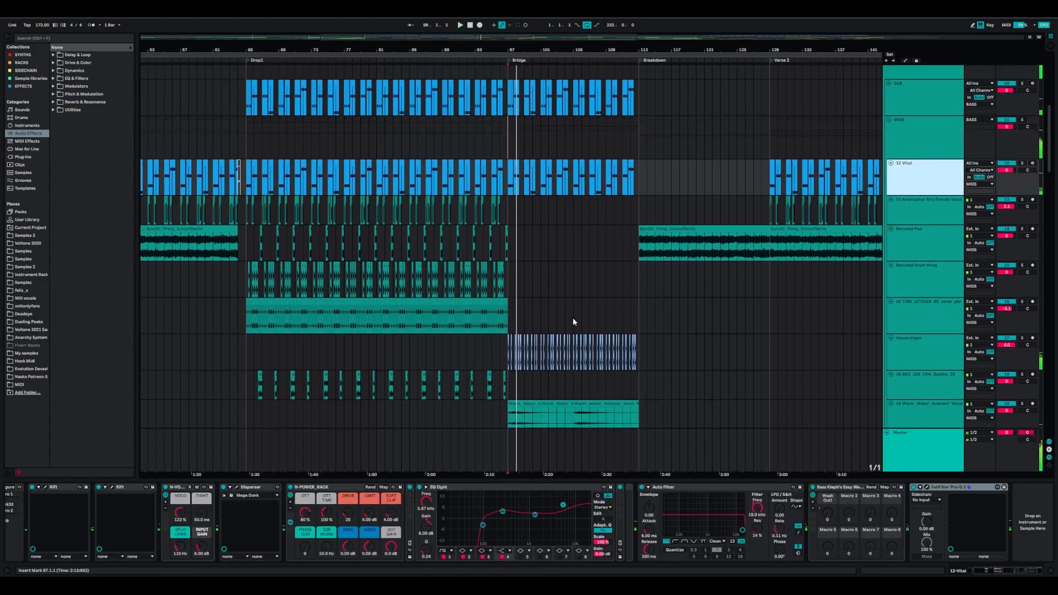
# Solo the House organ track and play it from the start of the Bridge at bar 97
pyautogui.scroll(-2, 527, 303)
pyautogui.click(507, 310)
pyautogui.scroll(-2, 826, 298)
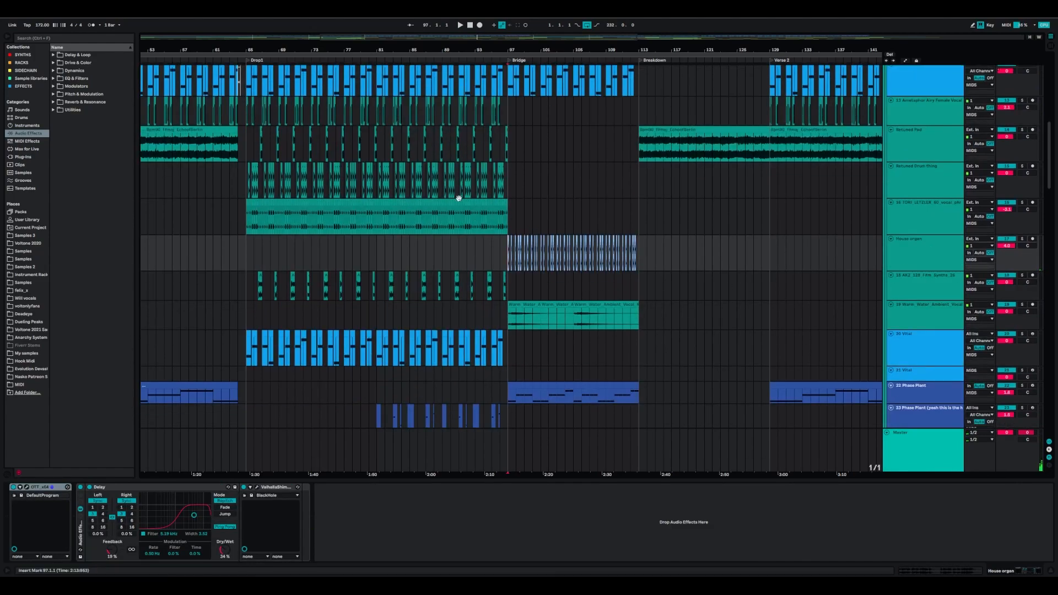
pyautogui.scroll(-1, 565, 305)
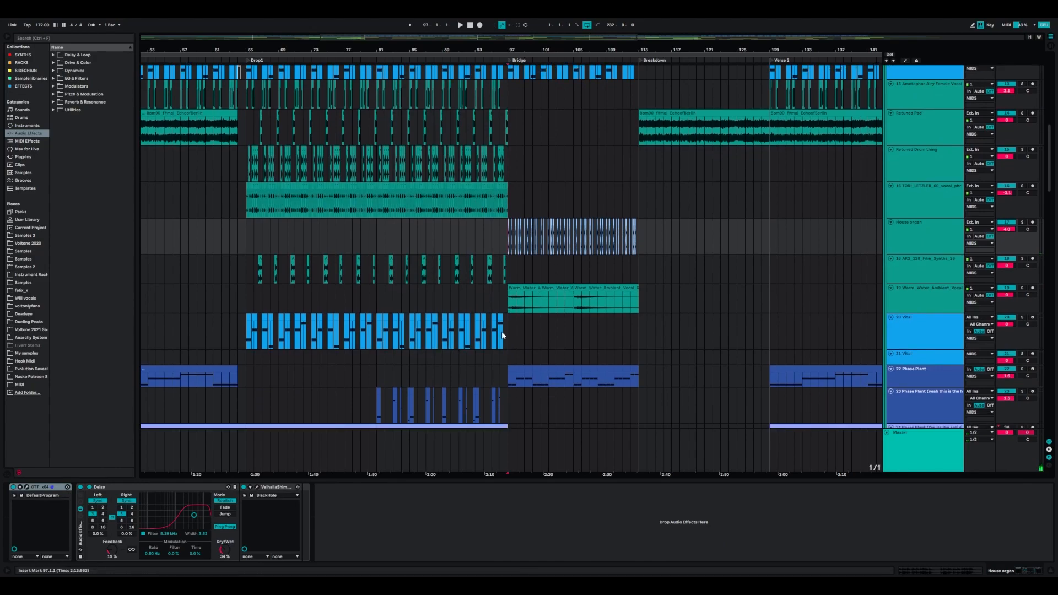
pyautogui.scroll(-3, 364, 332)
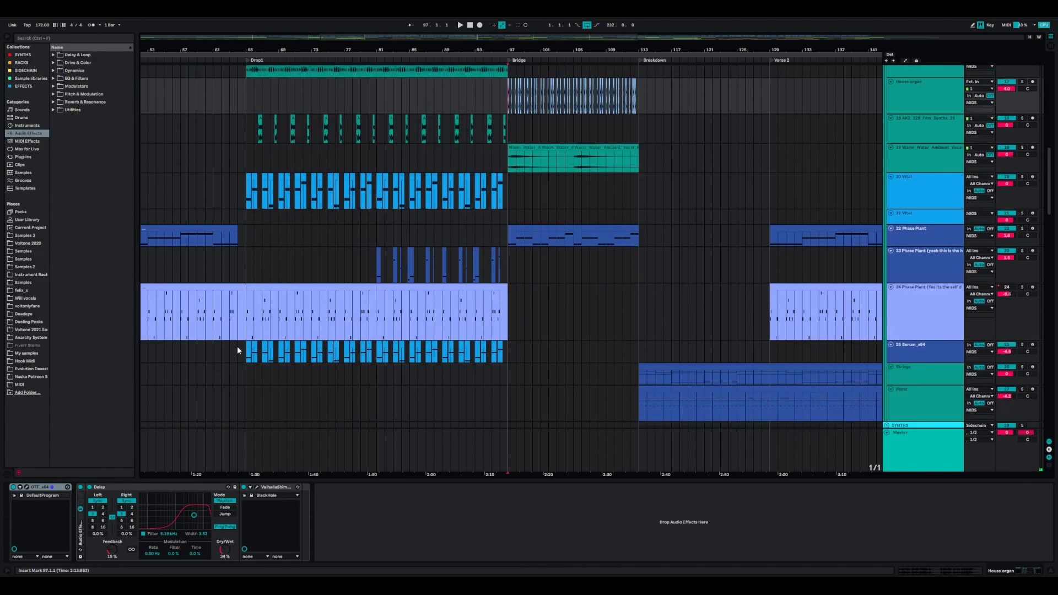
pyautogui.scroll(3, 602, 220)
pyautogui.click(1036, 205)
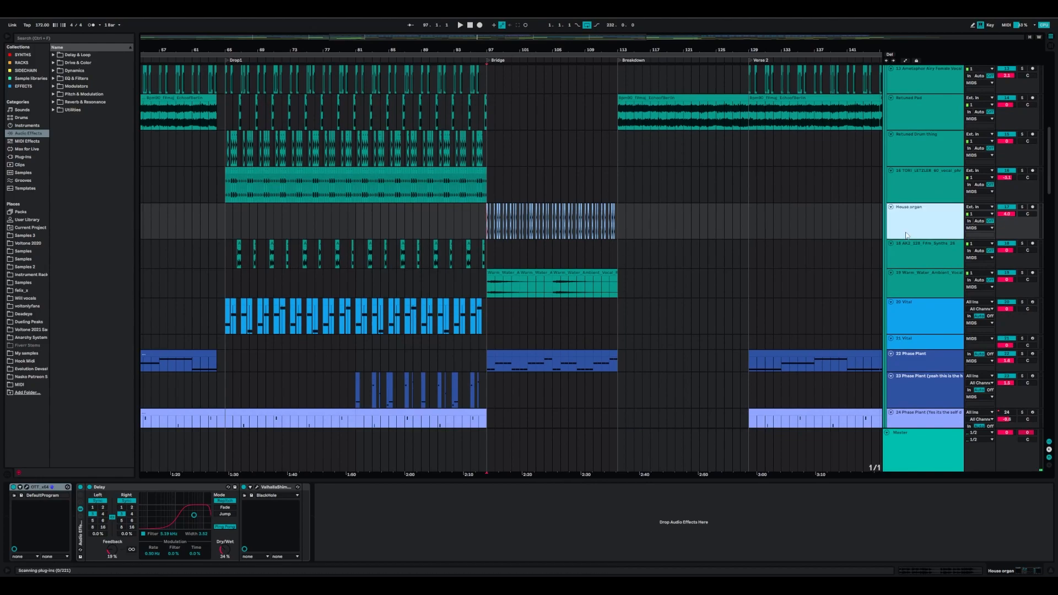
pyautogui.click(1026, 208)
pyautogui.press('space')
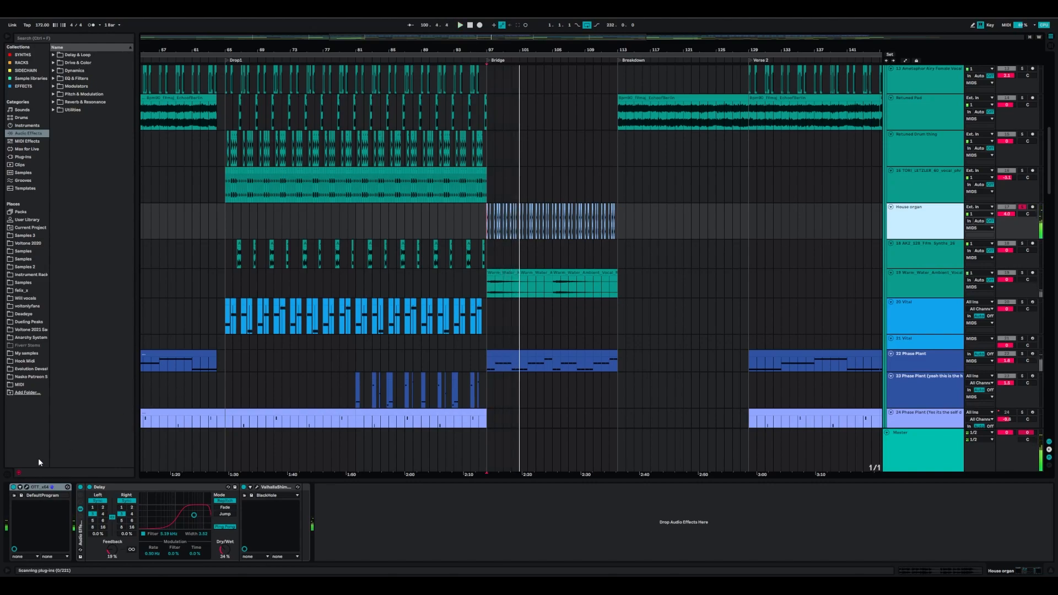
# Go through the OTT, Delay and ValhallaShimmer devices in the House organ track's chain
pyautogui.moveTo(508, 51)
pyautogui.mouseDown()
pyautogui.moveTo(508, 149)
pyautogui.moveTo(508, 66)
pyautogui.mouseUp()
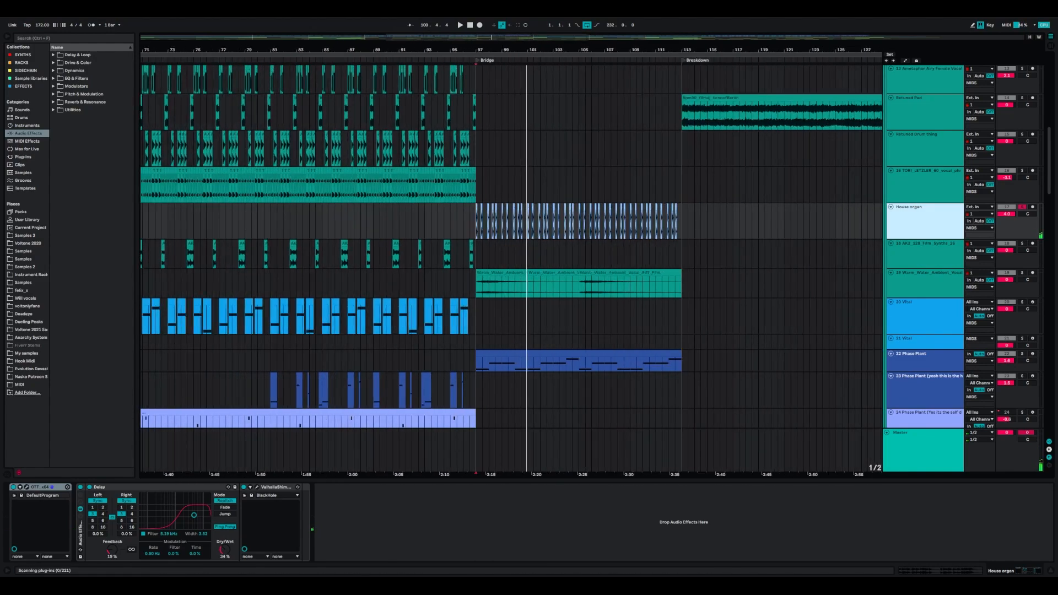
pyautogui.click(36, 488)
pyautogui.click(112, 492)
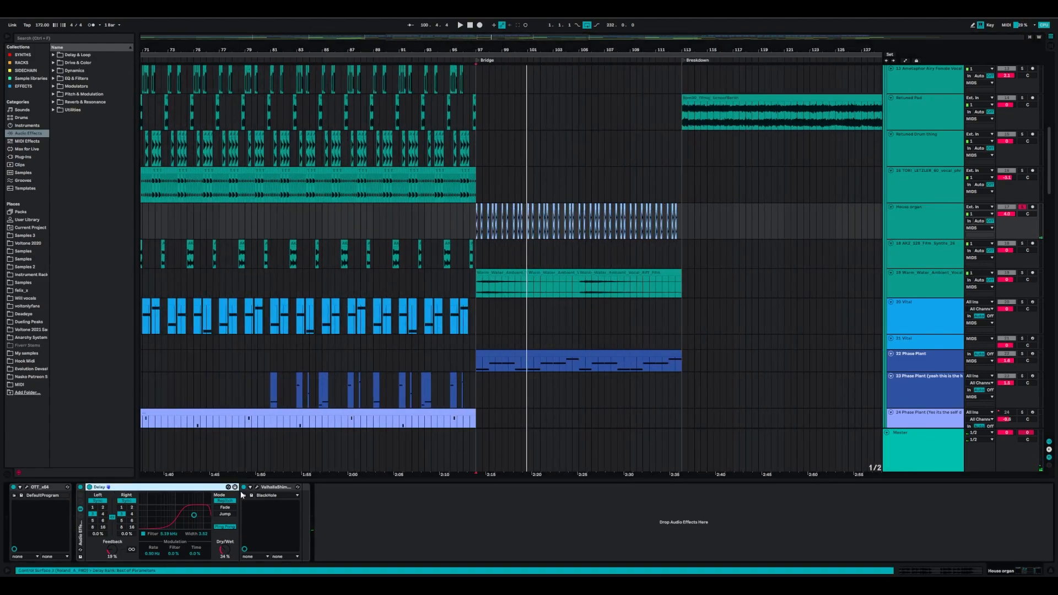
pyautogui.click(275, 488)
# Solo the 19 Warm_Water_Ambient_Vocal track and play it from bar 97
pyautogui.click(481, 260)
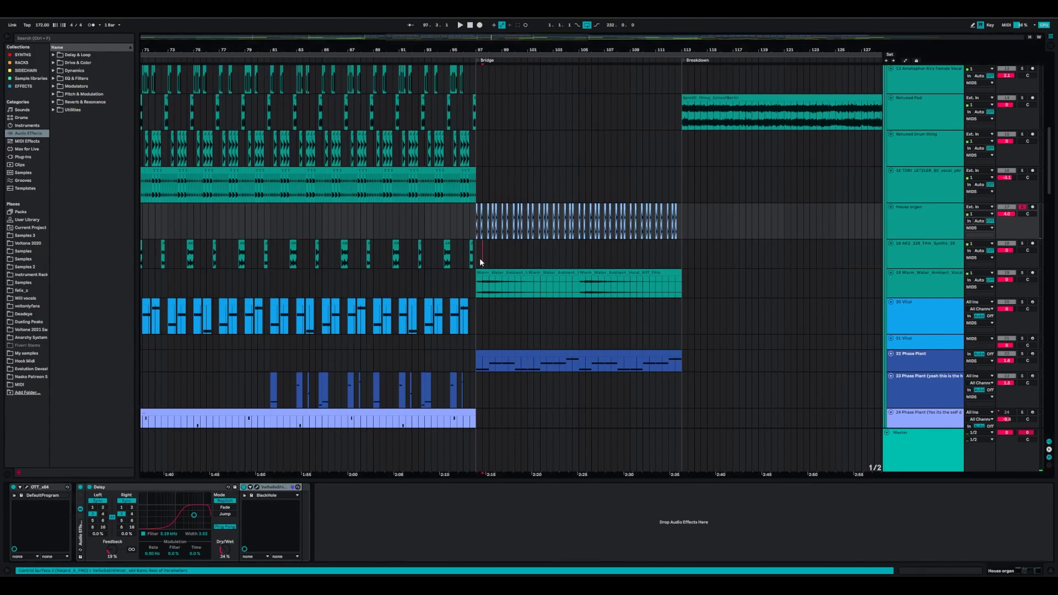
pyautogui.click(500, 272)
pyautogui.click(603, 273)
pyautogui.click(981, 286)
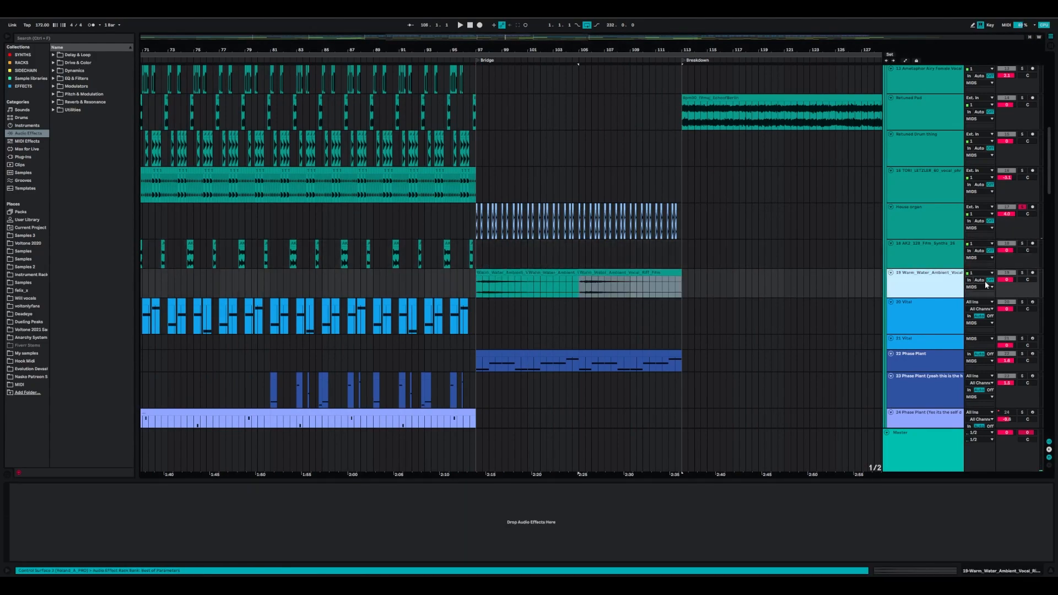
pyautogui.click(1022, 274)
pyautogui.click(475, 293)
pyautogui.press('space')
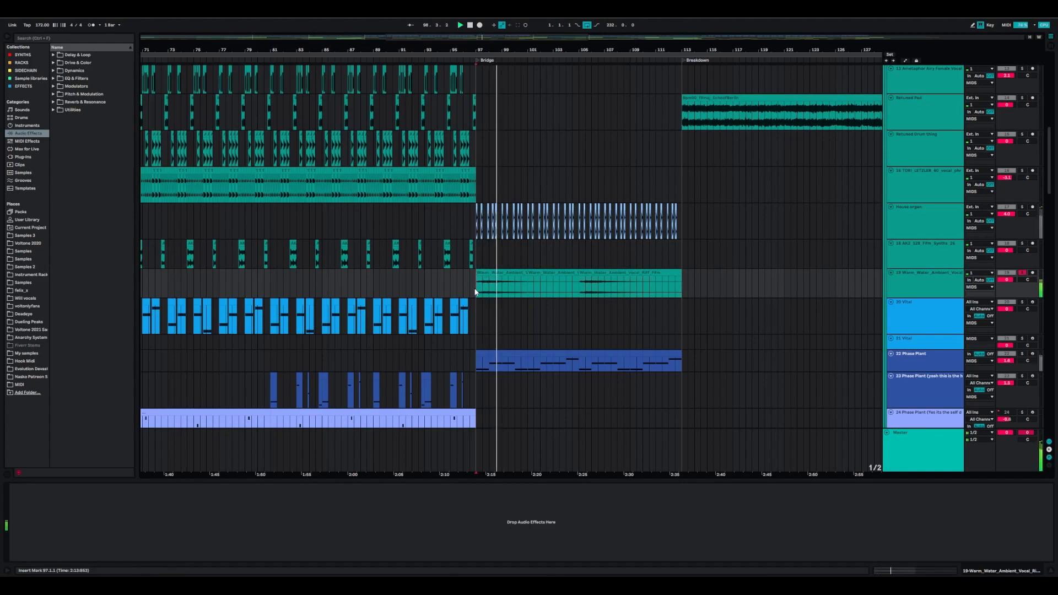
pyautogui.press('space')
# Solo the 22 Phase Plant track and play it from the start of the Bridge at bar 97
pyautogui.click(494, 359)
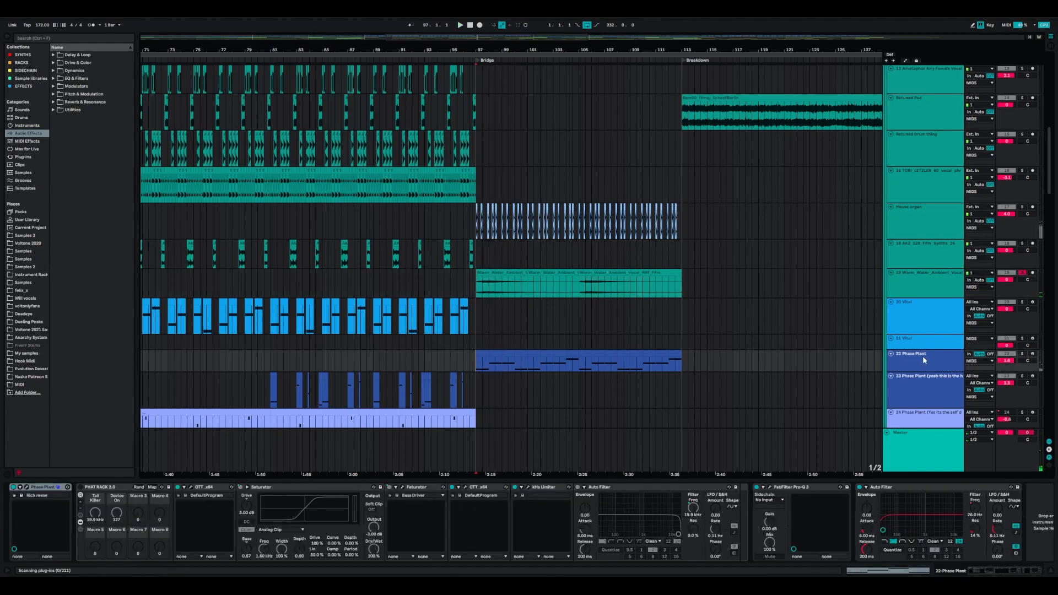
pyautogui.click(1022, 354)
pyautogui.press('space')
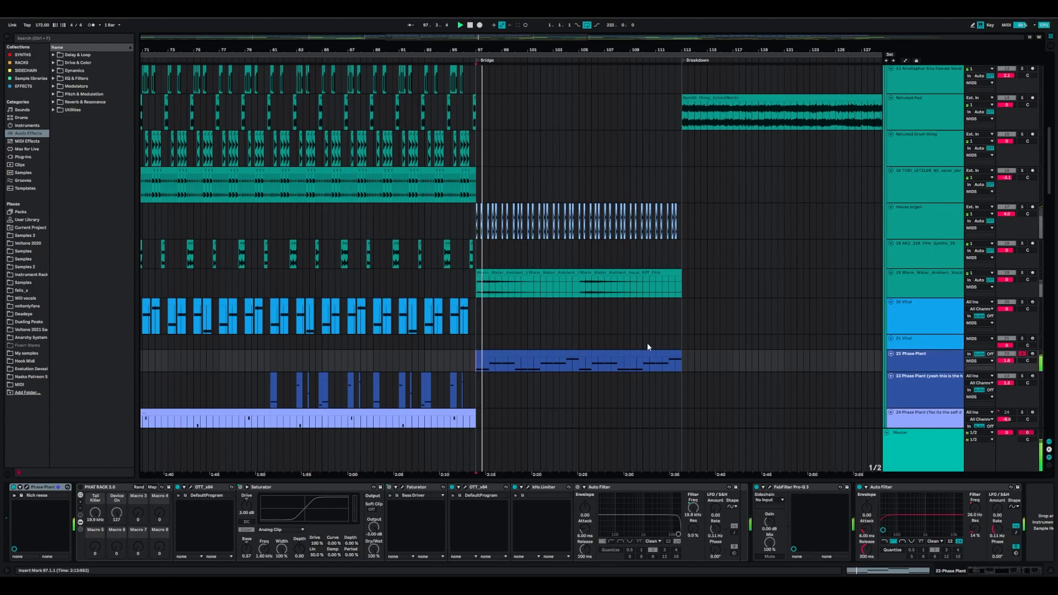
# Look over the SYNTHS group's vocal oneshot and Reality_Vocals clips around the Bridge, continuing to the SAMPLES tracks
pyautogui.scroll(-10, 557, 342)
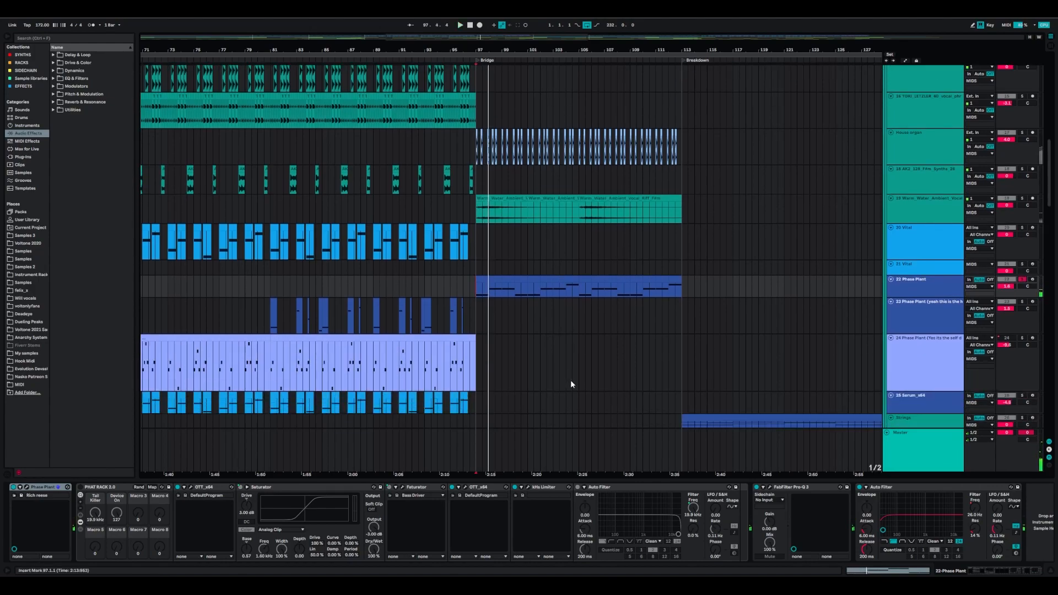
pyautogui.scroll(-5, 551, 211)
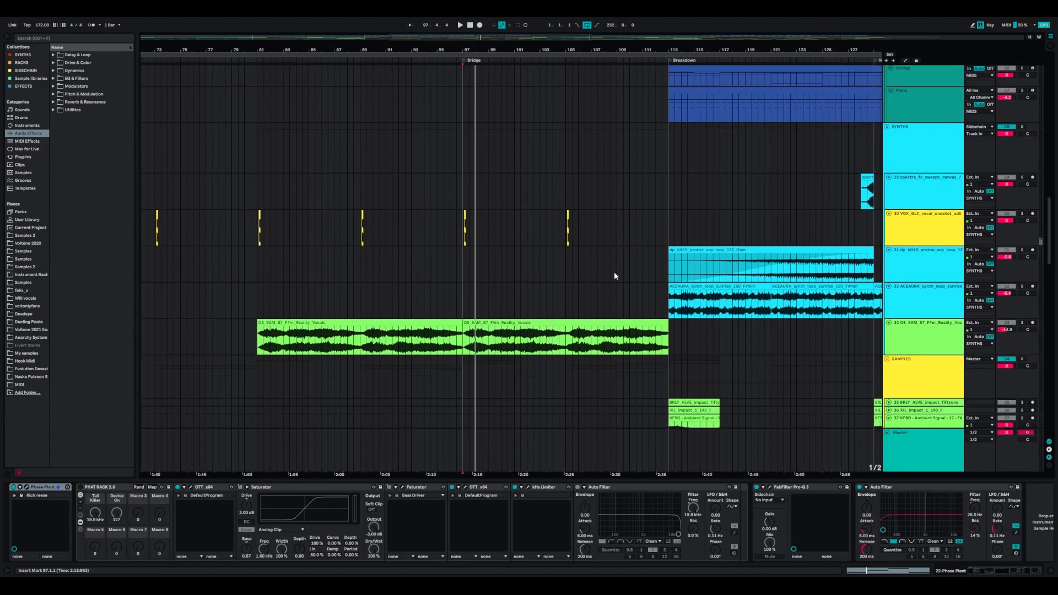
pyautogui.moveTo(592, 251); pyautogui.dragTo(593, 213)
pyautogui.click(447, 141)
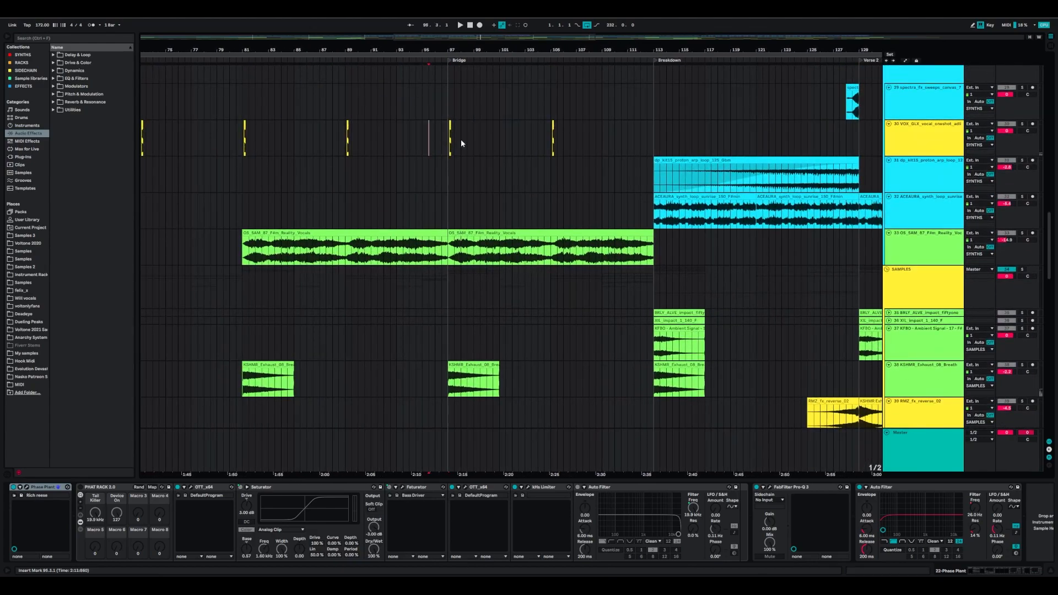
pyautogui.click(525, 261)
pyautogui.moveTo(601, 357); pyautogui.dragTo(480, 85)
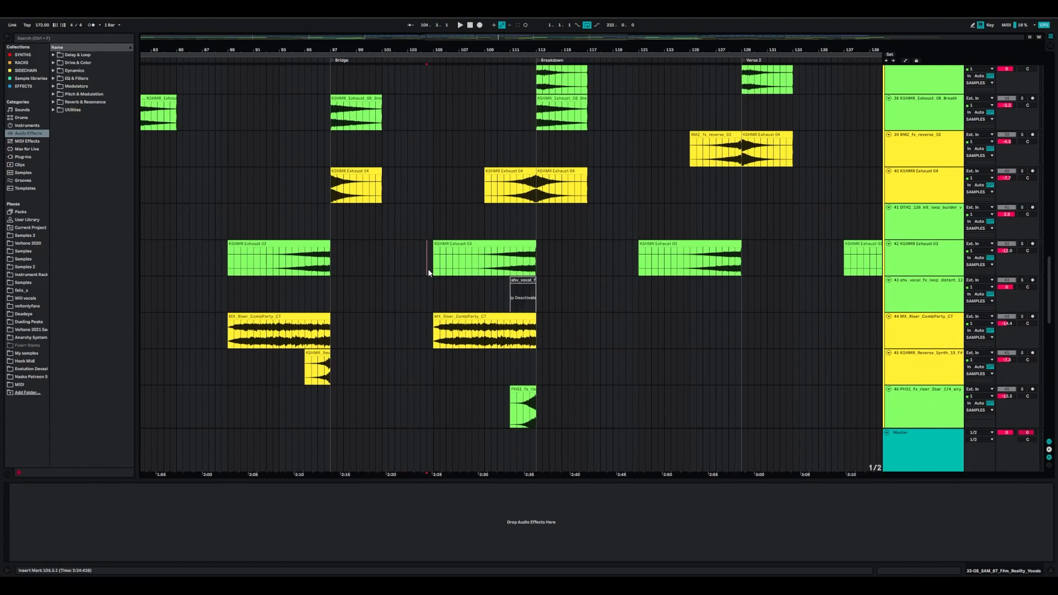
# Highlight the effect samples on tracks 38 to 43 across the Bridge and Breakdown, from bar 91 to about bar 129
pyautogui.click(332, 151)
pyautogui.moveTo(395, 176)
pyautogui.mouseDown()
pyautogui.moveTo(317, 267)
pyautogui.moveTo(290, 325)
pyautogui.mouseUp()
pyautogui.moveTo(390, 285)
pyautogui.mouseDown()
pyautogui.moveTo(345, 345)
pyautogui.moveTo(458, 229)
pyautogui.moveTo(504, 151)
pyautogui.mouseUp()
pyautogui.moveTo(273, 188); pyautogui.dragTo(764, 382)
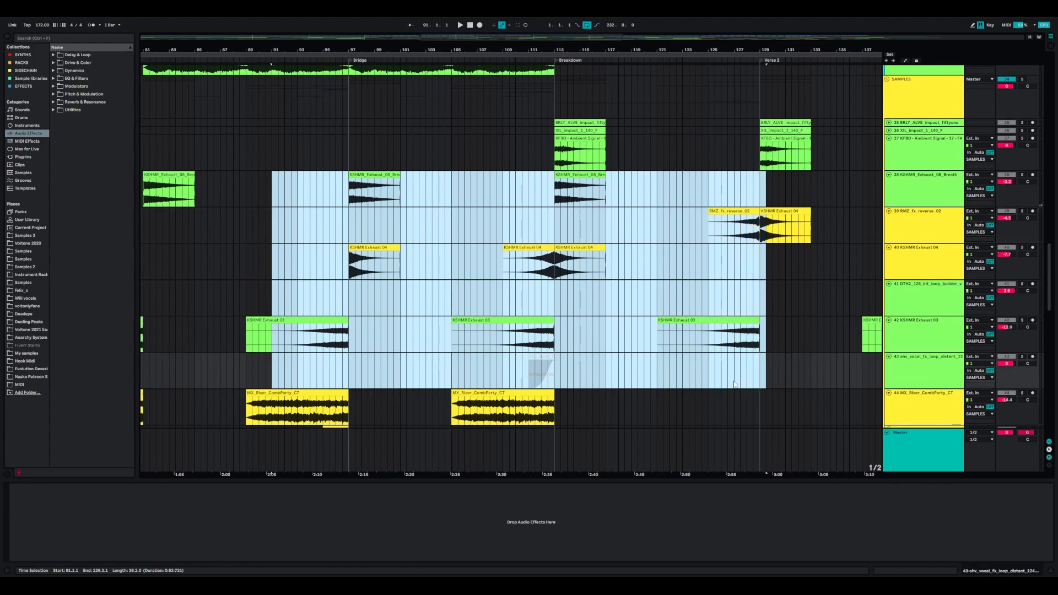
pyautogui.click(656, 420)
# Pick out the KSHMR Exhaust 04, Exhaust_08_Breath and Exhaust 03 clips around the Bridge's start and the lead-in to the Breakdown
pyautogui.click(526, 260)
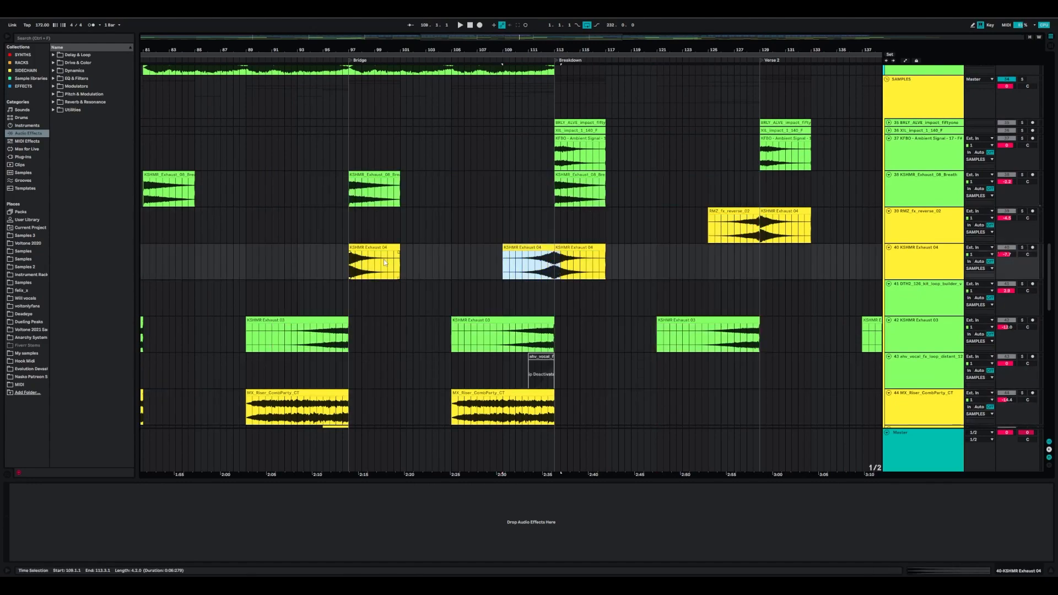
pyautogui.moveTo(349, 263); pyautogui.dragTo(421, 263)
pyautogui.moveTo(421, 152); pyautogui.dragTo(336, 183)
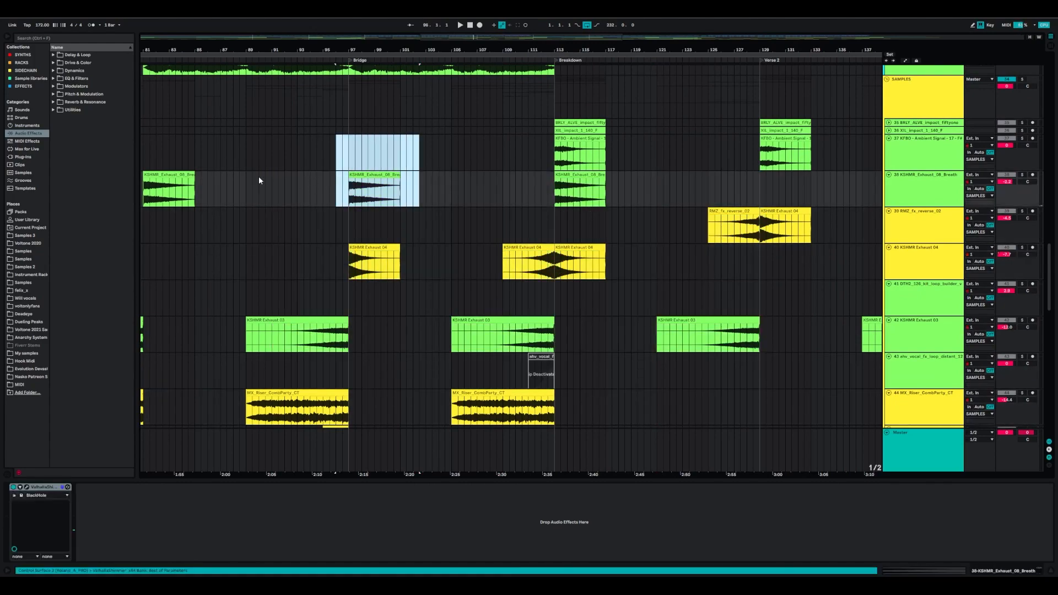
pyautogui.click(266, 321)
pyautogui.click(236, 339)
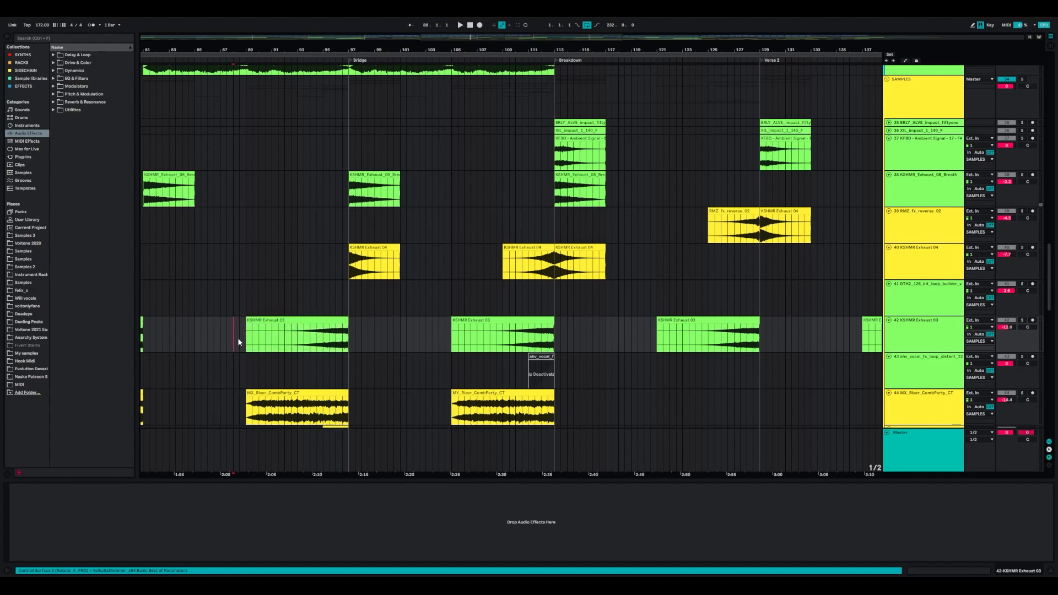
pyautogui.moveTo(322, 178); pyautogui.dragTo(429, 182)
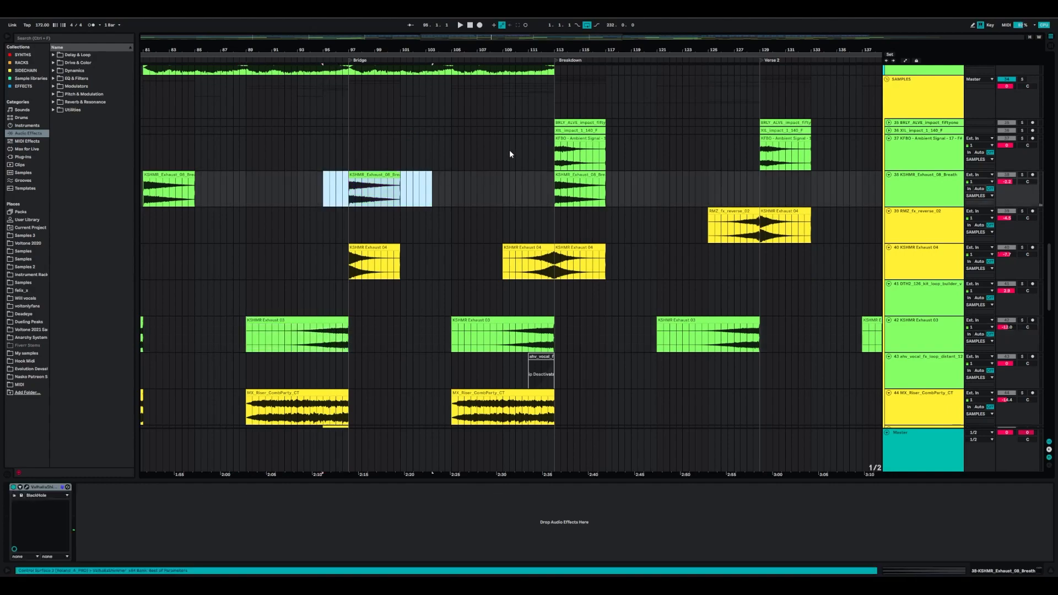
# Play the full mix from the start of the Breakdown at bar 113
pyautogui.click(507, 154)
pyautogui.scroll(5, 441, 232)
pyautogui.hscroll(3, 441, 231)
pyautogui.click(409, 270)
pyautogui.scroll(4, 483, 251)
pyautogui.hscroll(2, 416, 371)
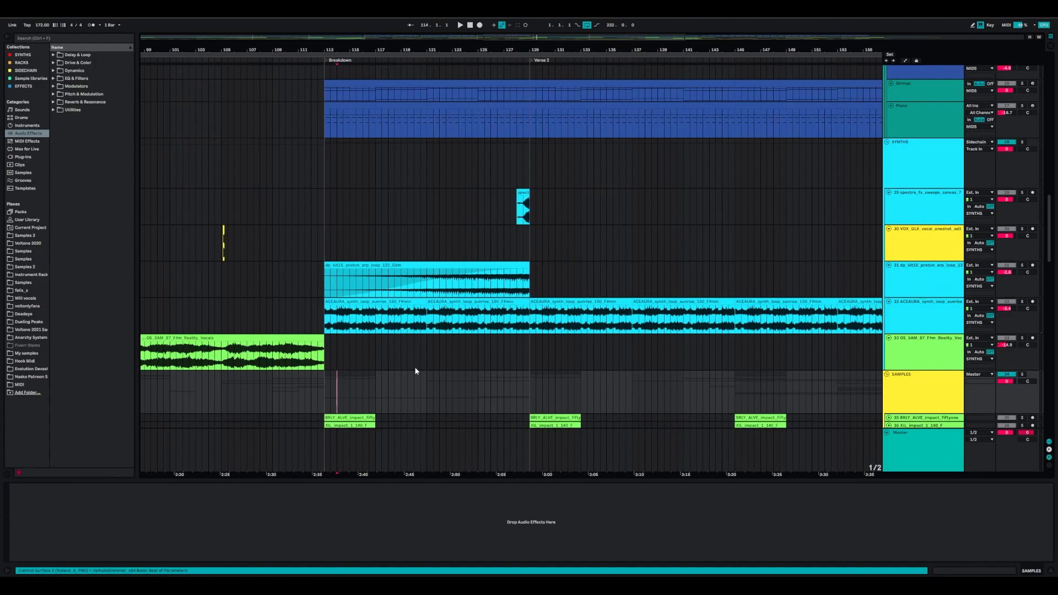
pyautogui.click(336, 214)
pyautogui.press('space')
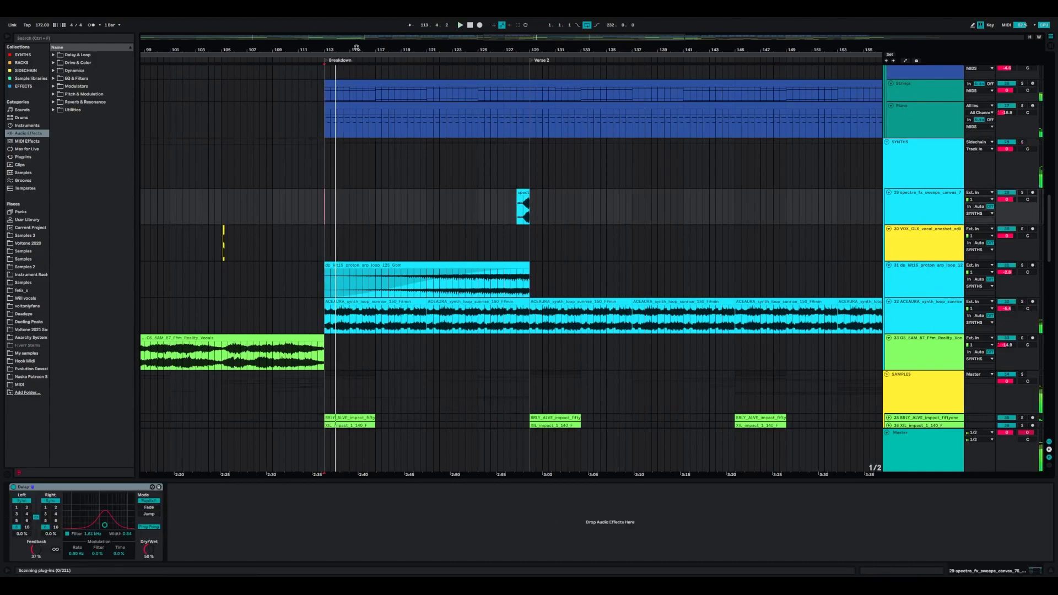
# Examine which synth, piano, string and sample tracks have clips in the Breakdown
pyautogui.scroll(-3, 378, 205)
pyautogui.scroll(6, 378, 206)
pyautogui.scroll(4, 463, 283)
pyautogui.hscroll(-3, 474, 289)
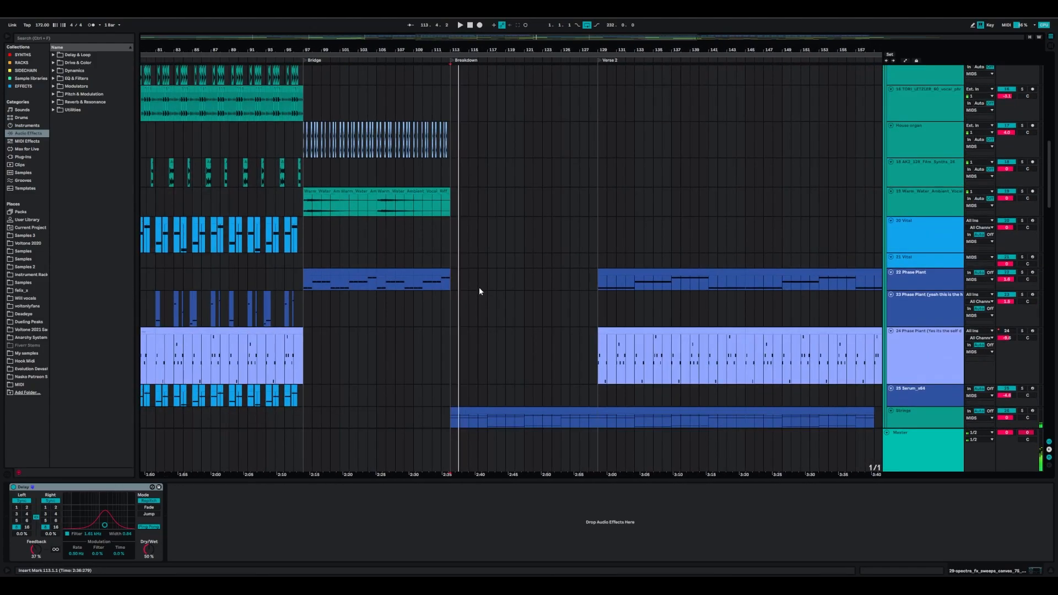
pyautogui.scroll(-8, 513, 224)
pyautogui.hscroll(2, 524, 307)
pyautogui.scroll(-2, 510, 223)
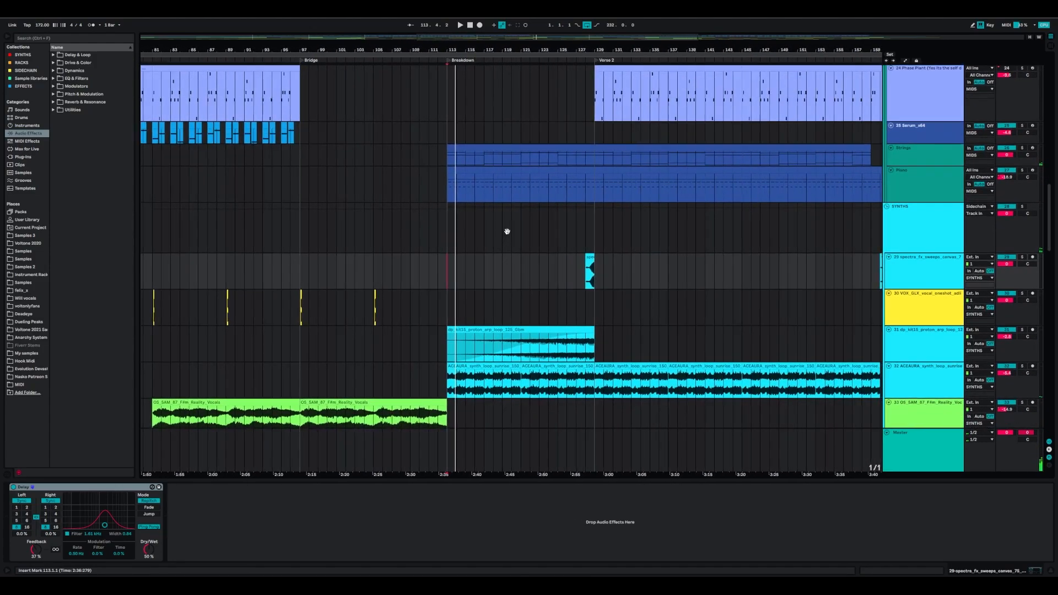
pyautogui.hscroll(3, 488, 223)
pyautogui.scroll(-2, 463, 237)
pyautogui.scroll(-6, 434, 253)
pyautogui.hscroll(-3, 498, 210)
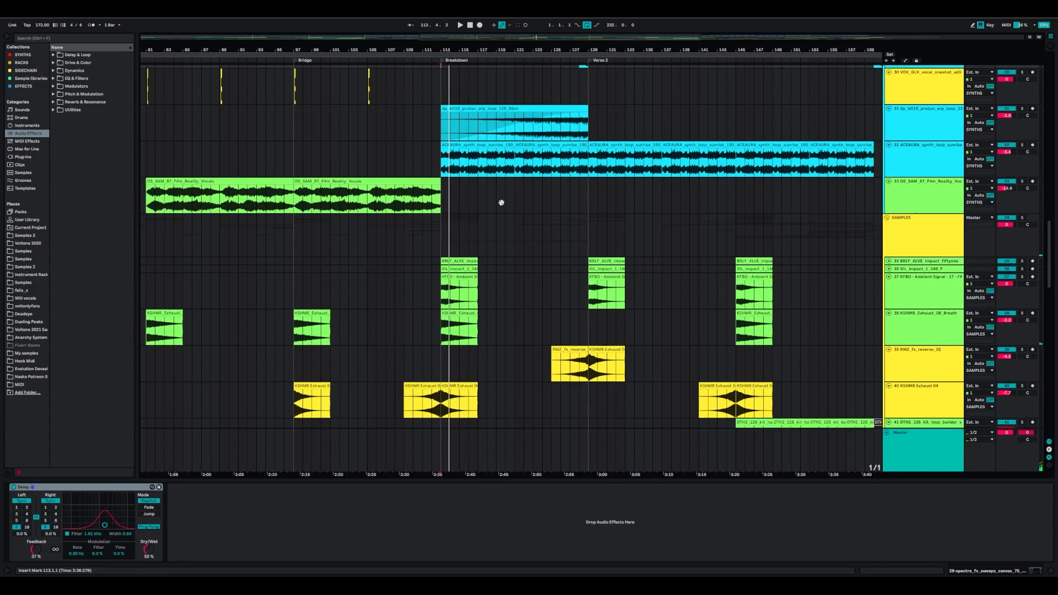
pyautogui.scroll(3, 520, 210)
pyautogui.scroll(-10, 532, 250)
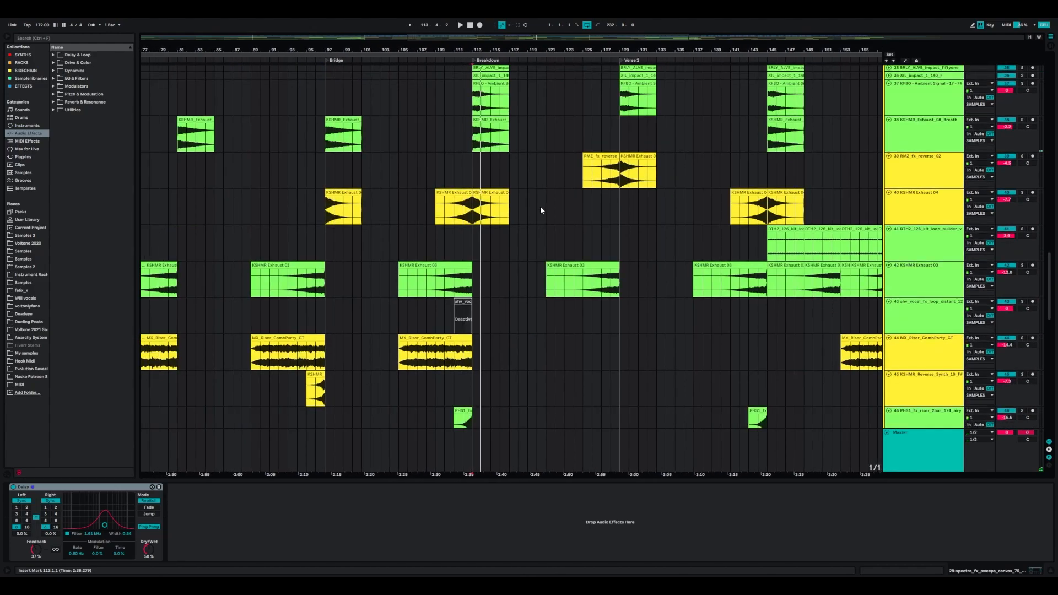
# Solo the Piano track and play it from the Breakdown at bar 113, adding the Strings track to the solo
pyautogui.scroll(12, 531, 272)
pyautogui.scroll(5, 520, 281)
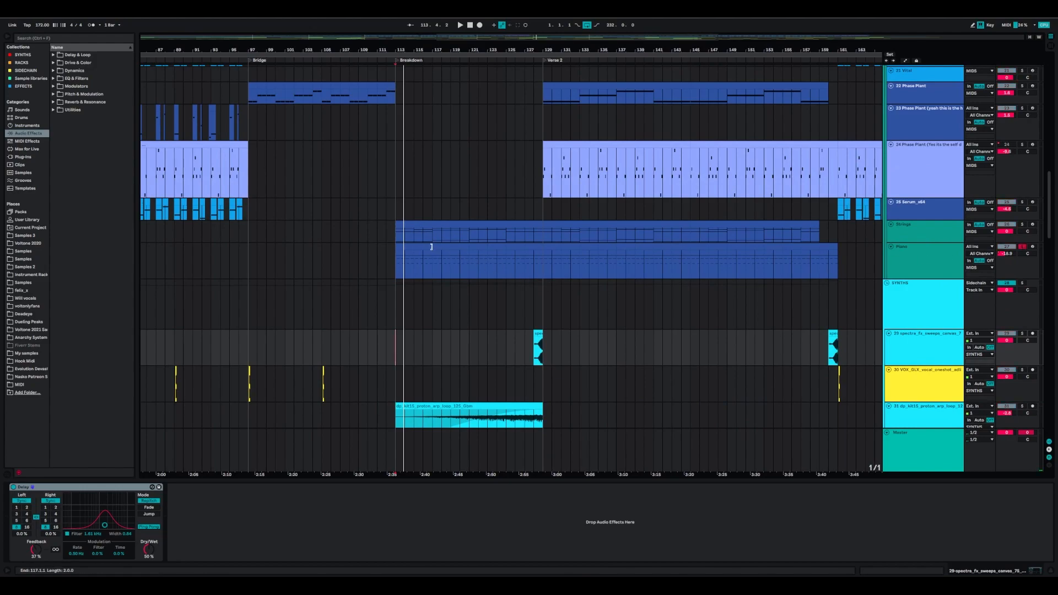
pyautogui.hscroll(-5, 387, 281)
pyautogui.moveTo(437, 54); pyautogui.dragTo(433, 22)
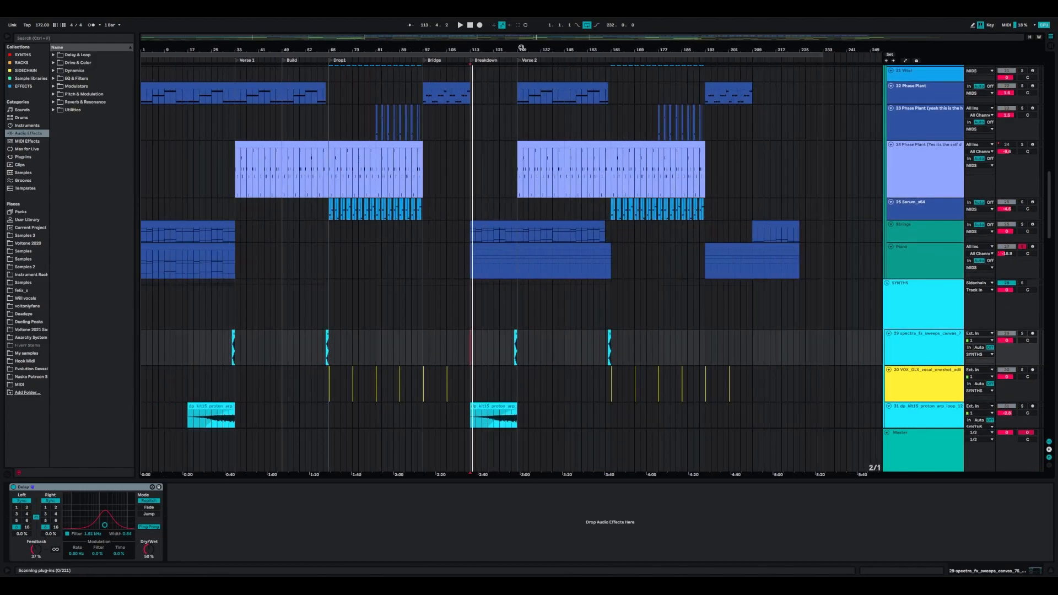
pyautogui.moveTo(522, 49); pyautogui.dragTo(521, 68)
pyautogui.press('space')
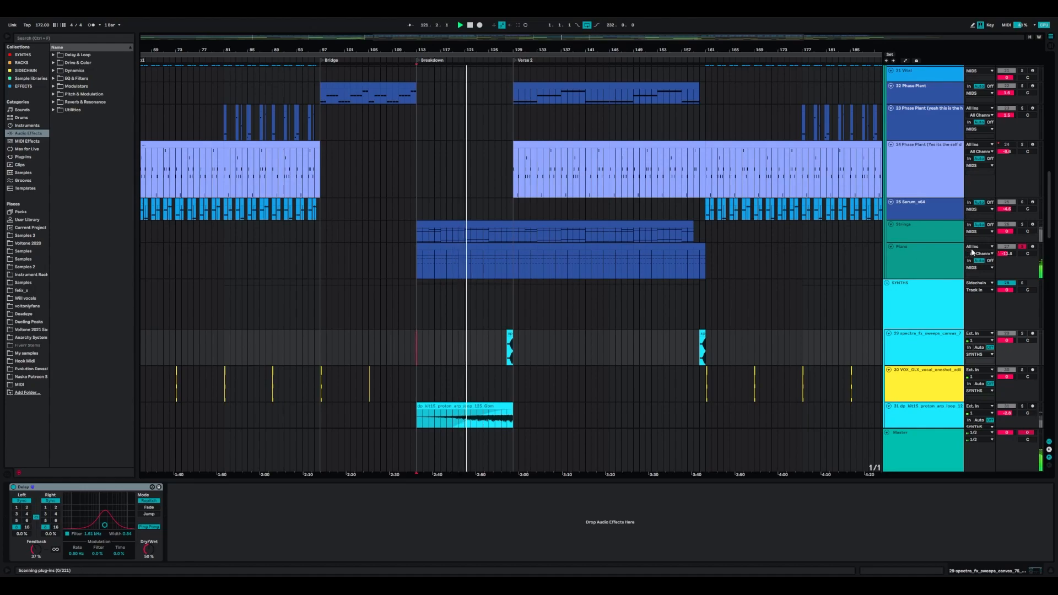
pyautogui.click(1022, 225)
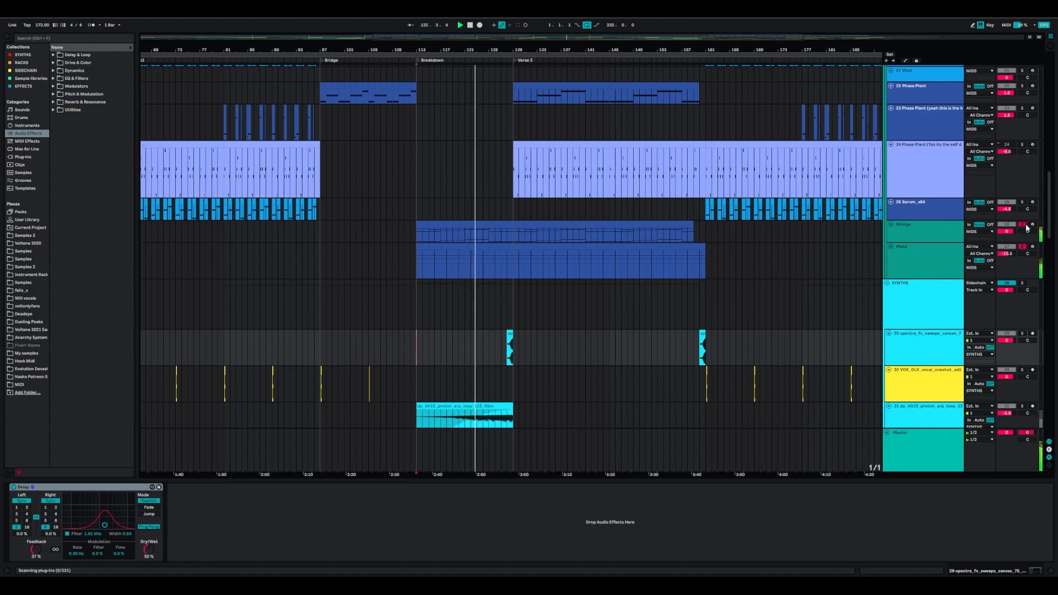
# Look over the Verse 2 section from bar 129 to bar 160, from the synth tracks down to the VOCAL GROUP
pyautogui.click(513, 213)
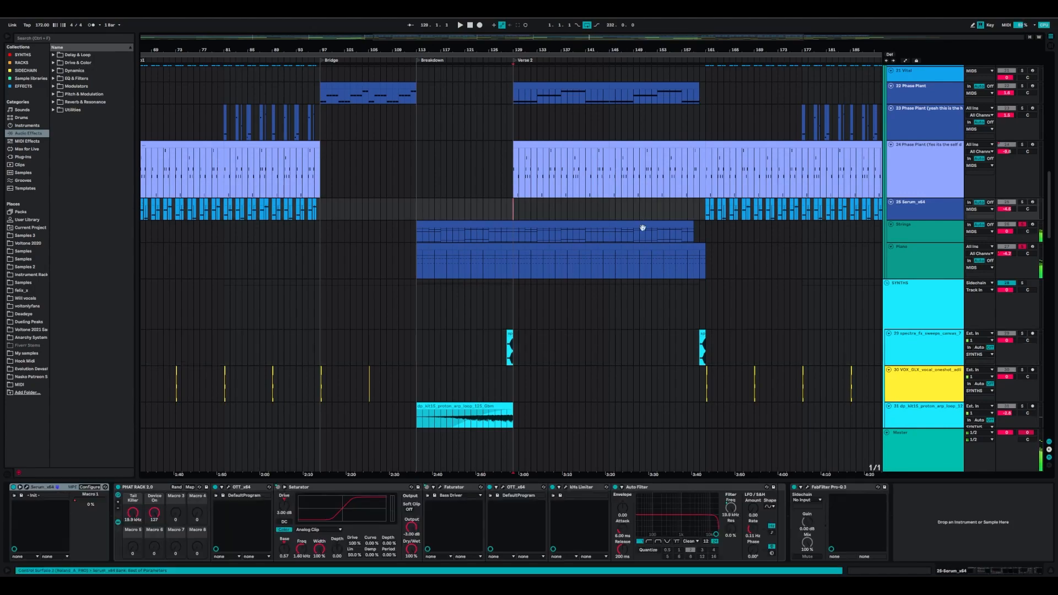
pyautogui.moveTo(643, 223); pyautogui.dragTo(571, 334)
pyautogui.moveTo(380, 257); pyautogui.dragTo(635, 259)
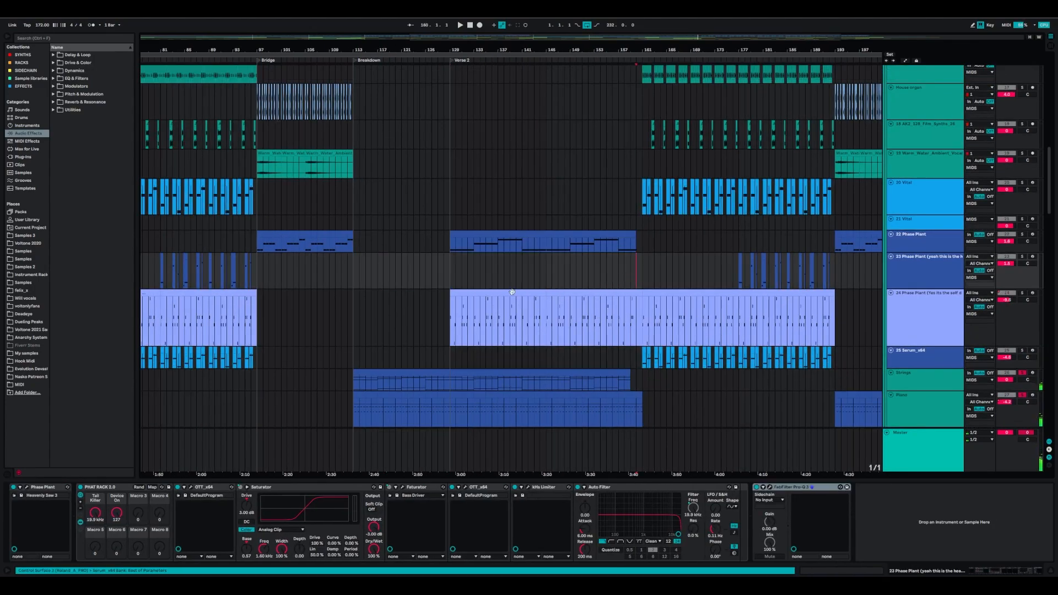
pyautogui.scroll(-6, 478, 298)
pyautogui.scroll(-12, 477, 353)
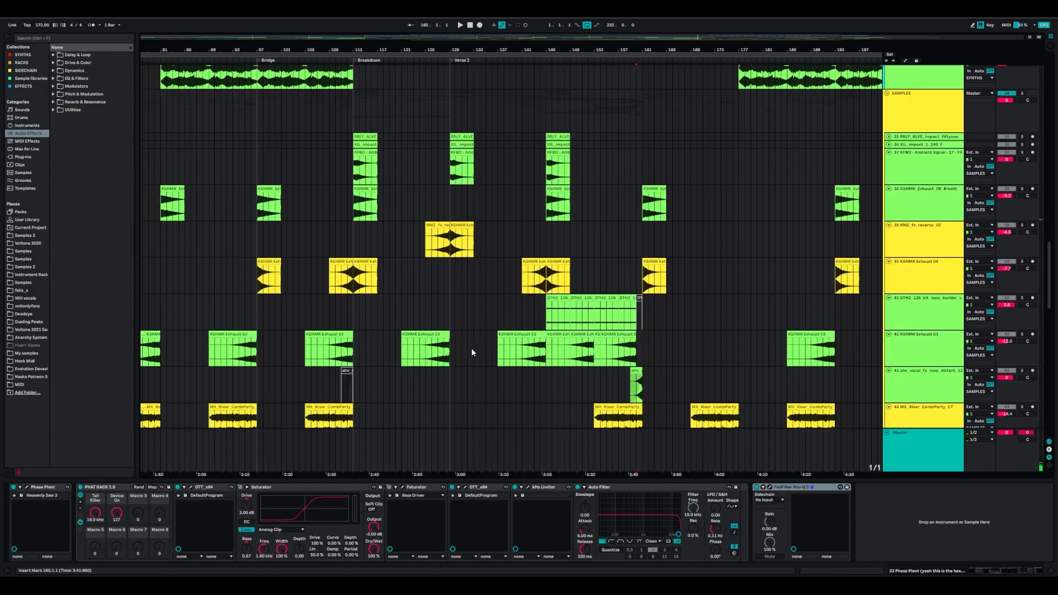
pyautogui.scroll(-8, 468, 341)
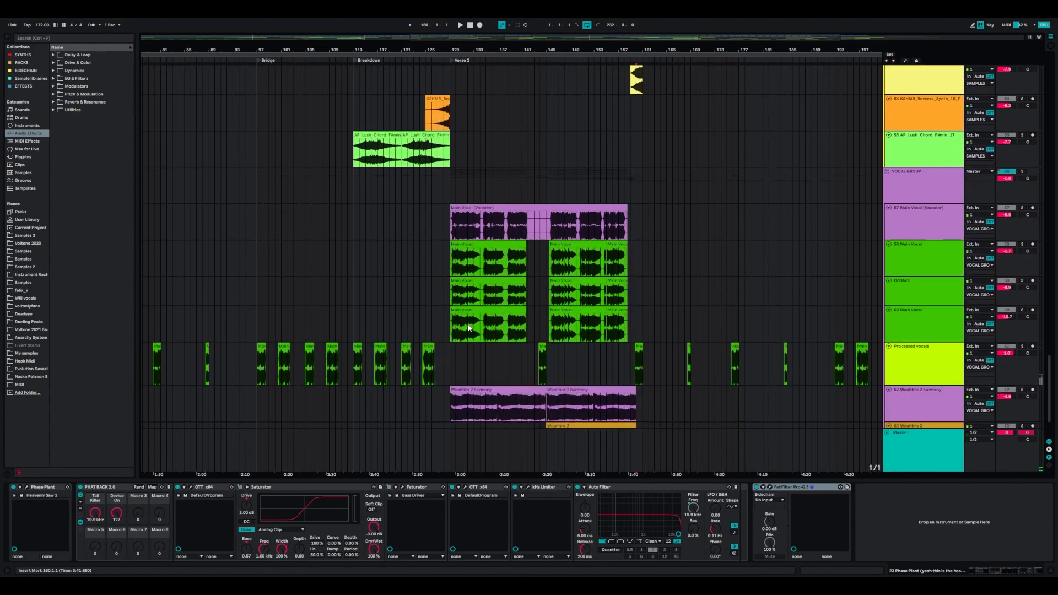
# Solo the Woahhhs 2 harmony track and play it from the start of Verse 2 at bar 129
pyautogui.click(455, 349)
pyautogui.click(452, 348)
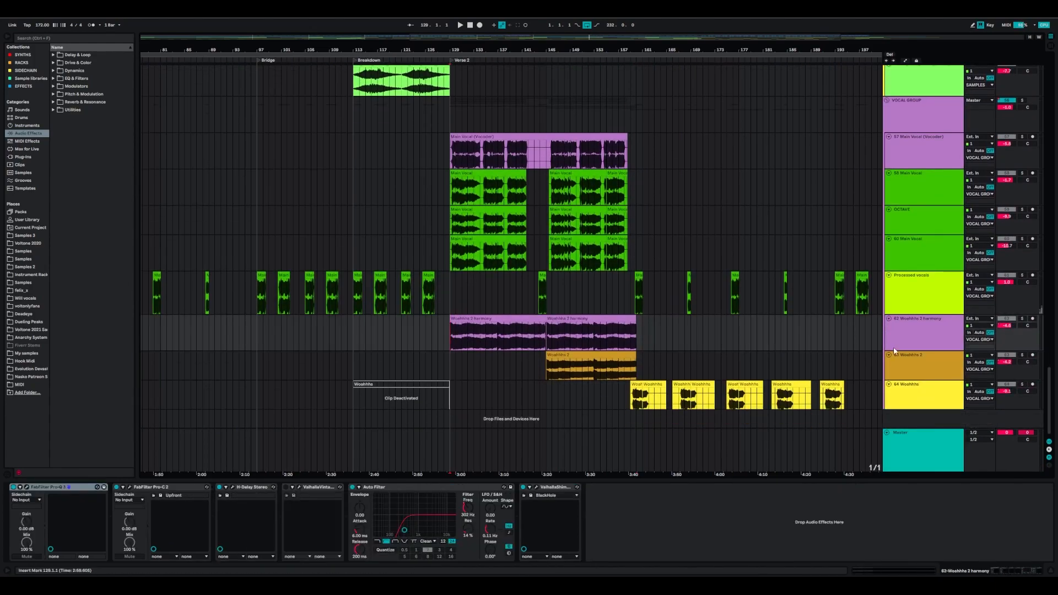
pyautogui.click(944, 343)
pyautogui.click(1023, 321)
pyautogui.press('space')
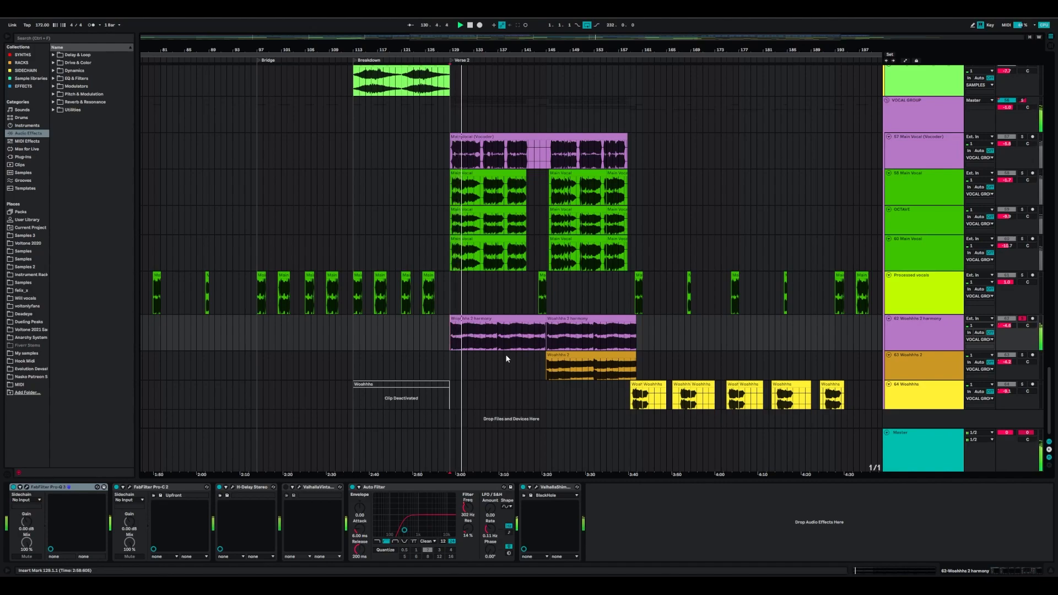
# Solo the Woahhhs 2 track, play it from bar 145, and take it out of solo
pyautogui.press('space')
pyautogui.click(541, 374)
pyautogui.click(549, 375)
pyautogui.click(1023, 356)
pyautogui.press('space')
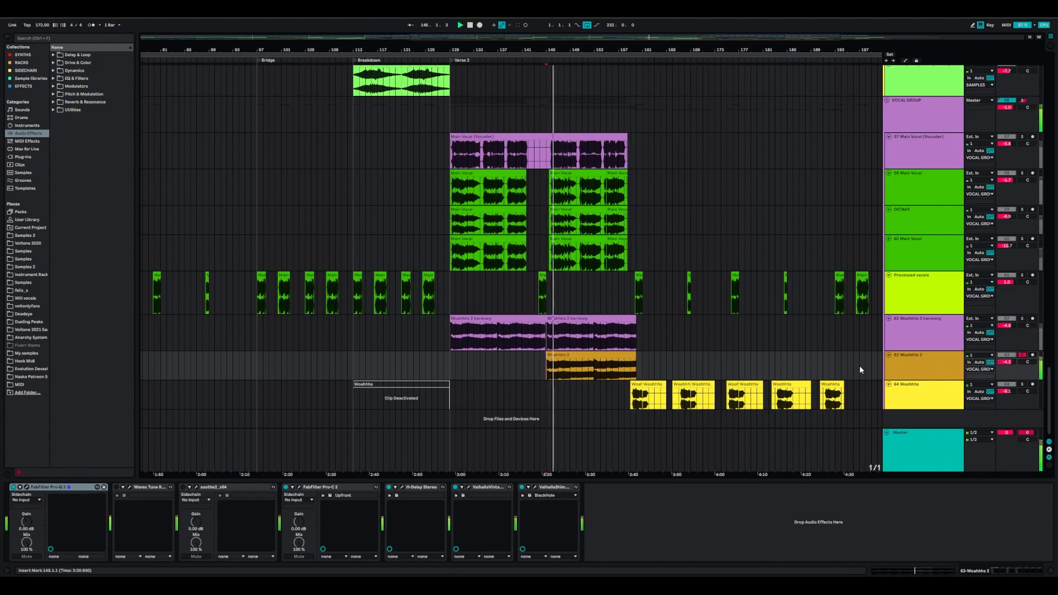
pyautogui.press('space')
pyautogui.click(1023, 357)
# Examine the synth and bass tracks through Verse 2 and the section starting at bar 161
pyautogui.hscroll(3, 504, 389)
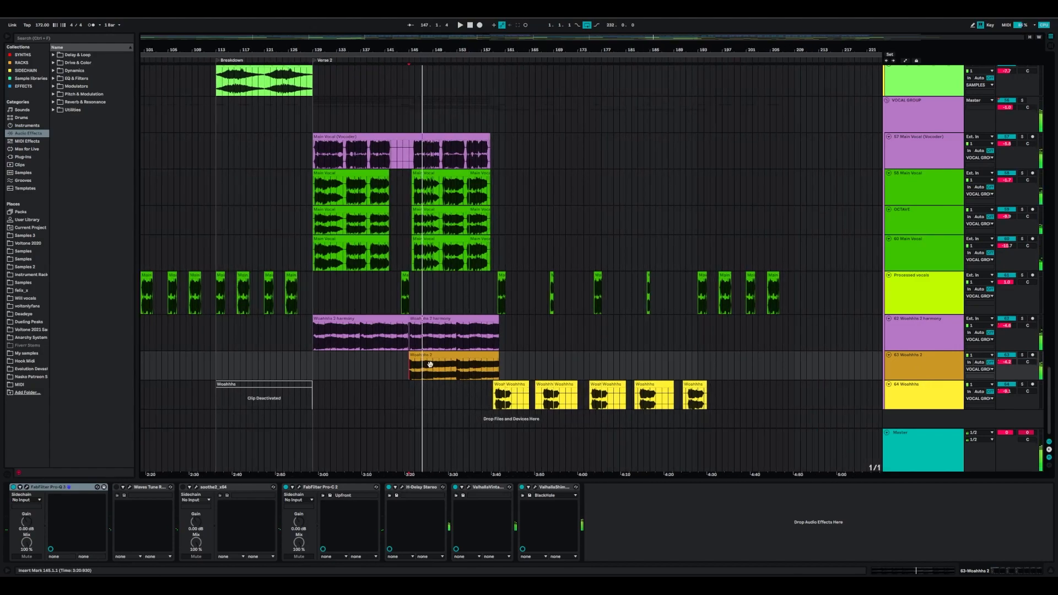
pyautogui.hscroll(-5, 417, 367)
pyautogui.scroll(15, 417, 367)
pyautogui.scroll(20, 586, 292)
pyautogui.hscroll(2, 586, 291)
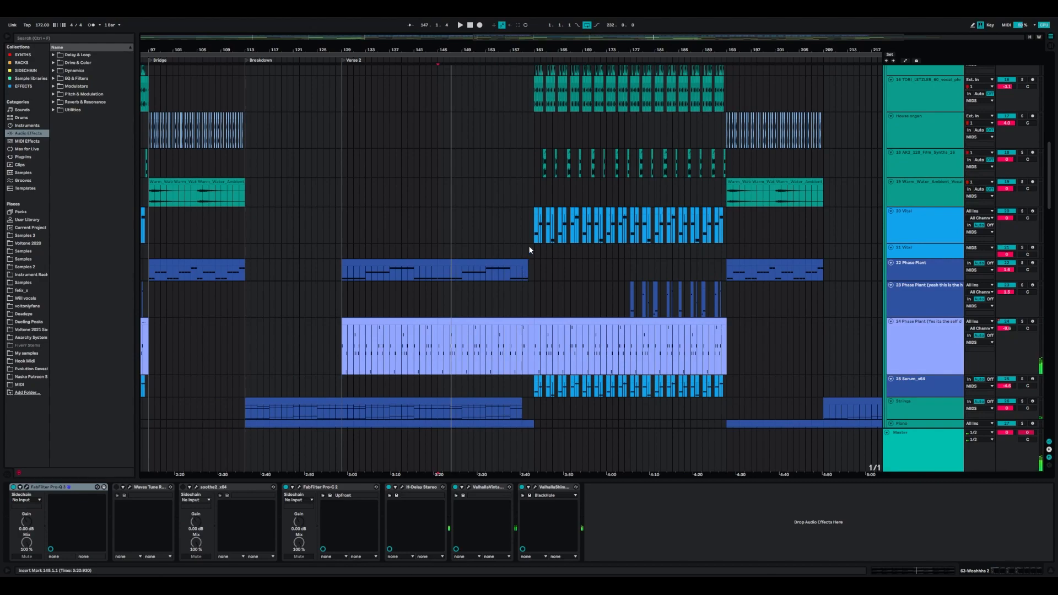
pyautogui.click(528, 246)
pyautogui.scroll(5, 535, 245)
pyautogui.hscroll(-4, 535, 244)
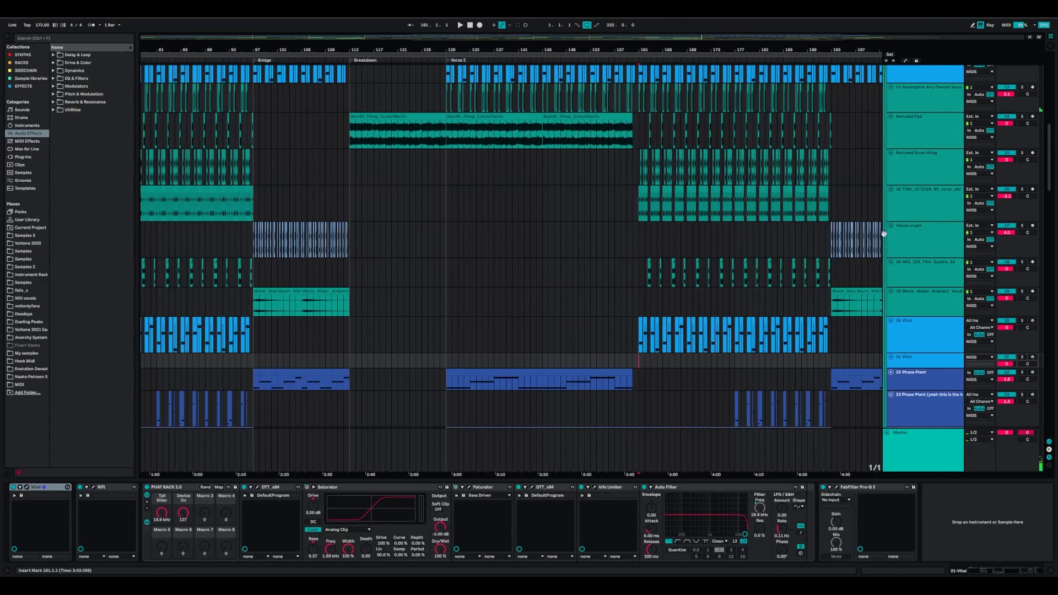
pyautogui.hscroll(8, 606, 248)
pyautogui.scroll(-3, 386, 201)
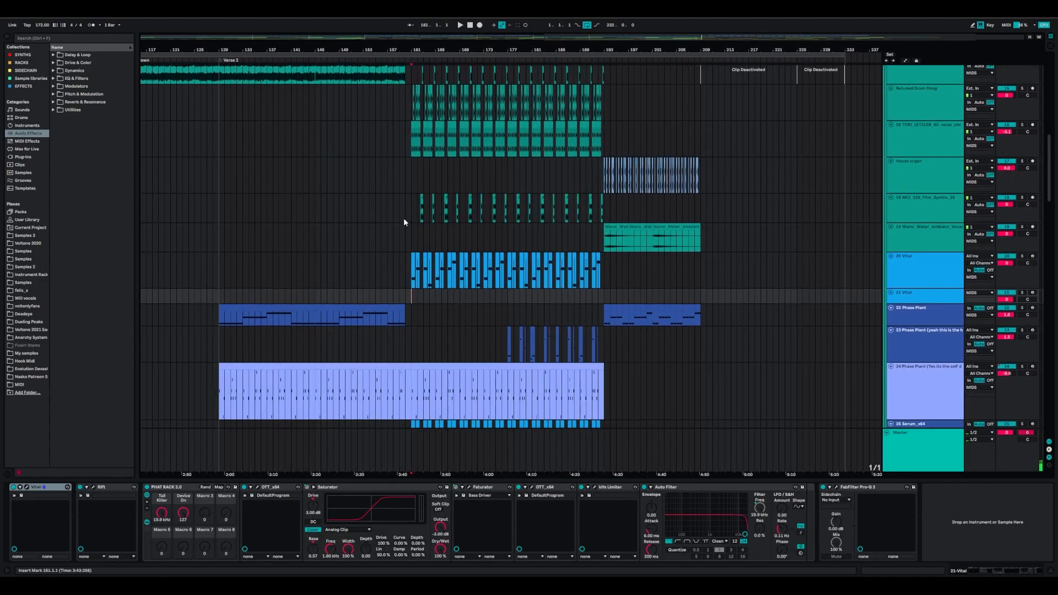
# Show the 12 Vital track's device chain and open its Vital synth interface
pyautogui.moveTo(409, 198); pyautogui.dragTo(388, 390)
pyautogui.click(907, 221)
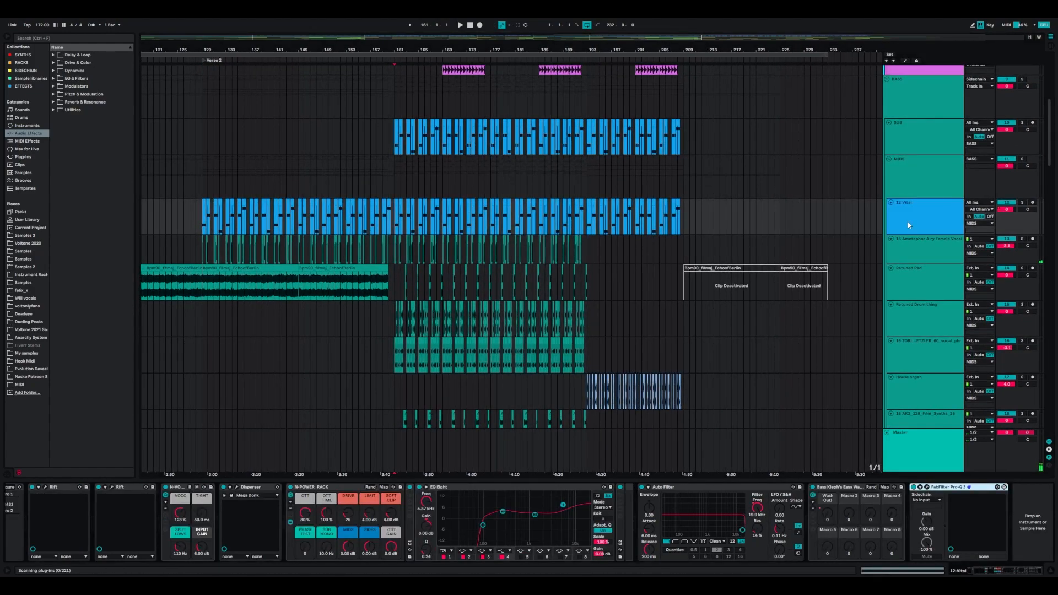
pyautogui.hscroll(-3, 656, 536)
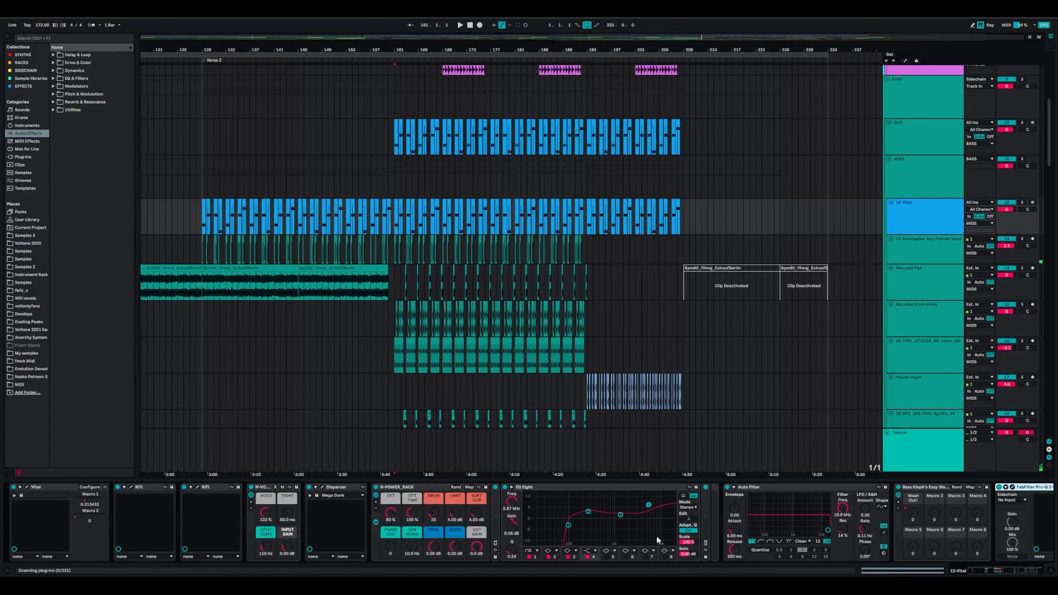
pyautogui.click(26, 487)
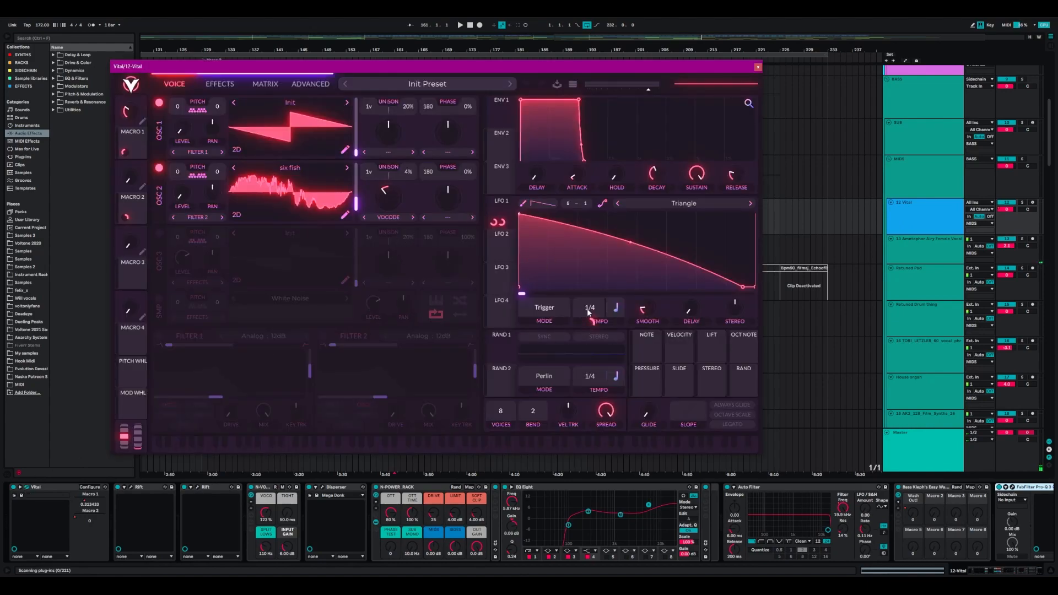
# Close the Vital synth window and select the 20 Vital track's clips across the second drop to show their device chain
pyautogui.click(758, 67)
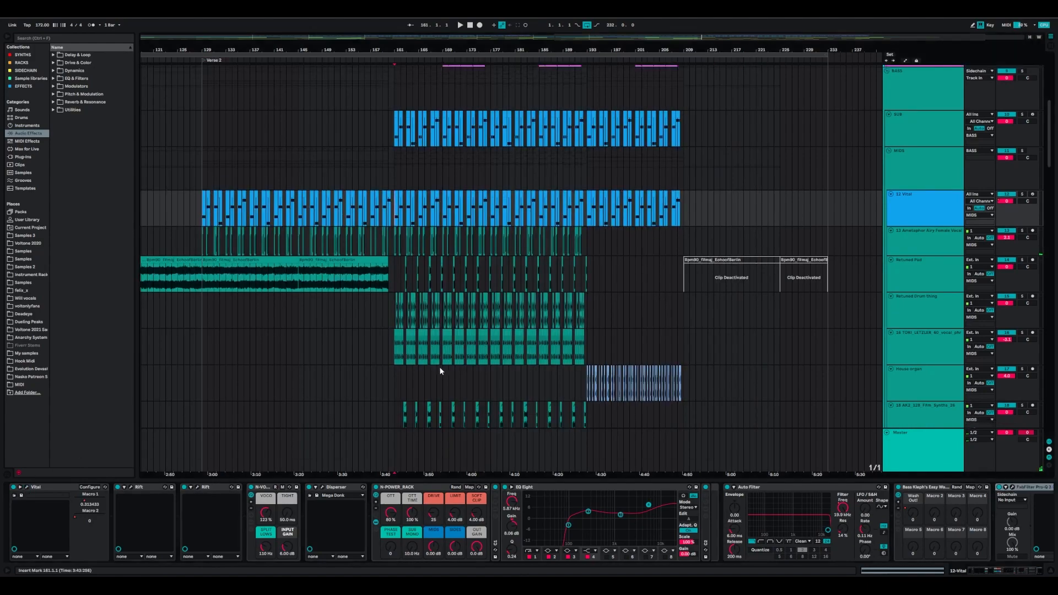
pyautogui.scroll(-10, 444, 368)
pyautogui.moveTo(394, 246); pyautogui.dragTo(649, 231)
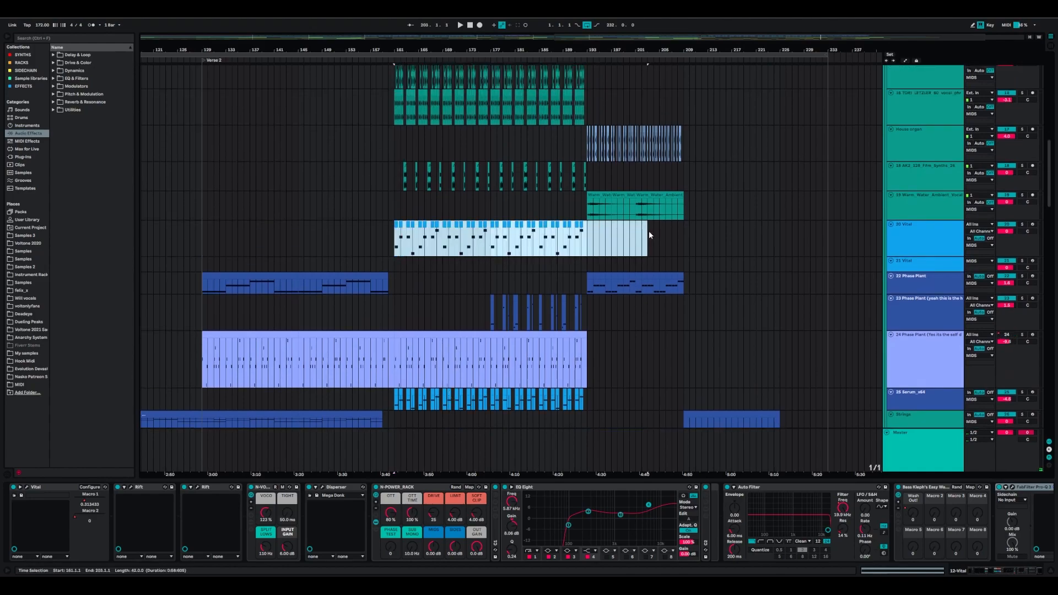
pyautogui.moveTo(376, 242); pyautogui.dragTo(618, 237)
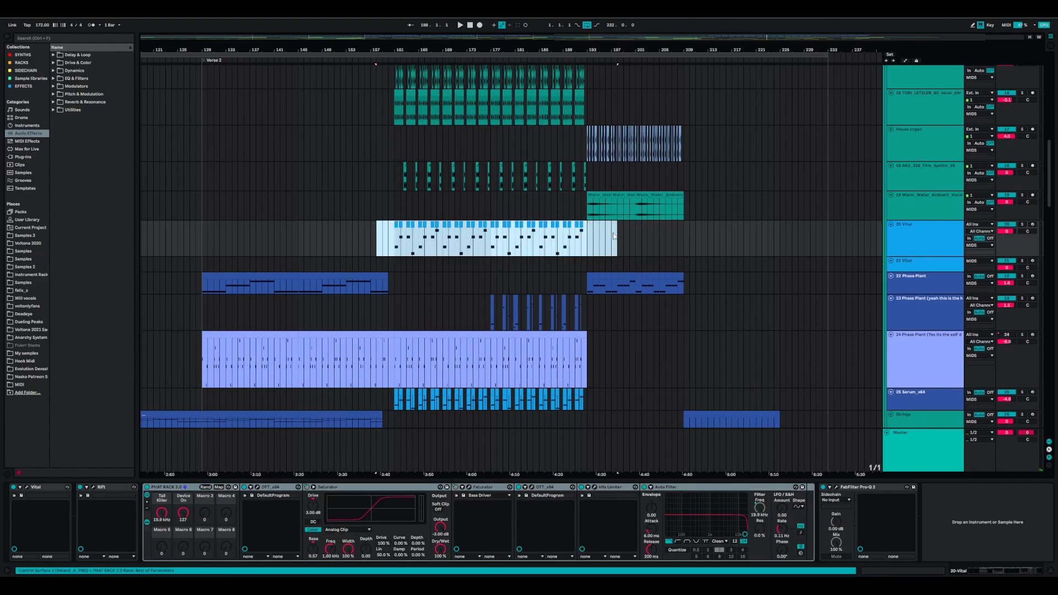
# Place the insert marker at bar 161 on the Retuned Pad track and play the second drop from there
pyautogui.moveTo(611, 401); pyautogui.dragTo(360, 399)
pyautogui.moveTo(446, 339); pyautogui.dragTo(496, 432)
pyautogui.moveTo(454, 126); pyautogui.dragTo(499, 292)
pyautogui.click(489, 299)
pyautogui.press('space')
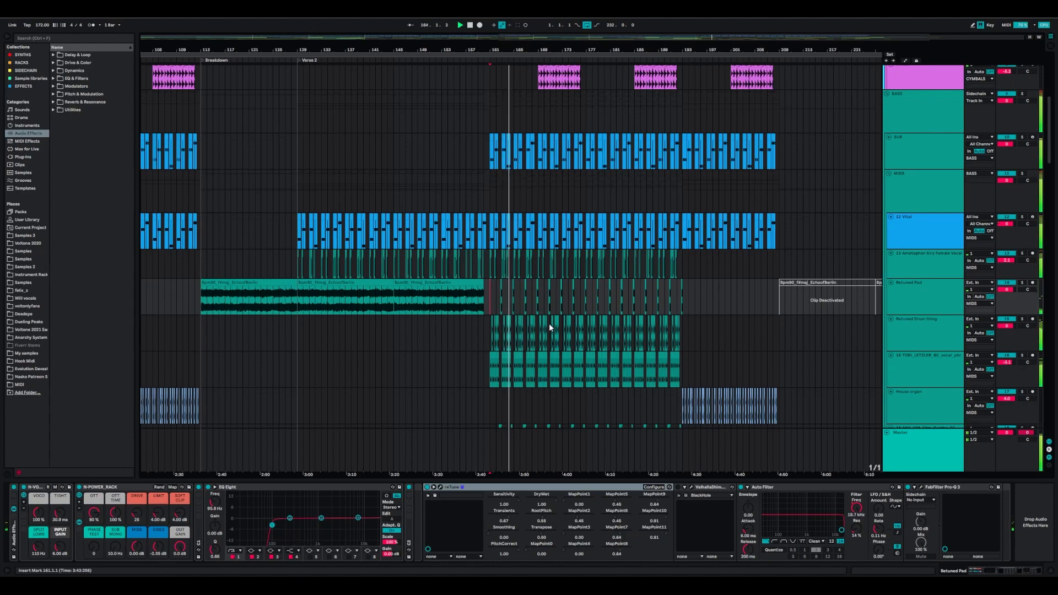
# Compare the second drop with Drop 1 and examine where its kick, snare and hi-hat clips enter after bar 161
pyautogui.hscroll(-10, 321, 325)
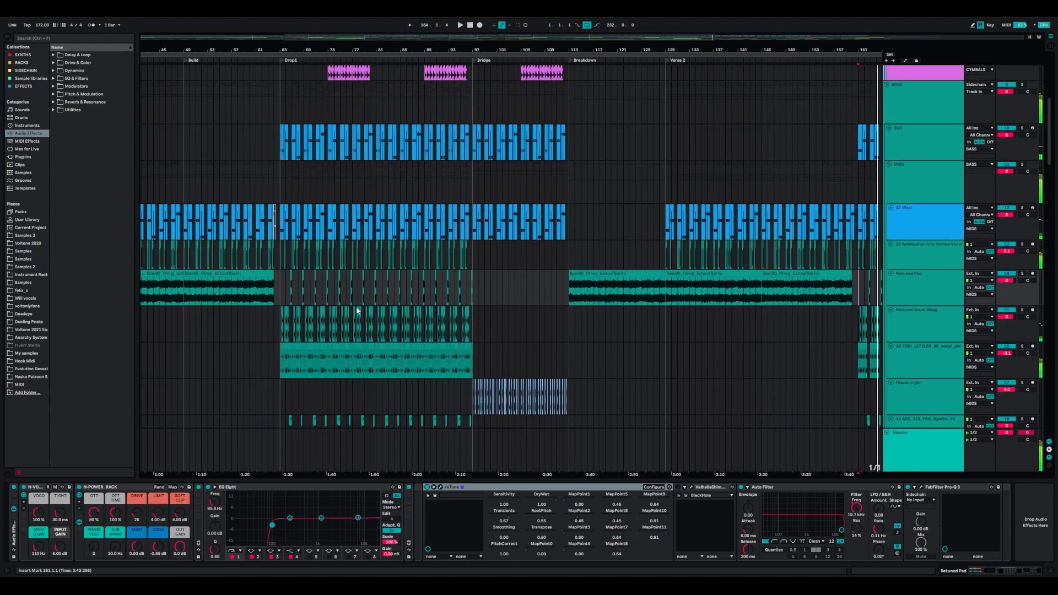
pyautogui.hscroll(10, 331, 248)
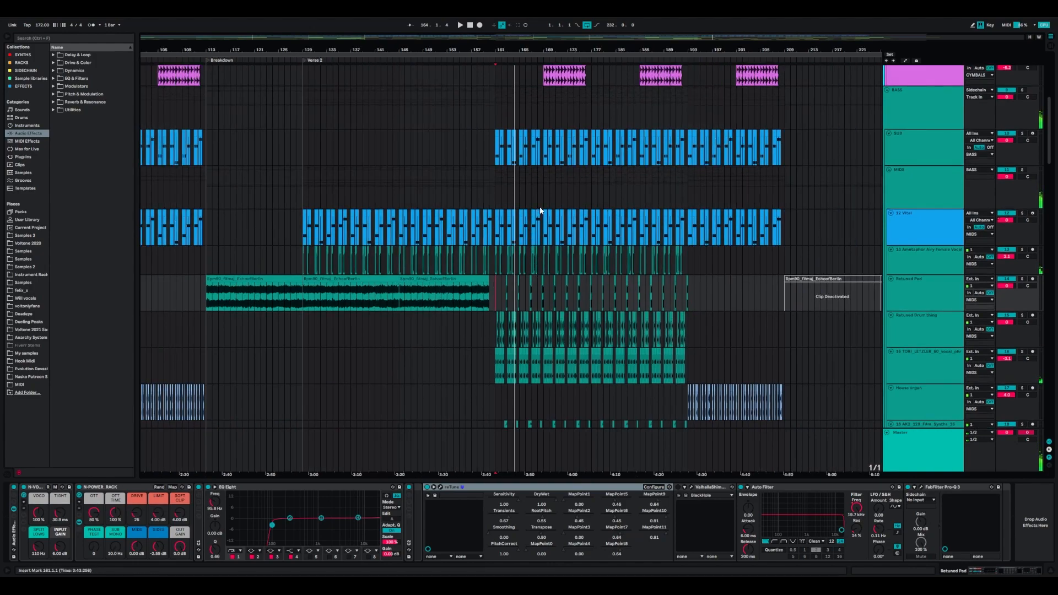
pyautogui.scroll(3, 501, 243)
pyautogui.moveTo(499, 265); pyautogui.dragTo(510, 338)
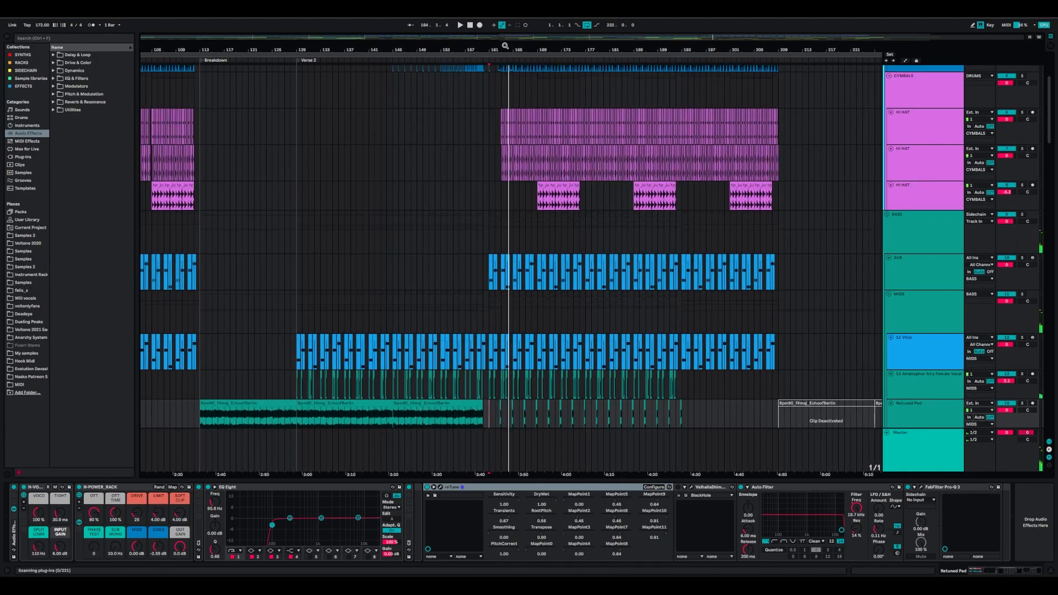
pyautogui.moveTo(504, 48); pyautogui.dragTo(509, 137)
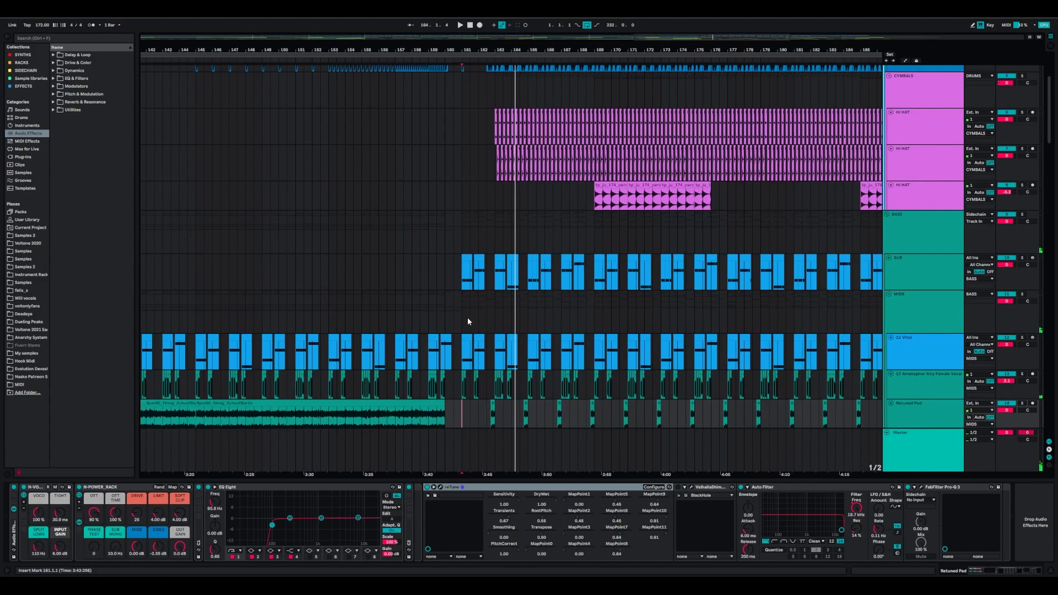
pyautogui.scroll(3, 458, 231)
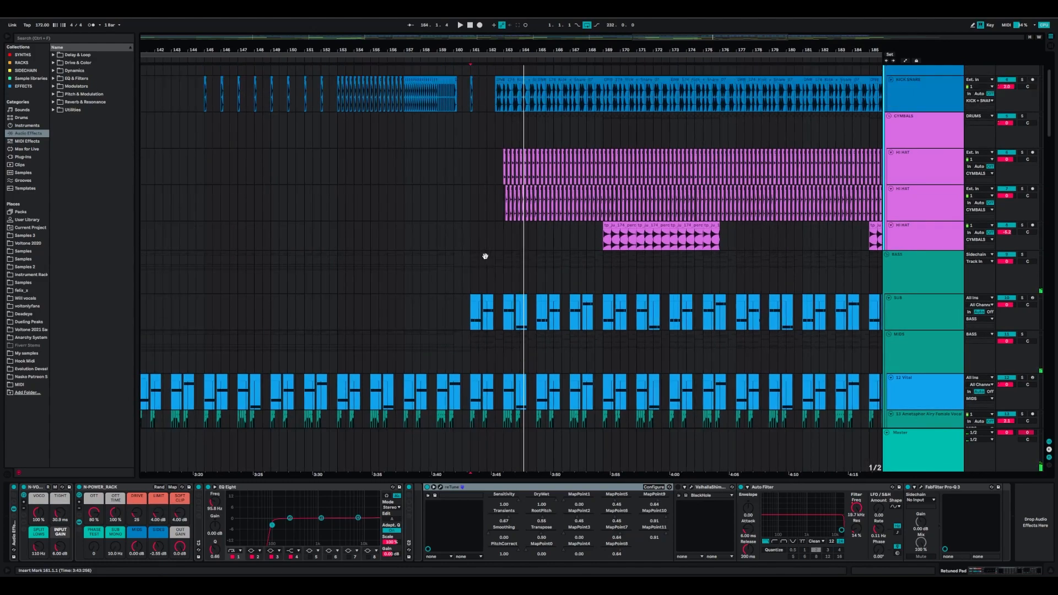
# Place the insert marker at bar 161 on the BASS group and play the opening of the second drop
pyautogui.click(488, 260)
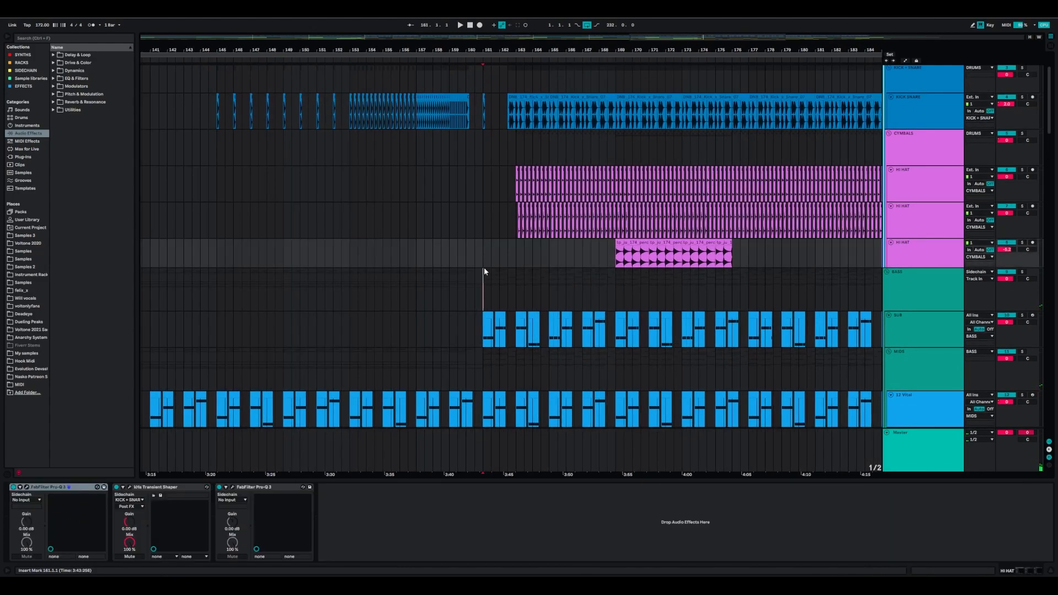
pyautogui.click(484, 271)
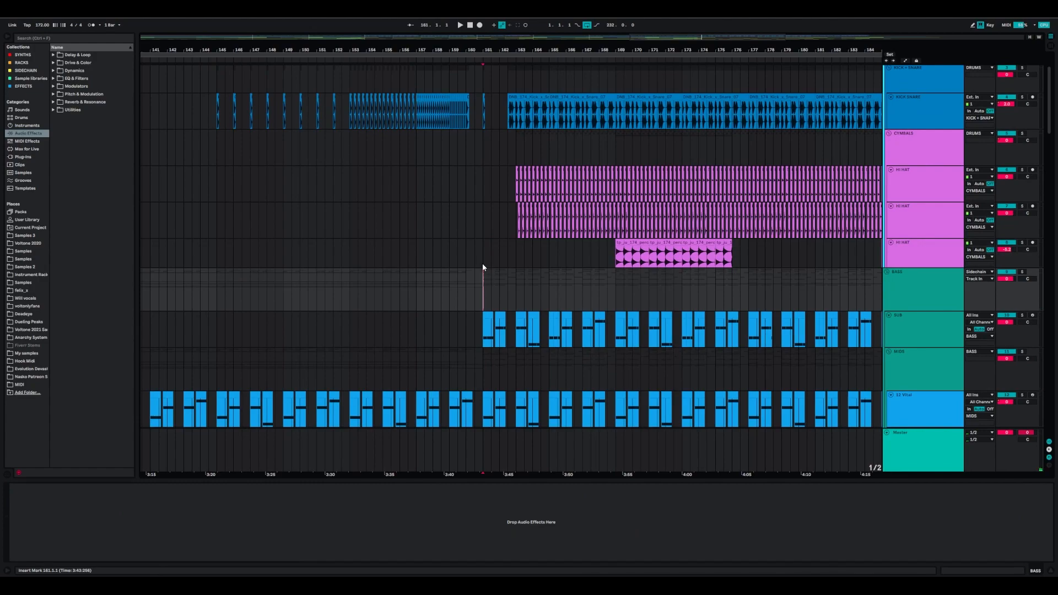
pyautogui.press('space')
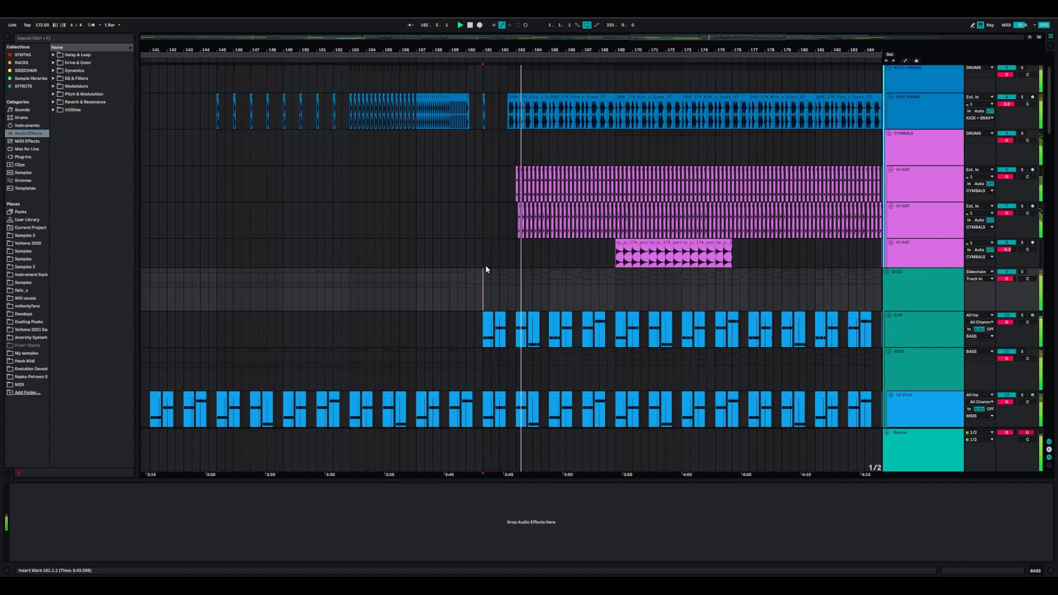
# Show the MIDS group's device chain and open its OneKnob Driver plugin, moving its window clear of the drop's clips
pyautogui.scroll(-2, 523, 150)
pyautogui.scroll(-3, 522, 150)
pyautogui.click(945, 178)
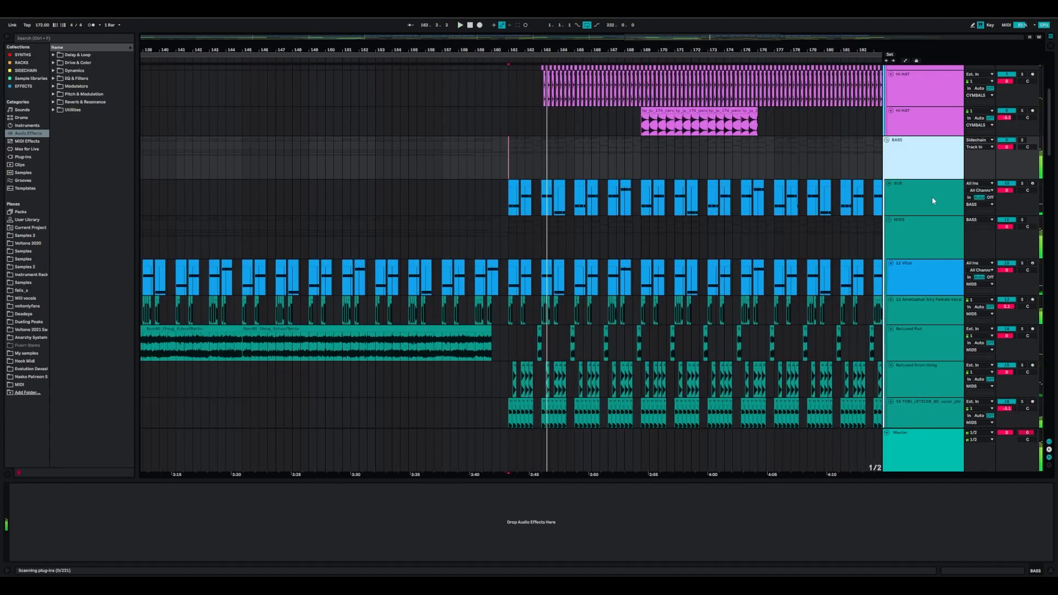
pyautogui.click(928, 246)
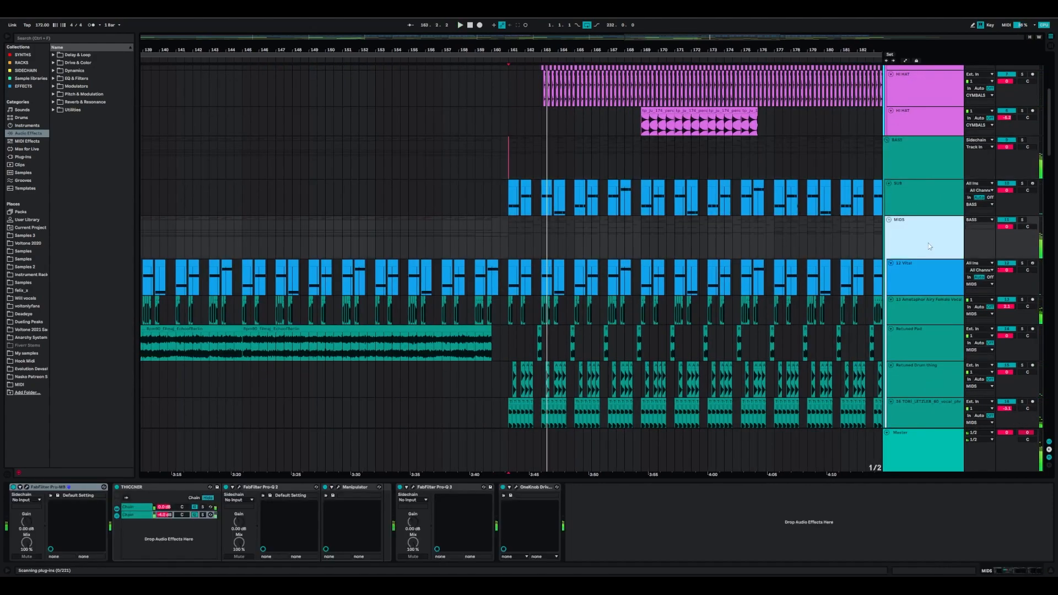
pyautogui.click(513, 490)
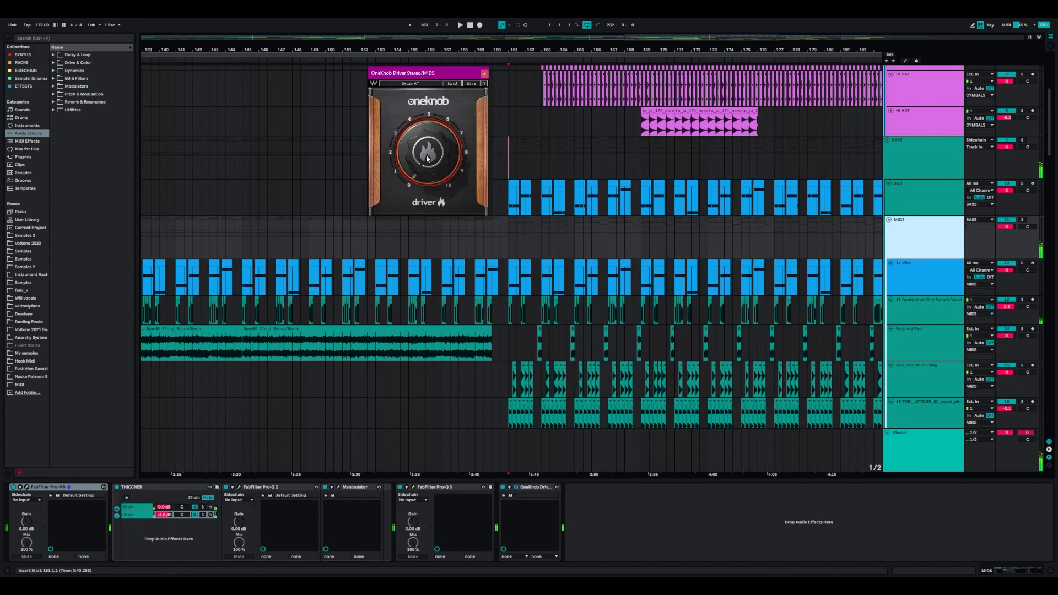
pyautogui.moveTo(398, 71); pyautogui.dragTo(377, 104)
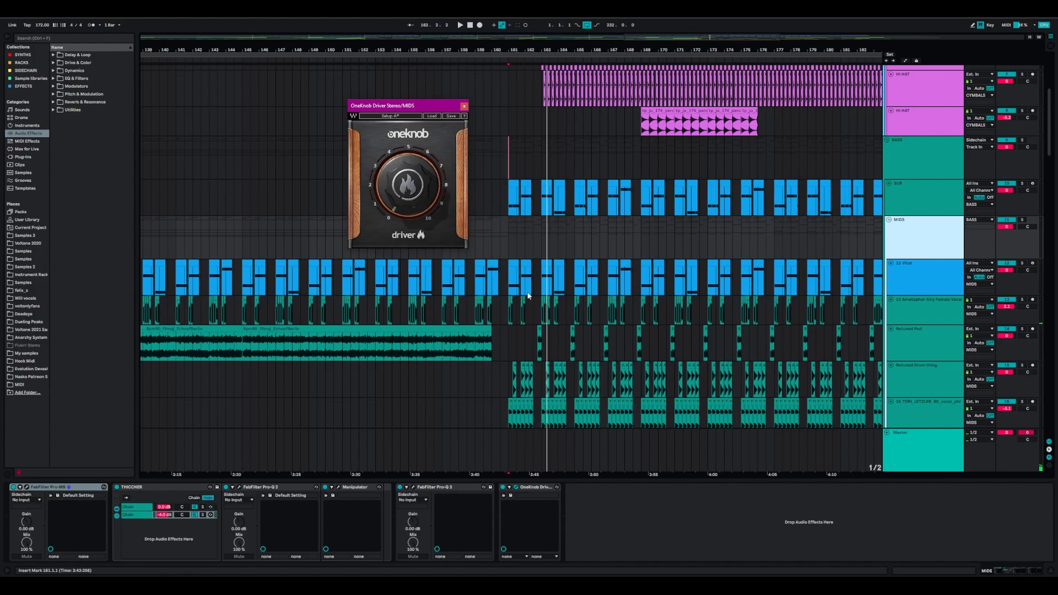
# Play the second drop briefly with the OneKnob Driver on view, stop playback, and close the plugin window
pyautogui.press('space')
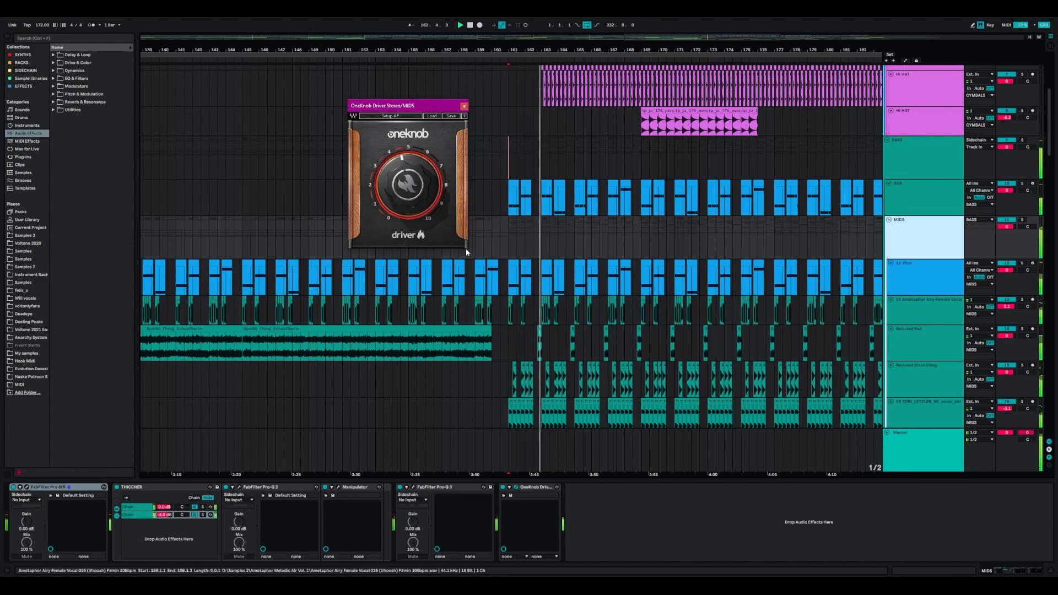
pyautogui.press('space')
pyautogui.click(464, 107)
# Place the insert marker at bar 209 after the second drop and play the outro from there
pyautogui.moveTo(555, 239); pyautogui.dragTo(196, 183)
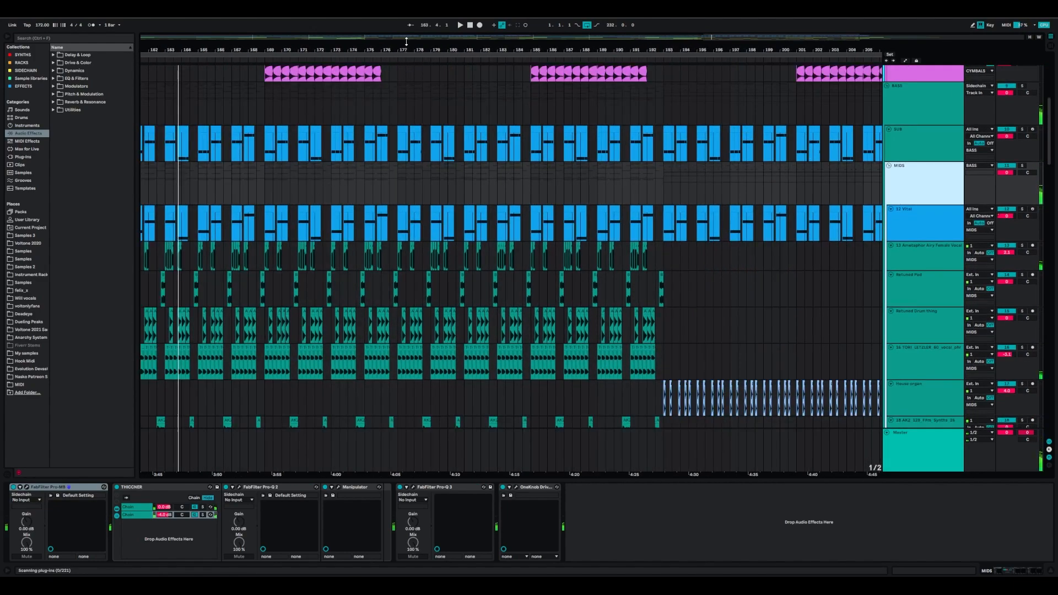
pyautogui.moveTo(404, 48); pyautogui.dragTo(661, 48)
pyautogui.click(723, 340)
pyautogui.scroll(-2, 764, 395)
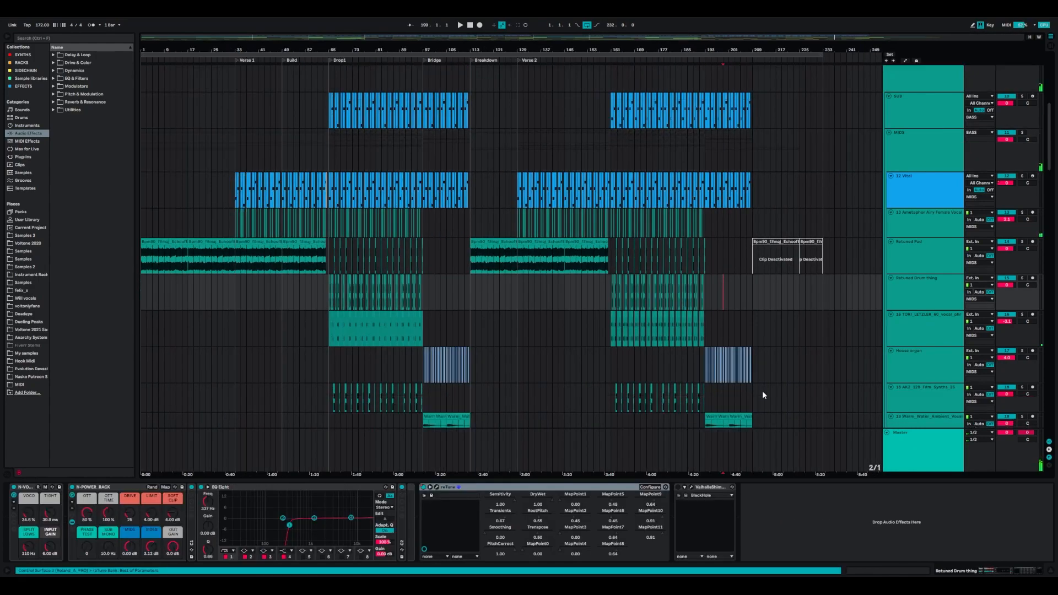
pyautogui.moveTo(770, 364); pyautogui.dragTo(682, 369)
pyautogui.click(746, 299)
pyautogui.scroll(-7, 744, 215)
pyautogui.click(752, 205)
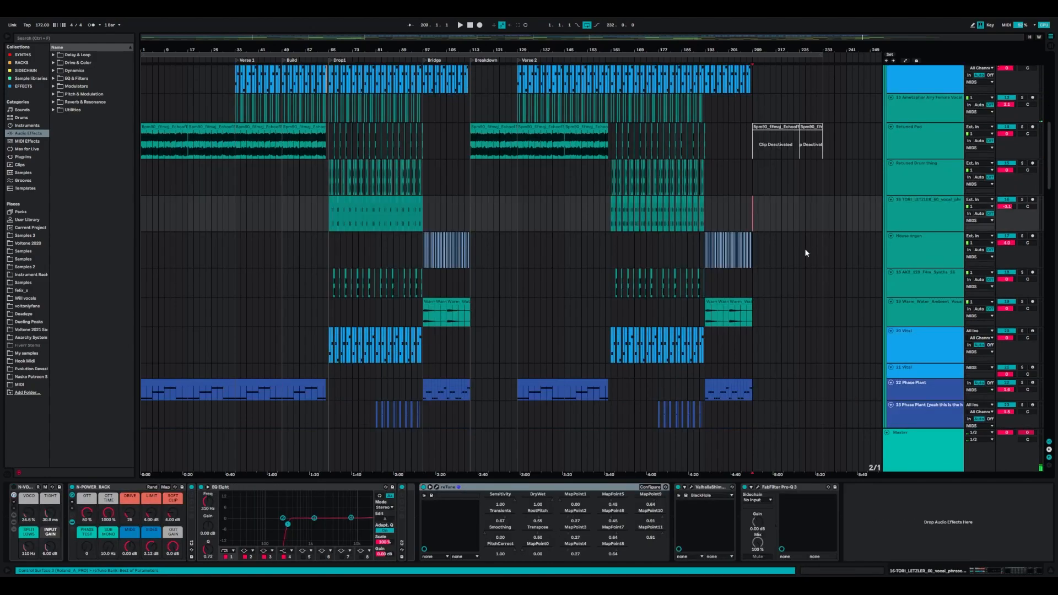
pyautogui.press('space')
# Look over the outro's synth and sample tracks, then audition the Strings and Piano parts from bar 209
pyautogui.scroll(-13, 801, 248)
pyautogui.scroll(-11, 799, 345)
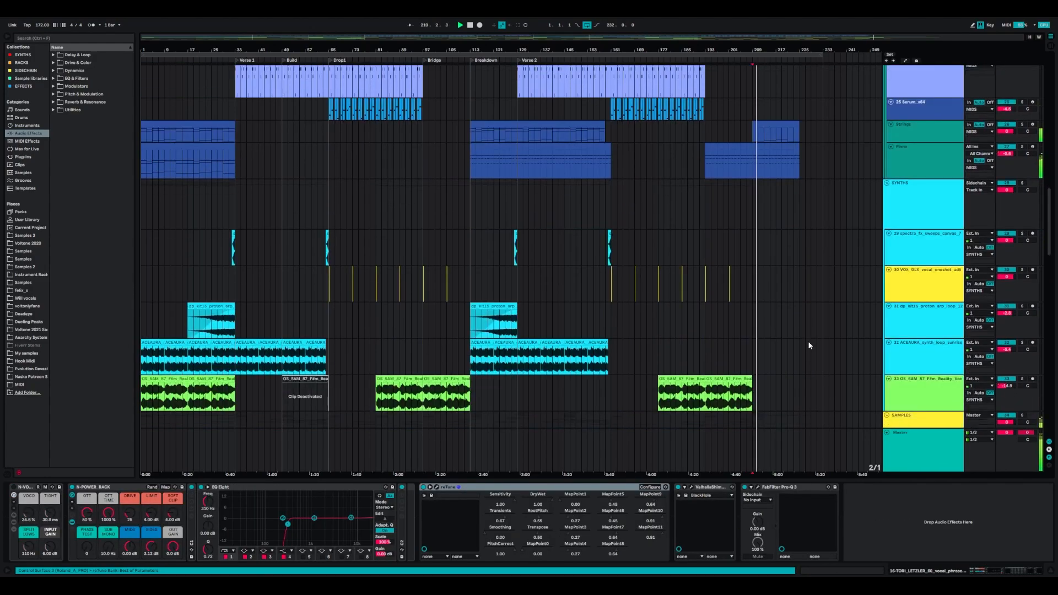
pyautogui.scroll(-11, 796, 290)
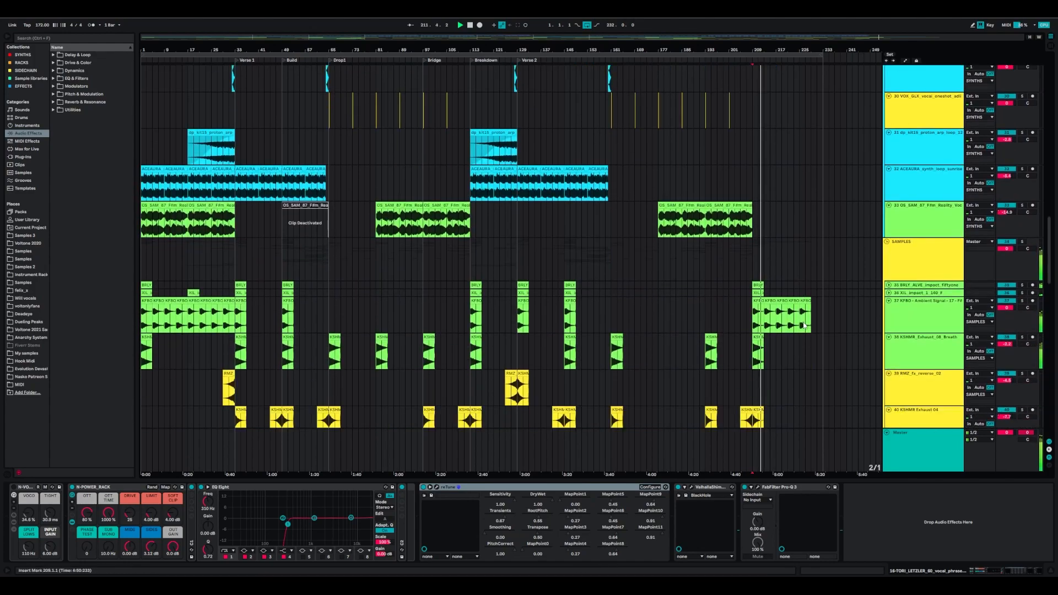
pyautogui.scroll(10, 778, 322)
pyautogui.click(786, 127)
pyautogui.click(916, 129)
pyautogui.press('space')
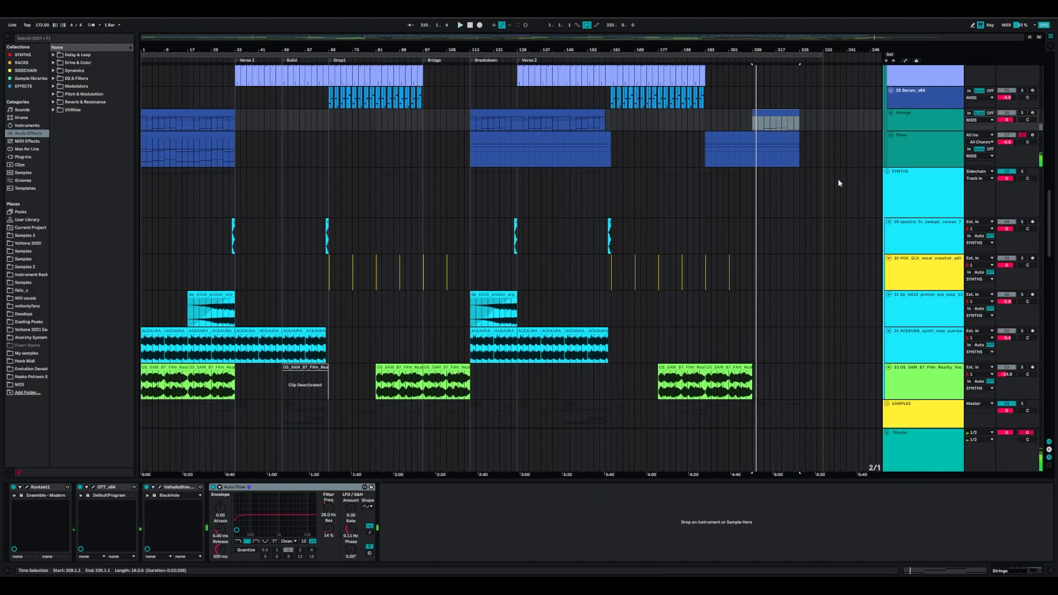
pyautogui.press('space')
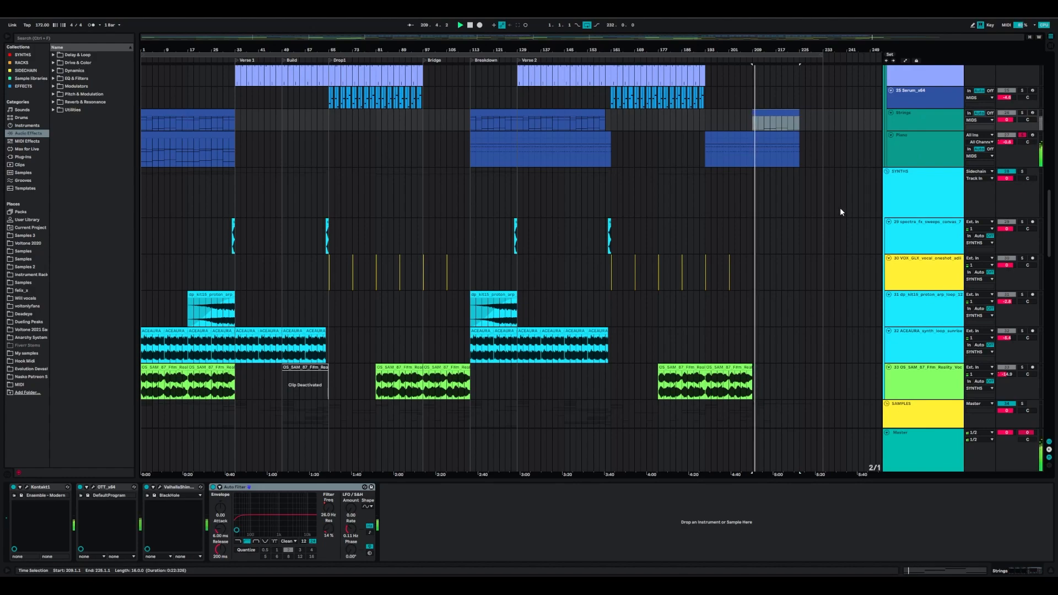
# Stop playback, select bars 205 to 231 on the KFBO Ambient Signal track, and look over the remaining sample tracks
pyautogui.scroll(-5, 784, 279)
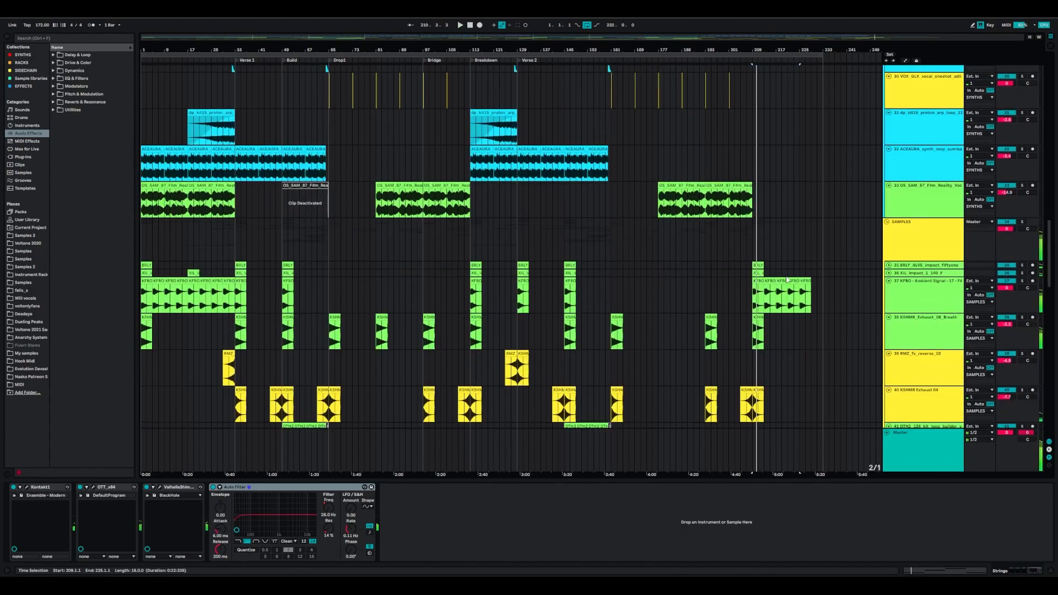
pyautogui.scroll(-3, 789, 259)
pyautogui.press('space')
pyautogui.moveTo(740, 190); pyautogui.dragTo(817, 189)
pyautogui.scroll(-3, 807, 309)
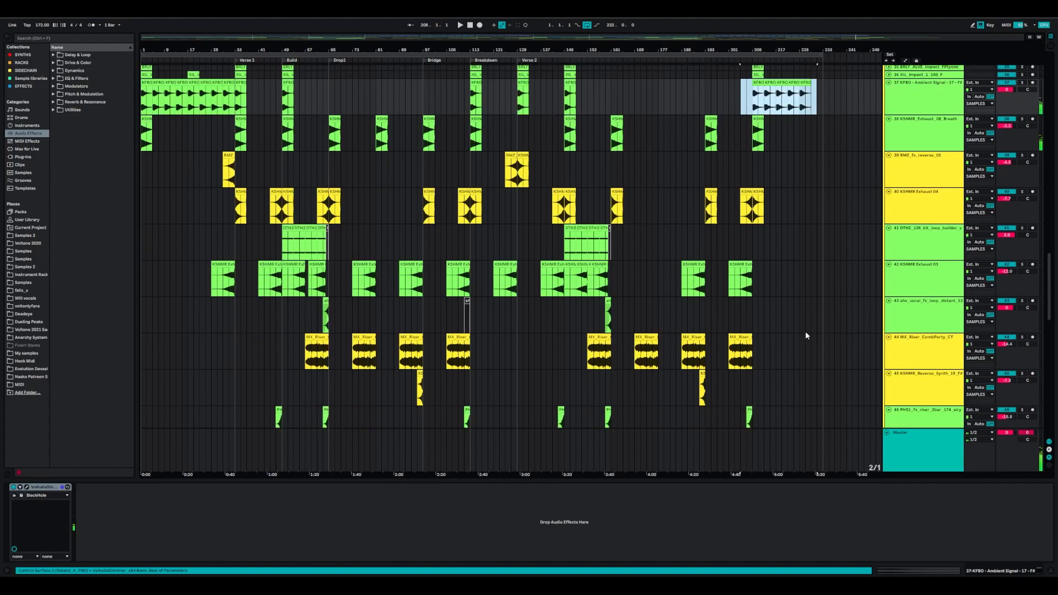
pyautogui.scroll(-8, 788, 322)
# Review the arrangement from the topmost track down, show the Master track's device chain, and open its Ozone 8 Imager
pyautogui.moveTo(1052, 329); pyautogui.dragTo(1034, 70)
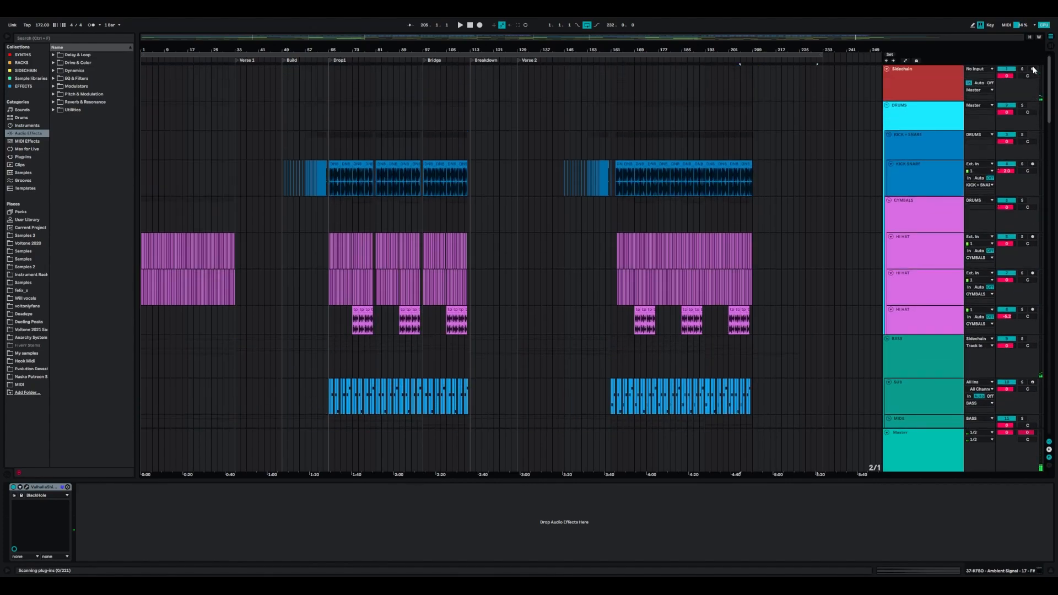
pyautogui.scroll(-6, 516, 350)
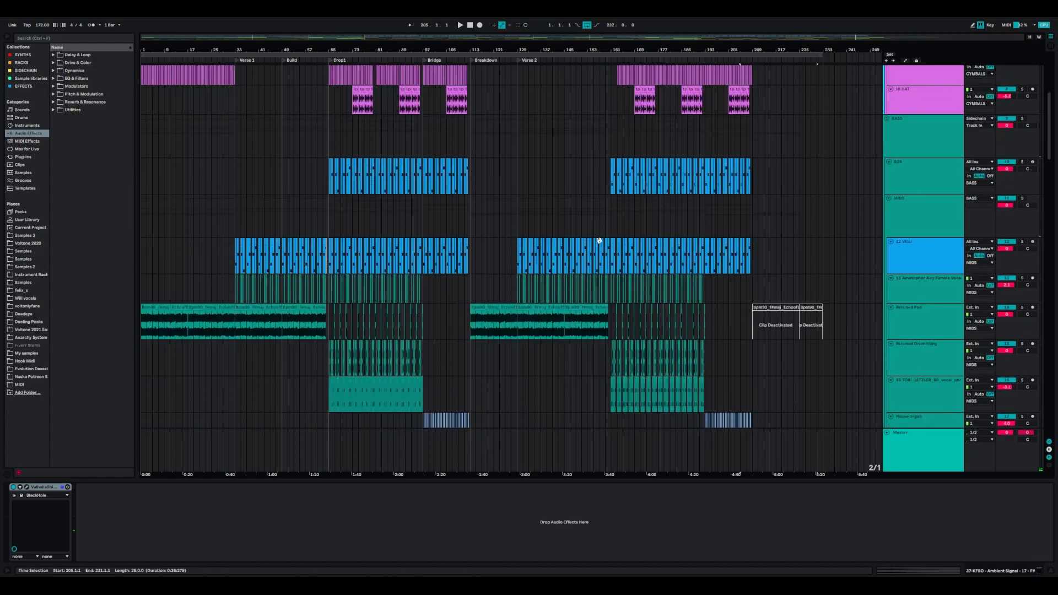
pyautogui.scroll(-4, 565, 361)
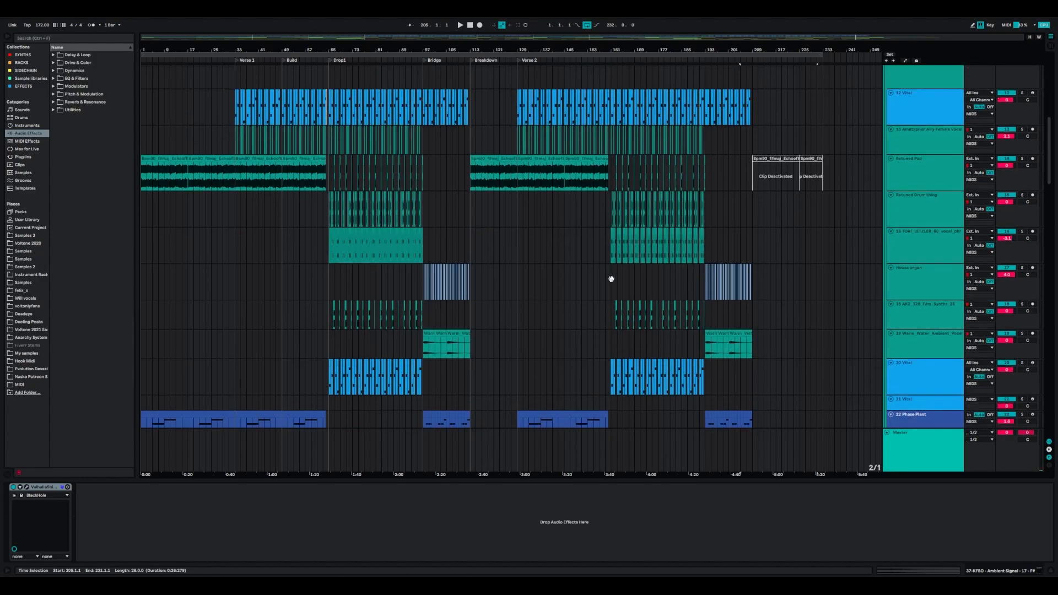
pyautogui.scroll(-2, 534, 256)
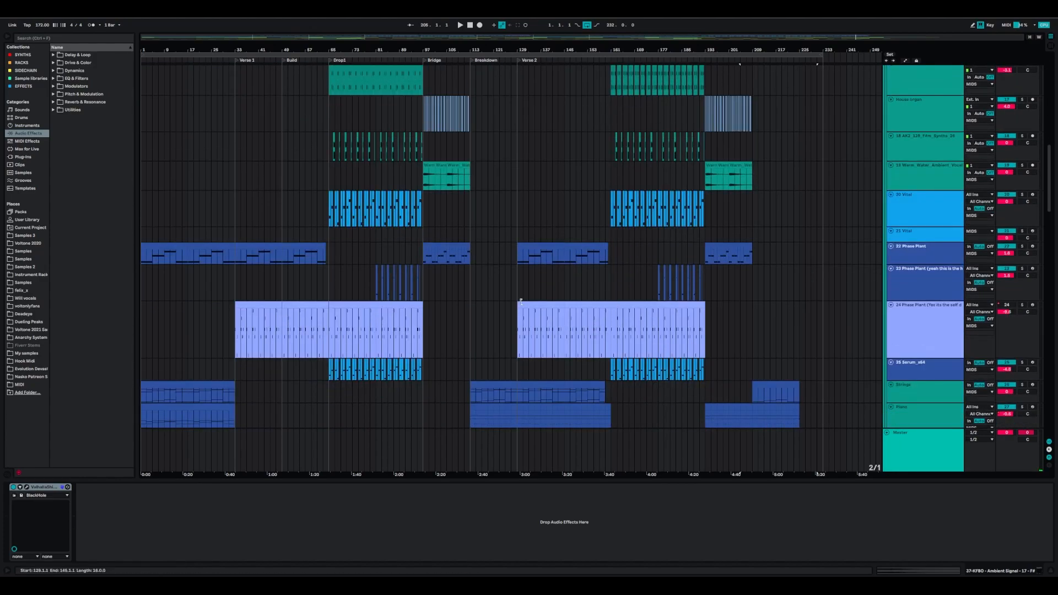
pyautogui.click(324, 458)
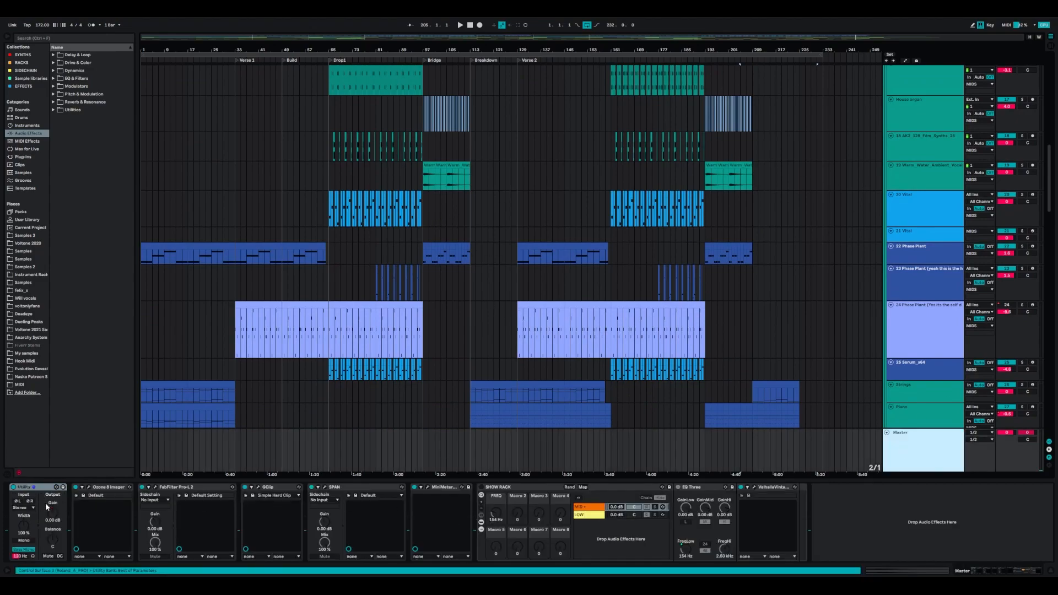
pyautogui.click(90, 488)
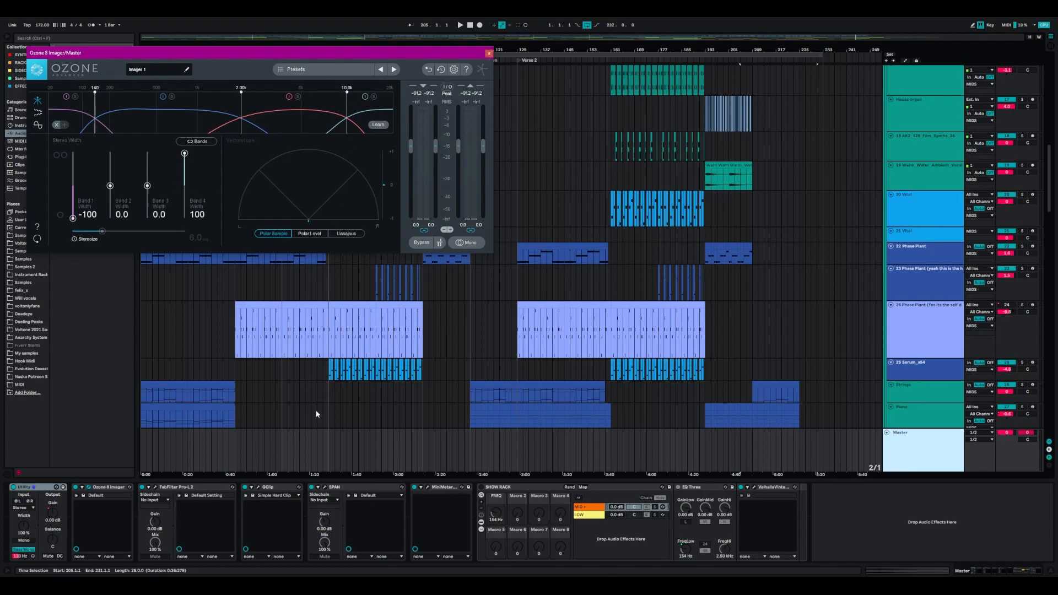
# Inspect the Master track's FabFilter Pro-L 2, GClip and SPAN plugin interfaces in turn
pyautogui.click(157, 488)
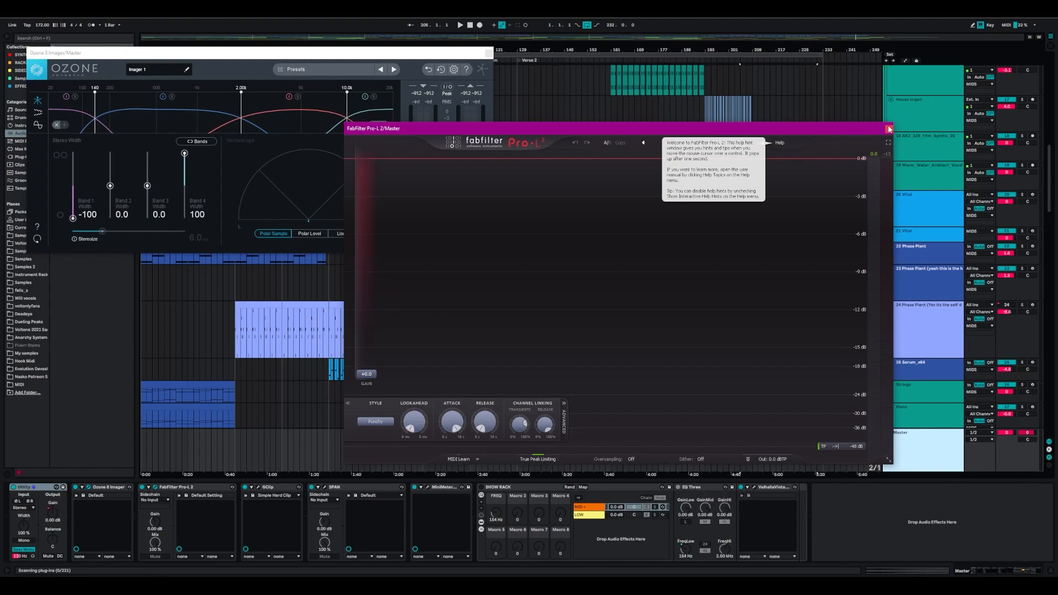
pyautogui.click(889, 129)
pyautogui.click(259, 487)
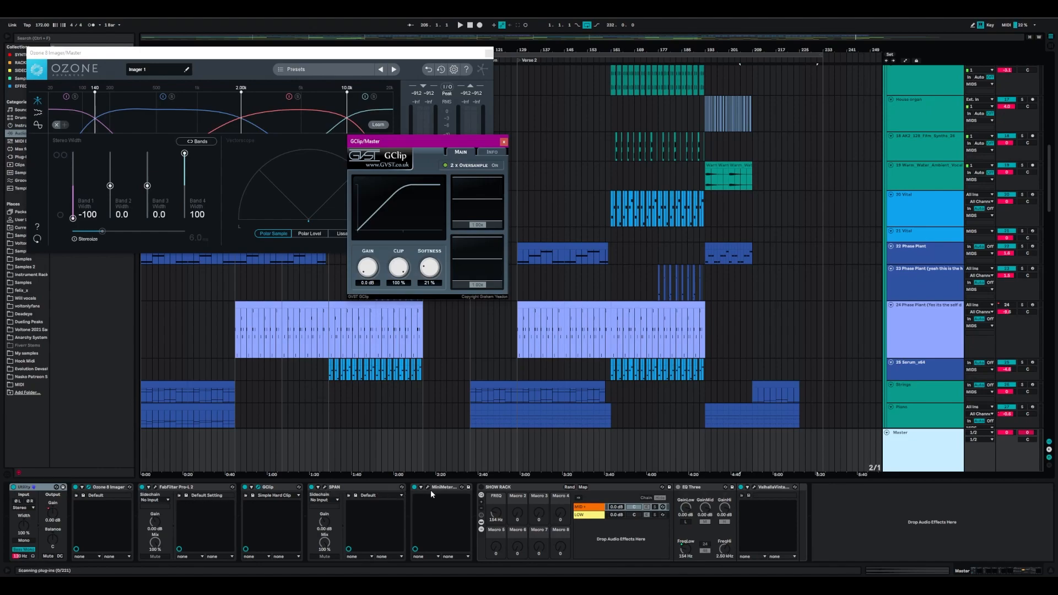
pyautogui.click(327, 490)
pyautogui.click(328, 490)
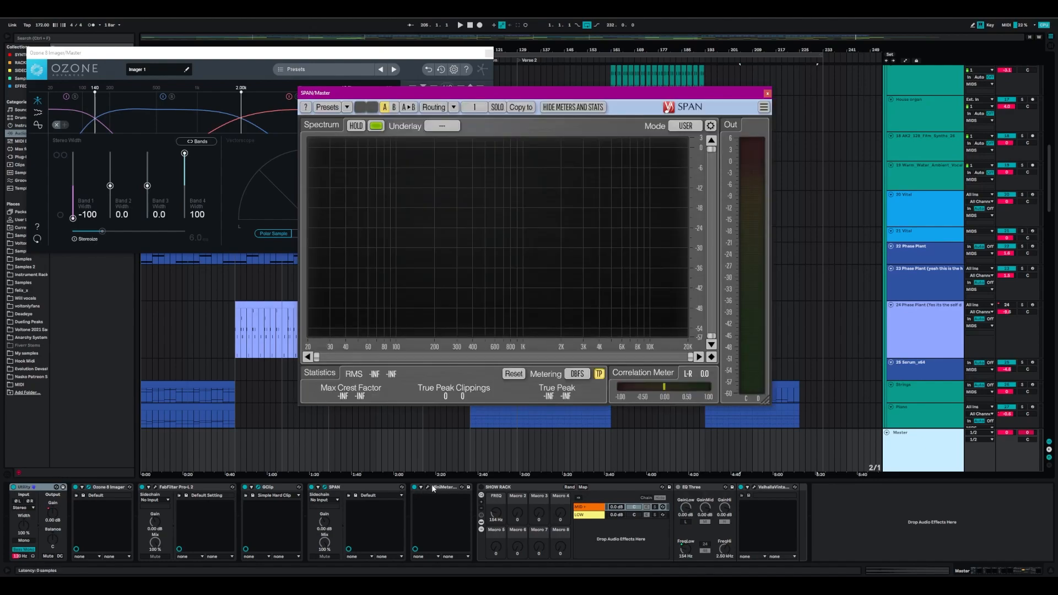
# Inspect the MiniMetersServer plugin on the Master track, close its window, and select the SHOW RACK in the device chain
pyautogui.click(429, 488)
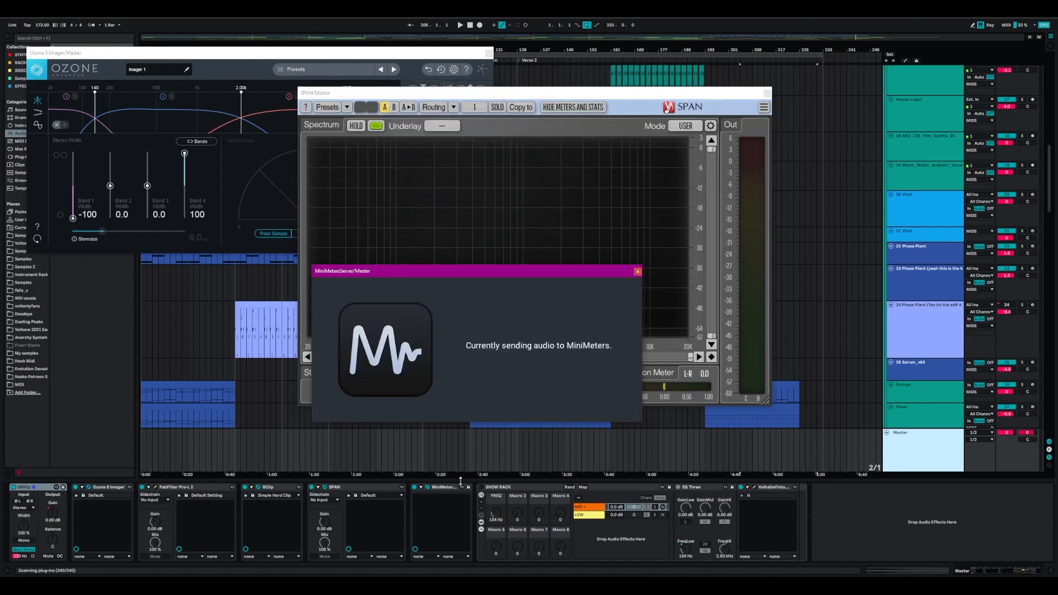
pyautogui.click(638, 271)
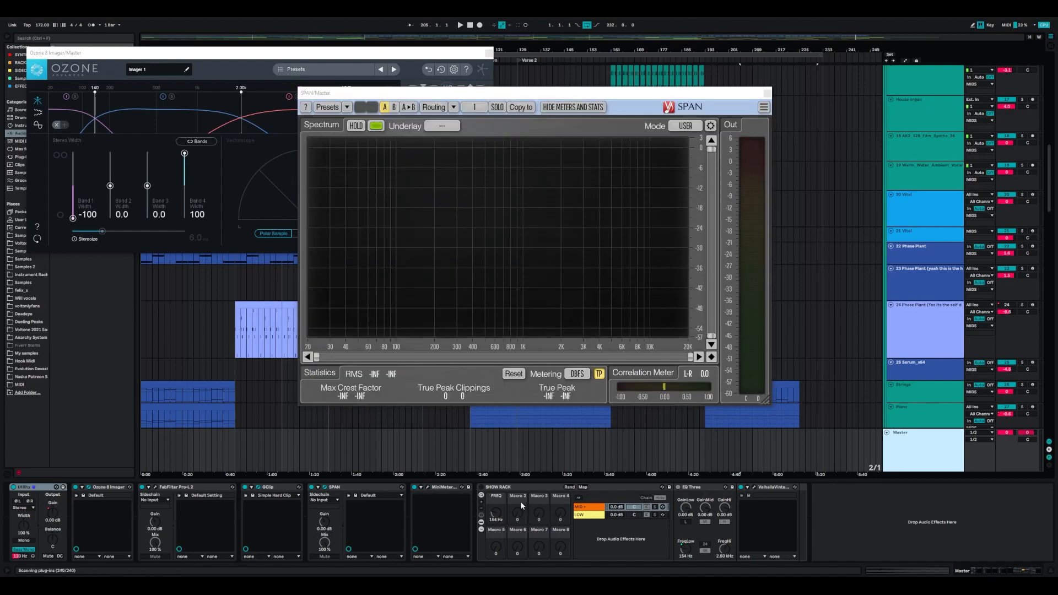
pyautogui.click(502, 489)
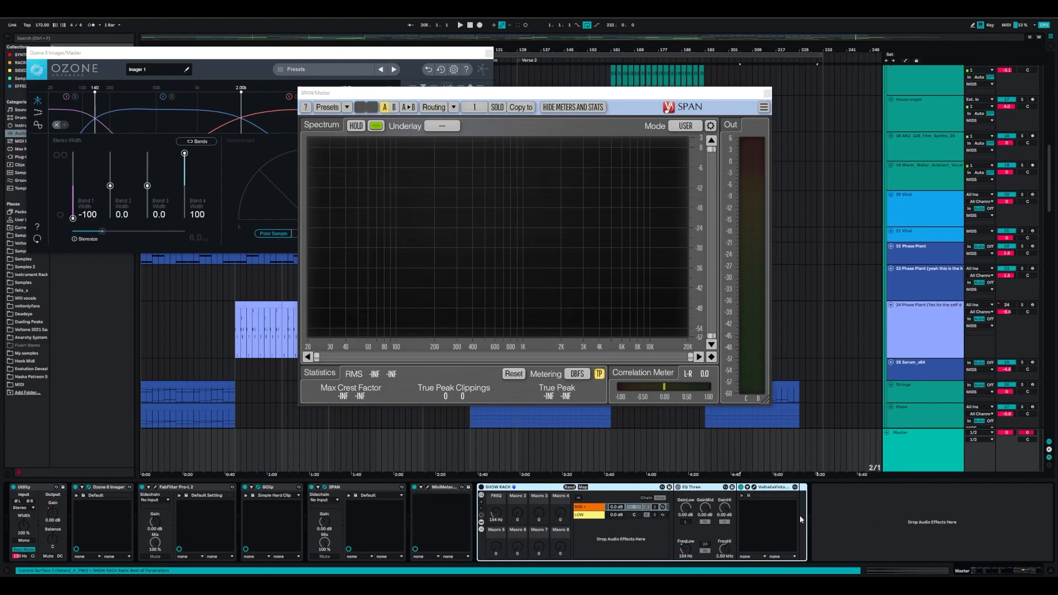
# Close the SPAN and Ozone 8 Imager plugin windows to clear the arrangement view
pyautogui.click(766, 95)
pyautogui.click(488, 53)
pyautogui.click(503, 142)
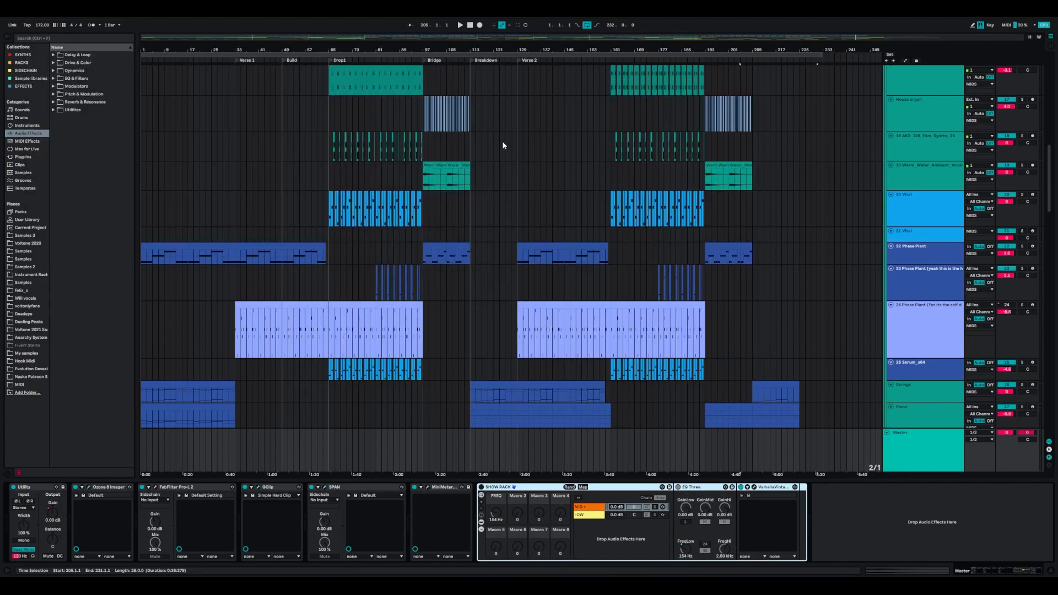
# Audition Drop1 from its start with the Master track's SHOW RACK switched on, and switch the rack back off
pyautogui.click(333, 275)
pyautogui.click(918, 455)
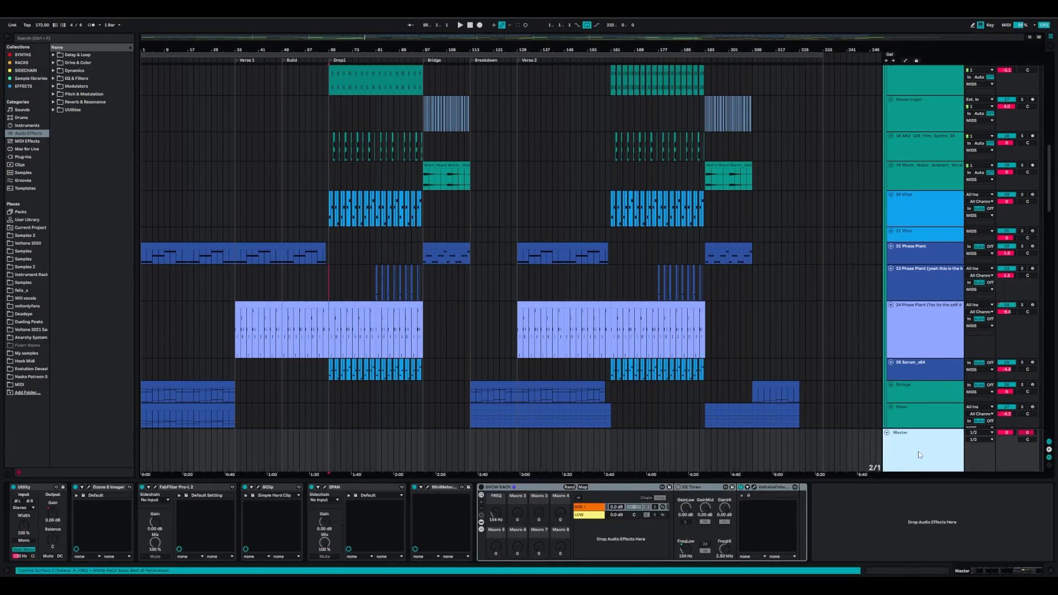
pyautogui.click(485, 492)
pyautogui.press('space')
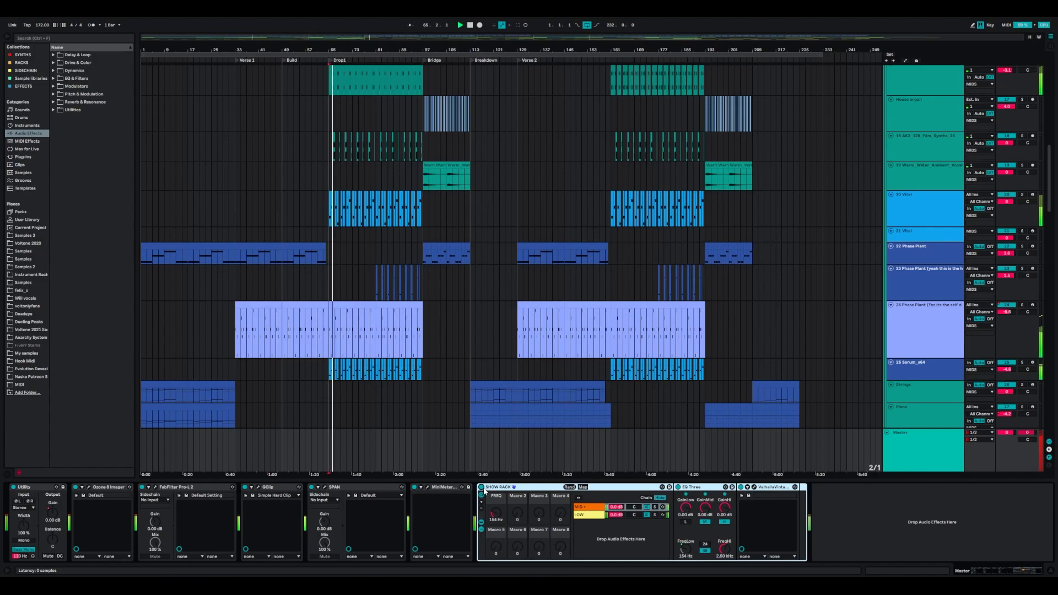
pyautogui.click(482, 488)
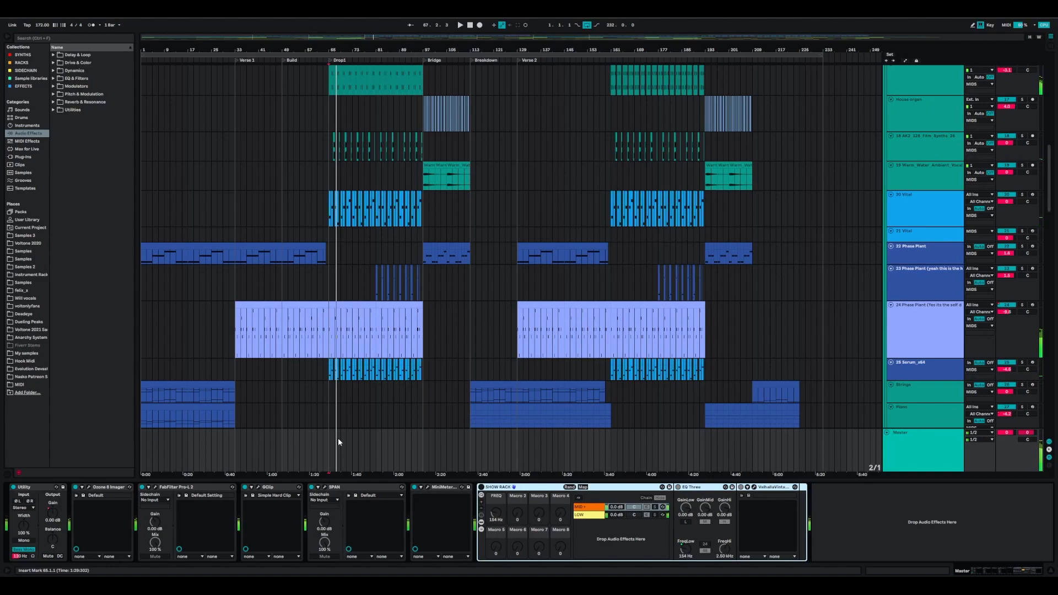